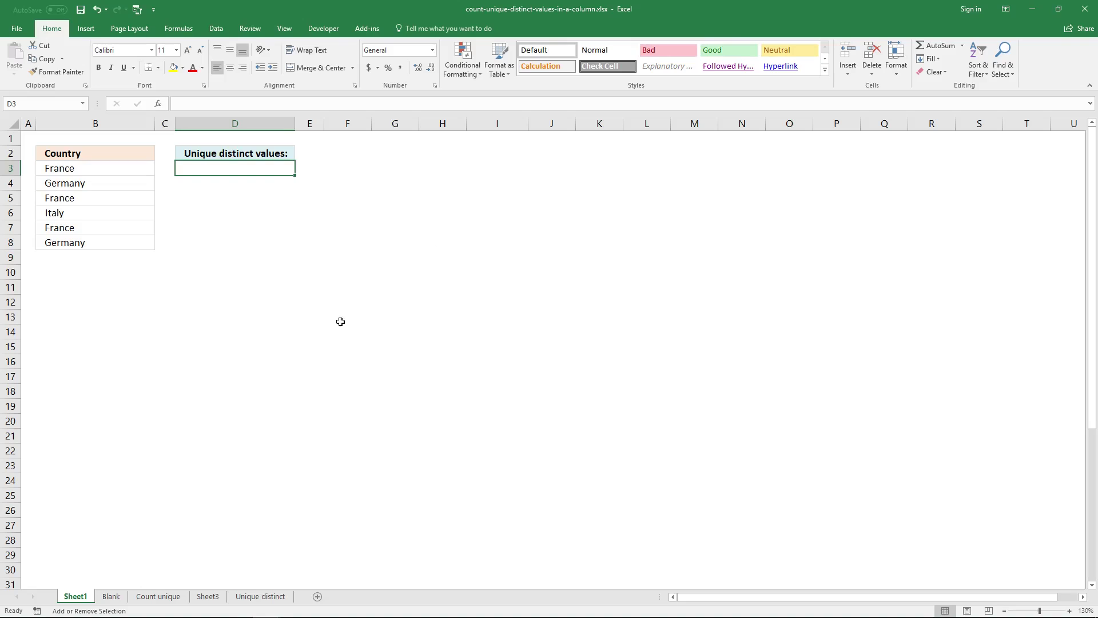
drag(123, 154, 119, 239)
key(ctrl+c)
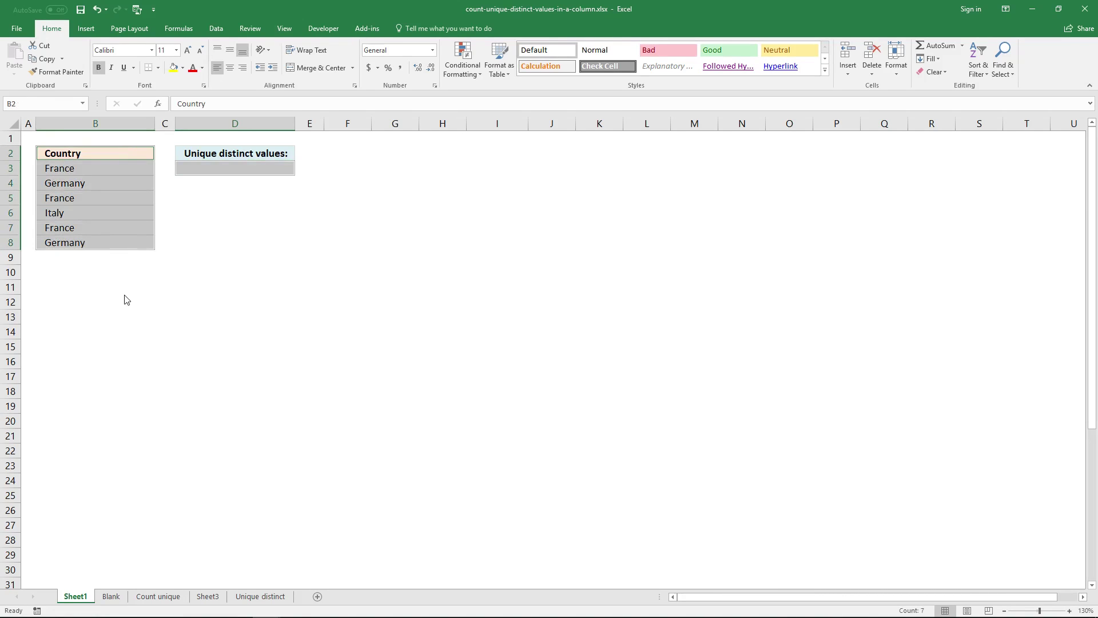
click(553, 347)
shift+click(172, 185)
shift+click(100, 152)
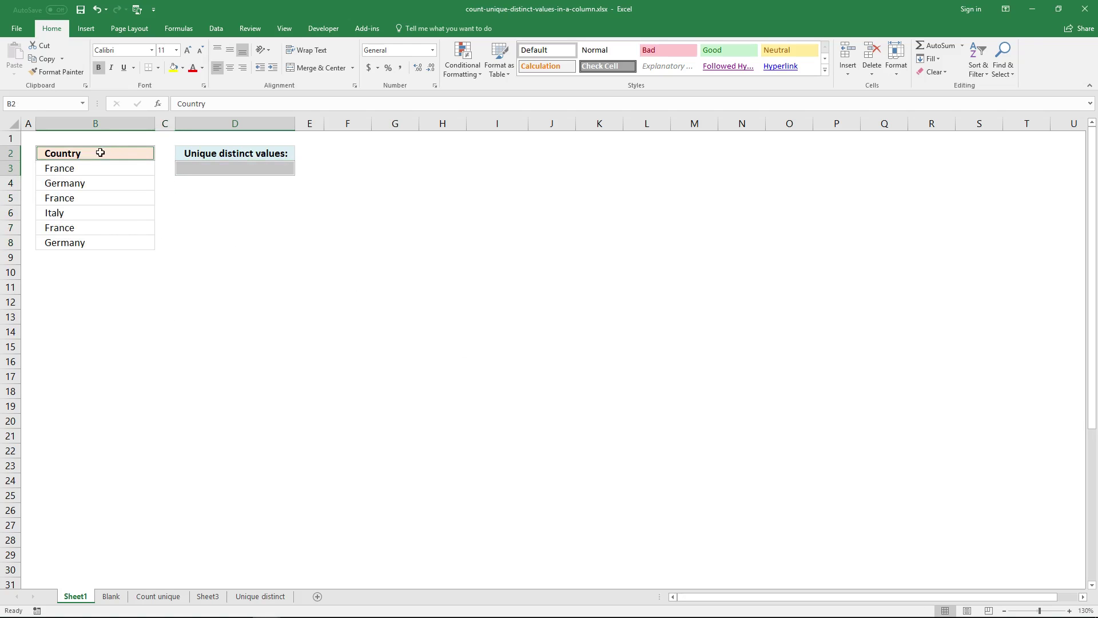
click(188, 182)
shift+click(119, 156)
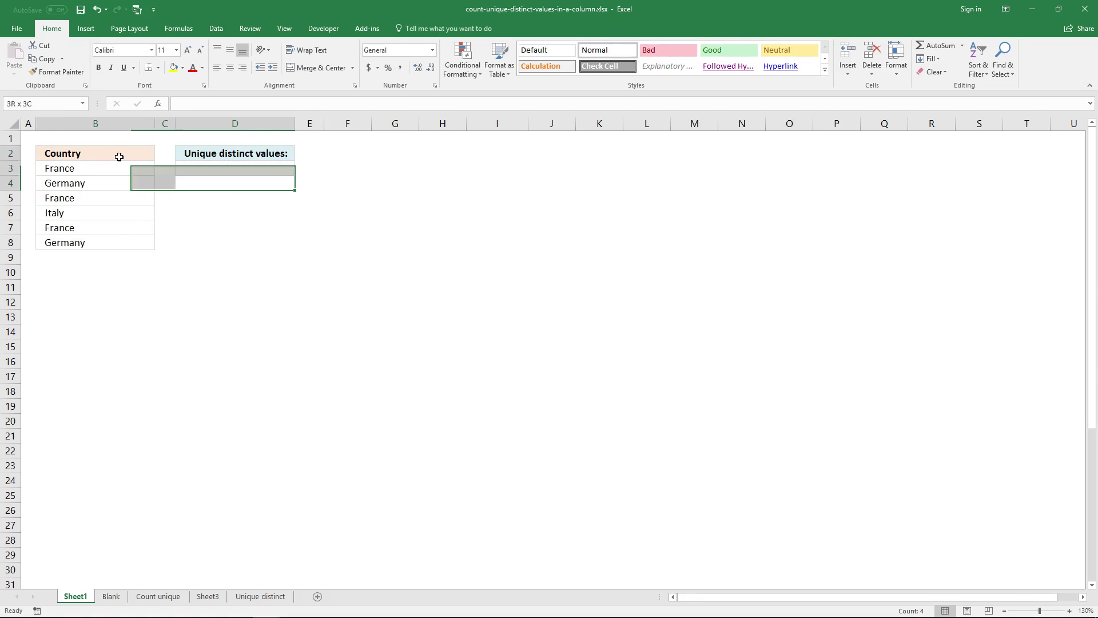
- Copy the Country list with its header from B2:B8 and paste the copy starting at B13
click(103, 152)
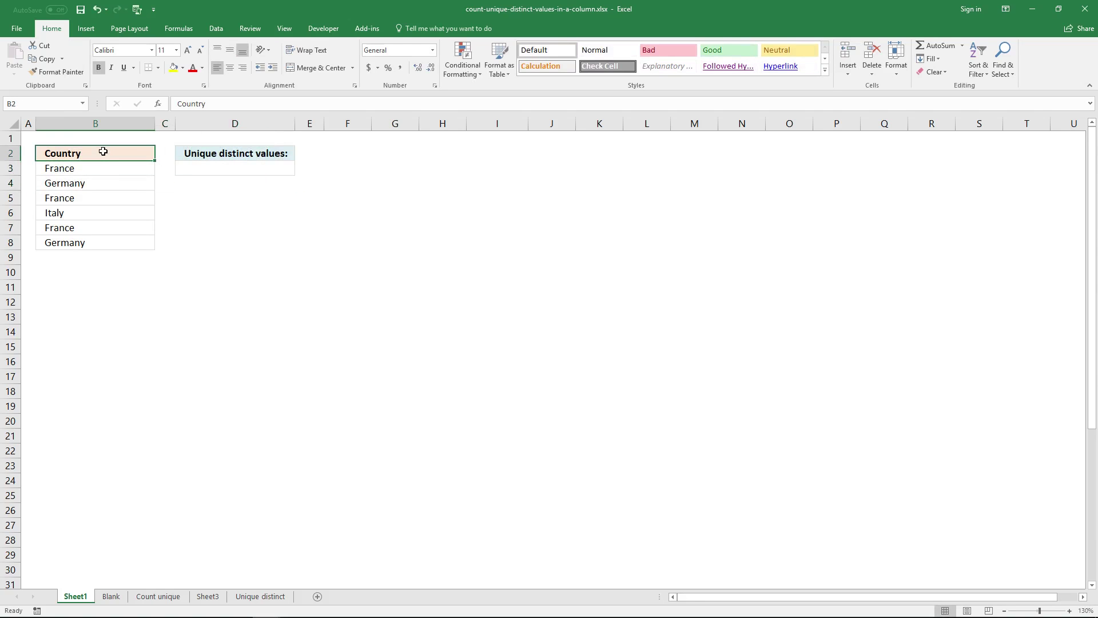
shift+click(78, 240)
key(ctrl+c)
click(84, 316)
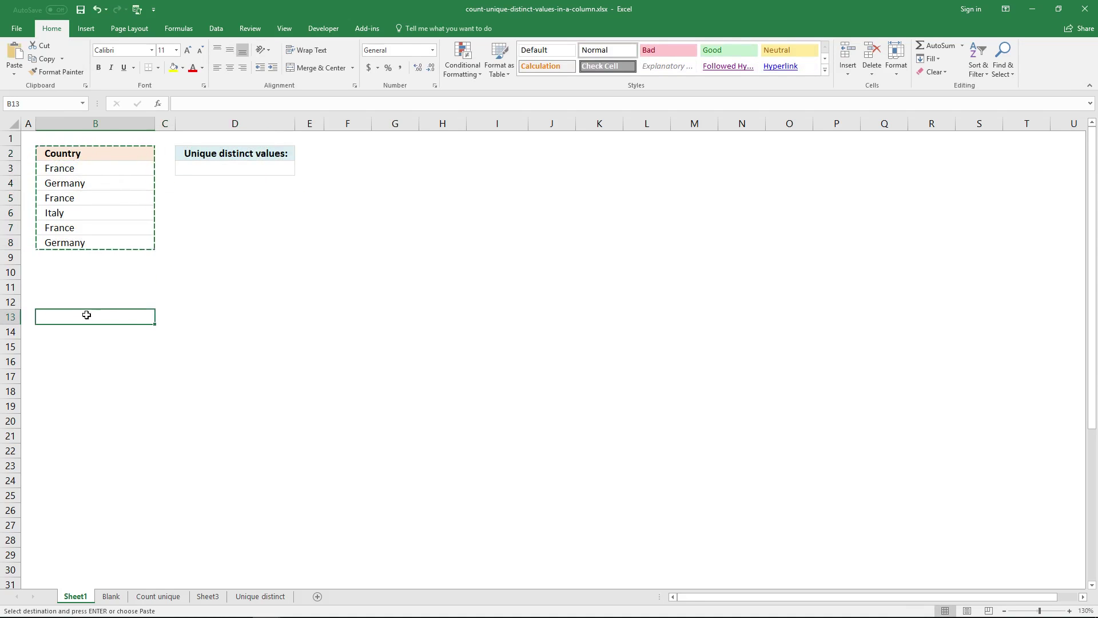
key(ctrl+v)
key(Escape)
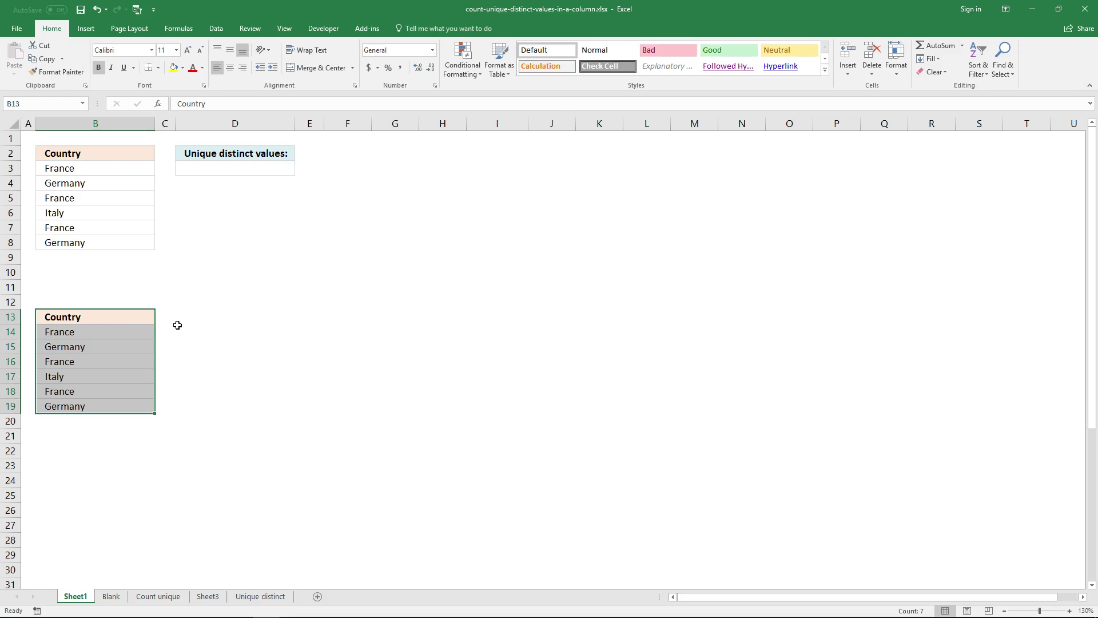
click(120, 329)
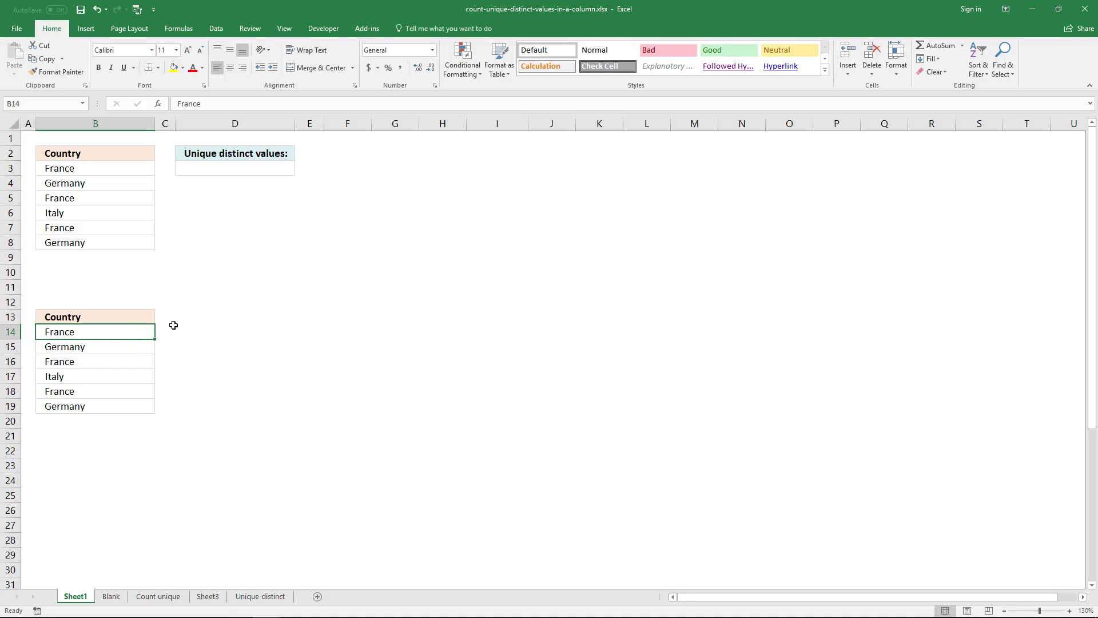
drag(142, 319, 127, 417)
key(ctrl+c)
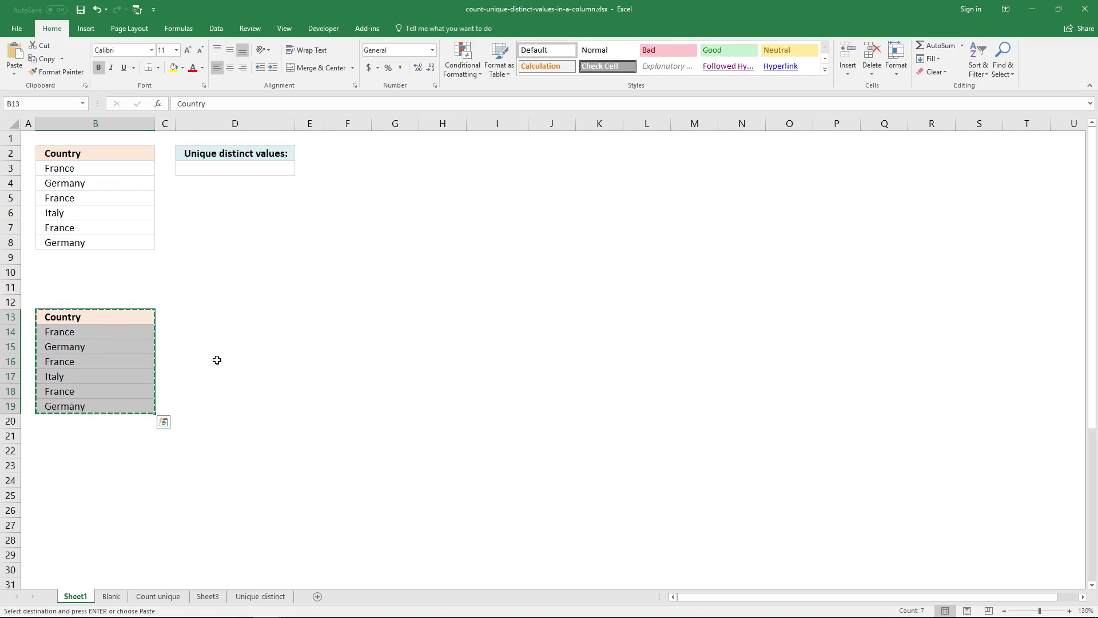
key(Escape)
- List the distinct countries France, Germany and Italy in D14:D16 beside the copied Country list
click(230, 327)
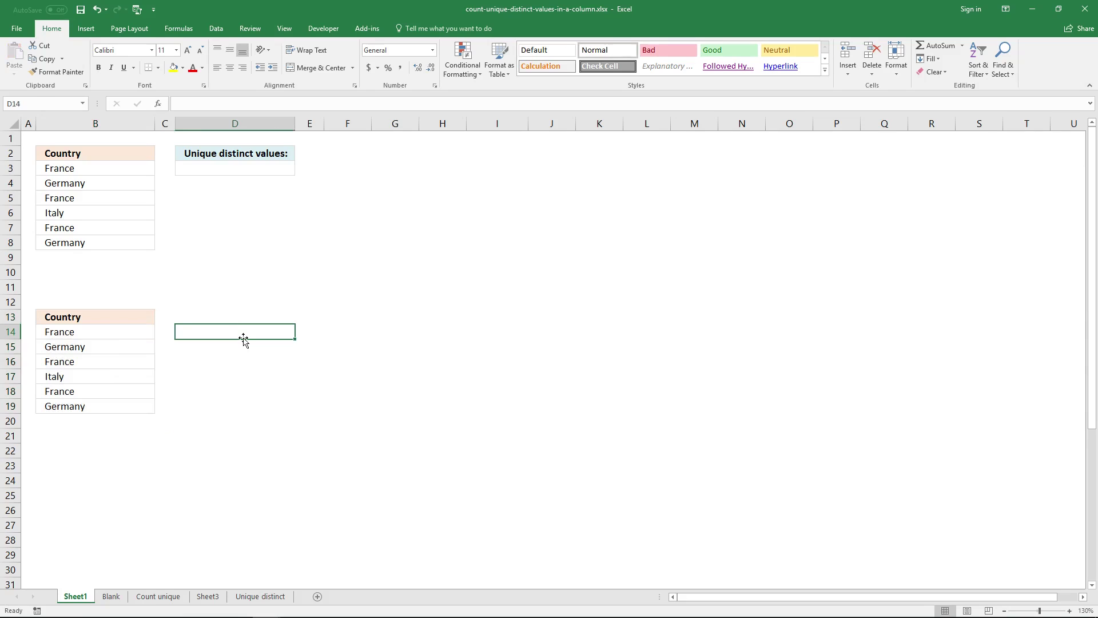
text(France)
key(Return)
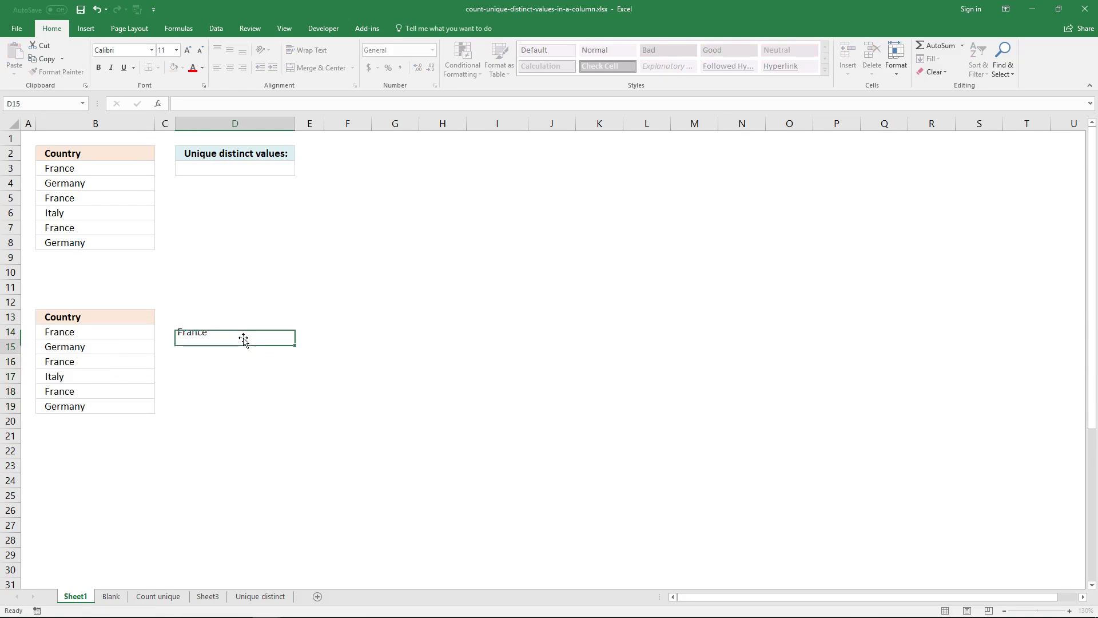
text(Germany)
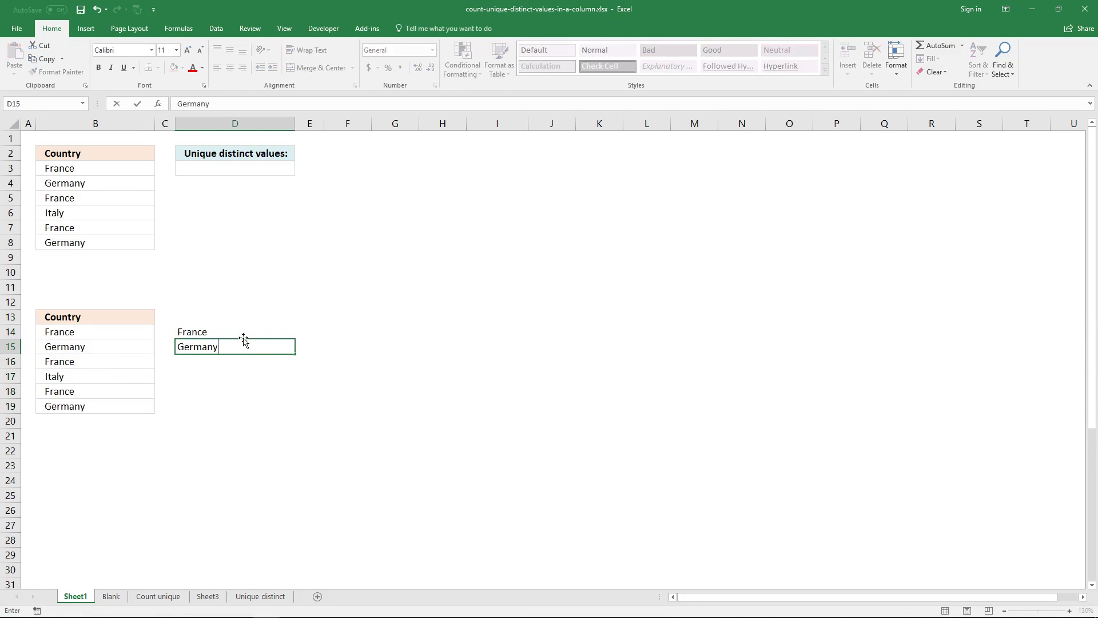
key(Return)
text(Ital)
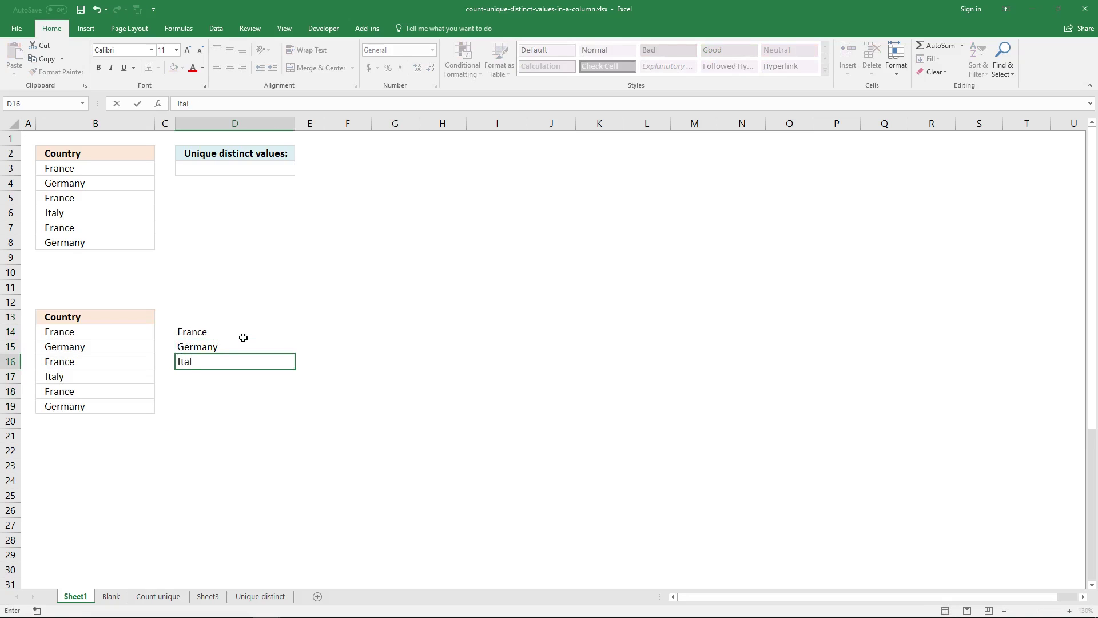
text(y)
key(Return)
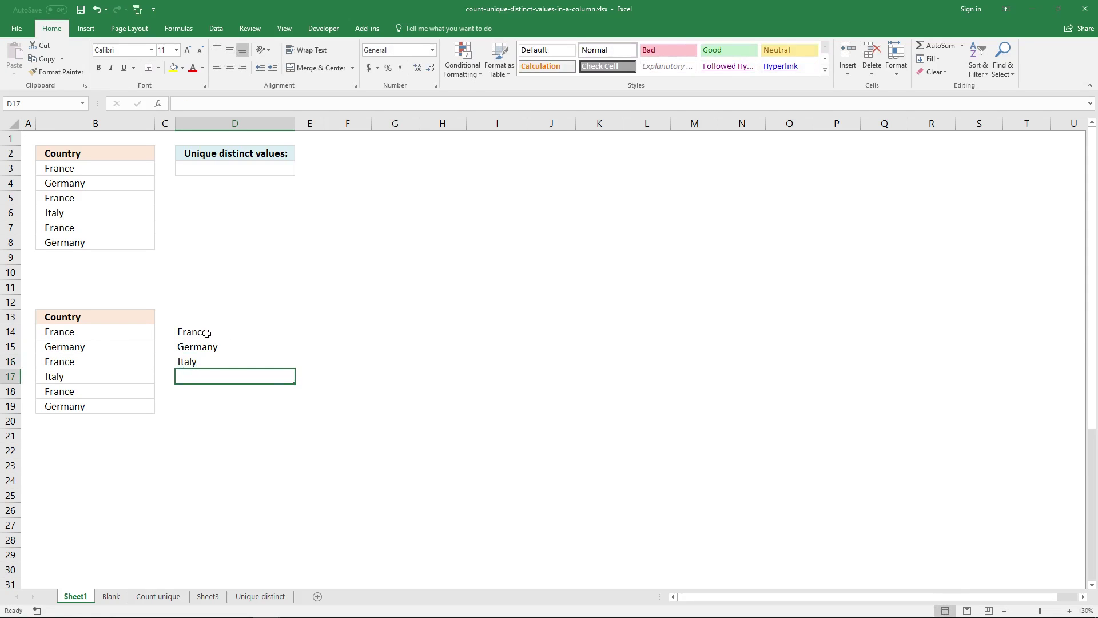
drag(206, 334, 209, 359)
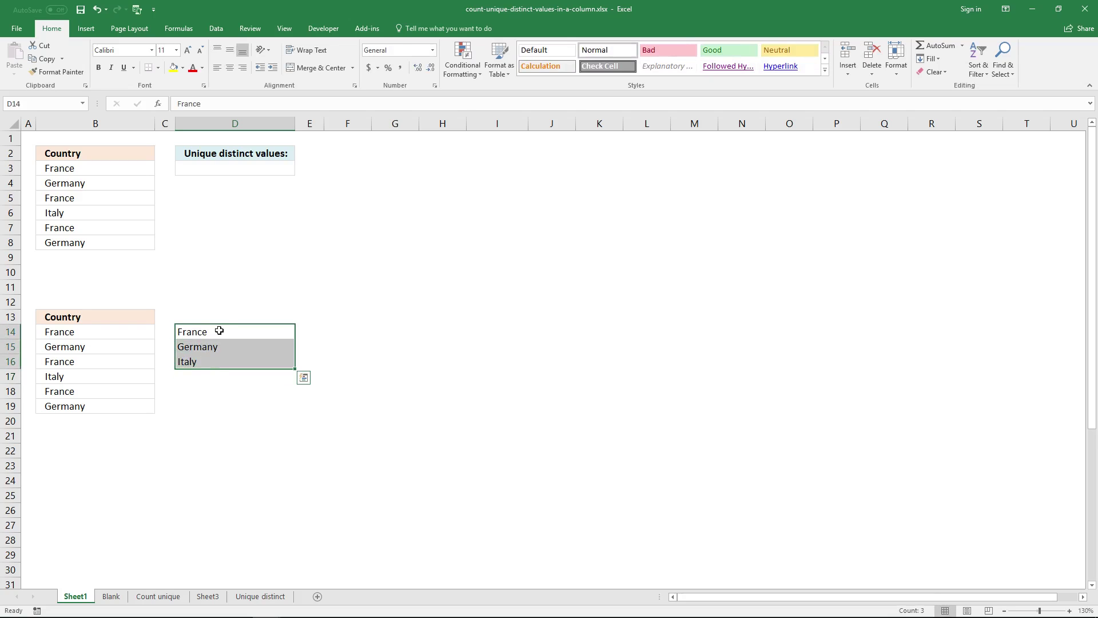
- Enter =COUNTIF(B3:B8,B3:B8) as an array formula in cell F3
click(168, 173)
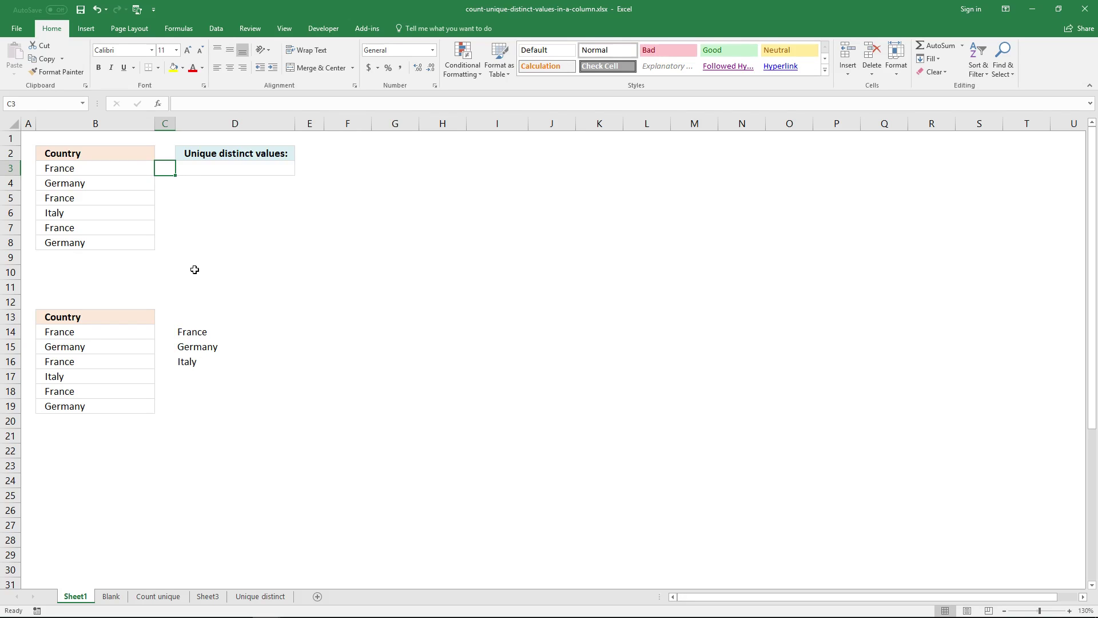
click(350, 168)
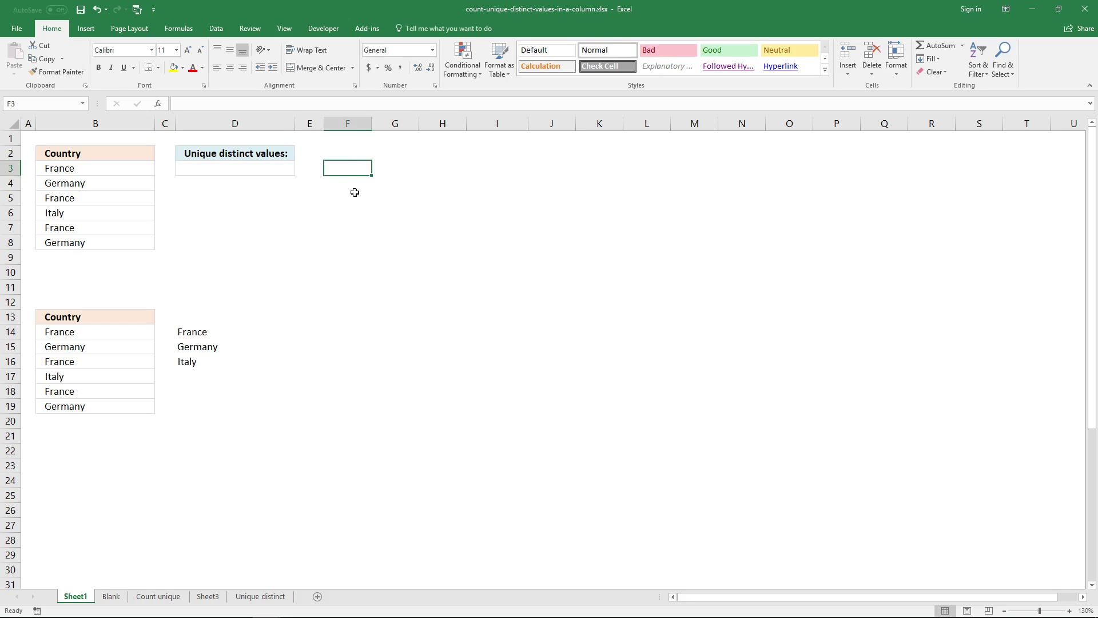
text(=)
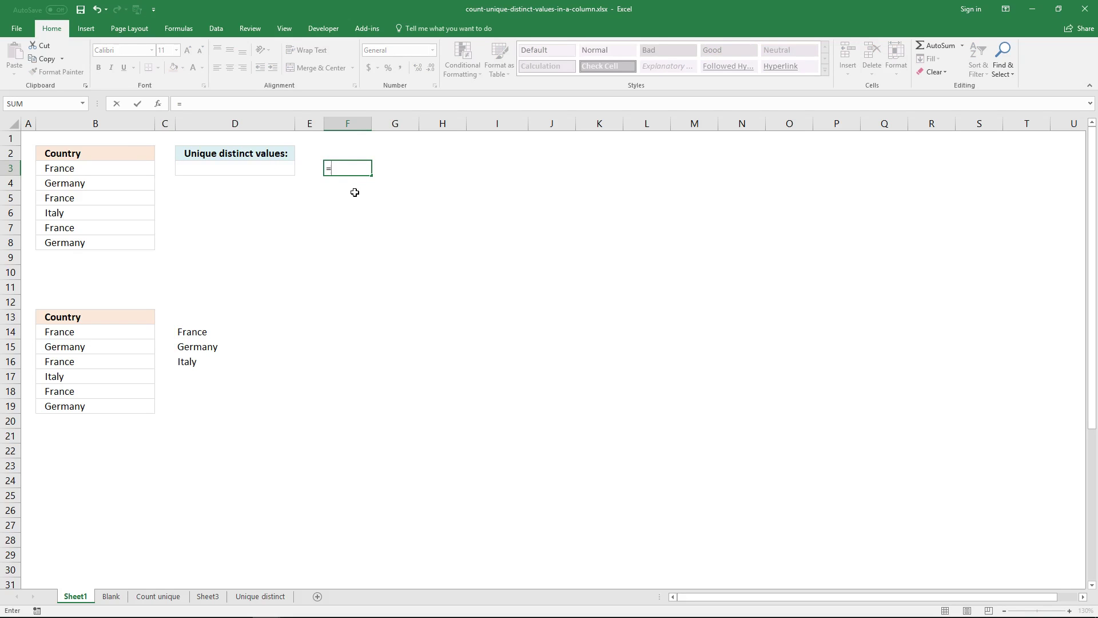
text(COUNTIF)
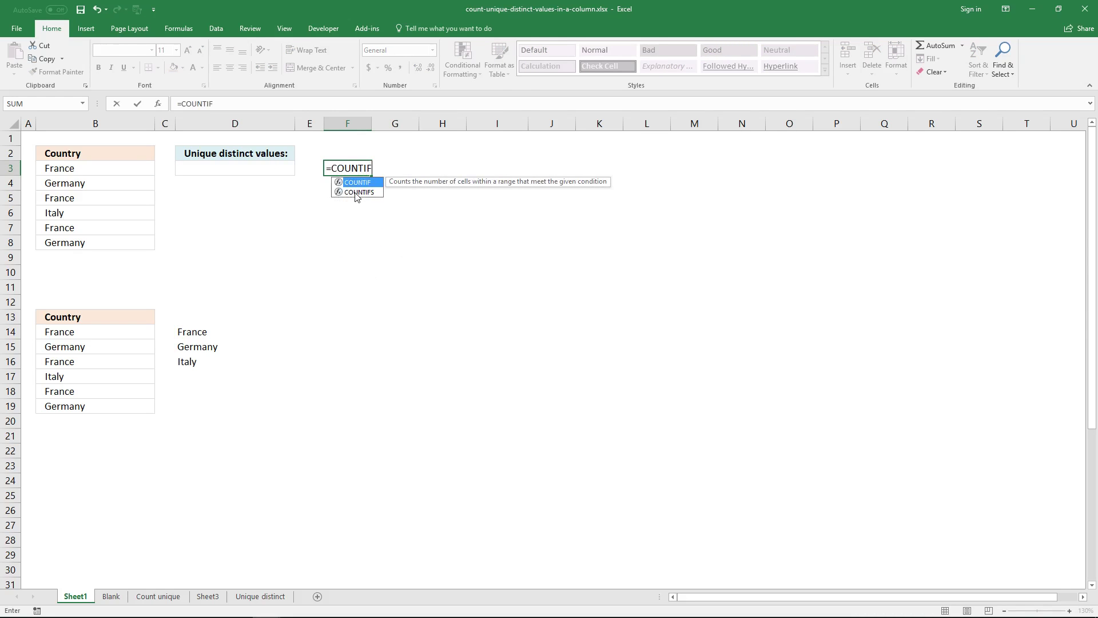
text(()
key(BackSpace)
text(()
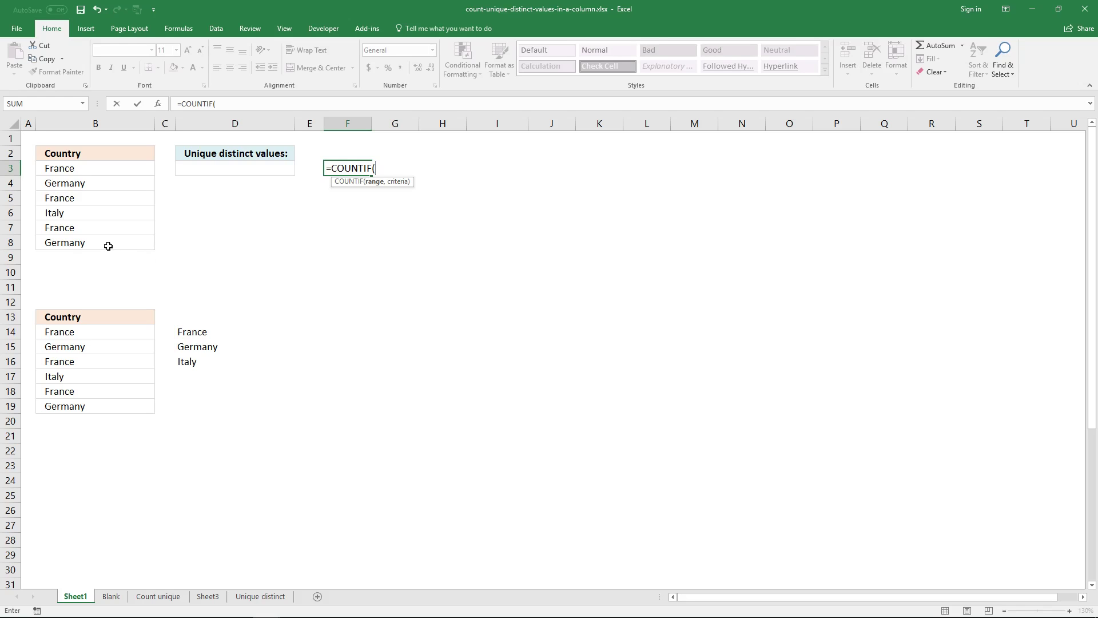
drag(106, 244, 115, 169)
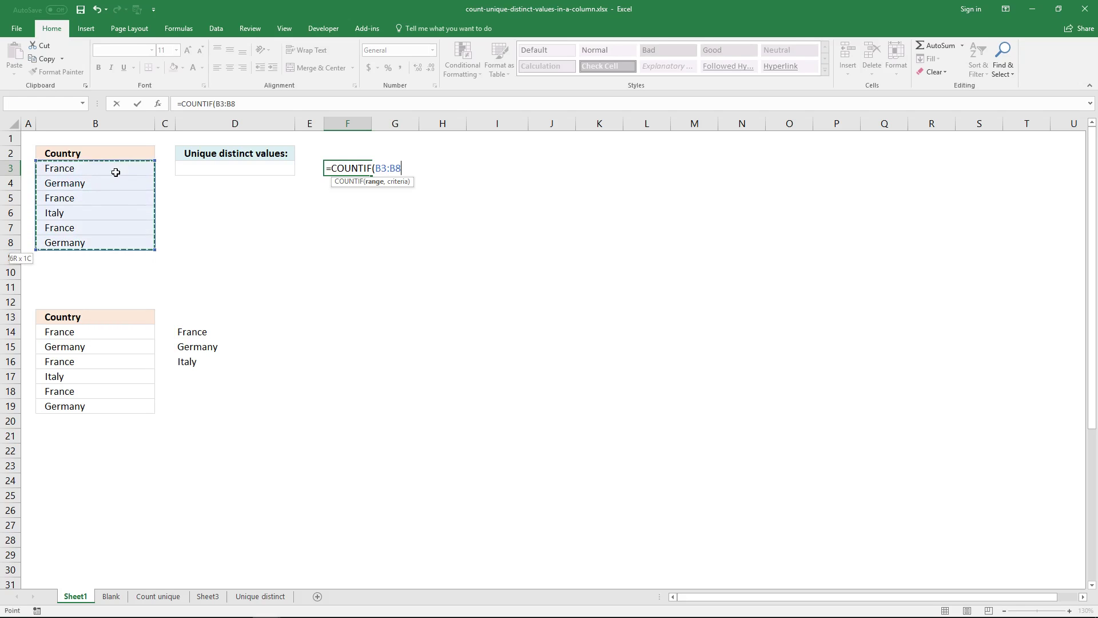
text(,)
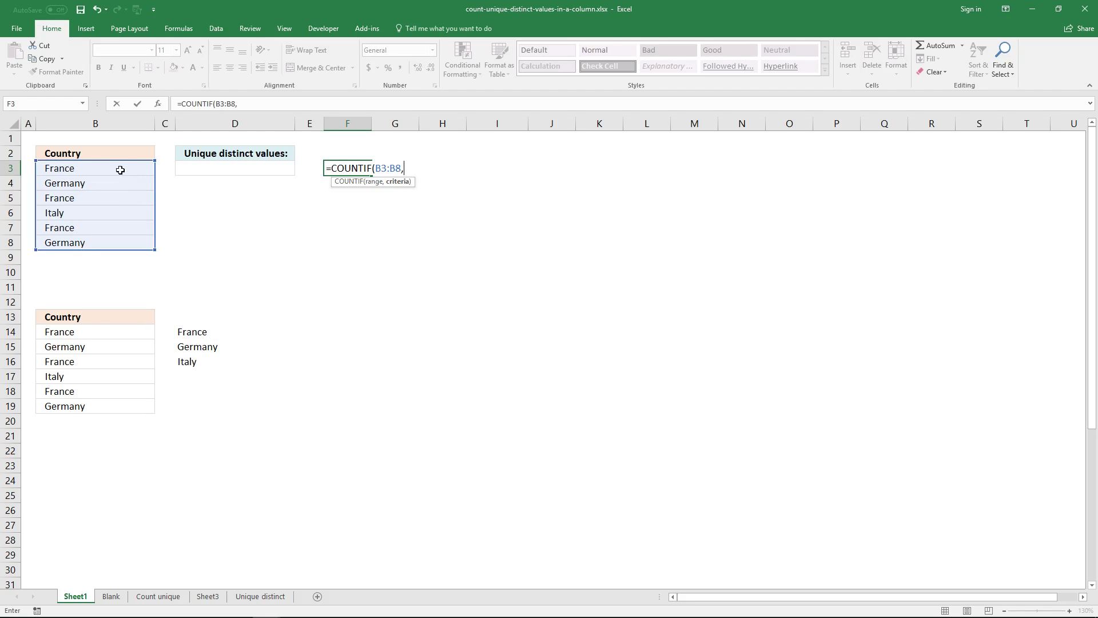
drag(81, 243, 102, 170)
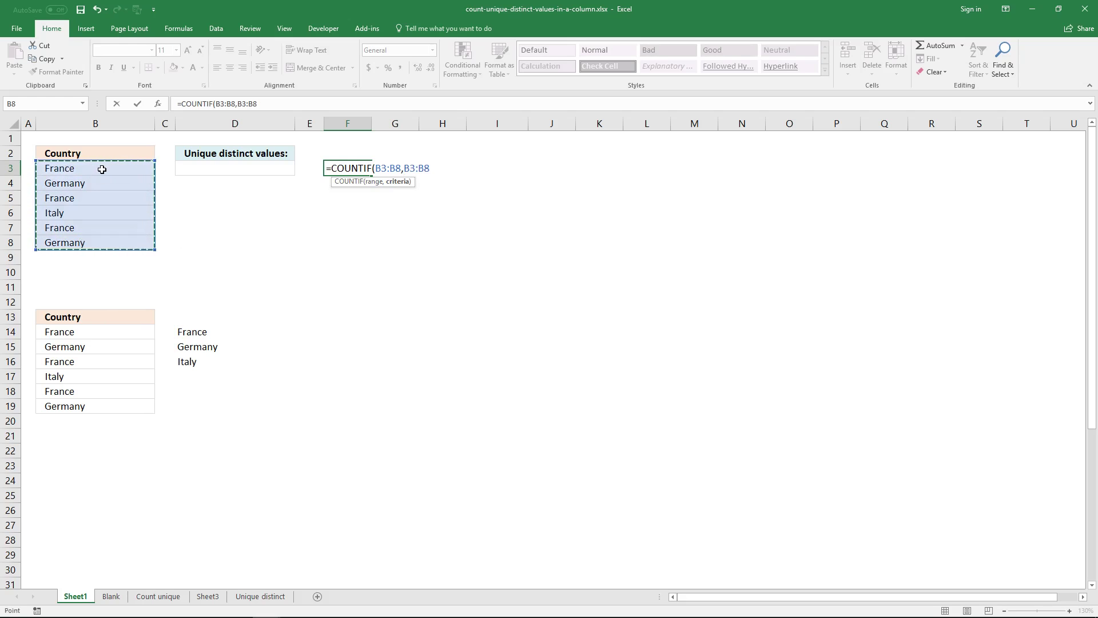
text())
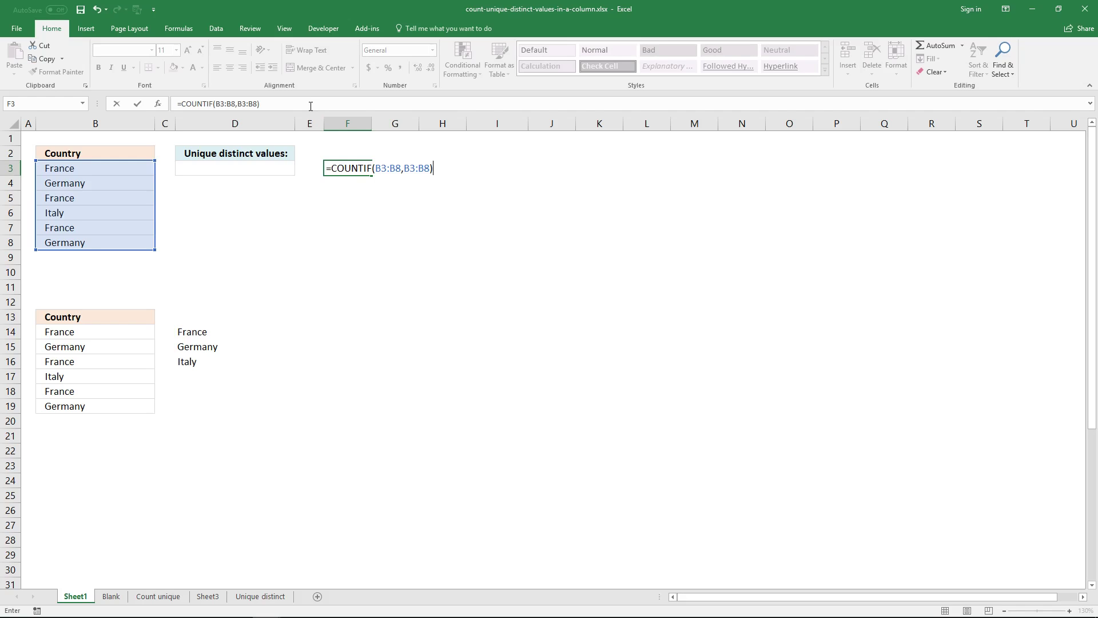
key(ctrl+shift+Return)
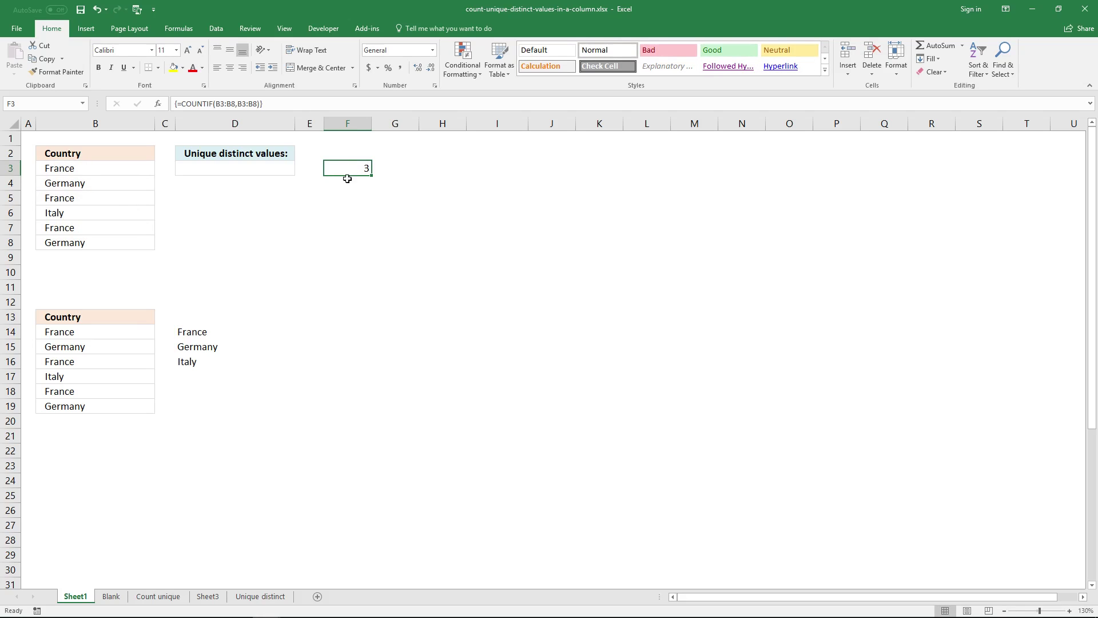
- Extend the COUNTIF array formula across F3:F8 as one multi-cell array
drag(347, 172, 349, 239)
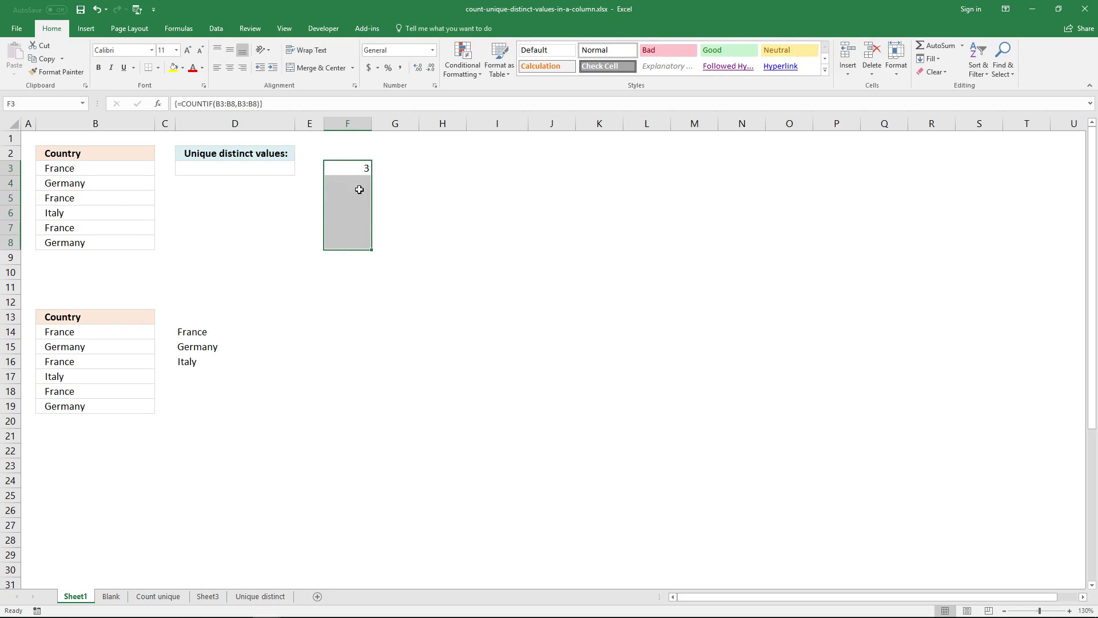
click(328, 105)
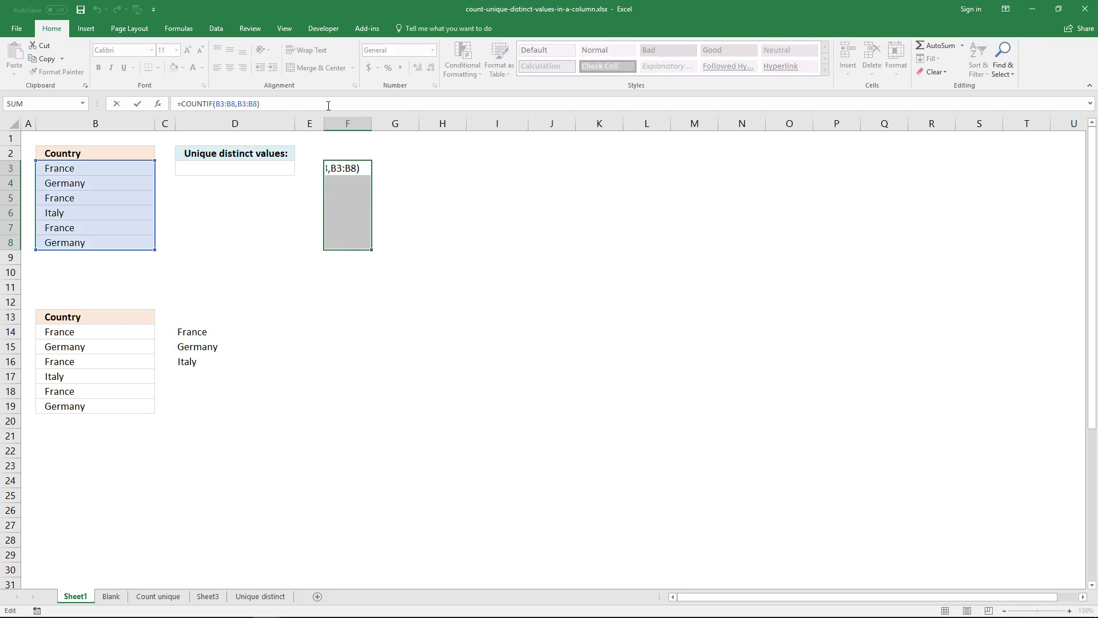
key(ctrl+shift+Return)
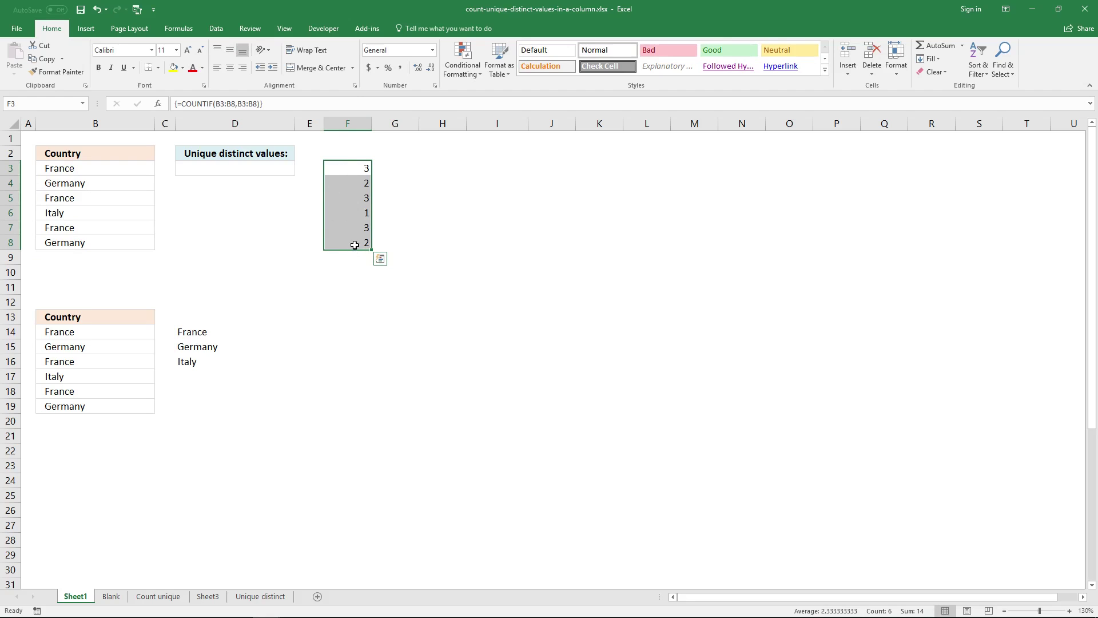
- Compare the COUNTIF results in F3:F8 with how often each country occurs in B3:B8
click(359, 170)
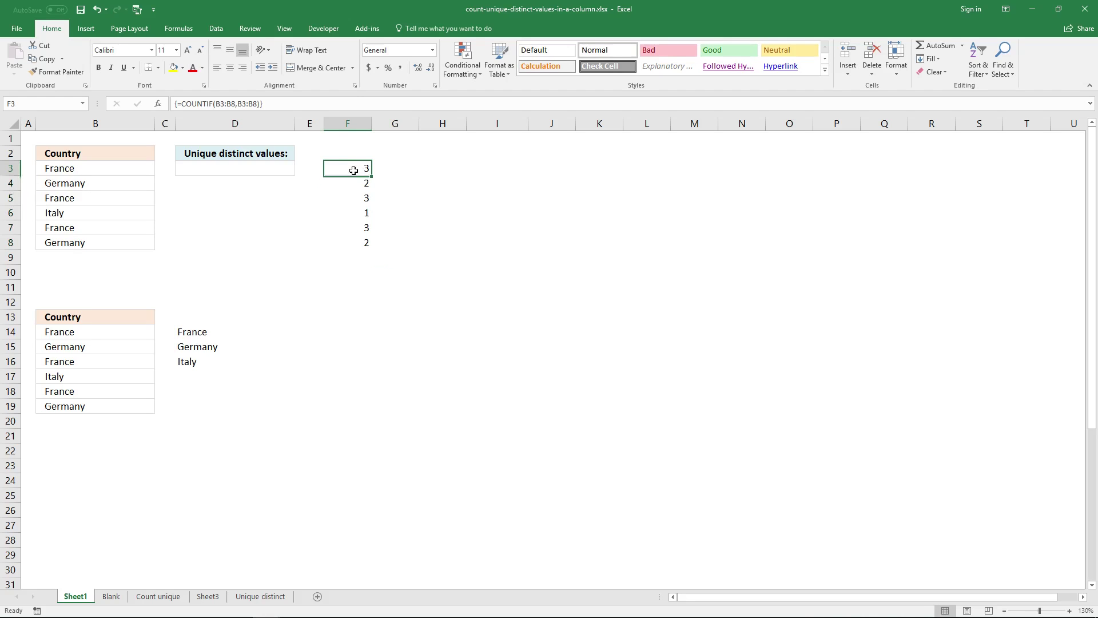
click(124, 172)
drag(112, 166, 117, 237)
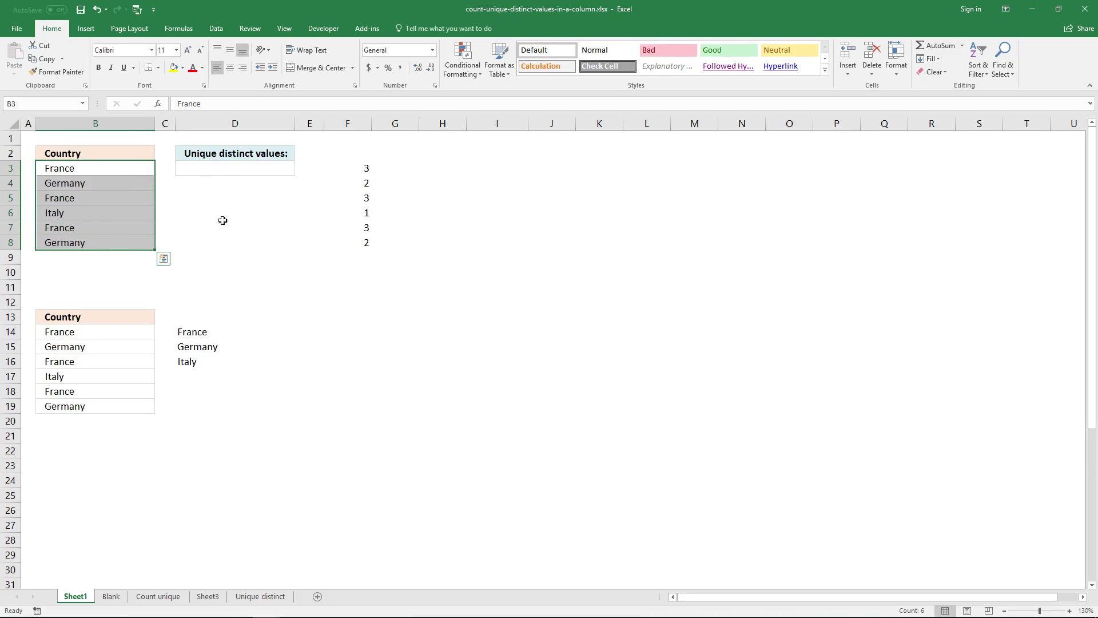
click(353, 195)
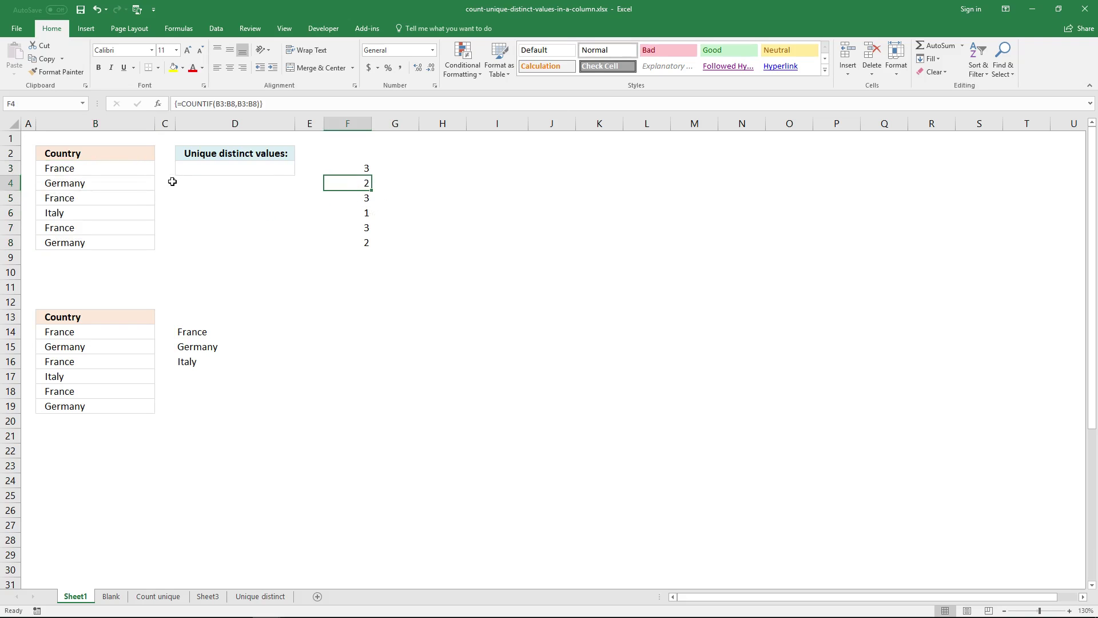
click(131, 187)
click(121, 225)
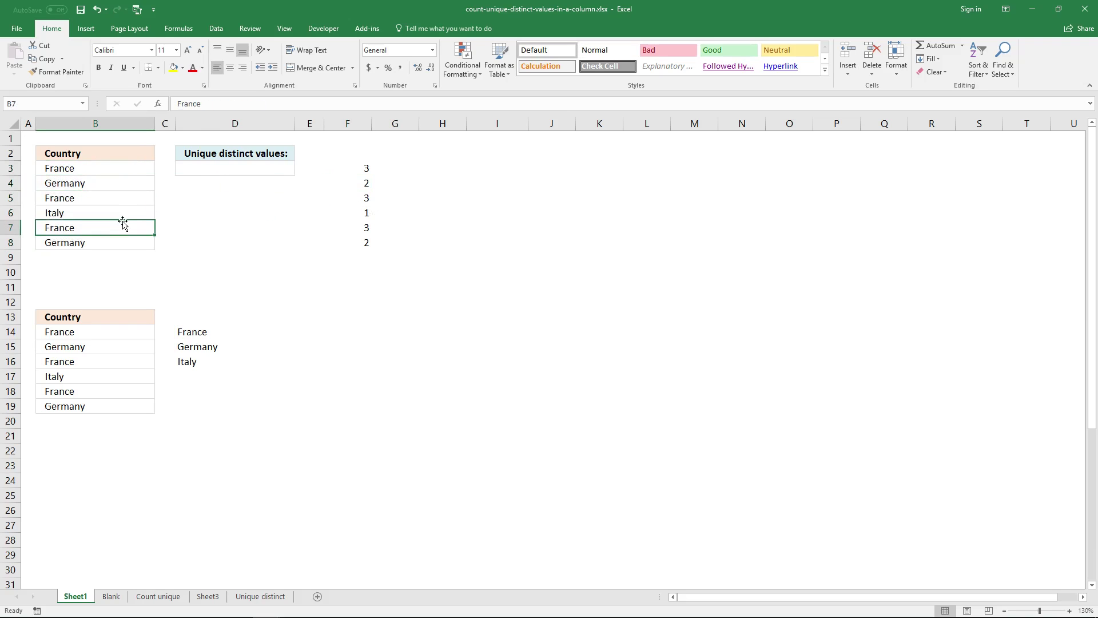
click(125, 214)
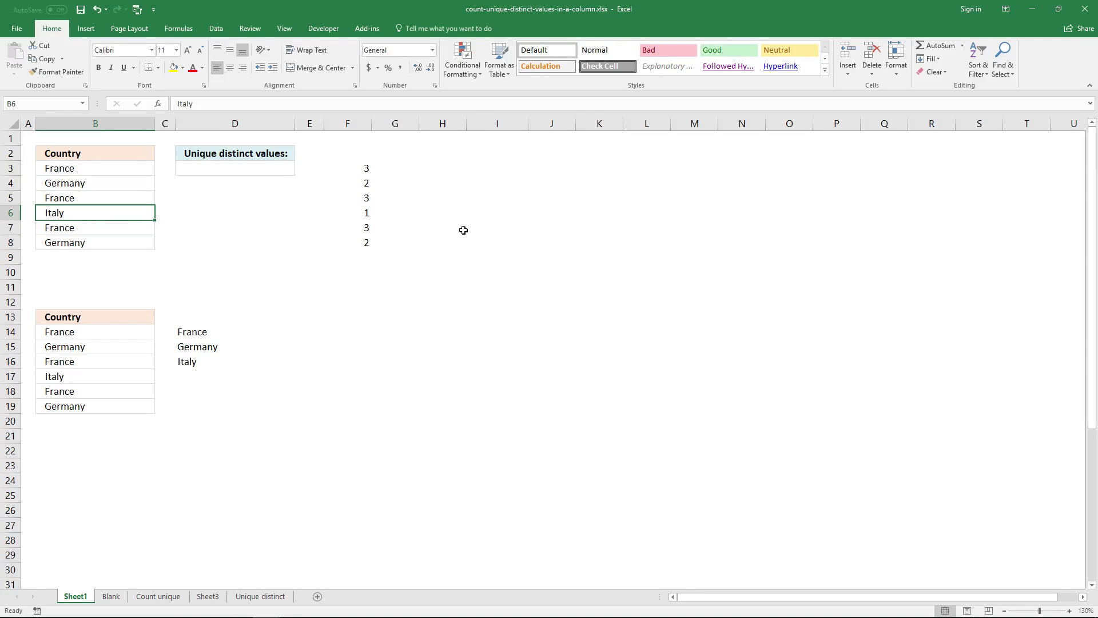
click(362, 170)
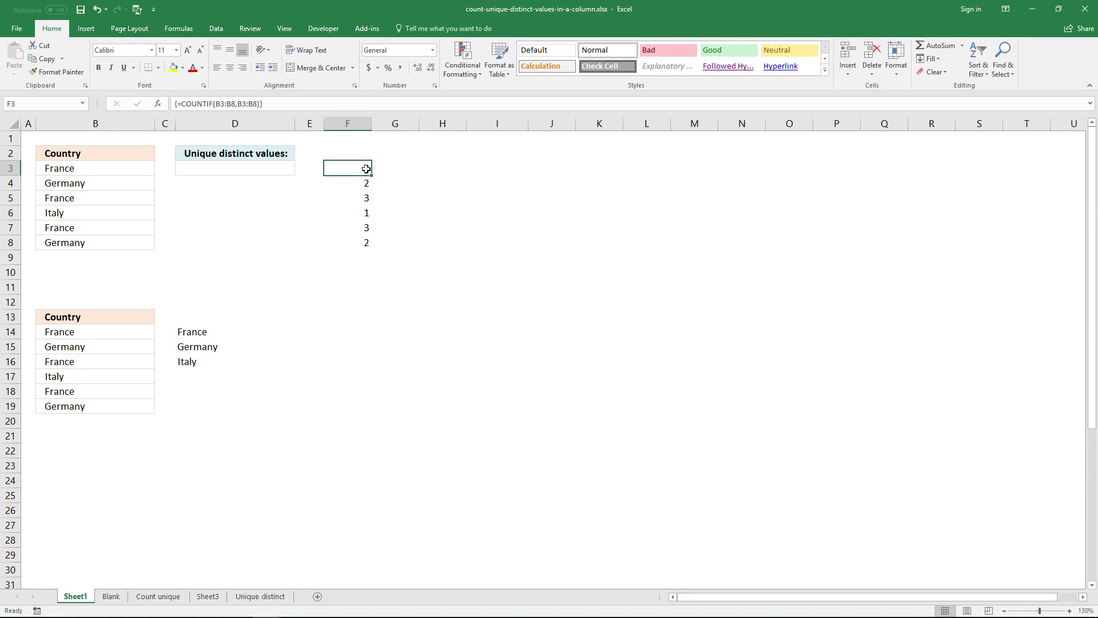
click(394, 170)
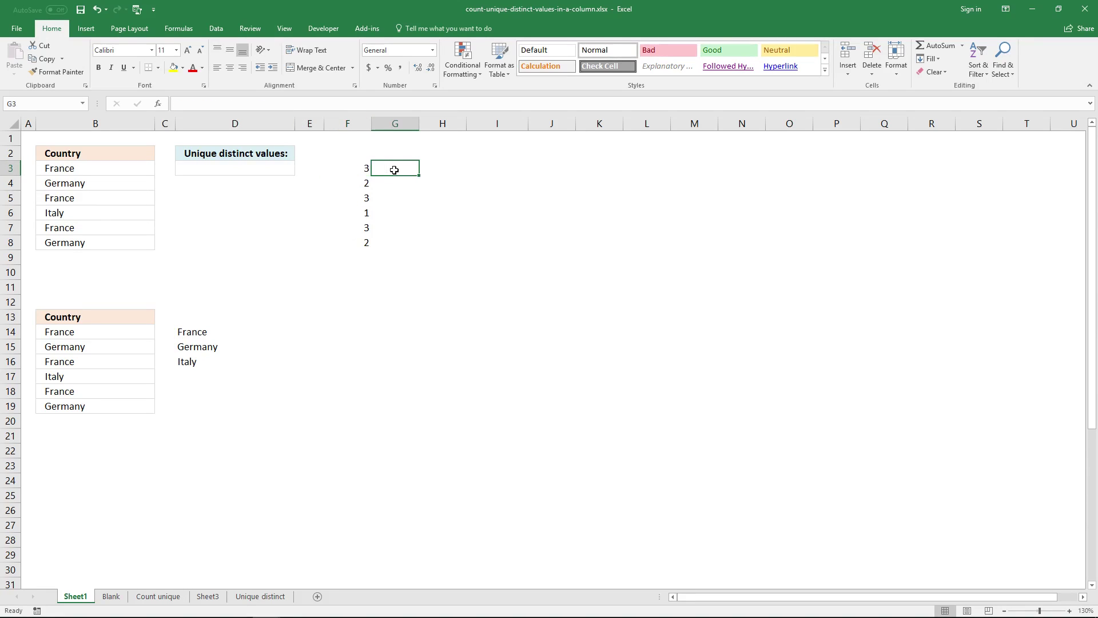
click(343, 170)
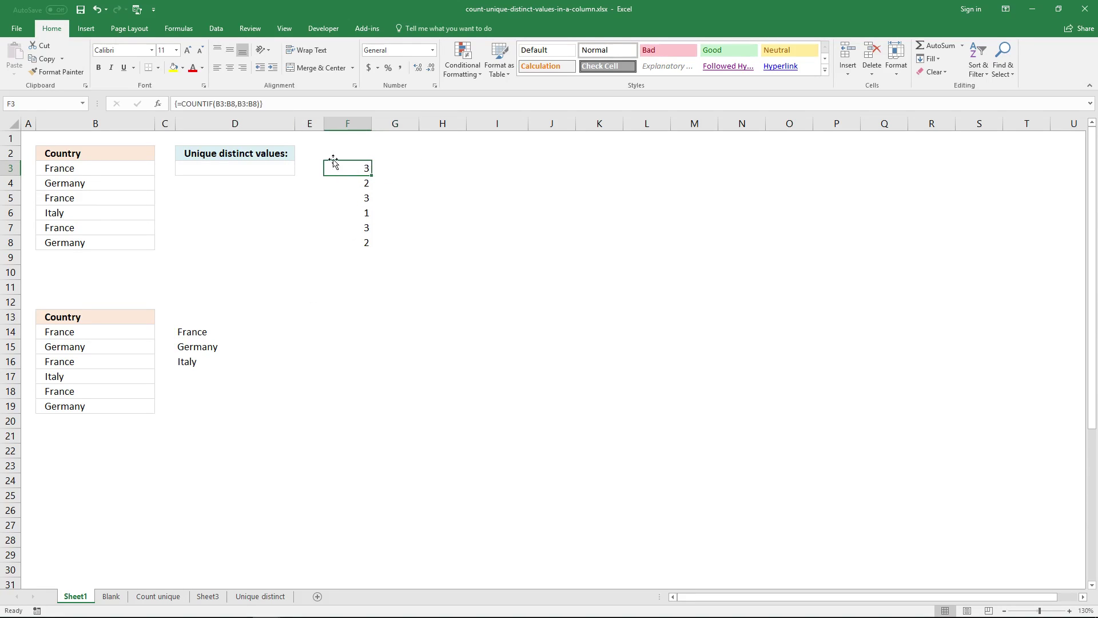
- Reuse the COUNTIF formula text from F3 to enter =1/COUNTIF(B3:B8,B3:B8) as an array formula in cell G3
click(308, 104)
drag(308, 104, 286, 94)
key(ctrl+c)
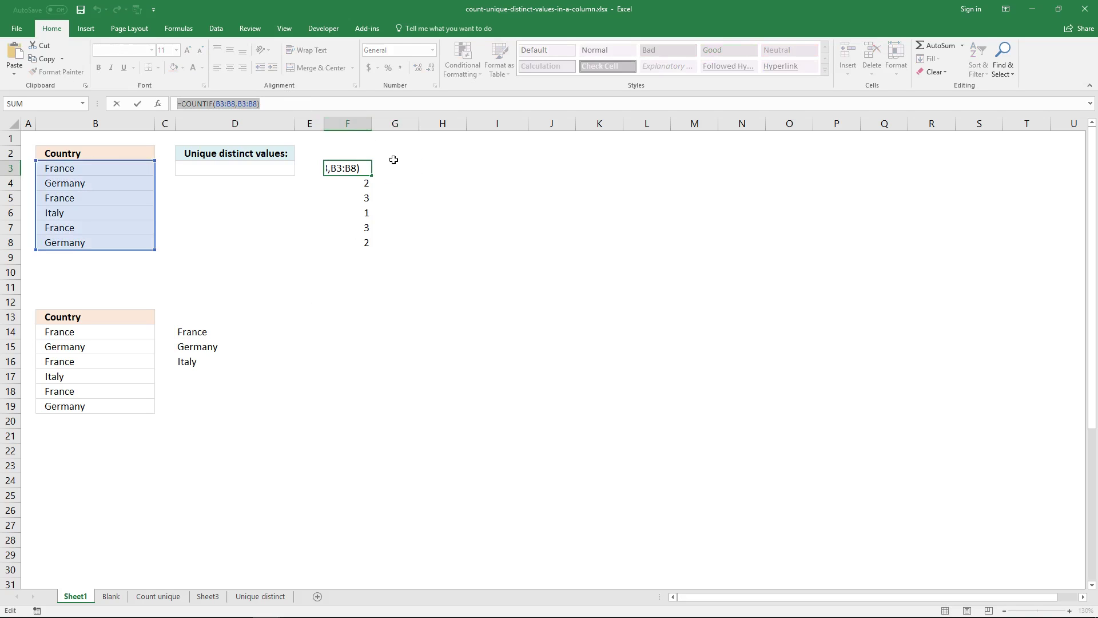
key(Escape)
click(395, 165)
click(342, 104)
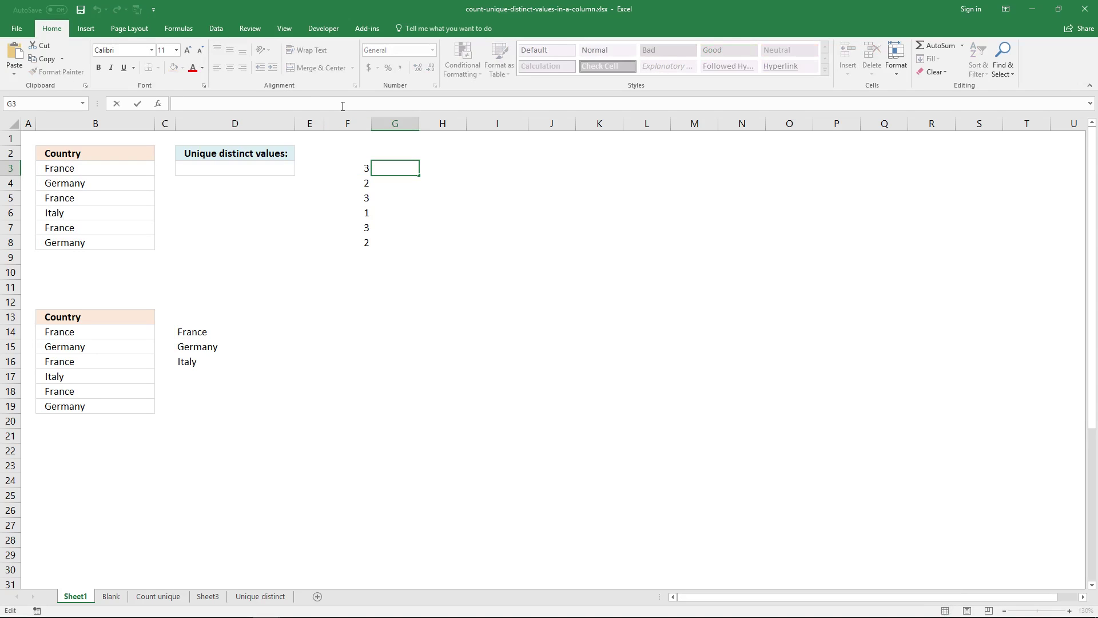
text(=1)
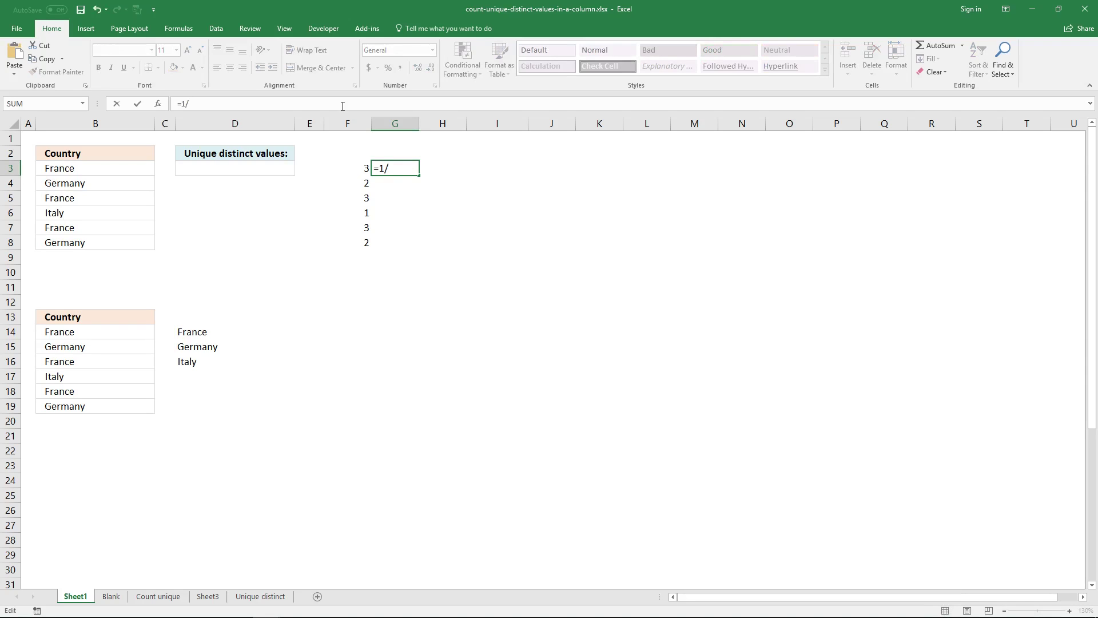
text(/)
key(ctrl+v)
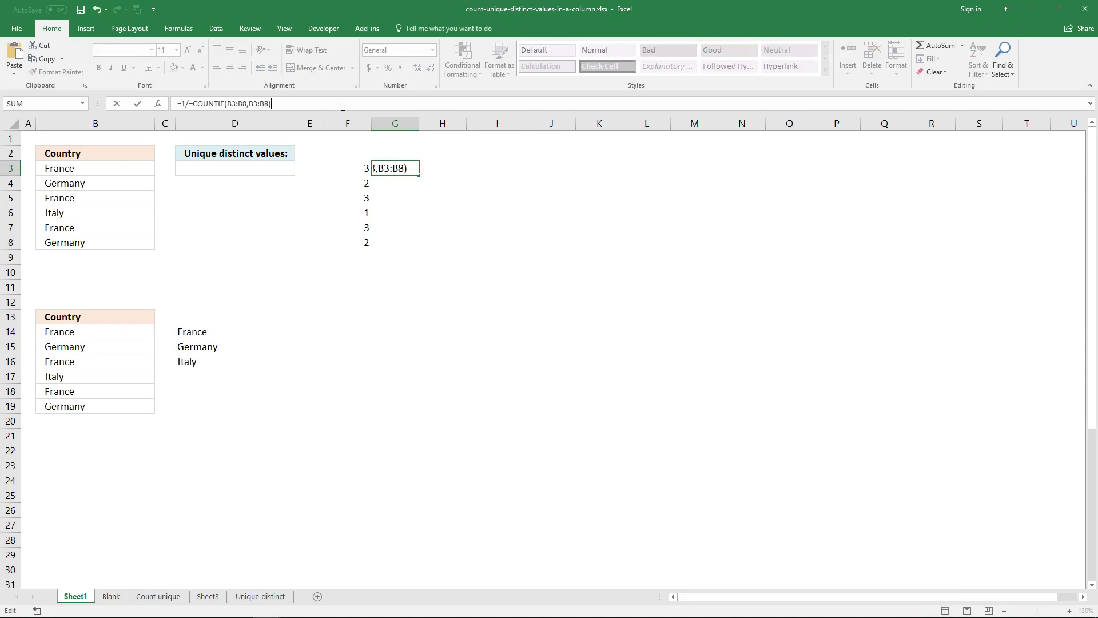
click(197, 103)
key(BackSpace)
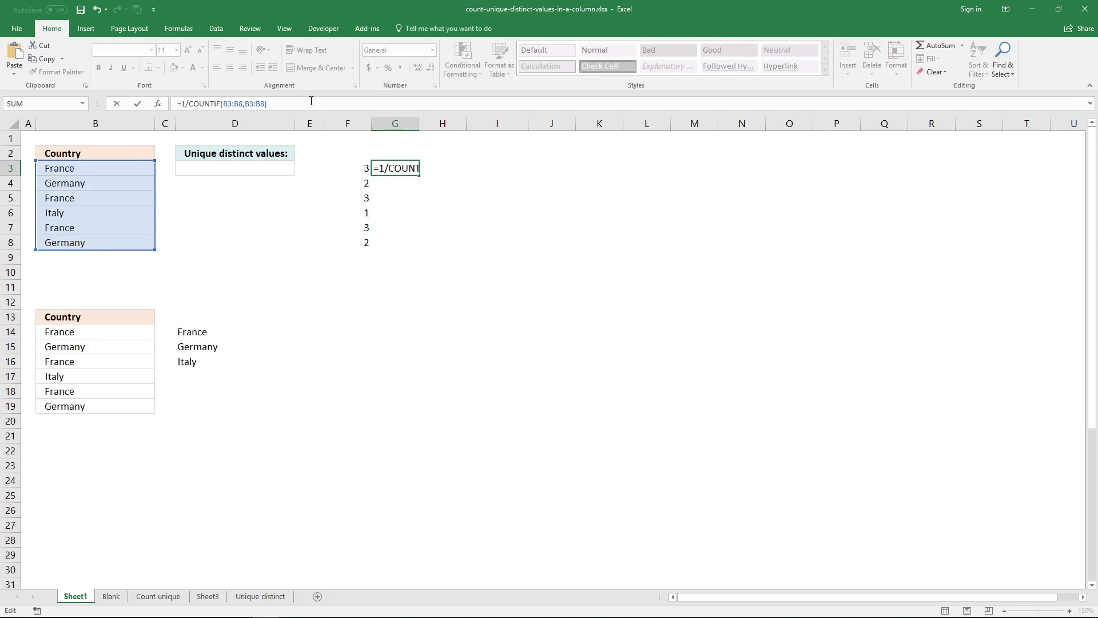
key(ctrl+shift+Return)
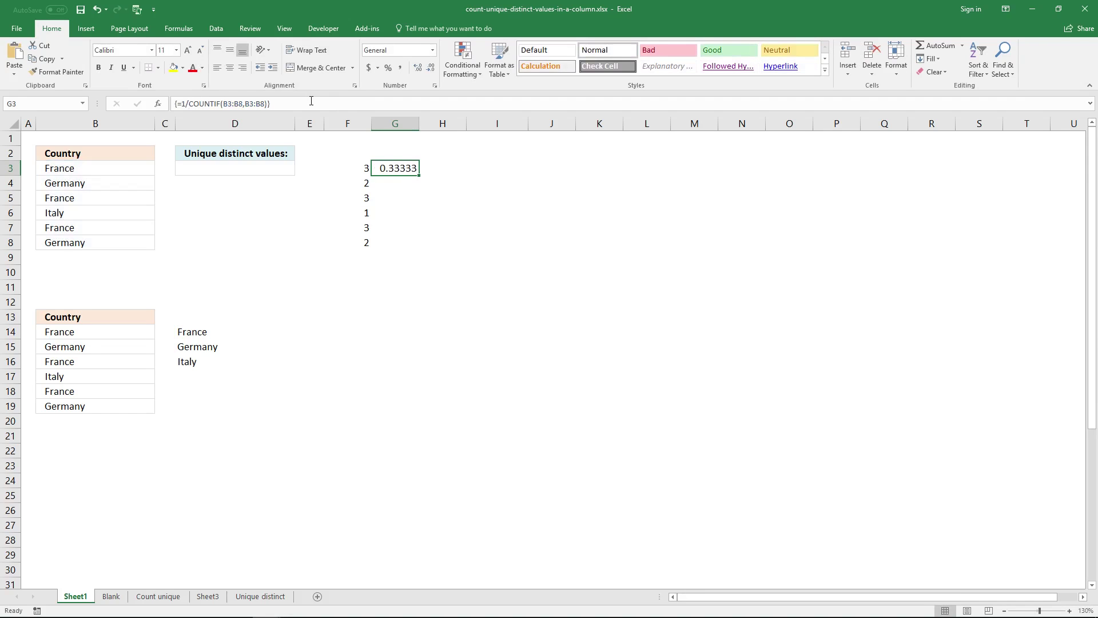
- Extend the 1/COUNTIF array formula across G3:G8 as one multi-cell array
drag(387, 167, 398, 235)
click(355, 107)
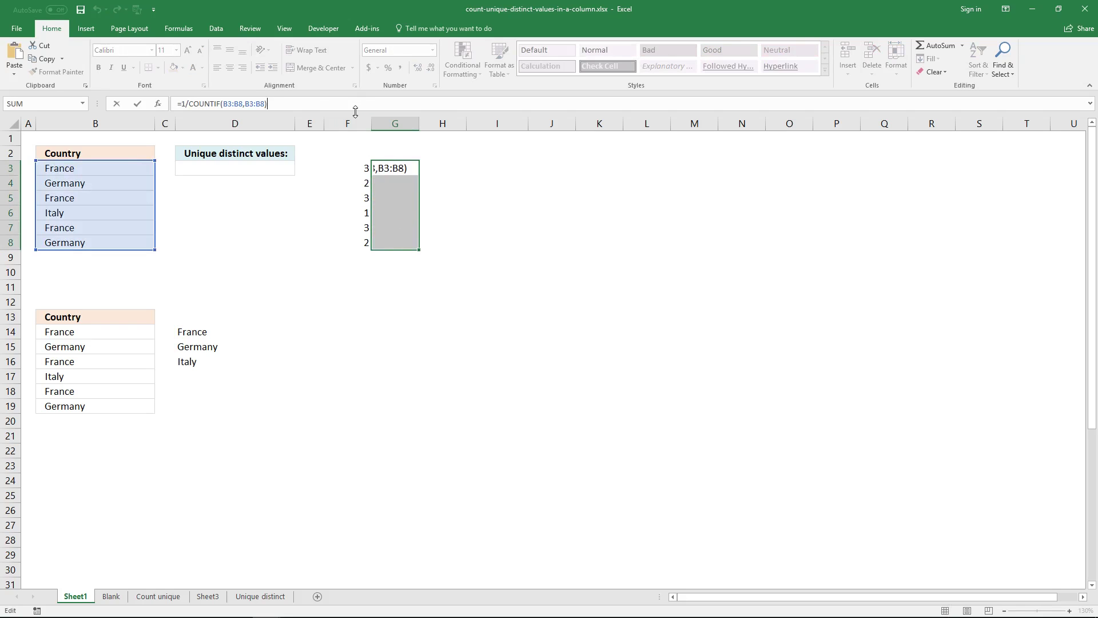
key(ctrl+shift+Return)
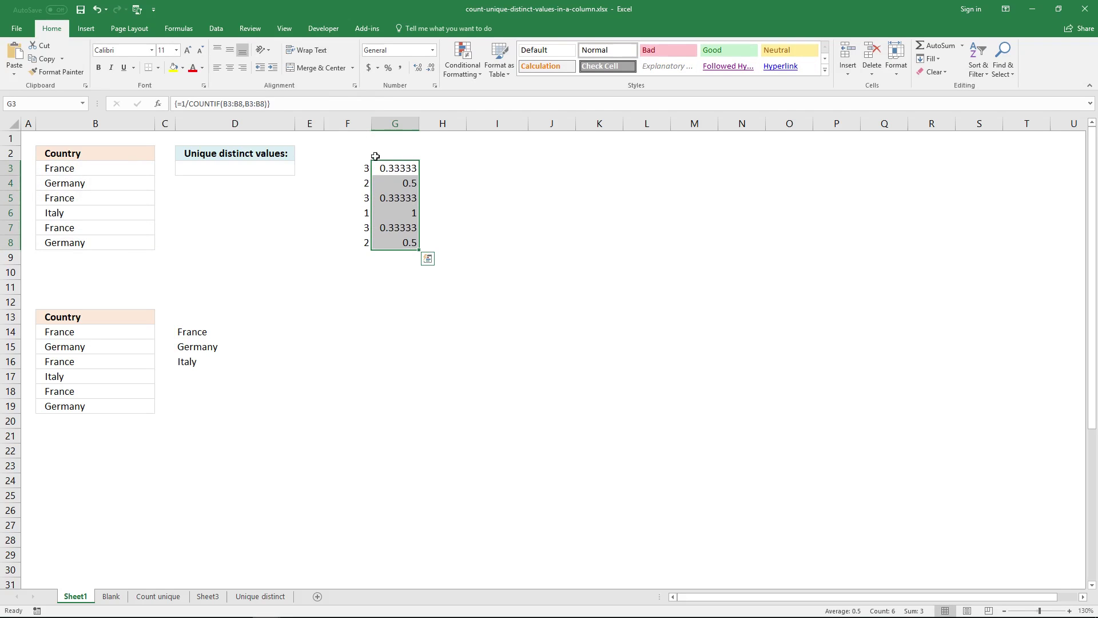
- Compare the fractions in G3:G8 with the counts in column F, examining the France rows together and the Germany rows together
click(364, 171)
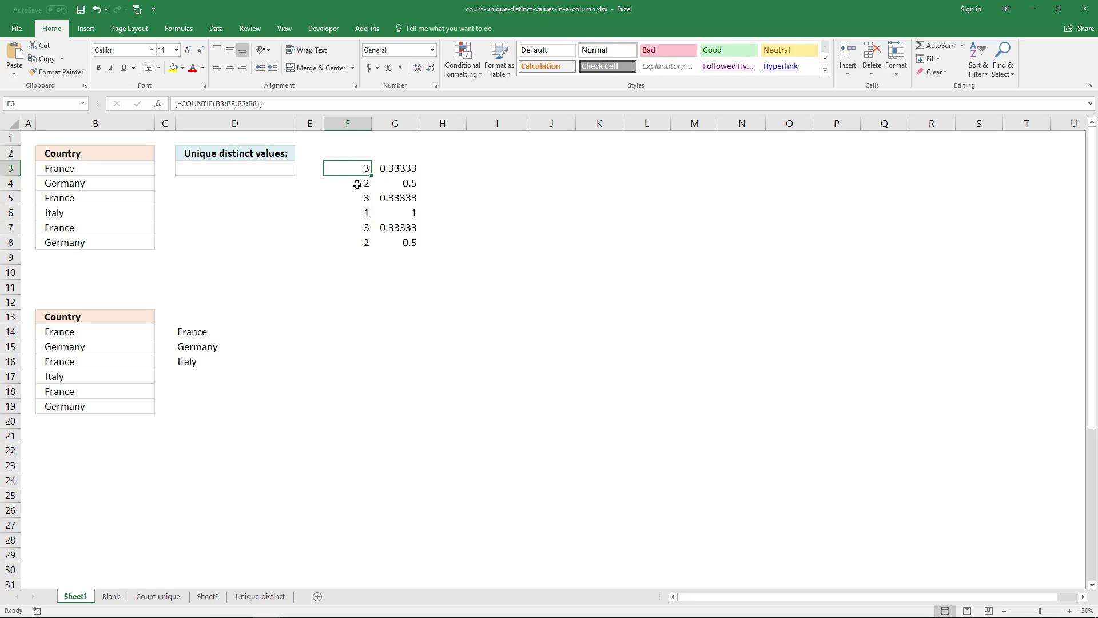
click(393, 185)
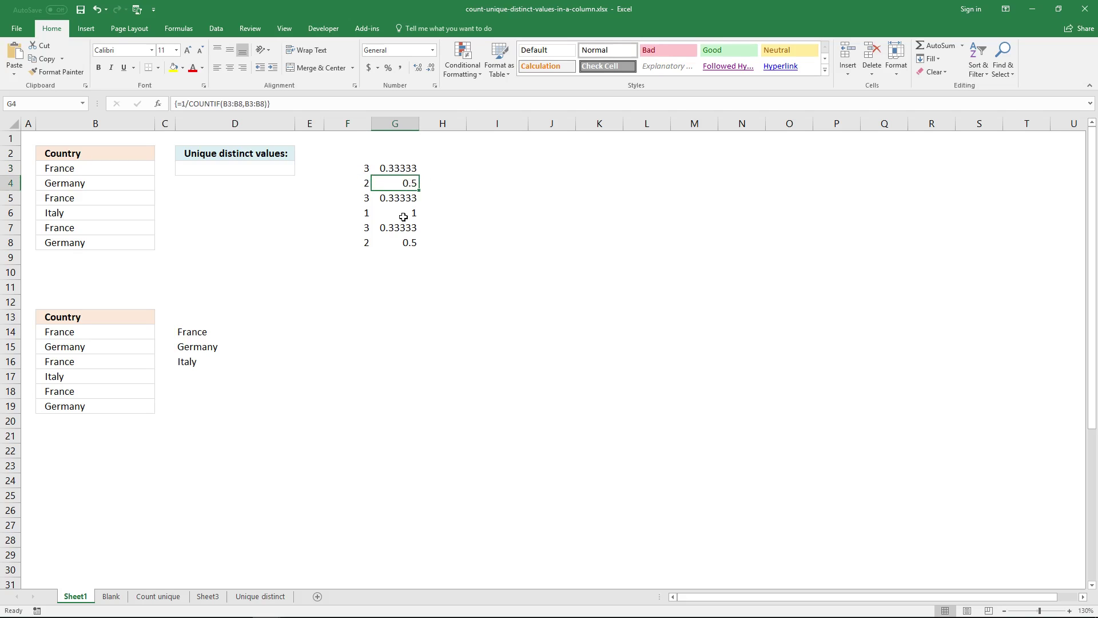
click(408, 166)
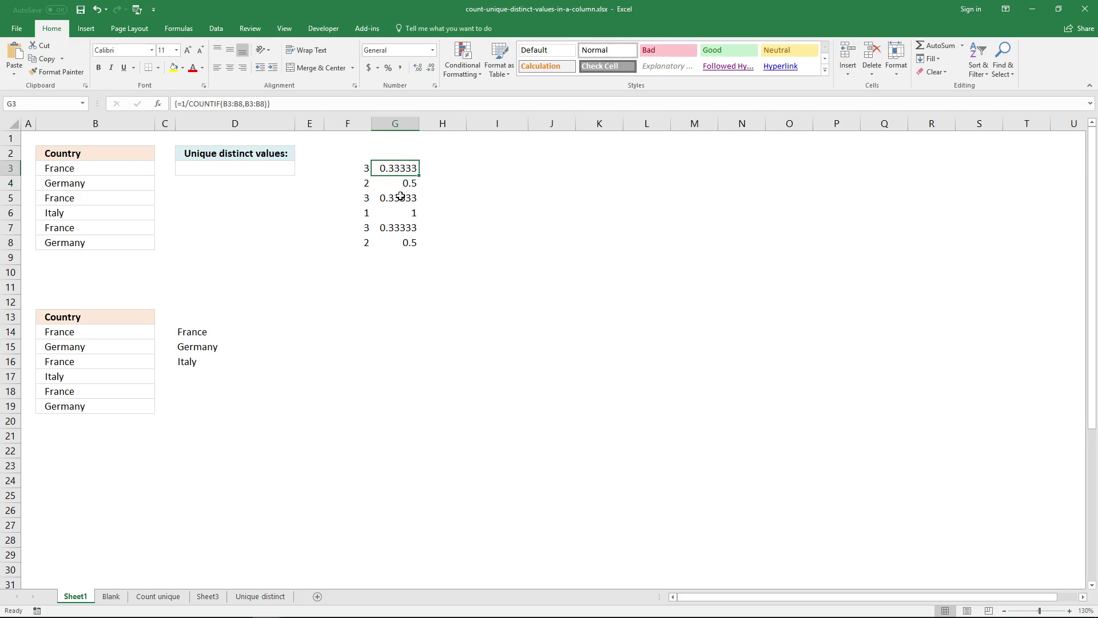
ctrl+click(405, 195)
ctrl+click(400, 230)
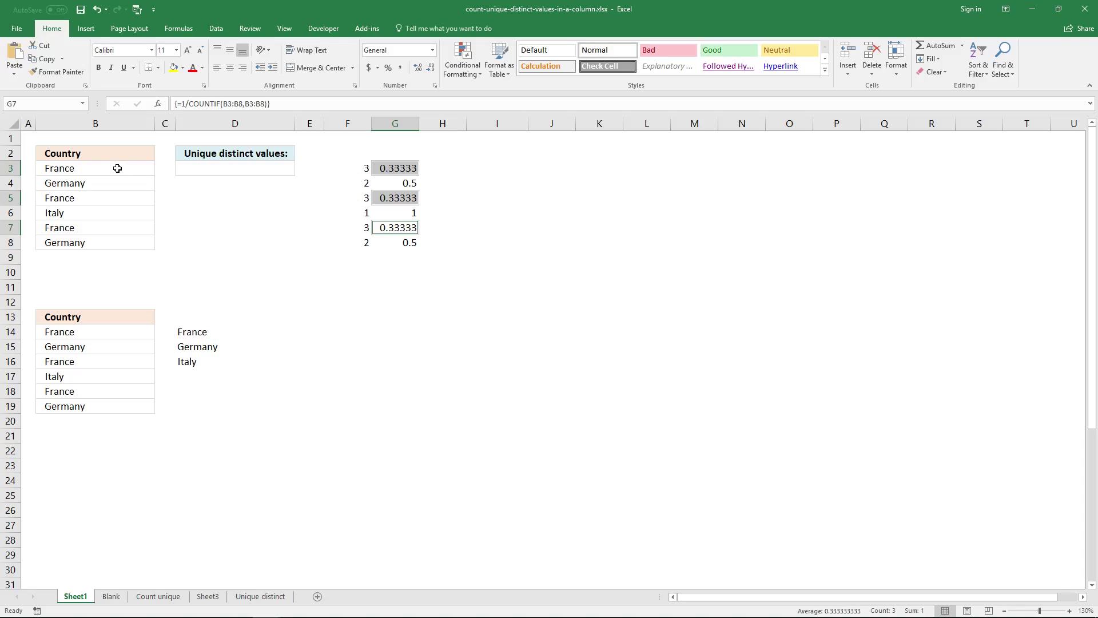
click(402, 182)
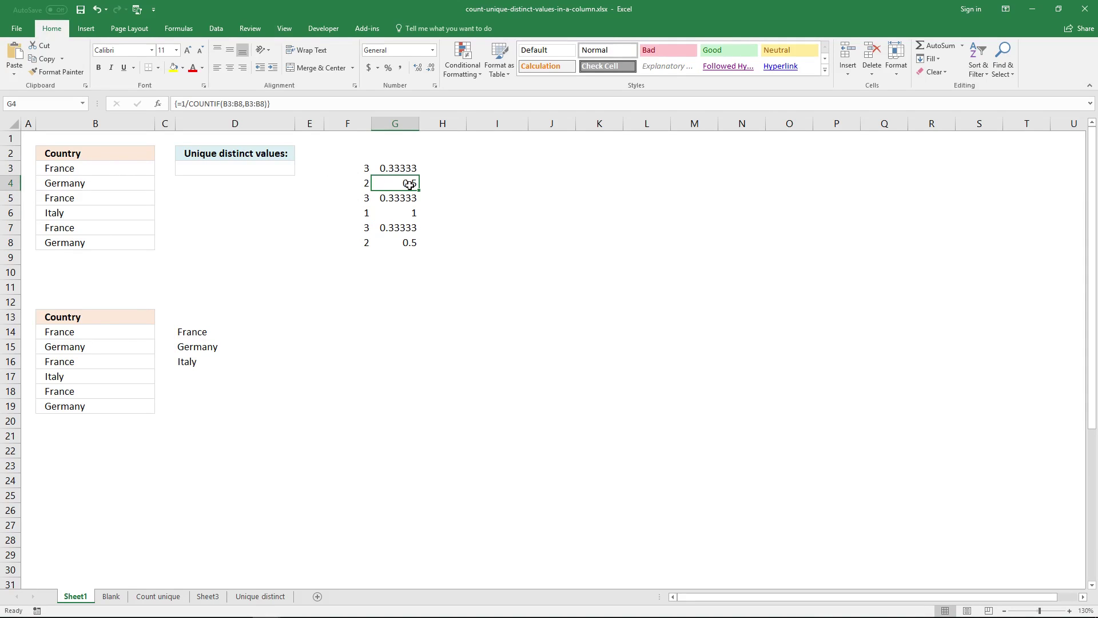
ctrl+click(403, 242)
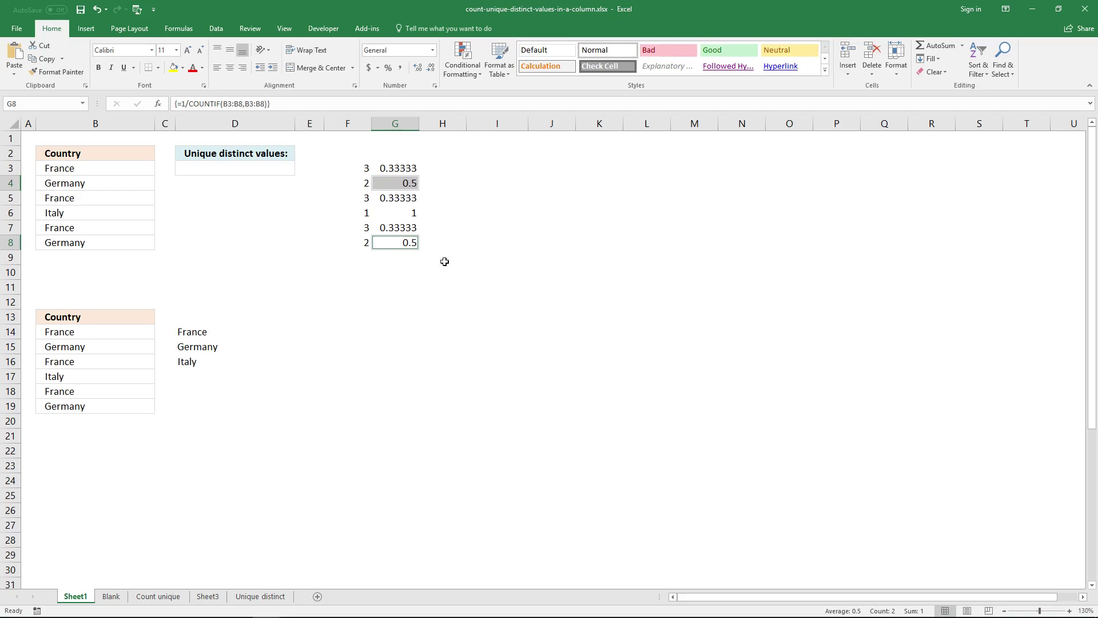
- Store the unfinished formula =SUMPRODUCT( as text in cell H3
click(437, 168)
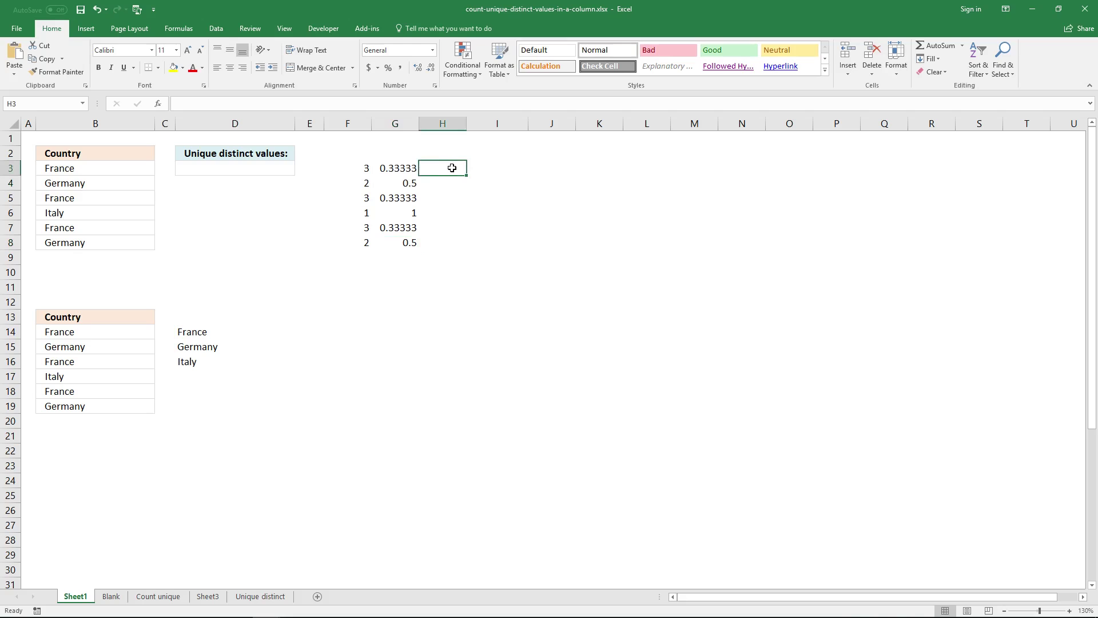
text(=SU)
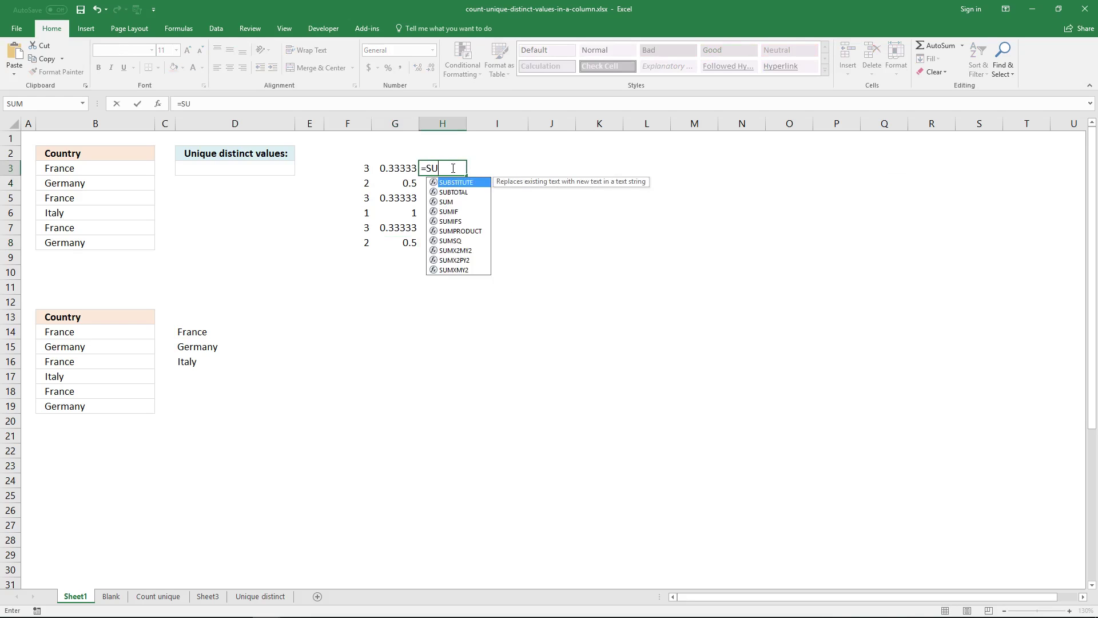
text(MPRODUCT)
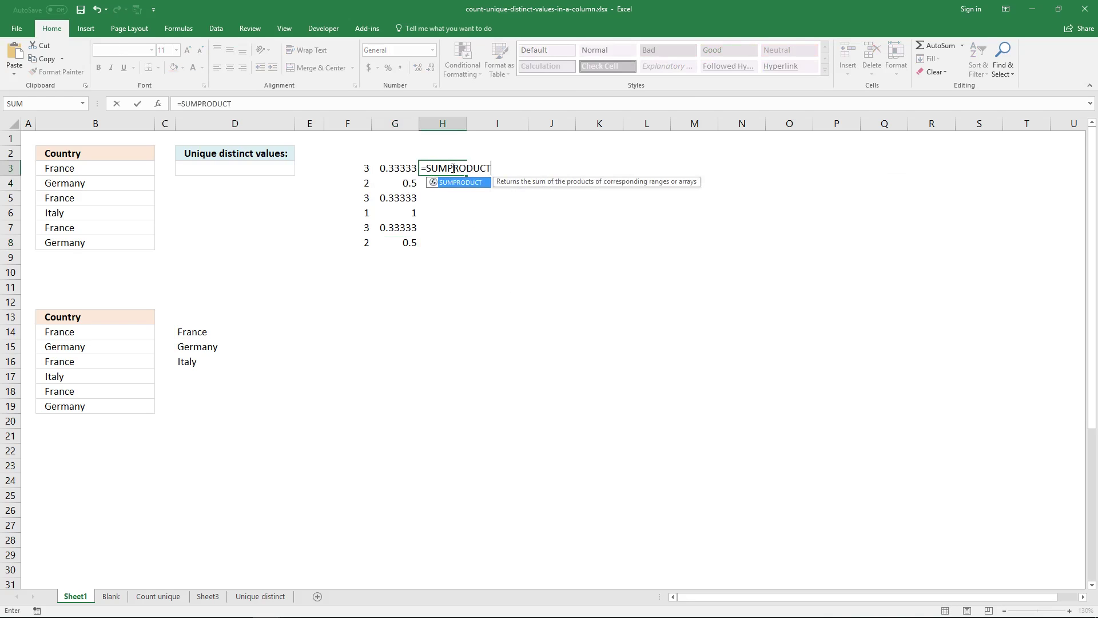
text(()
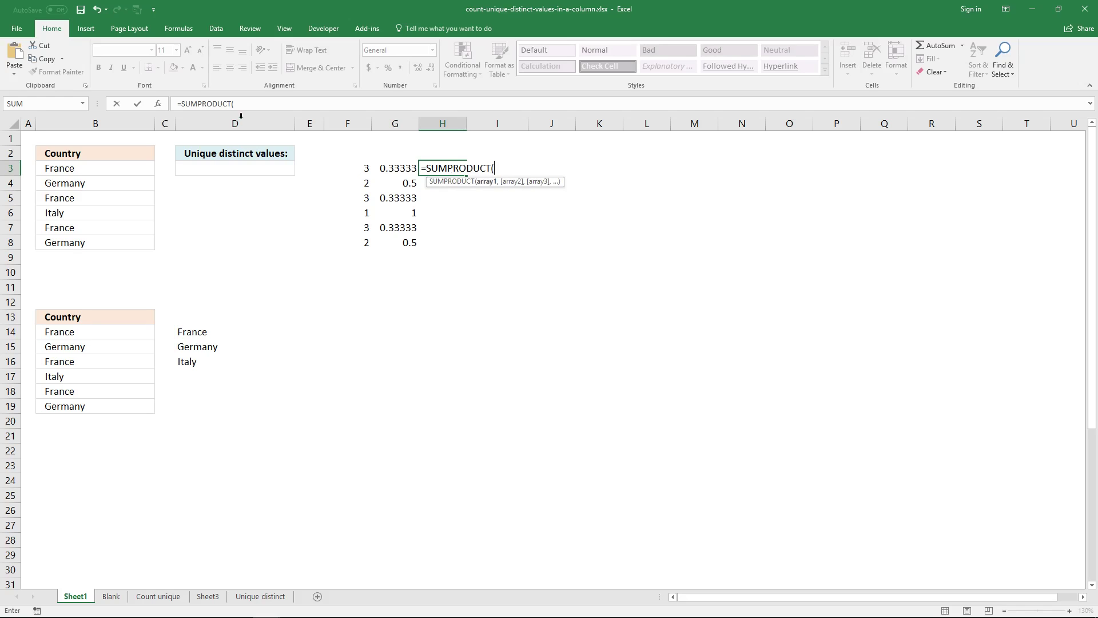
click(179, 103)
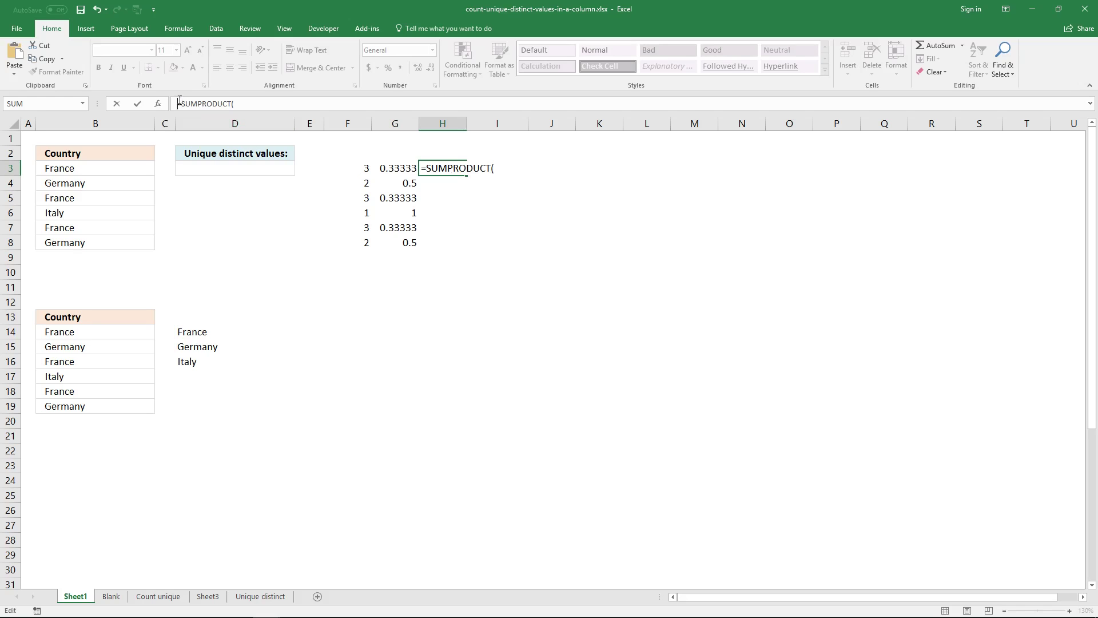
key(Return)
- Copy the formula text from G3 and insert it without its equals sign as the SUMPRODUCT argument in H3
click(391, 177)
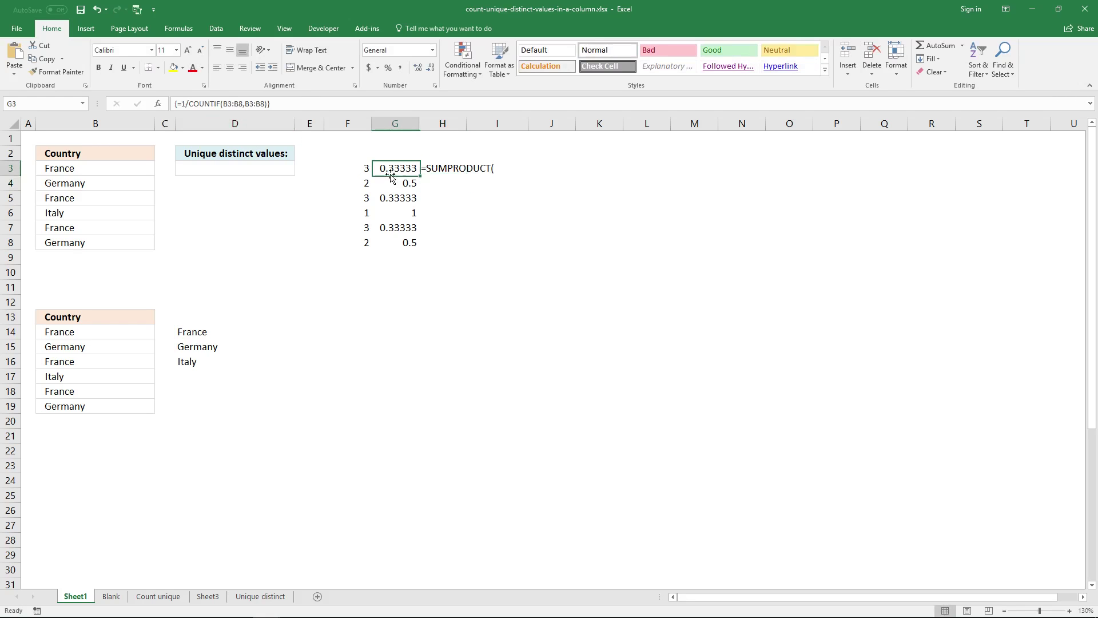
click(313, 104)
drag(313, 104, 284, 91)
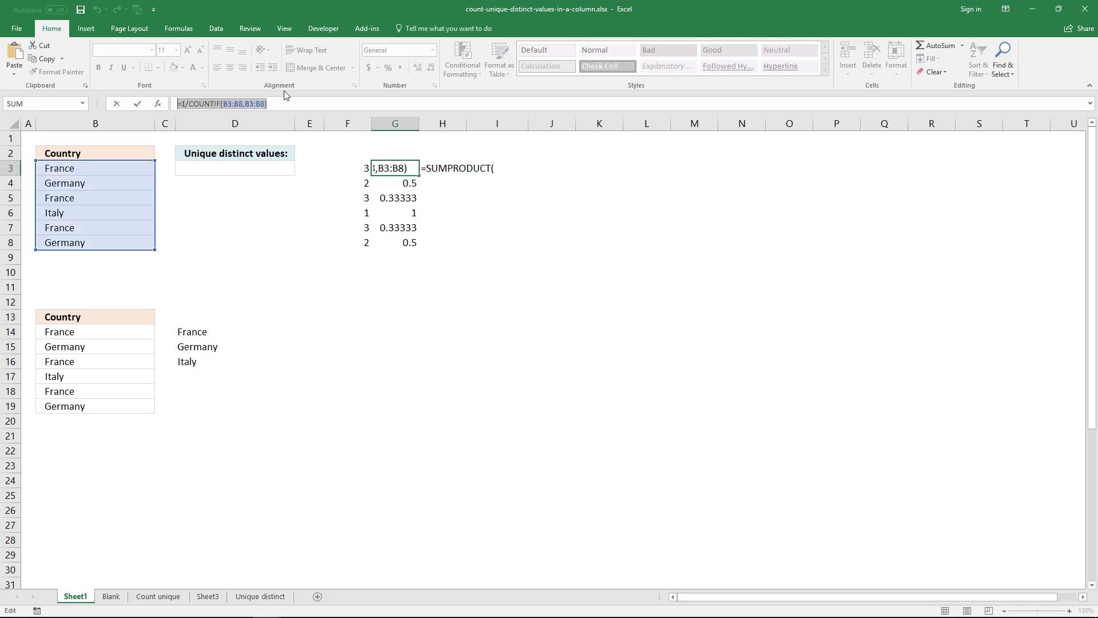
key(ctrl+c)
key(Escape)
key(Right)
click(274, 106)
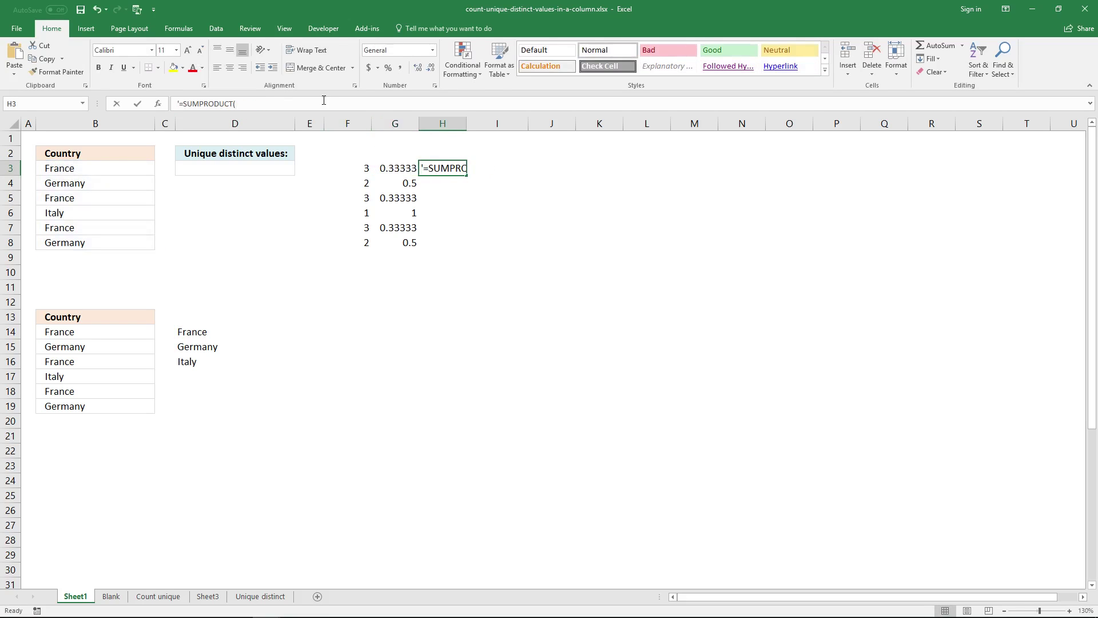
key(ctrl+v)
click(237, 105)
key(Delete)
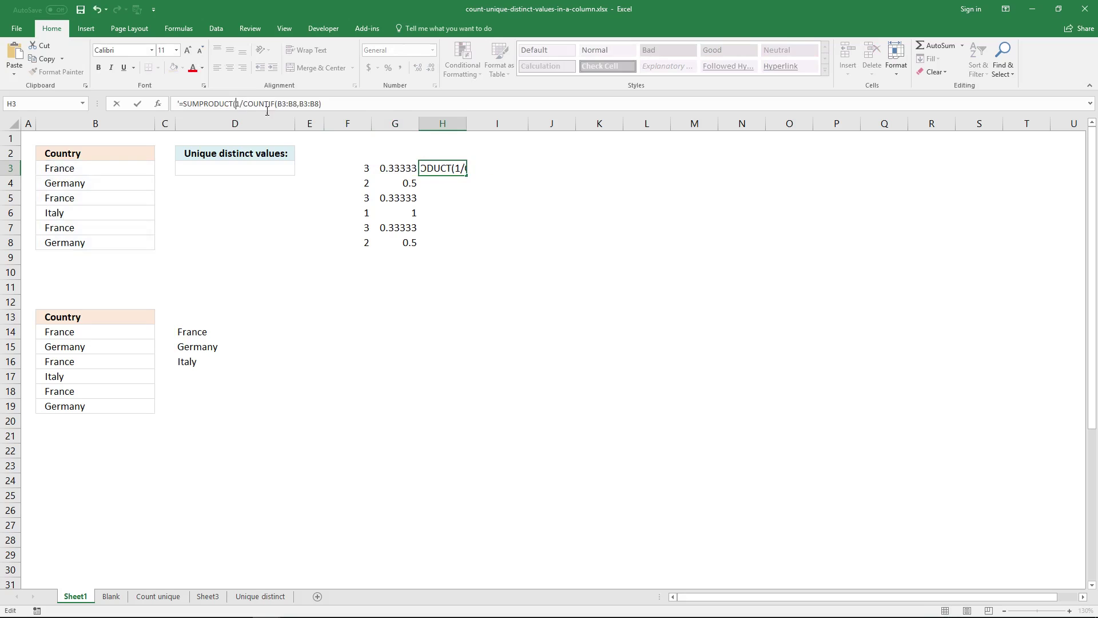
- Turn the text in H3 into the working formula =SUMPRODUCT(1/COUNTIF(B3:B8,B3:B8))
click(177, 104)
key(Delete)
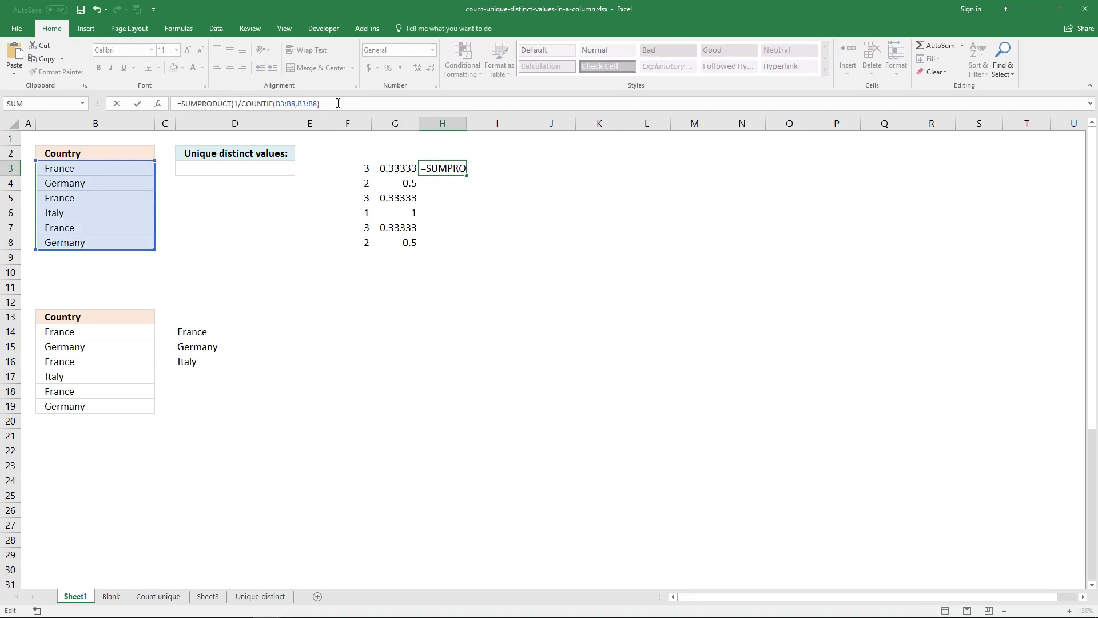
click(338, 103)
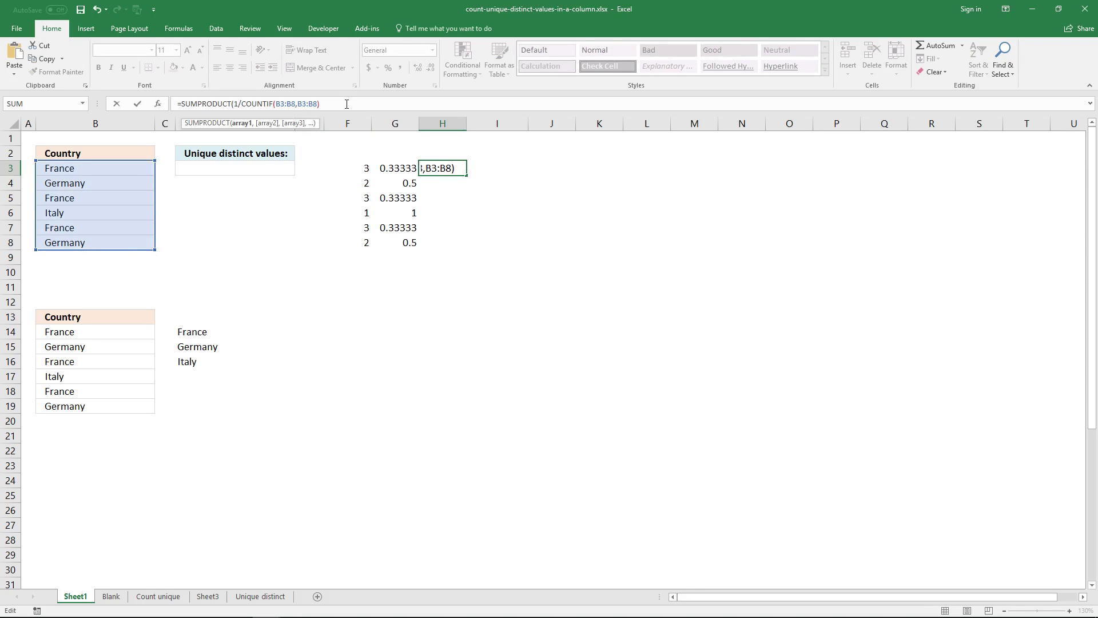
text())
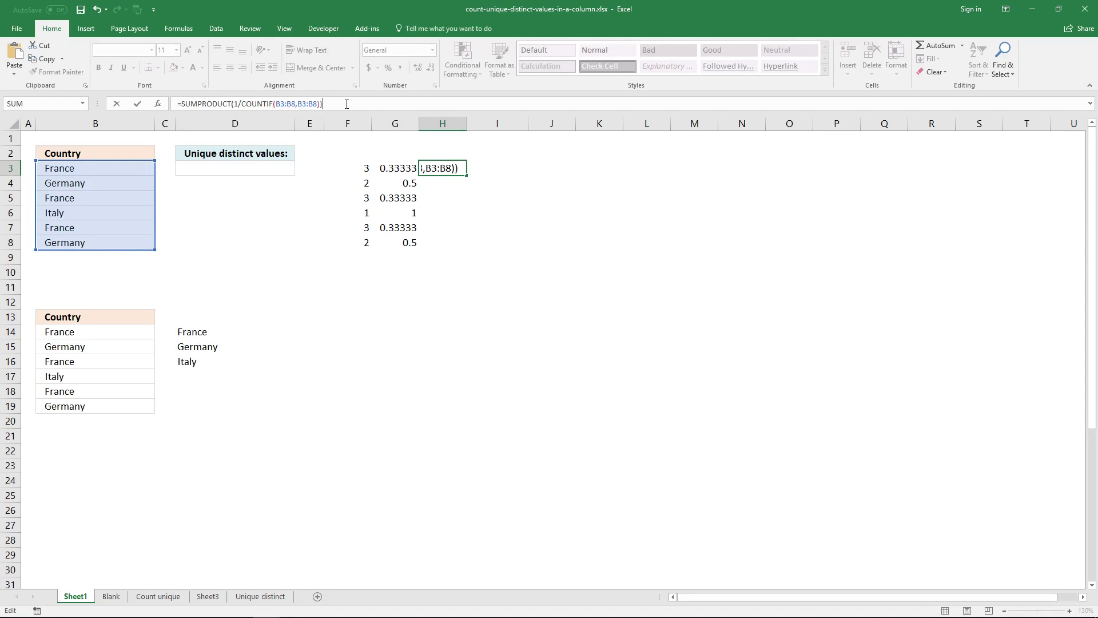
key(Return)
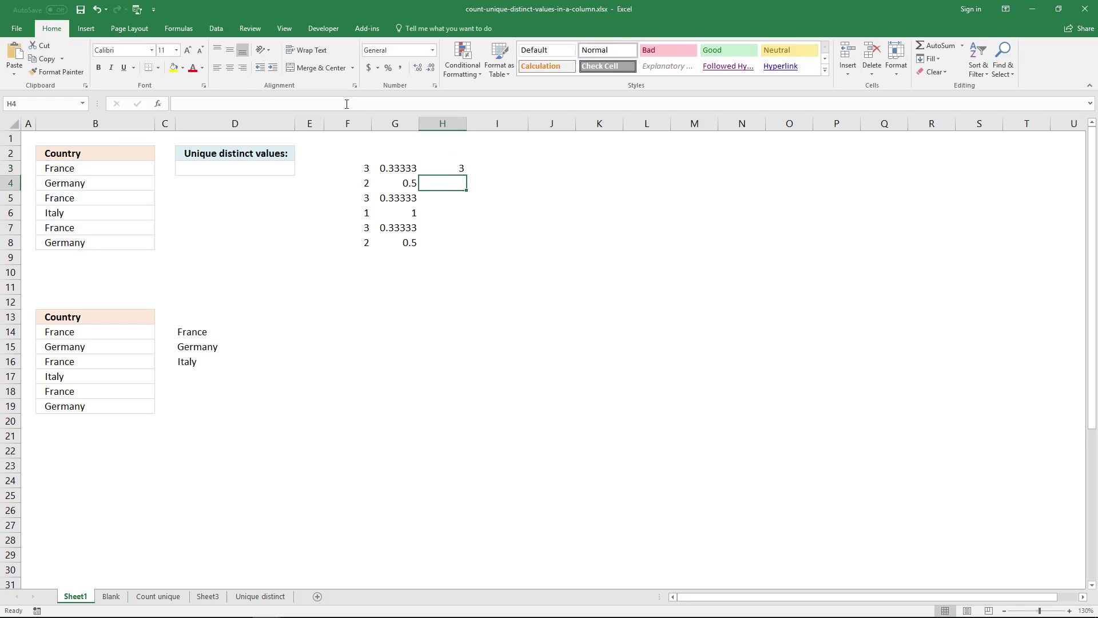
- Copy the SUMPRODUCT formula from H3 into cell D3 under the Unique distinct values heading, keeping its references to B3:B8
click(443, 165)
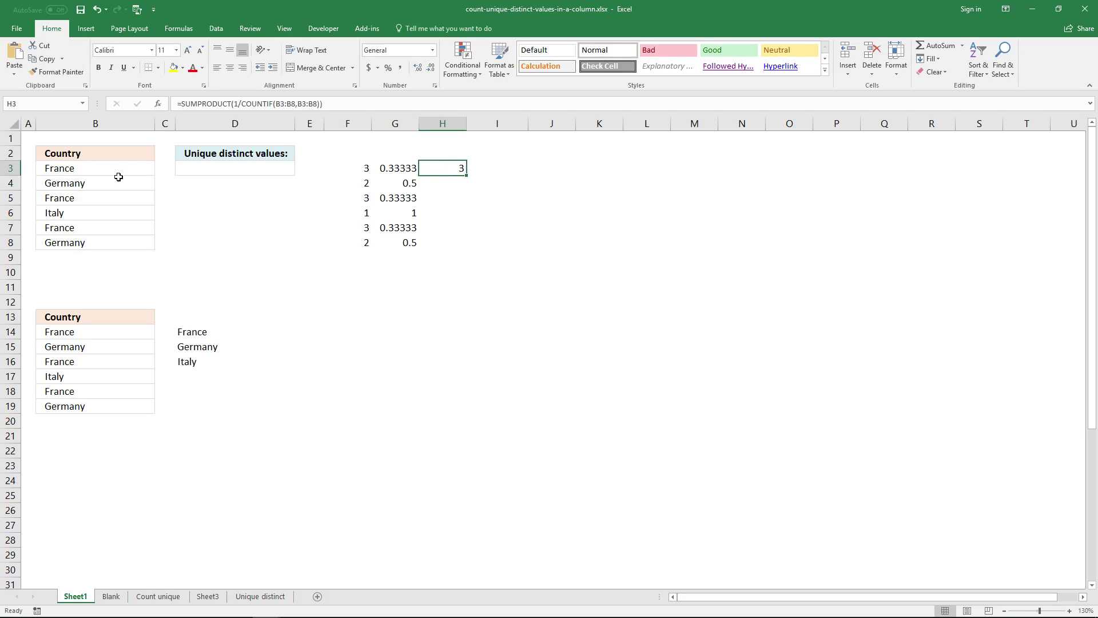
drag(89, 235, 91, 167)
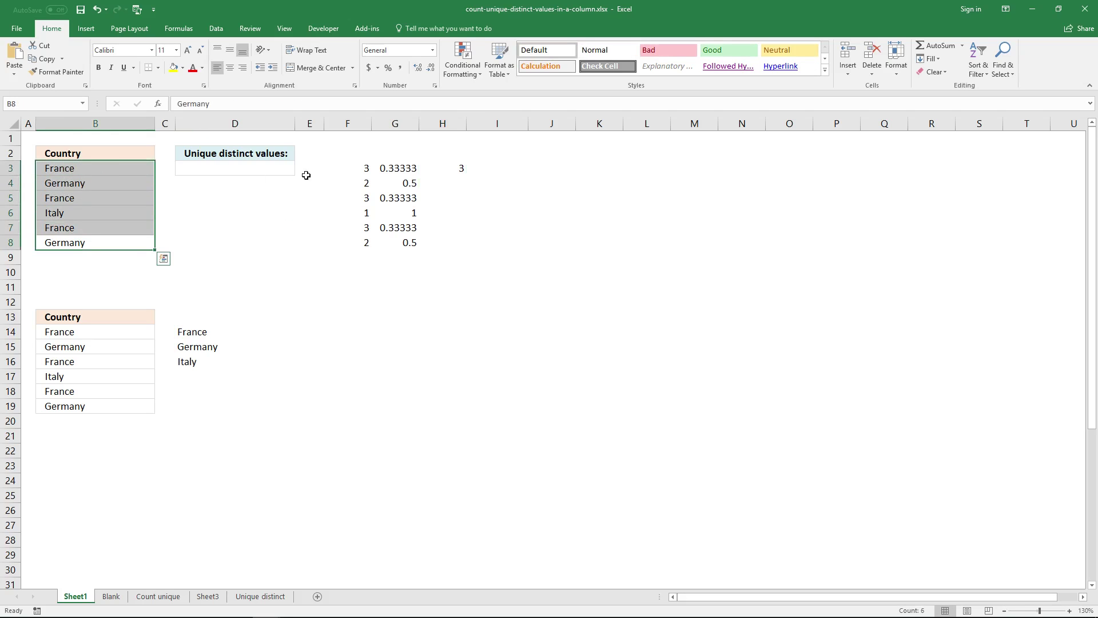
click(449, 164)
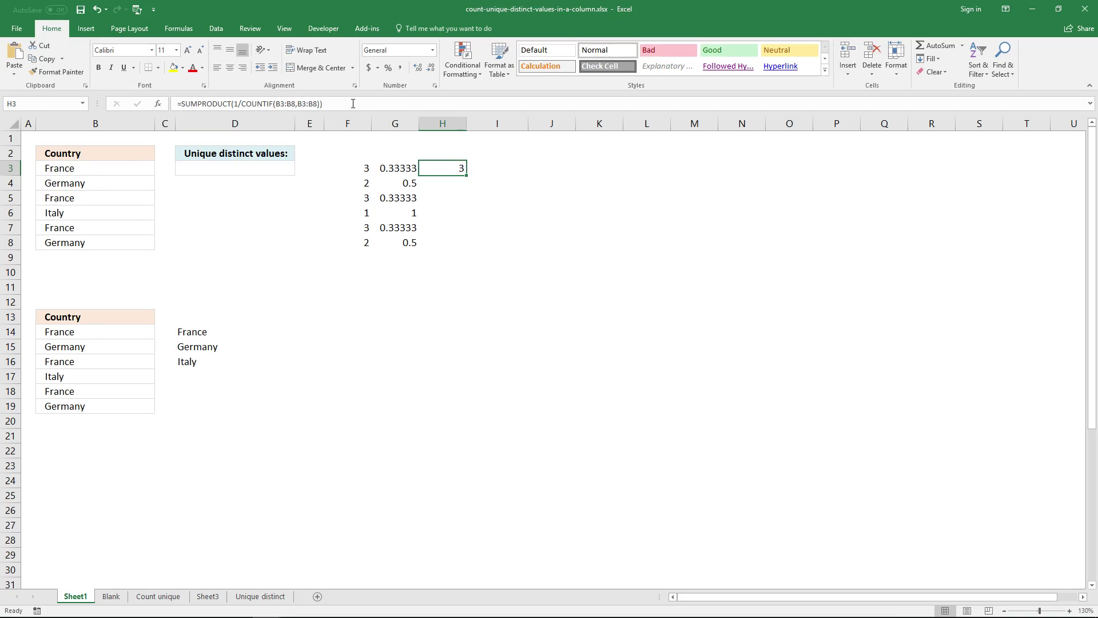
drag(366, 103, 344, 92)
key(Escape)
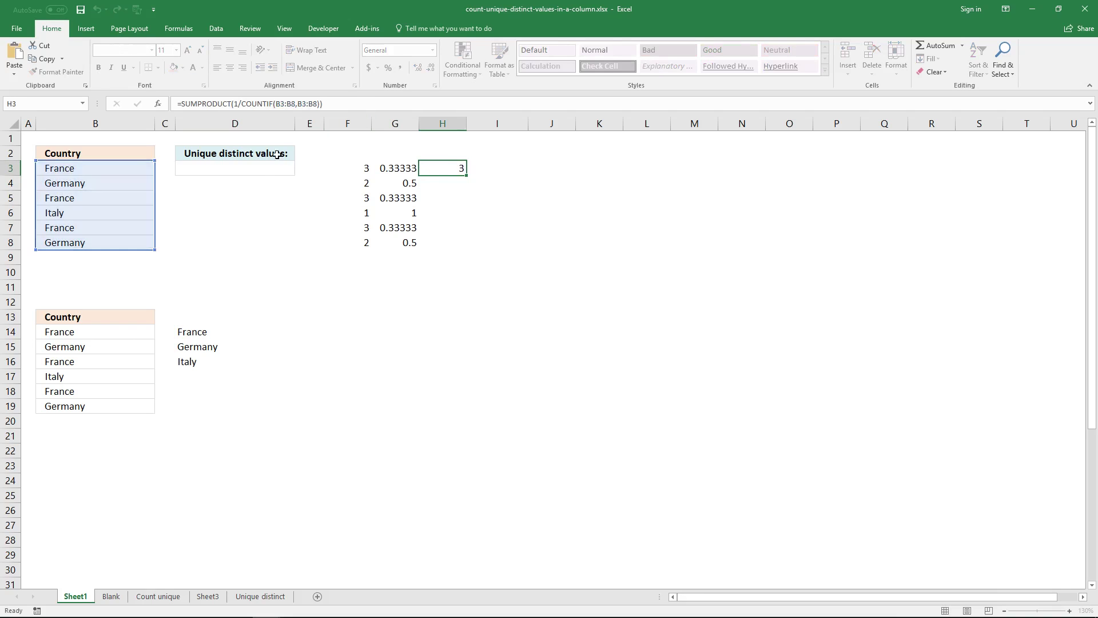
click(265, 170)
key(ctrl+v)
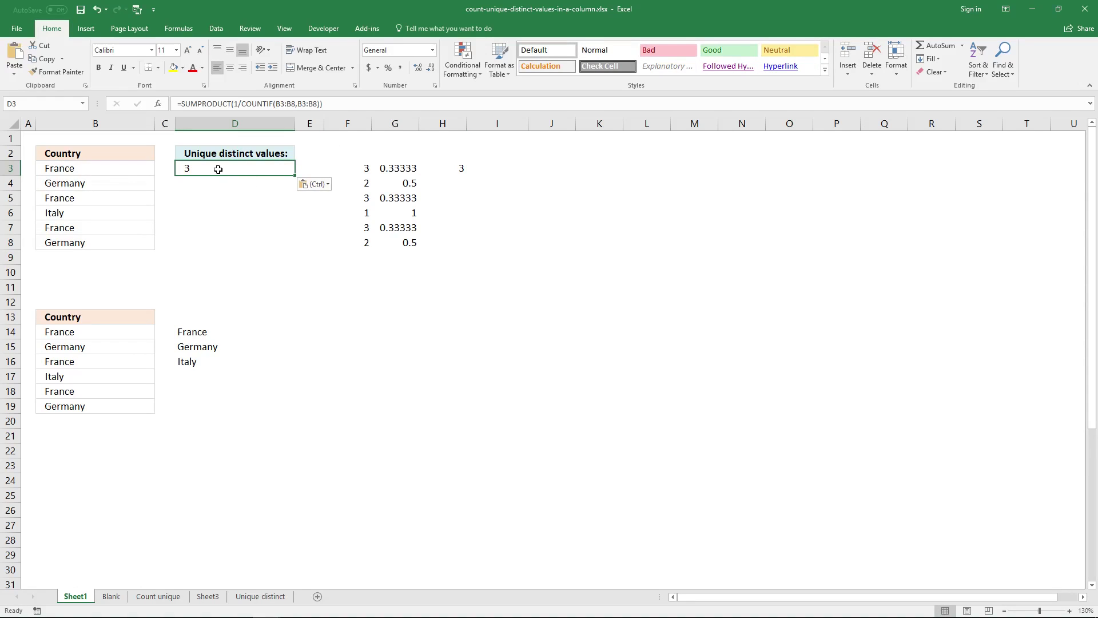
- Change the country in B7 to lowercase "france" to test whether the distinct count is case sensitive
click(96, 226)
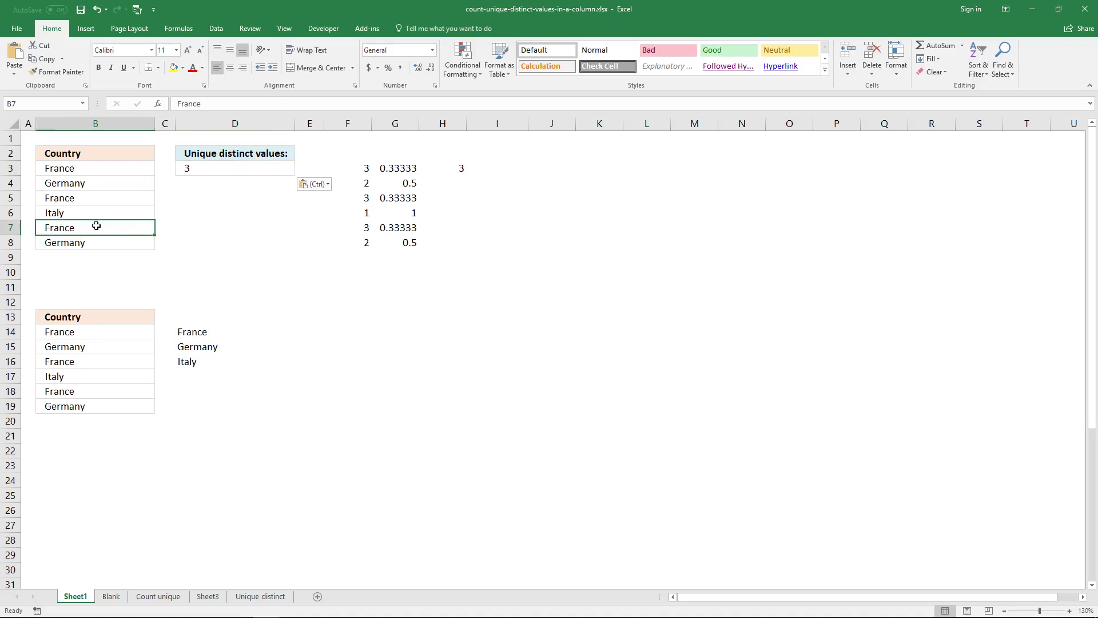
click(178, 104)
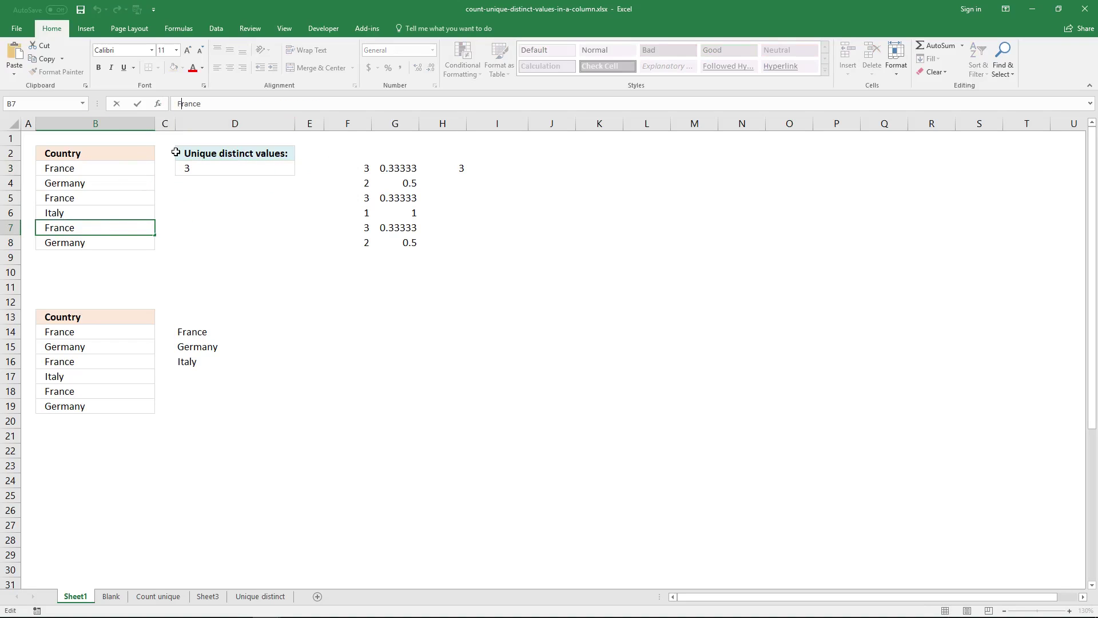
key(BackSpace)
text(f)
key(Return)
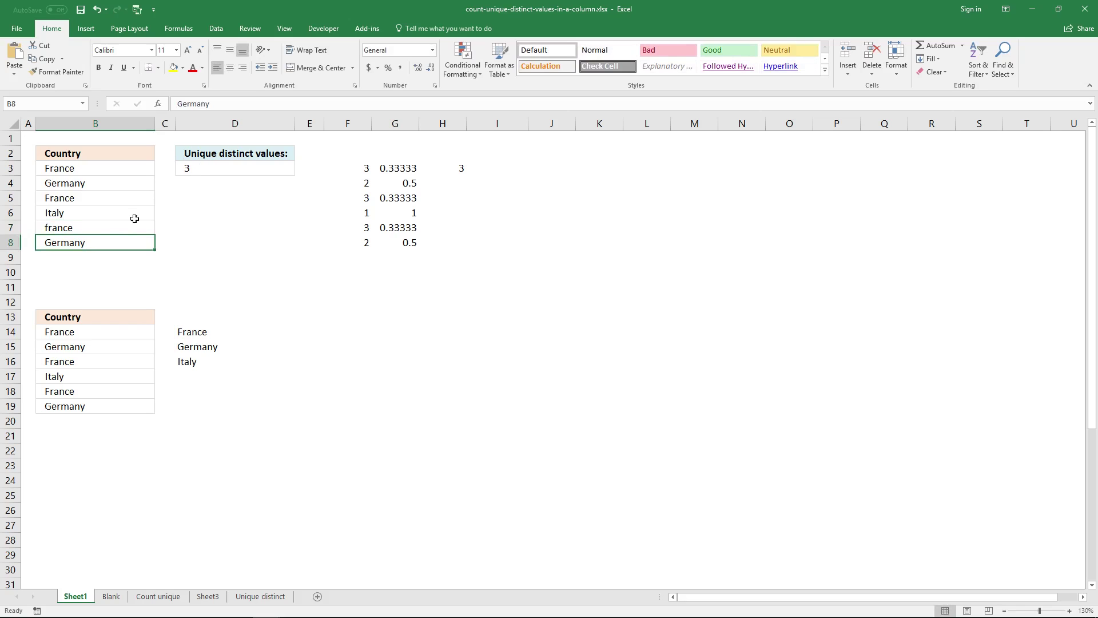
- Compare the distinct count formula in D3 with the lowercase entry in B7 and the capitalised entry in B3
click(188, 171)
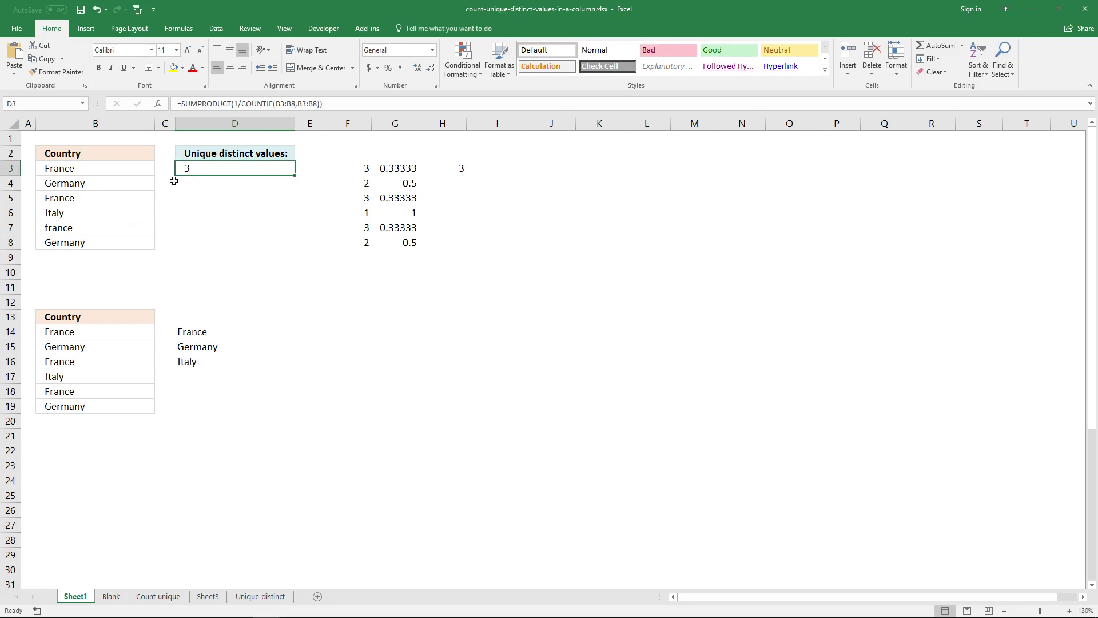
click(83, 234)
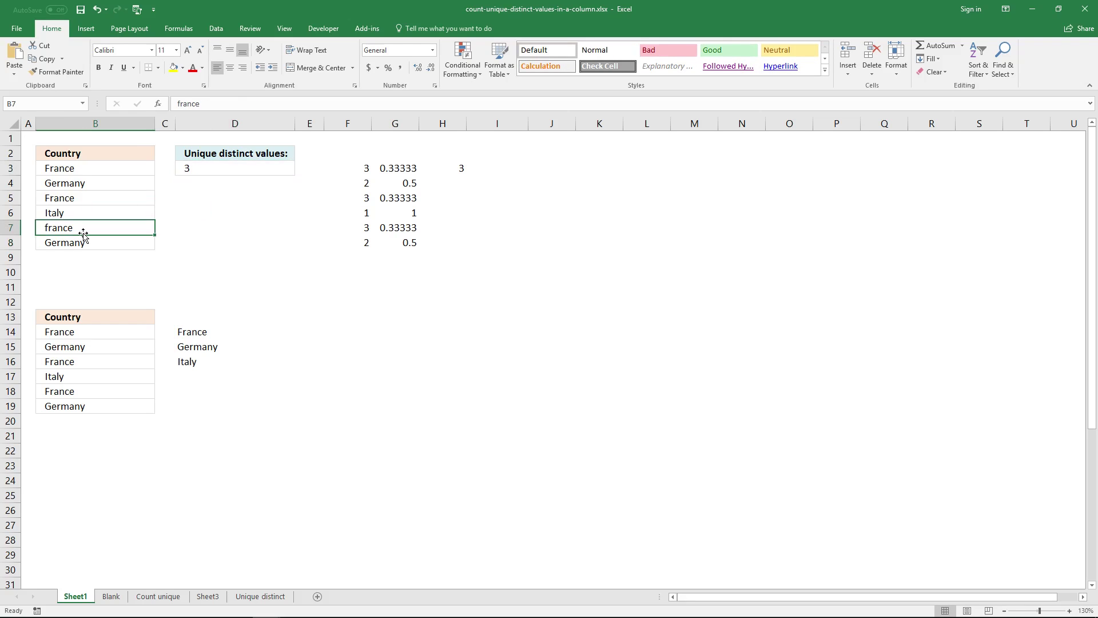
click(100, 170)
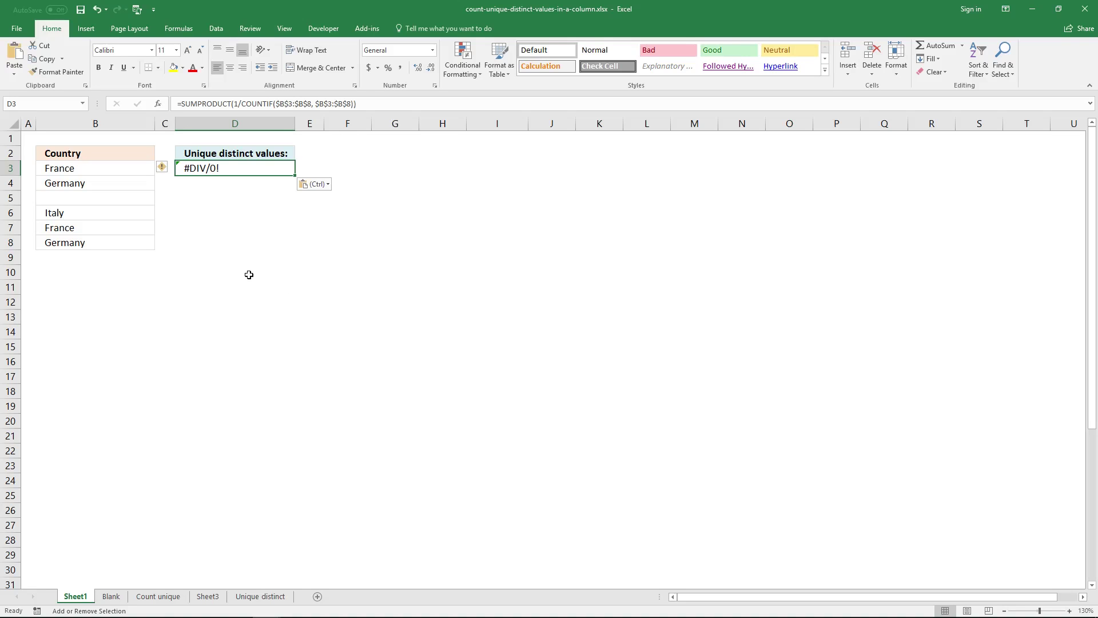
- Examine the country list B3:B8 with its blank cell B5 and the SUMPRODUCT formula's result in D3
drag(122, 172, 114, 236)
click(108, 195)
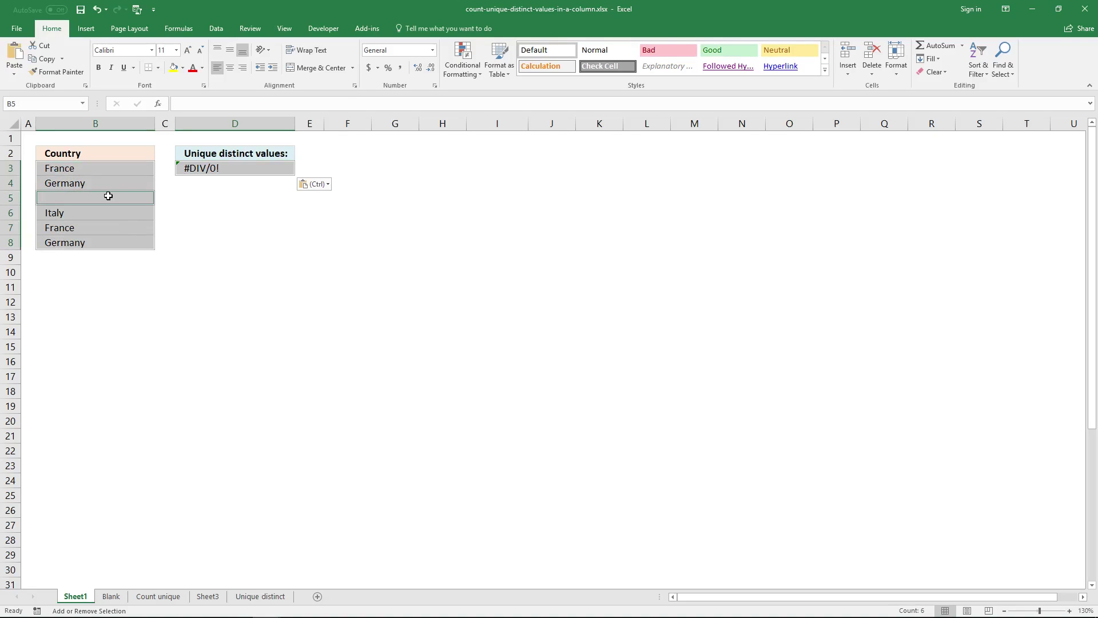
click(108, 196)
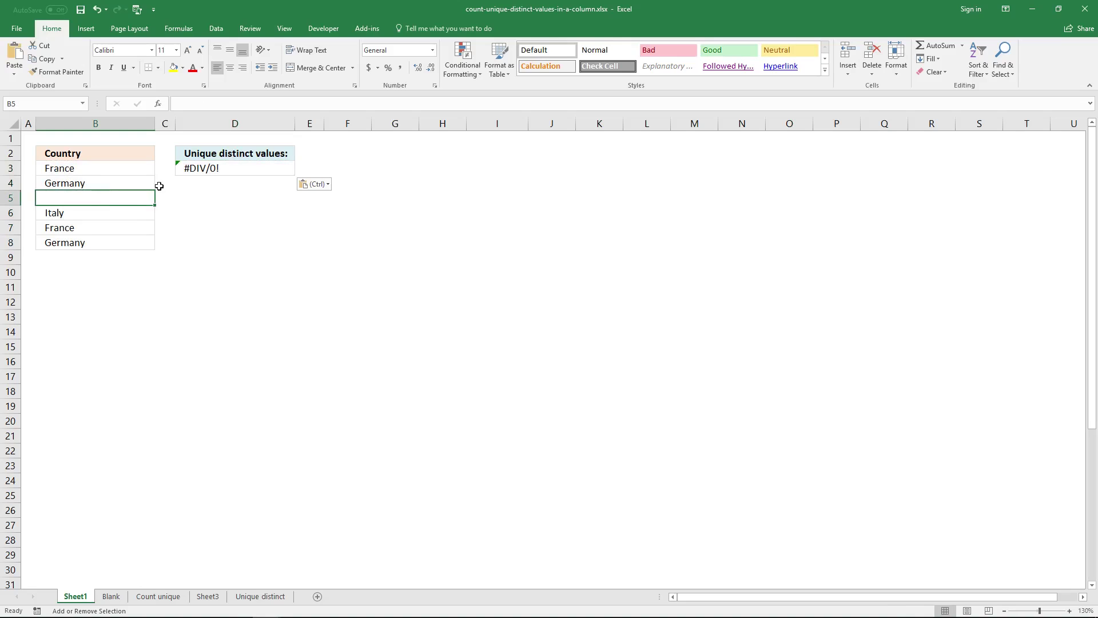
click(191, 167)
click(210, 168)
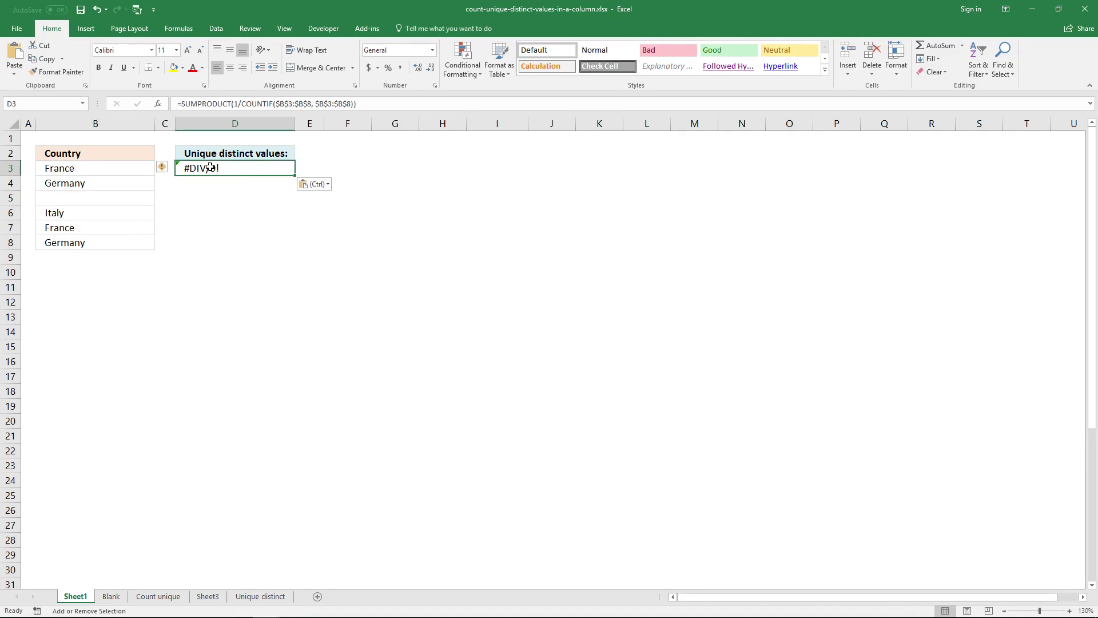
- Enter the array formula =IF(B3:B8<>"",1,0) in F3 to flag non-blank countries
click(346, 170)
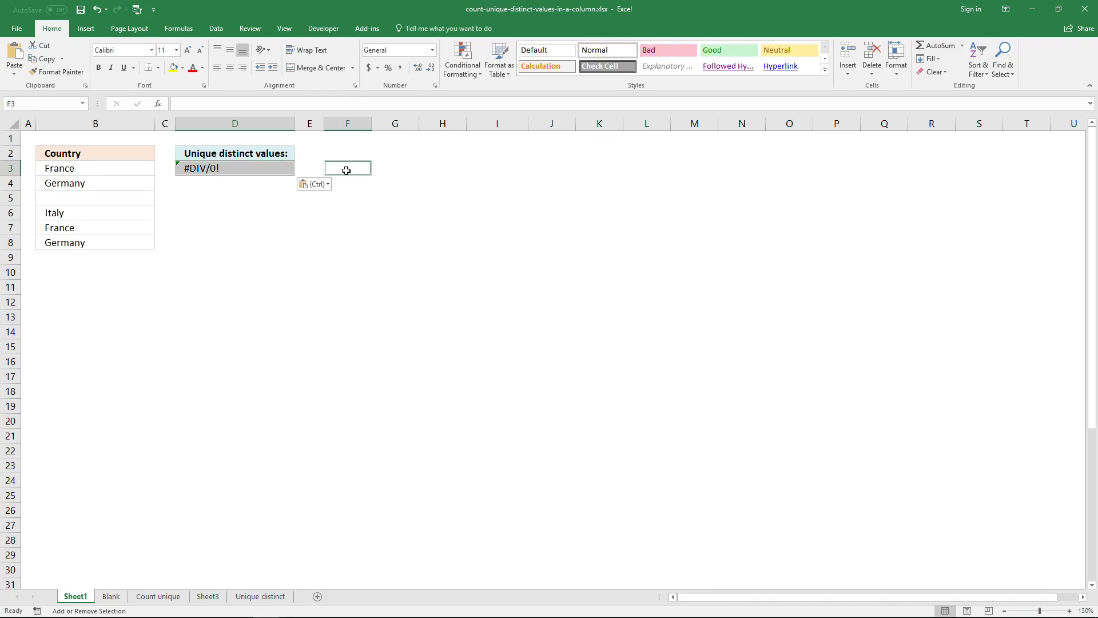
click(346, 171)
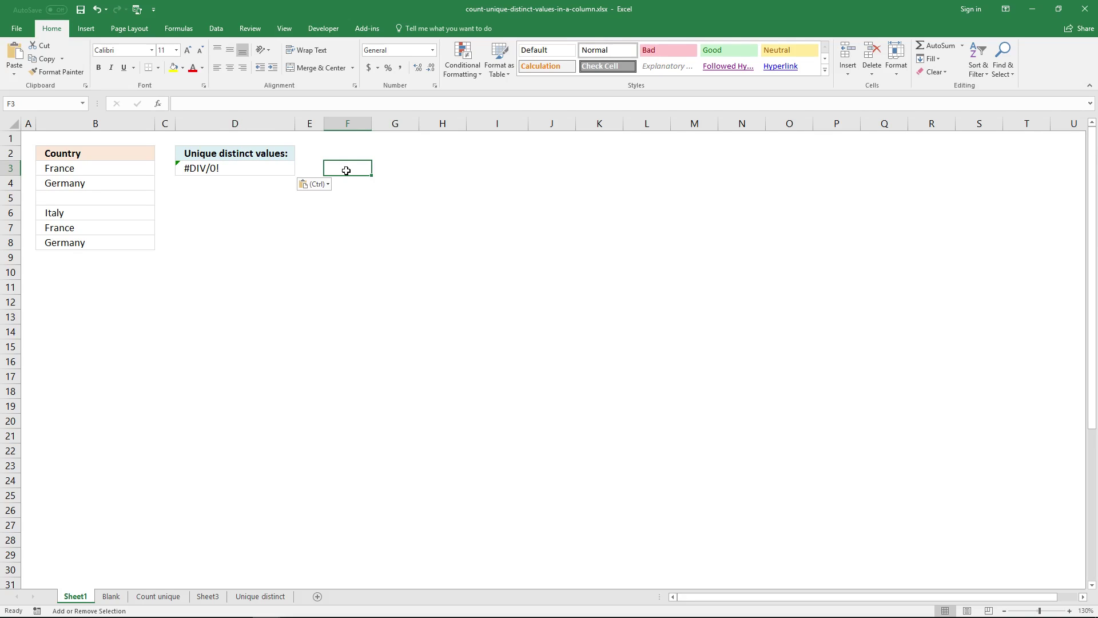
text(=IF)
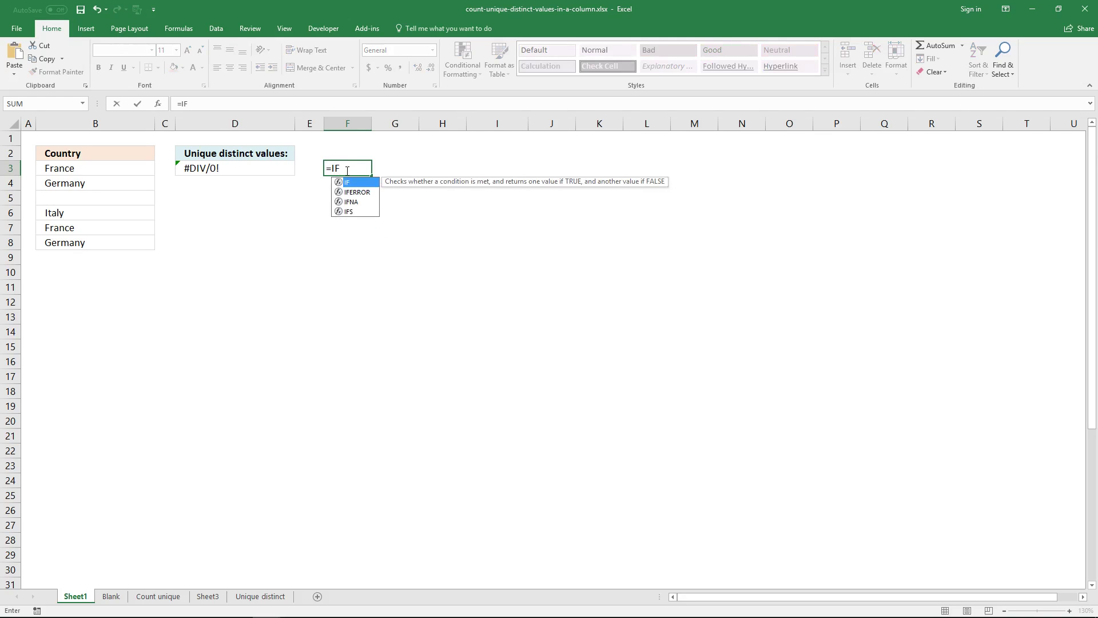
text(()
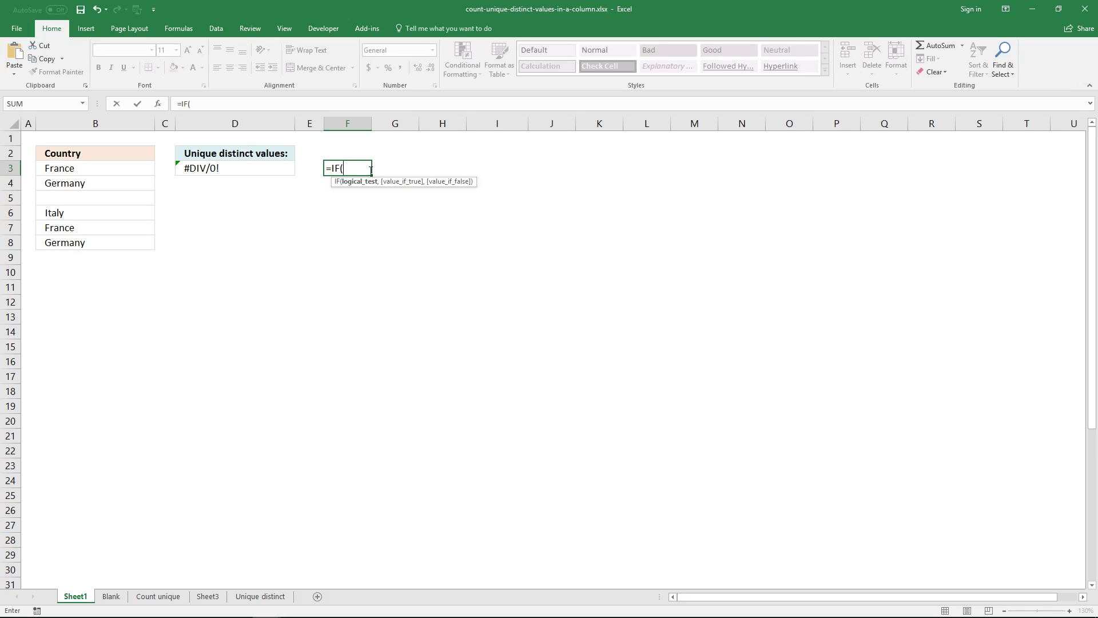
drag(123, 169, 115, 248)
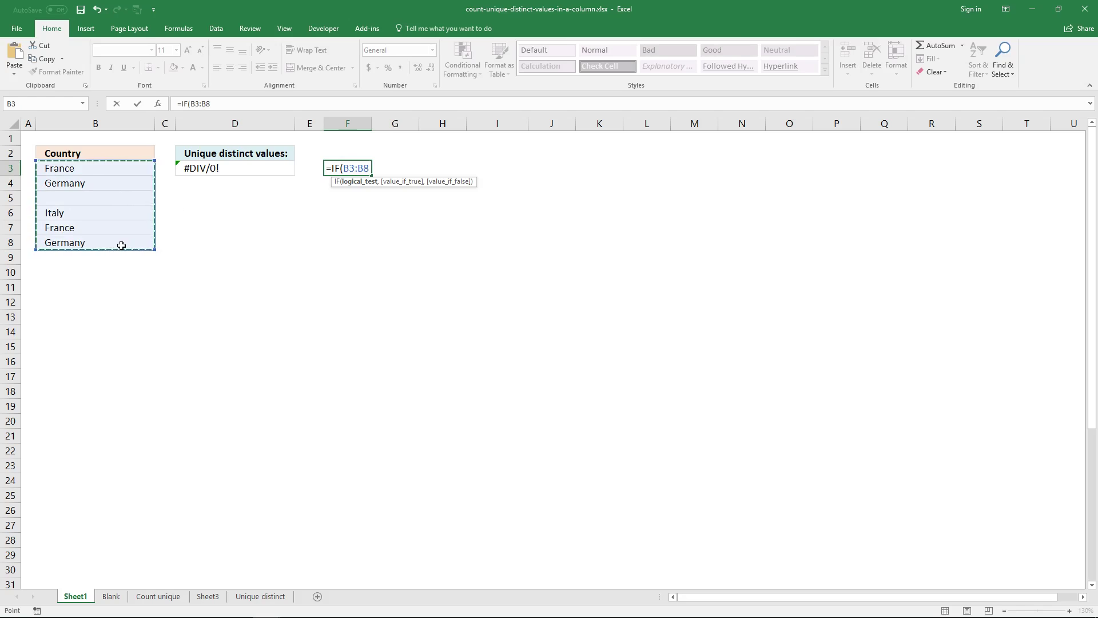
text(<>)
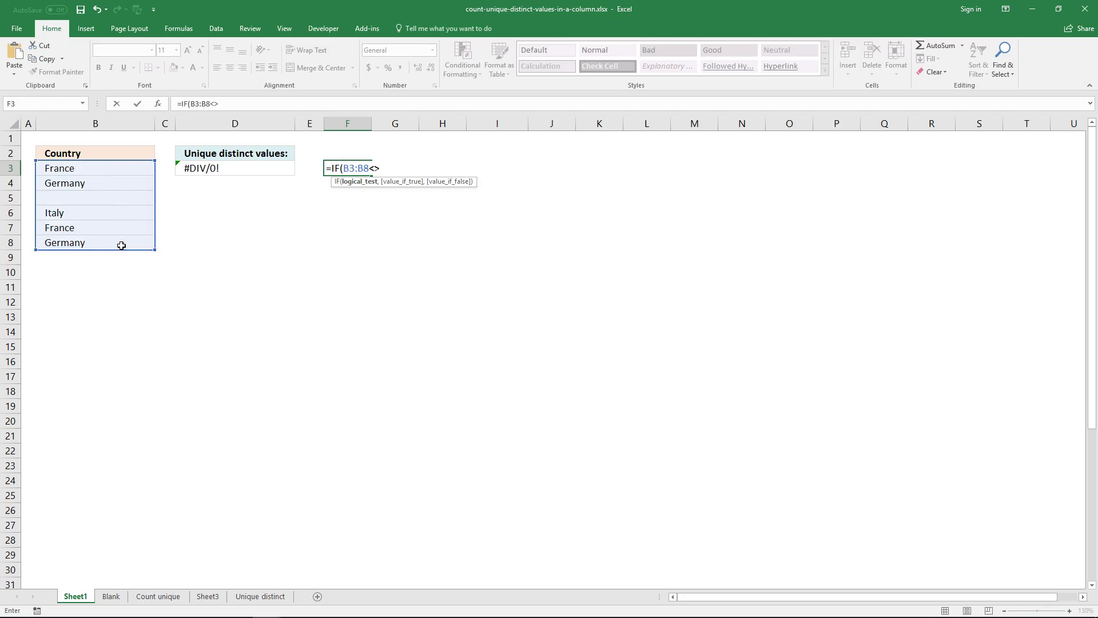
text("")
text(,1,0)
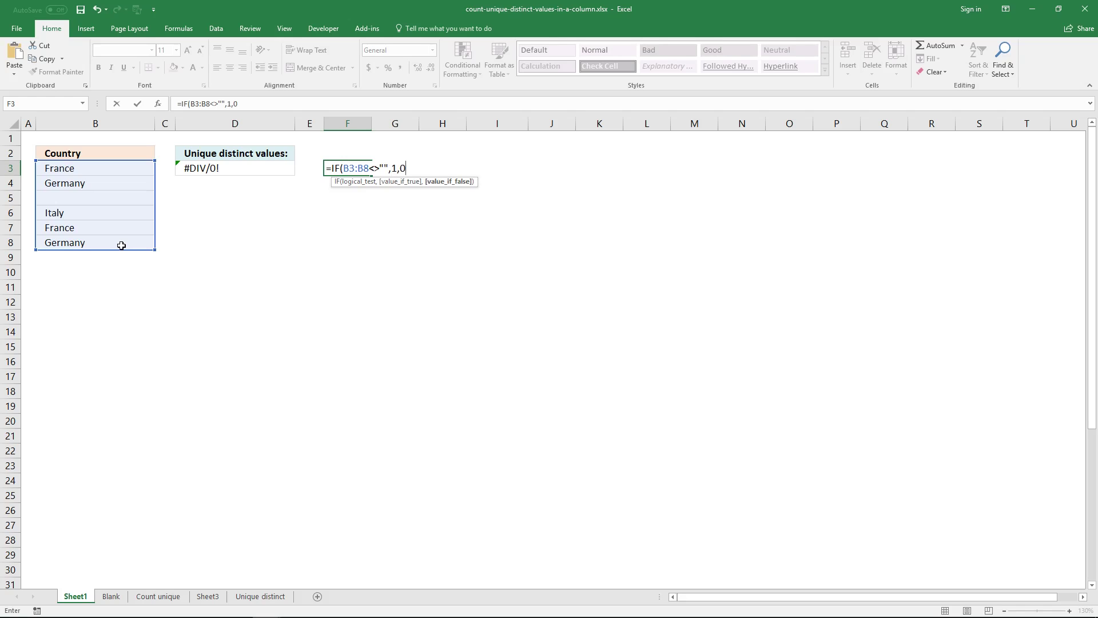
text())
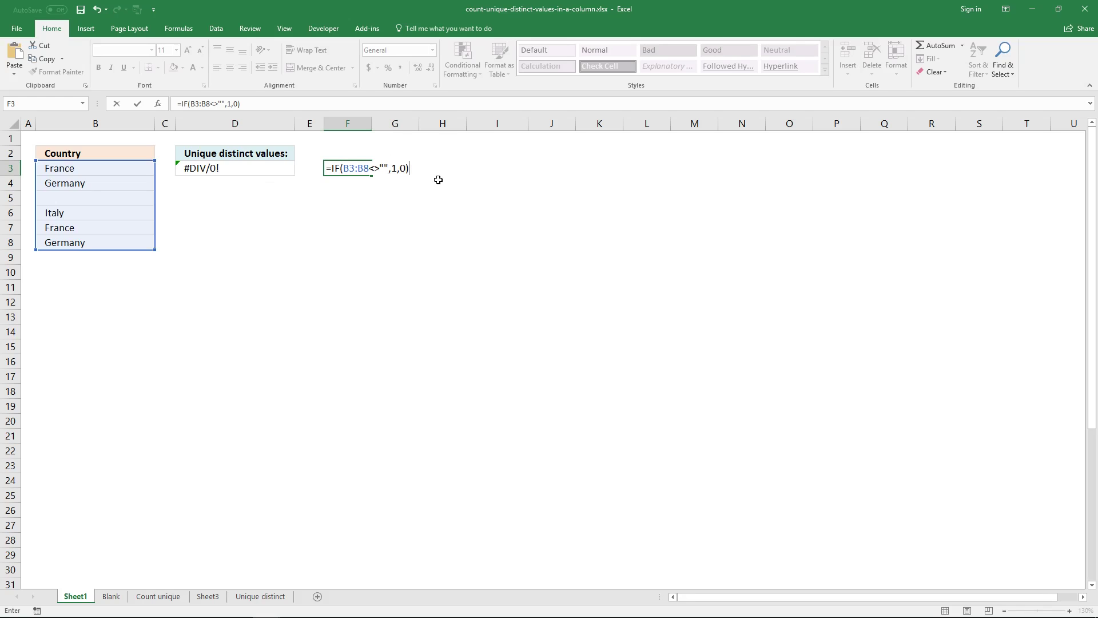
key(ctrl+shift+Return)
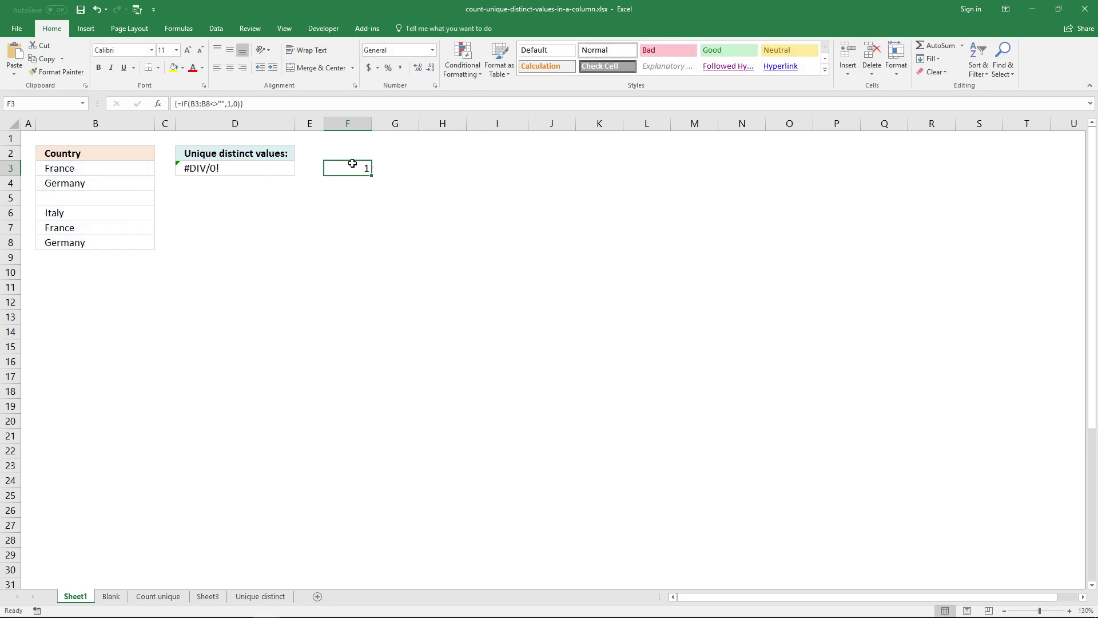
- Extend the array formula from F3 over the range F3:F8
drag(352, 163, 355, 240)
click(340, 106)
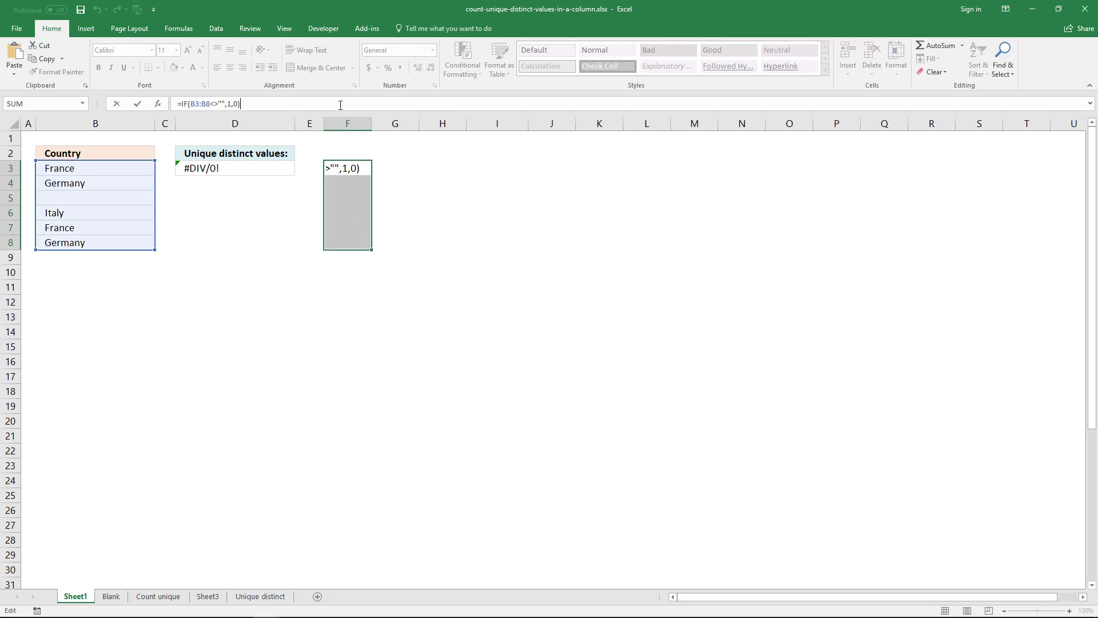
key(ctrl+shift+Return)
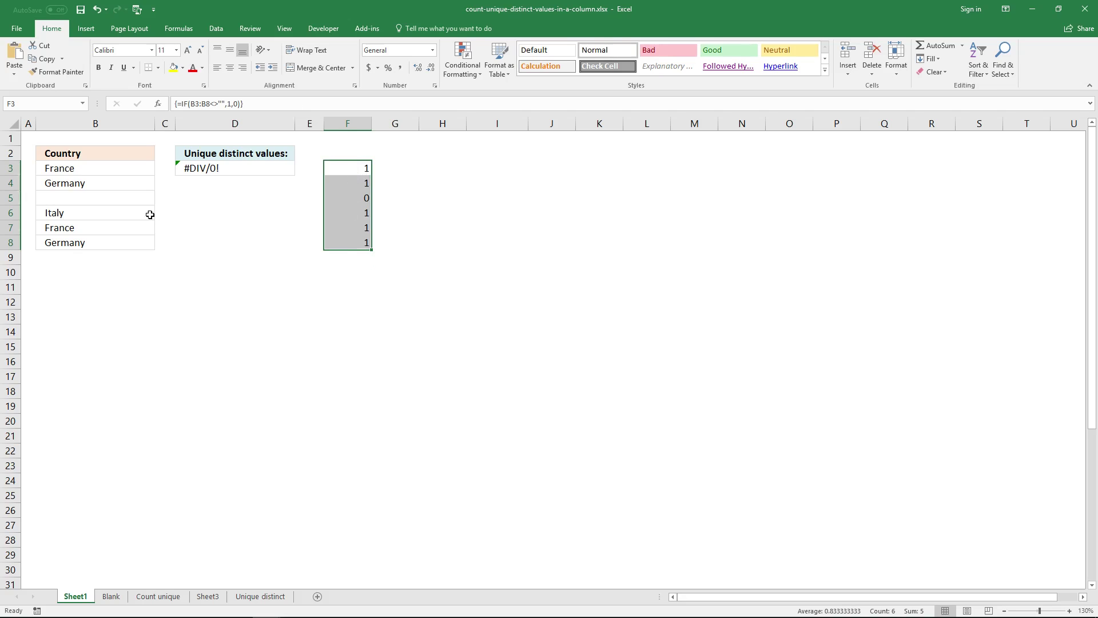
- Compare the blank cell B5 with the IF formula's results in F5 and F3
click(127, 198)
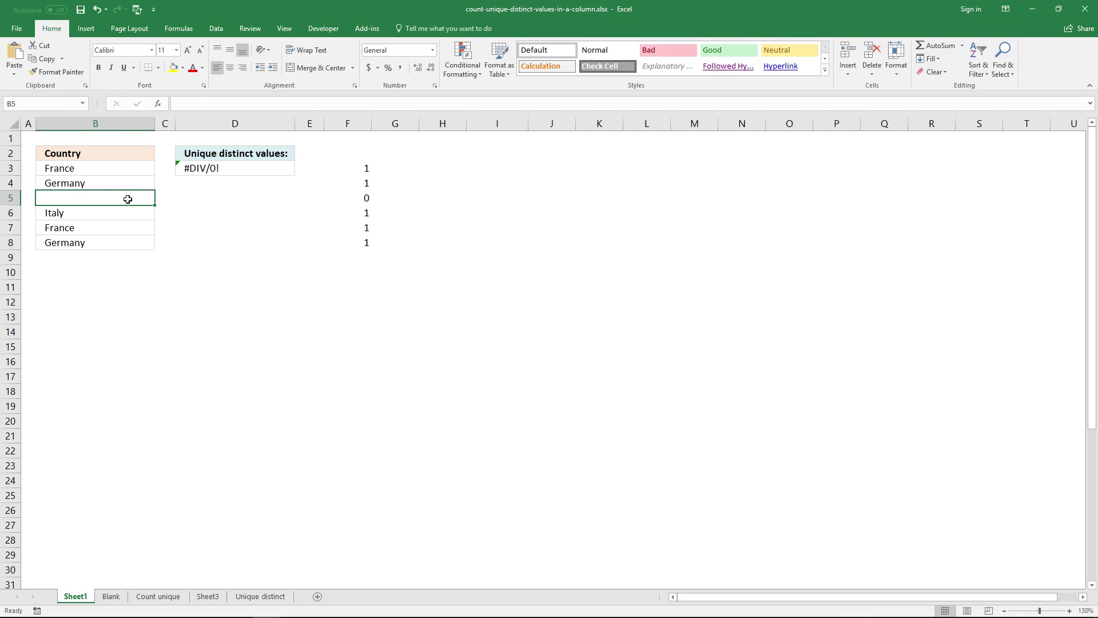
click(356, 198)
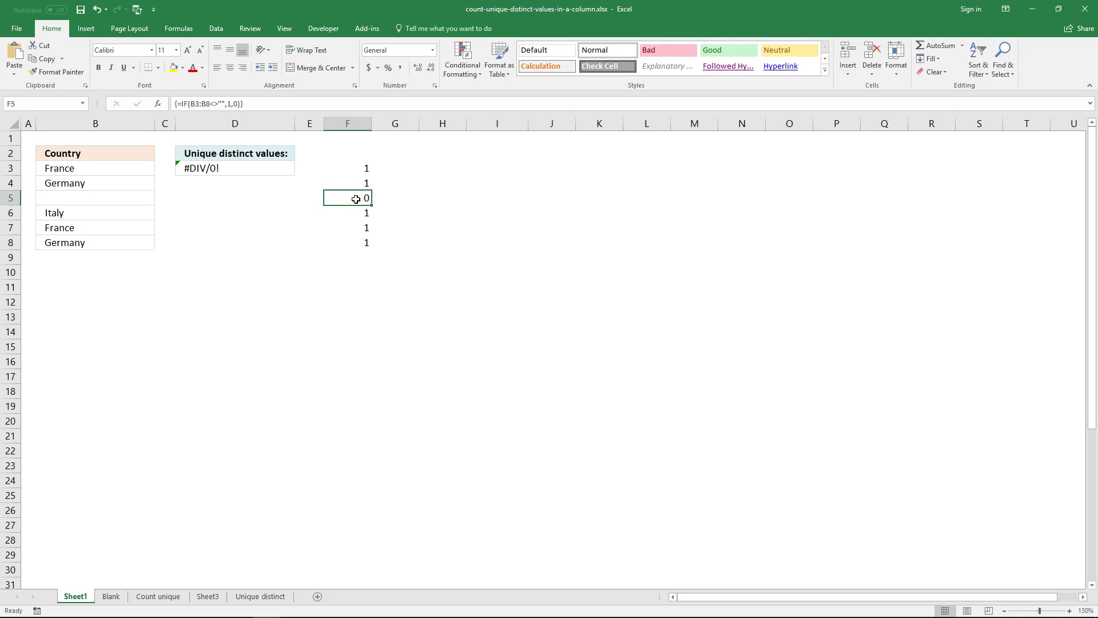
click(363, 167)
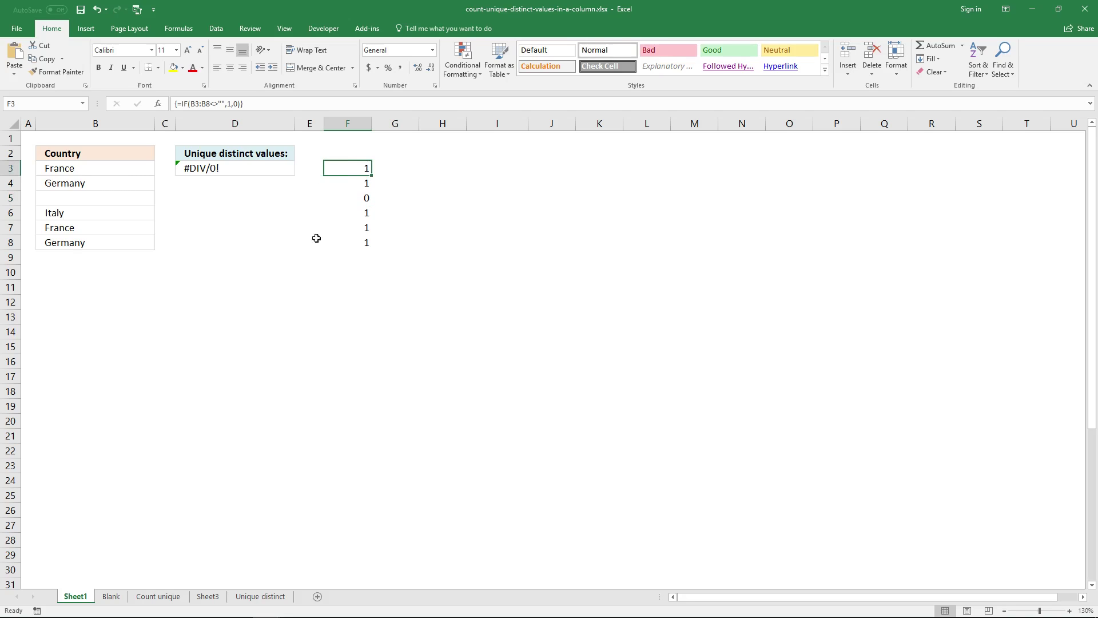
click(127, 198)
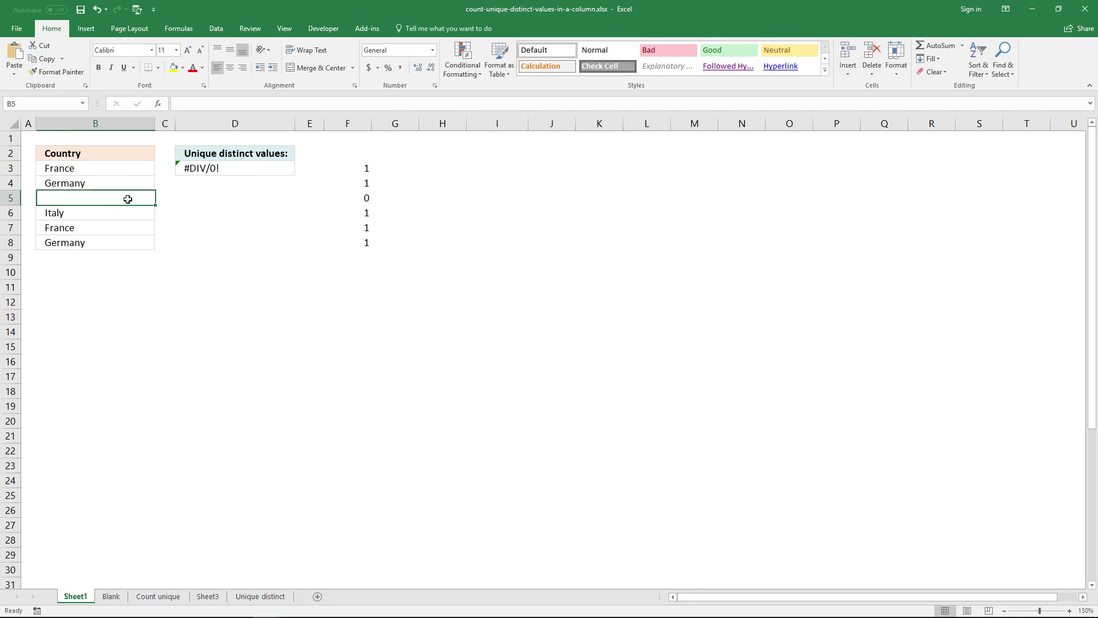
- Copy the IF formula text from F3 into G3, keeping its reference to B3:B8
click(349, 170)
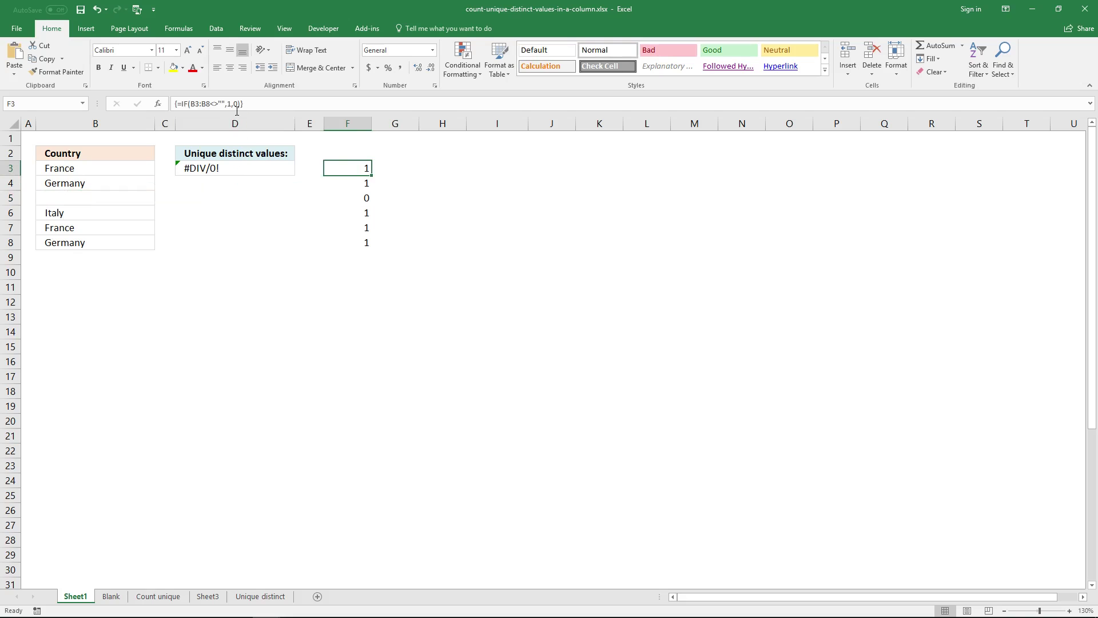
drag(266, 107, 272, 96)
key(ctrl+c)
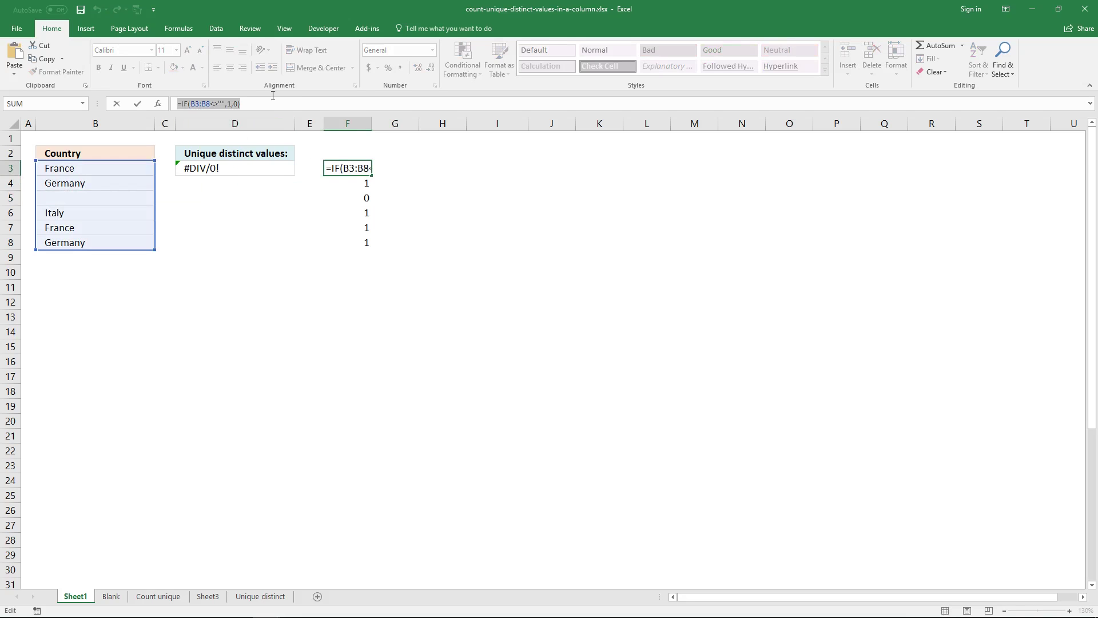
key(Escape)
click(400, 166)
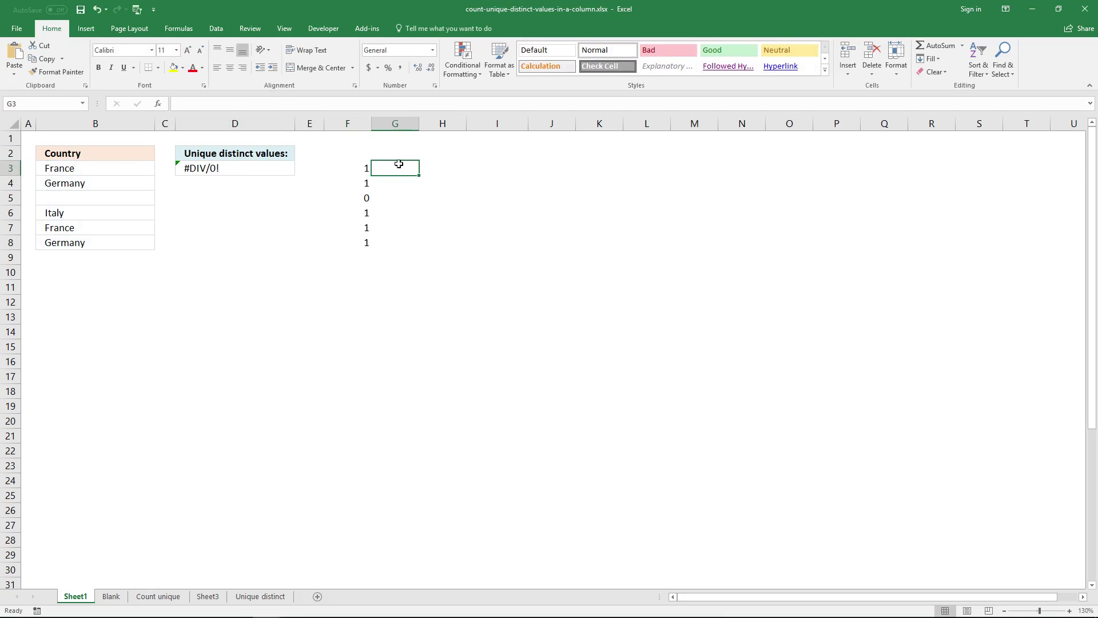
click(343, 103)
key(ctrl+v)
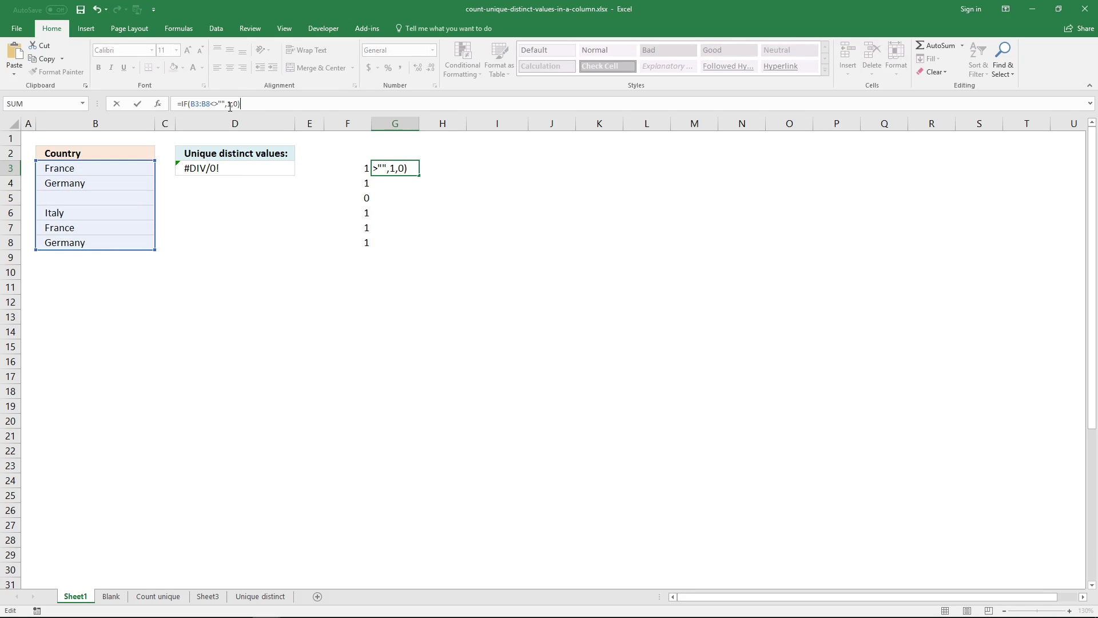
- Change the value-if-true argument in G3 to 1/COUNTIF(B3:B8,B3:B8) and enter the formula as an array formula
click(230, 104)
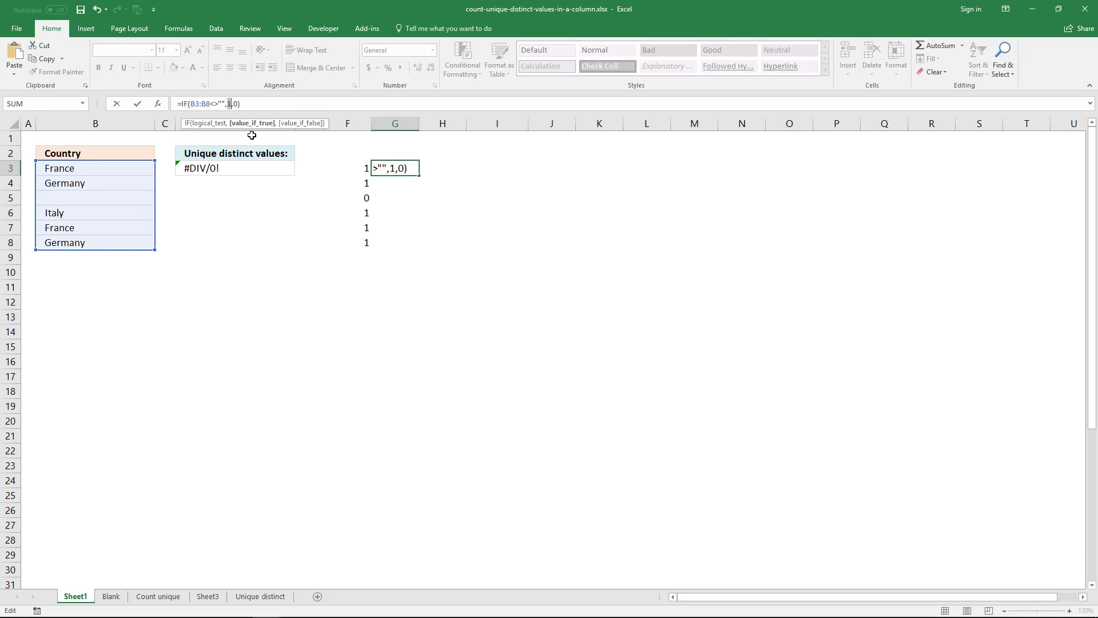
text(1)
text(/)
text(COUNTIF)
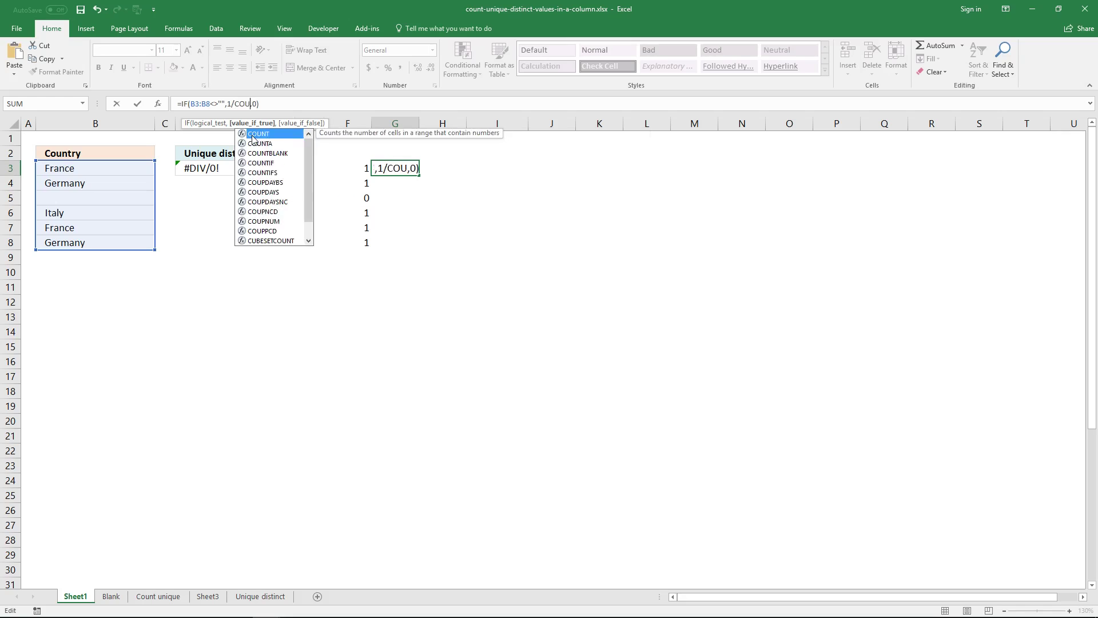
text(()
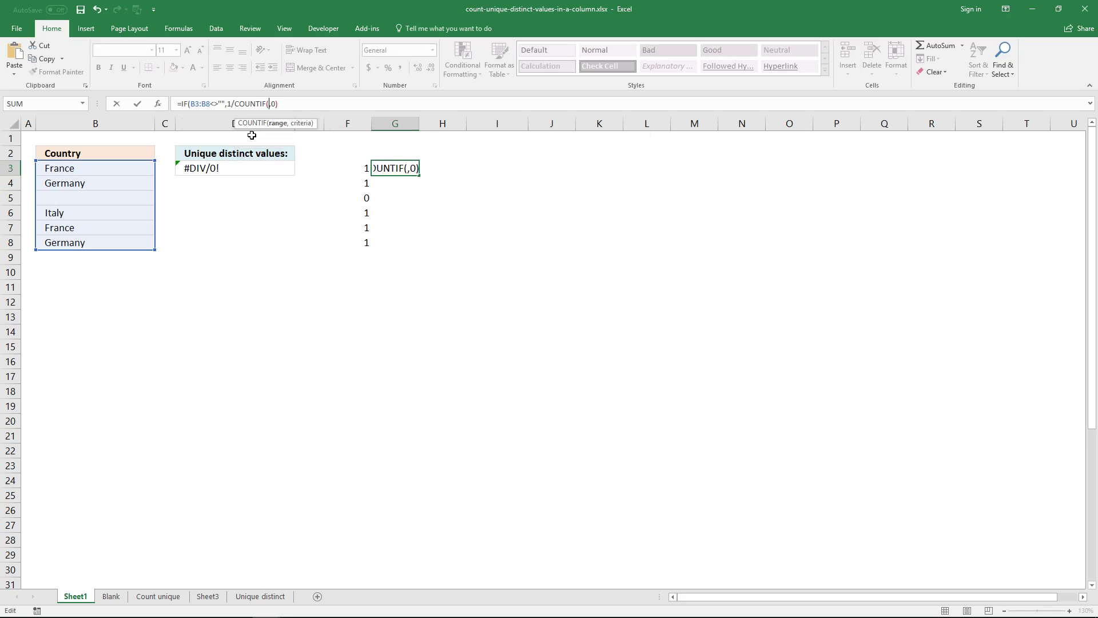
drag(126, 167, 116, 238)
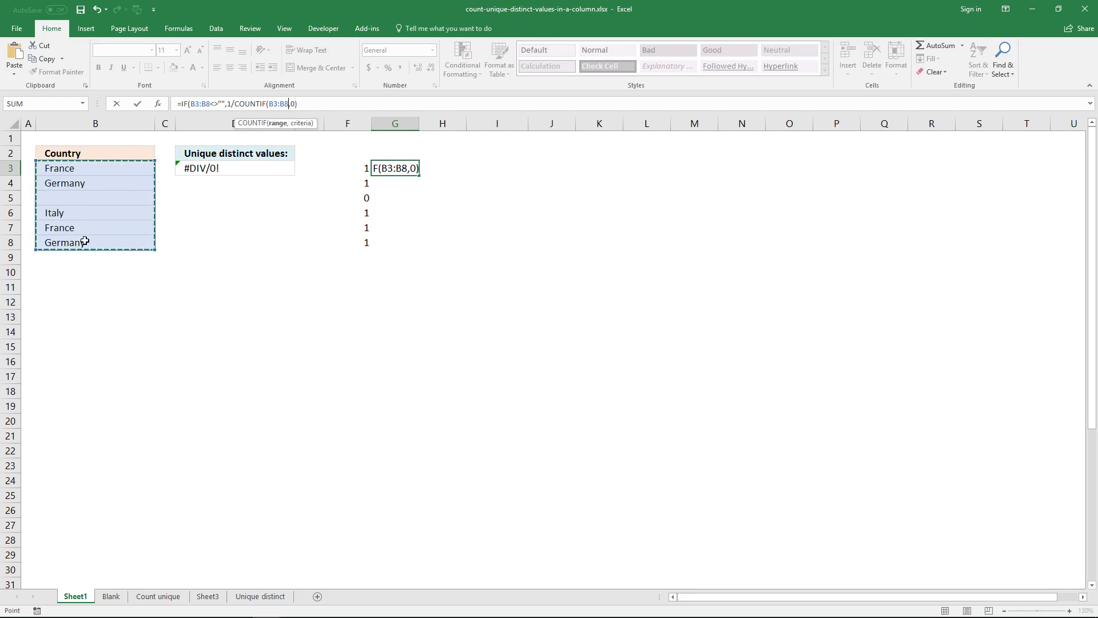
text(,)
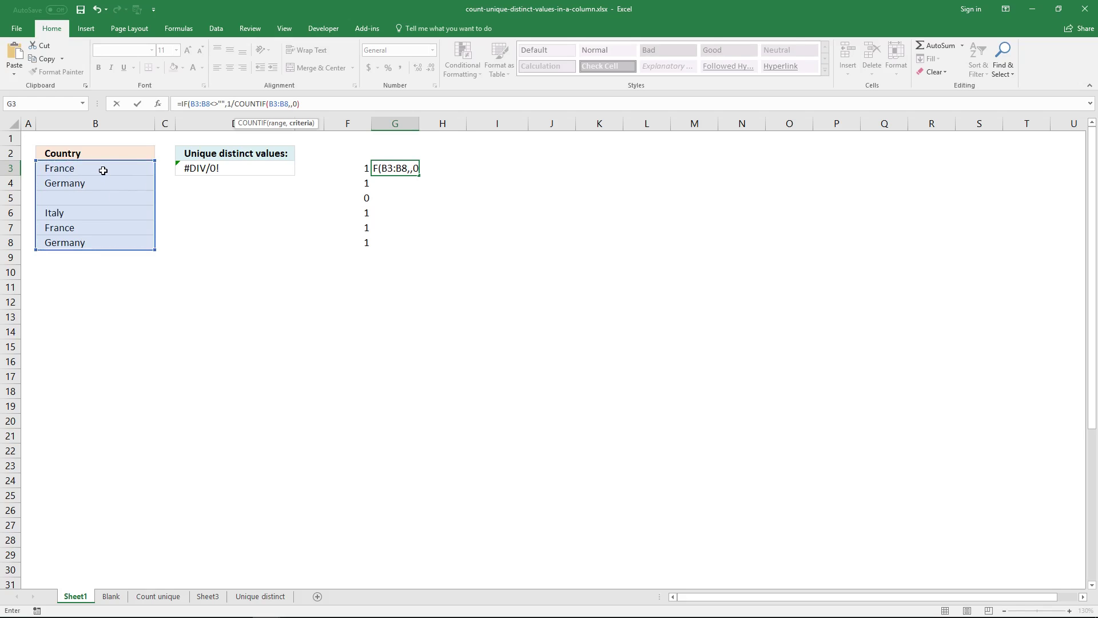
drag(103, 170, 100, 240)
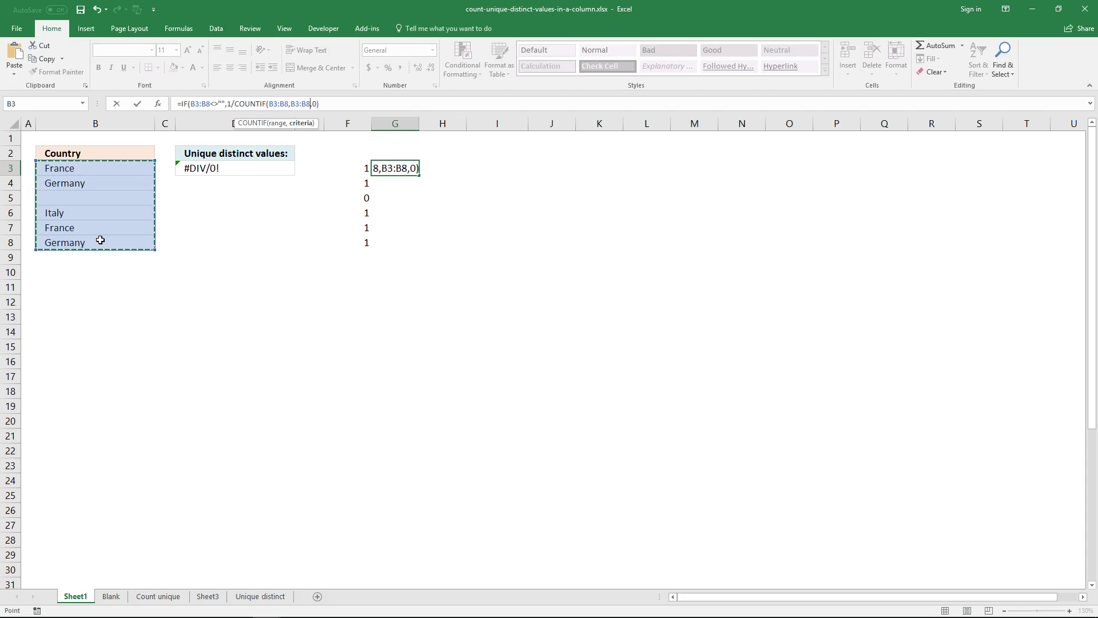
text())
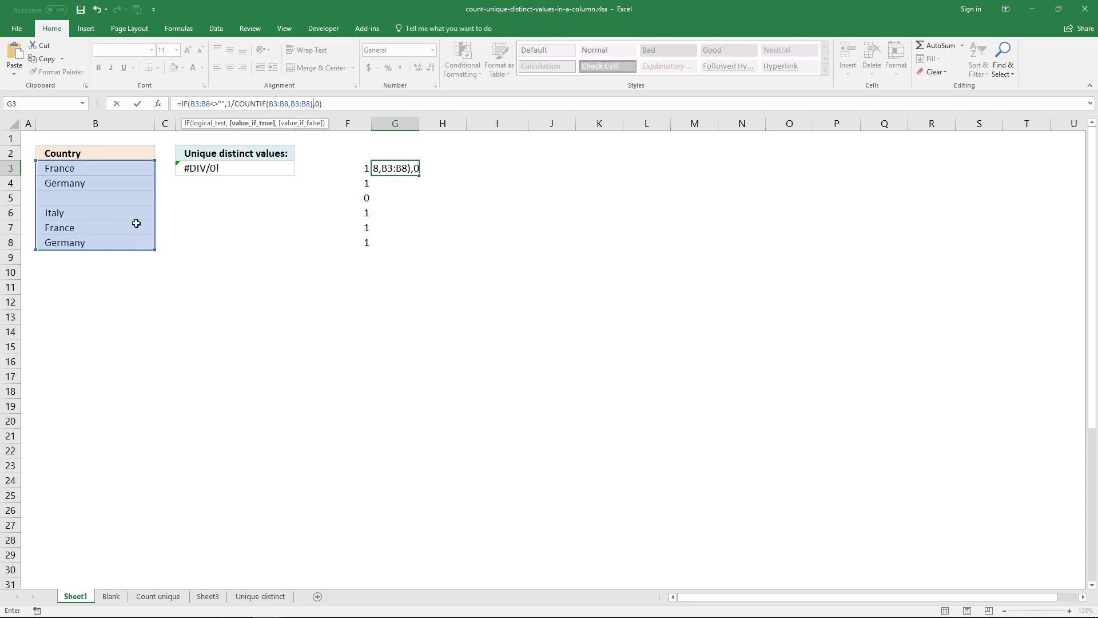
click(333, 103)
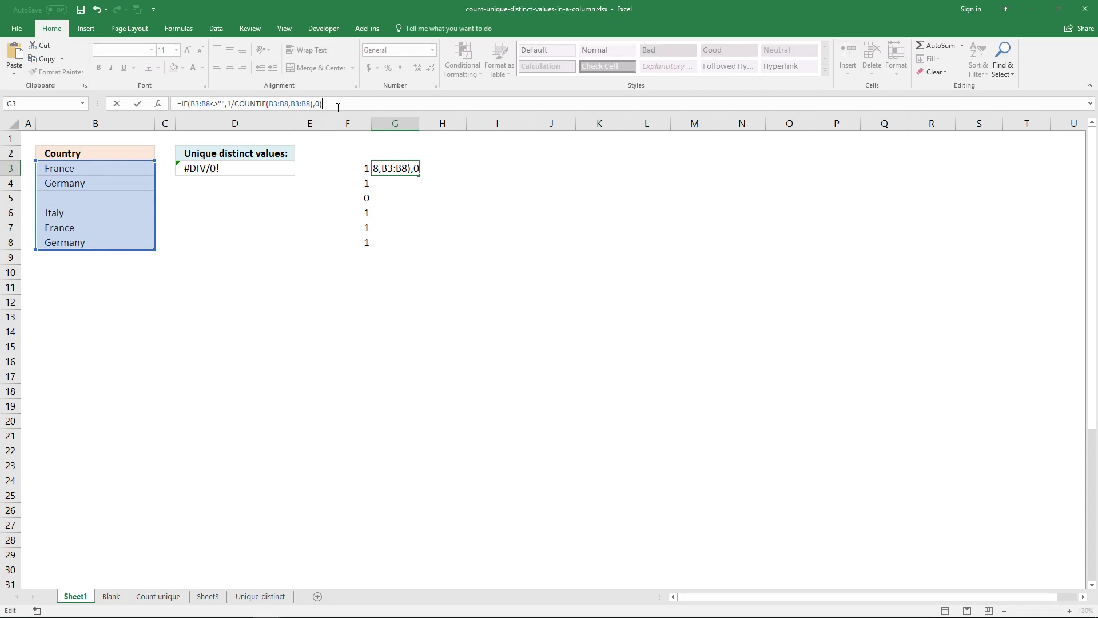
click(338, 107)
key(ctrl+shift+Return)
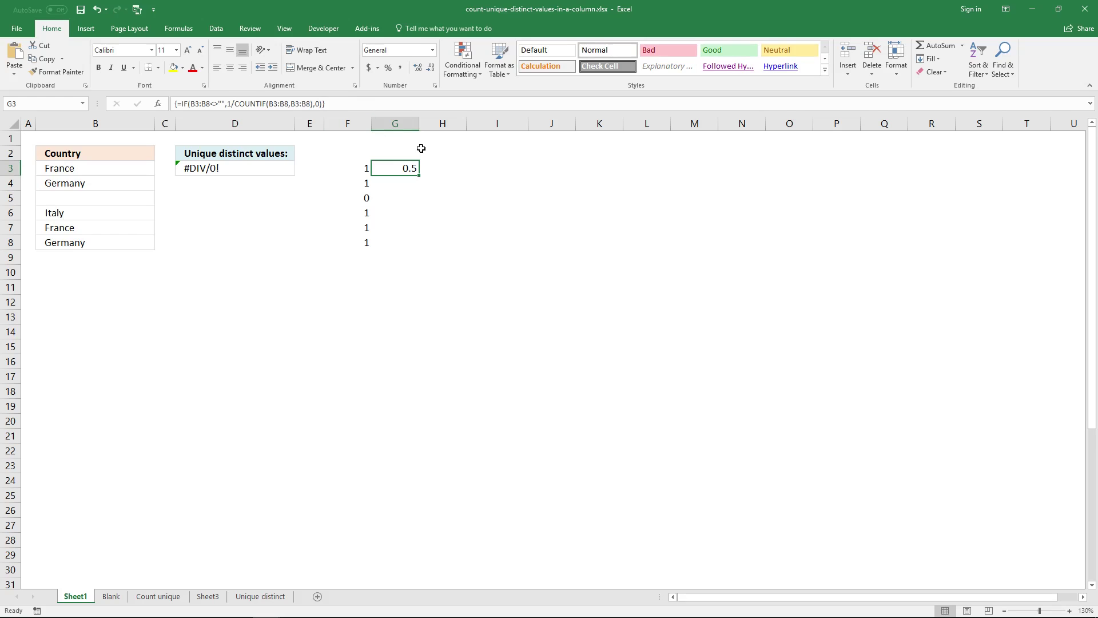
- Extend the IF and COUNTIF array formula from G3 over the range G3:G8
drag(396, 169, 397, 239)
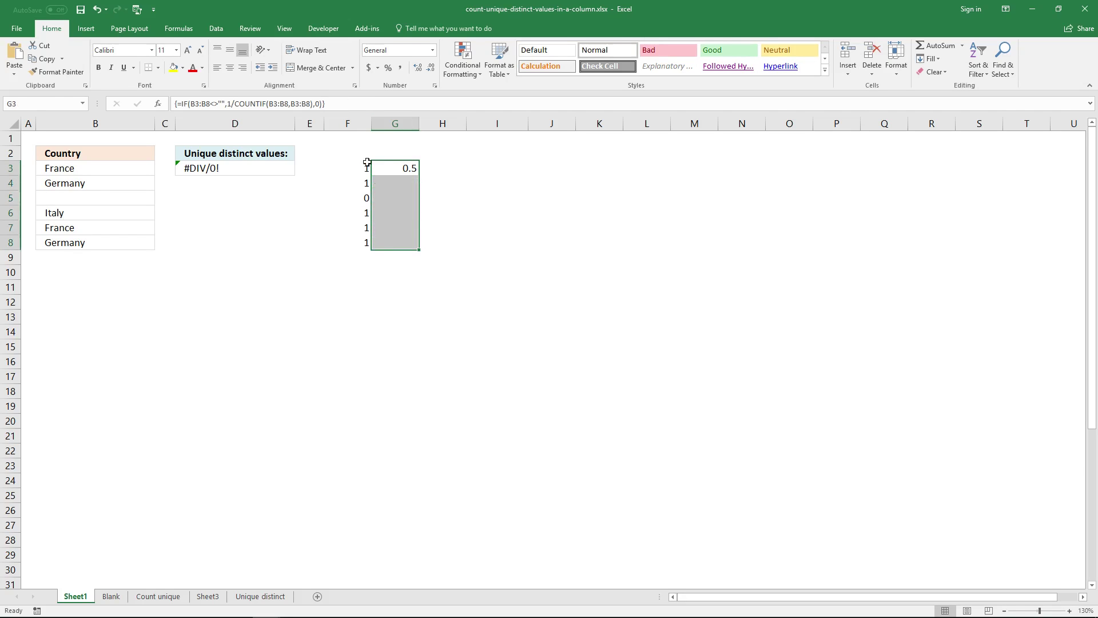
click(358, 103)
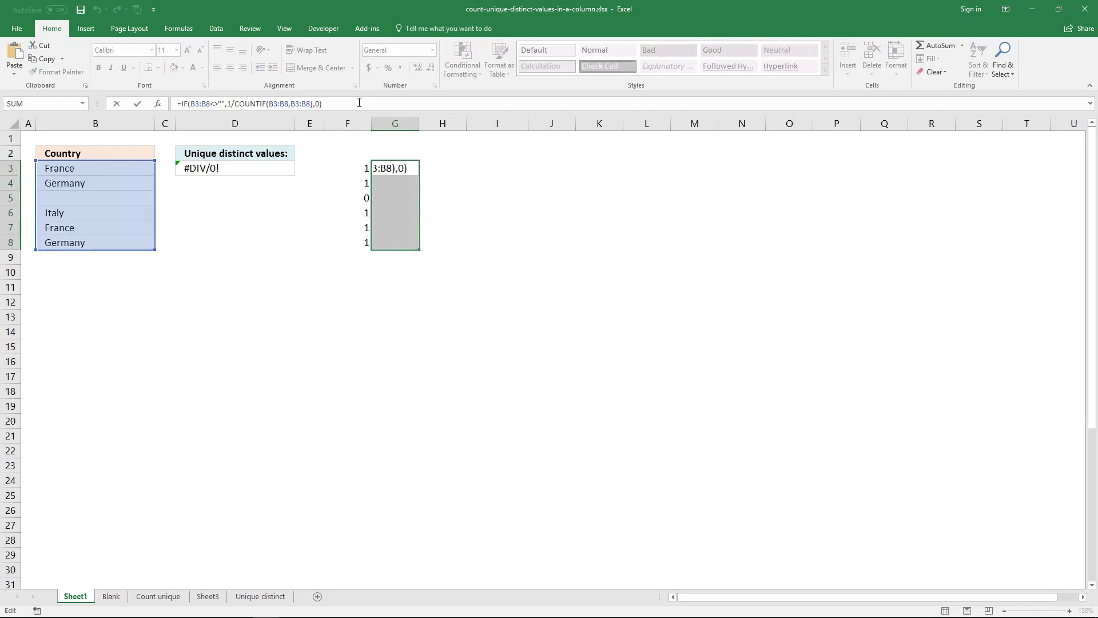
key(ctrl+shift+Return)
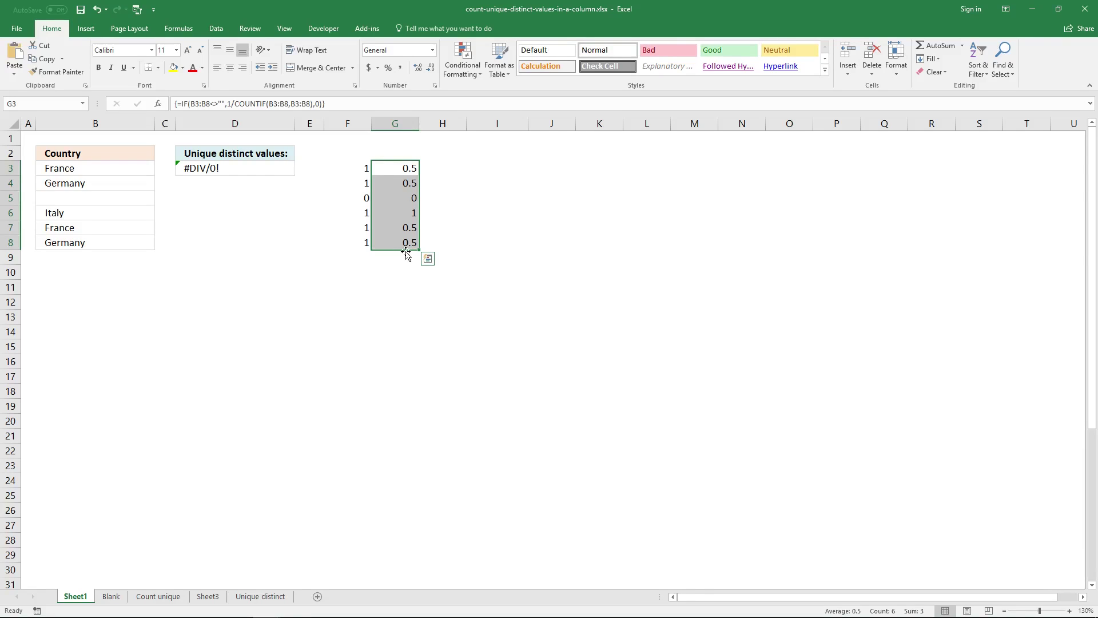
- Start a SUM formula in H3 and insert the IF formula text copied from G3 as its argument
click(386, 105)
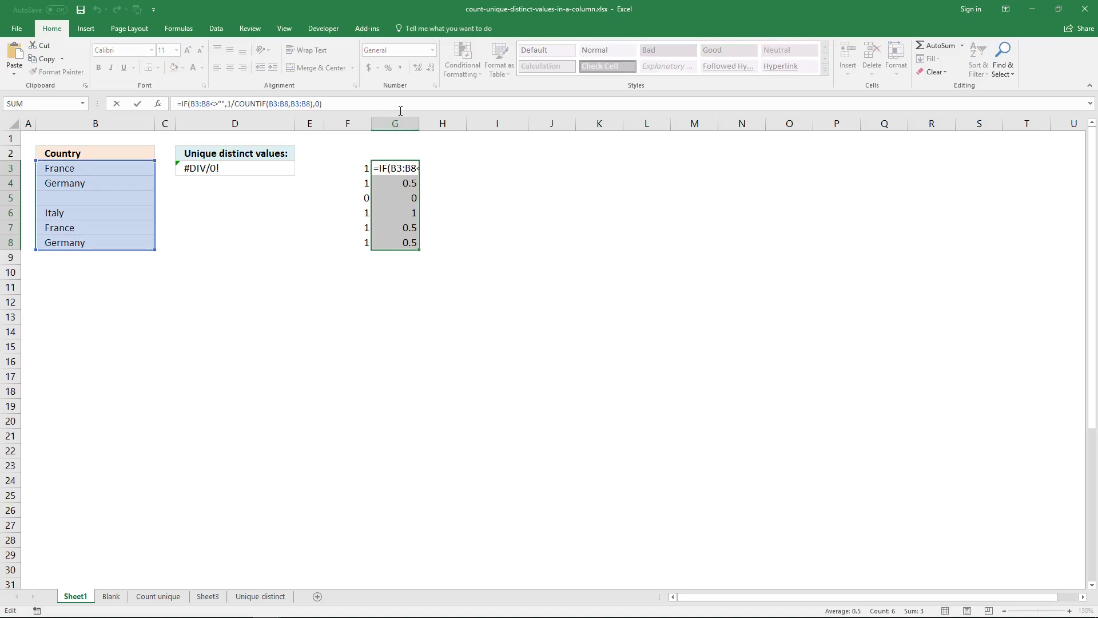
key(shift+Home)
key(ctrl+c)
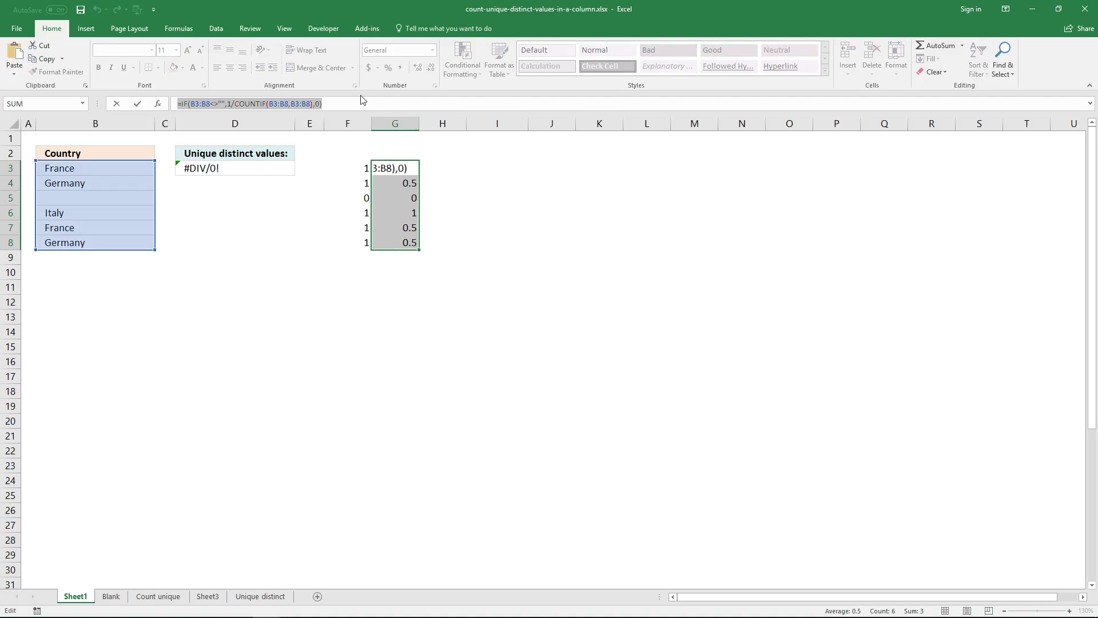
key(Escape)
click(446, 174)
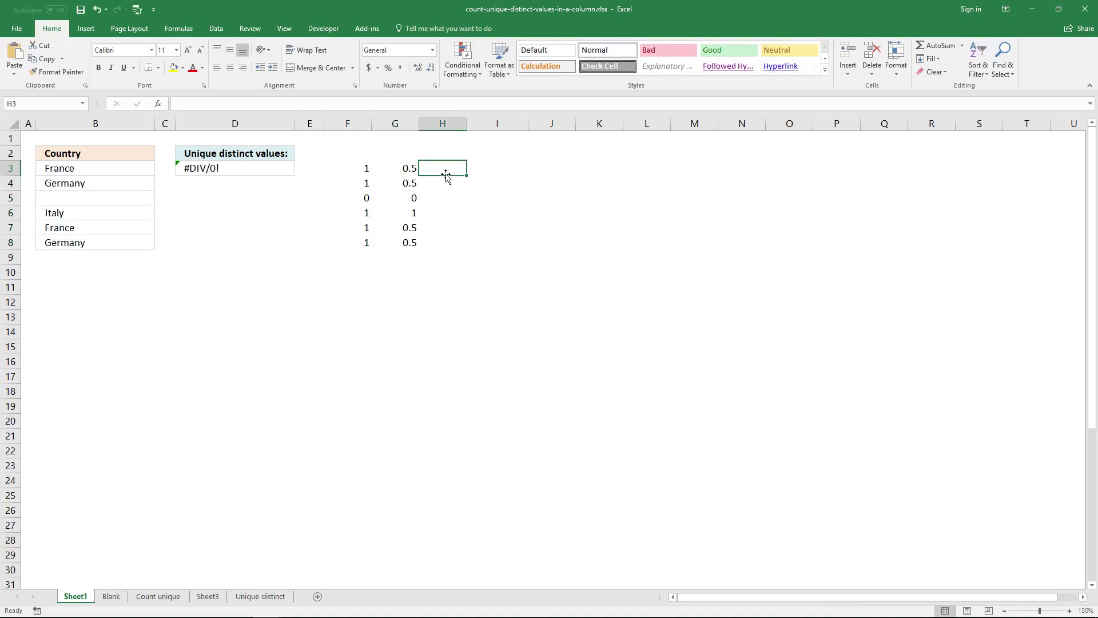
text(=)
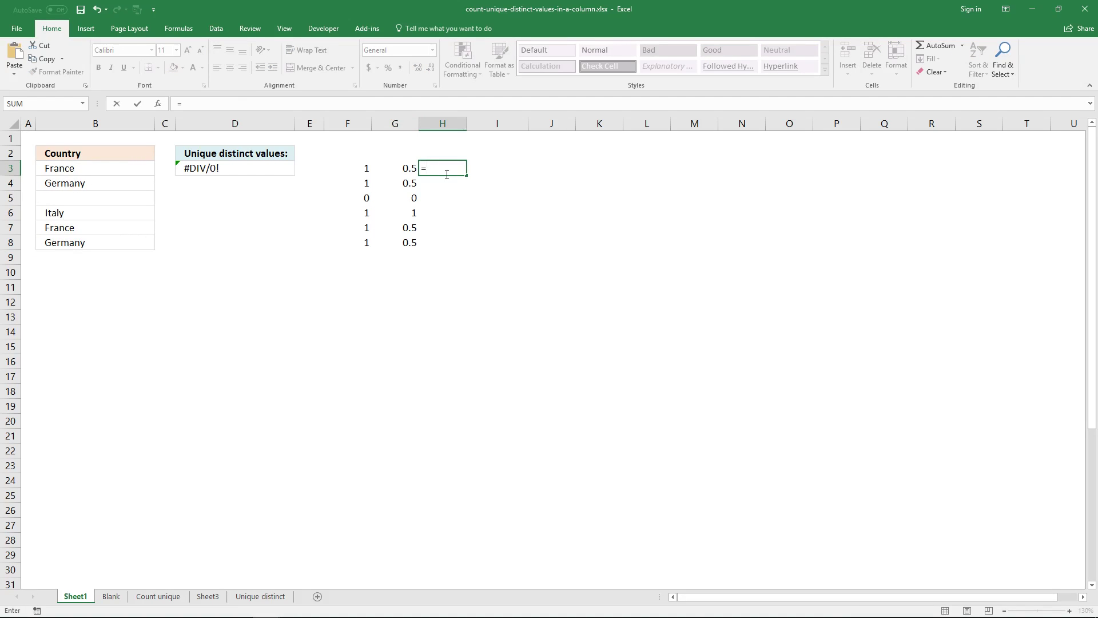
text(SUM)
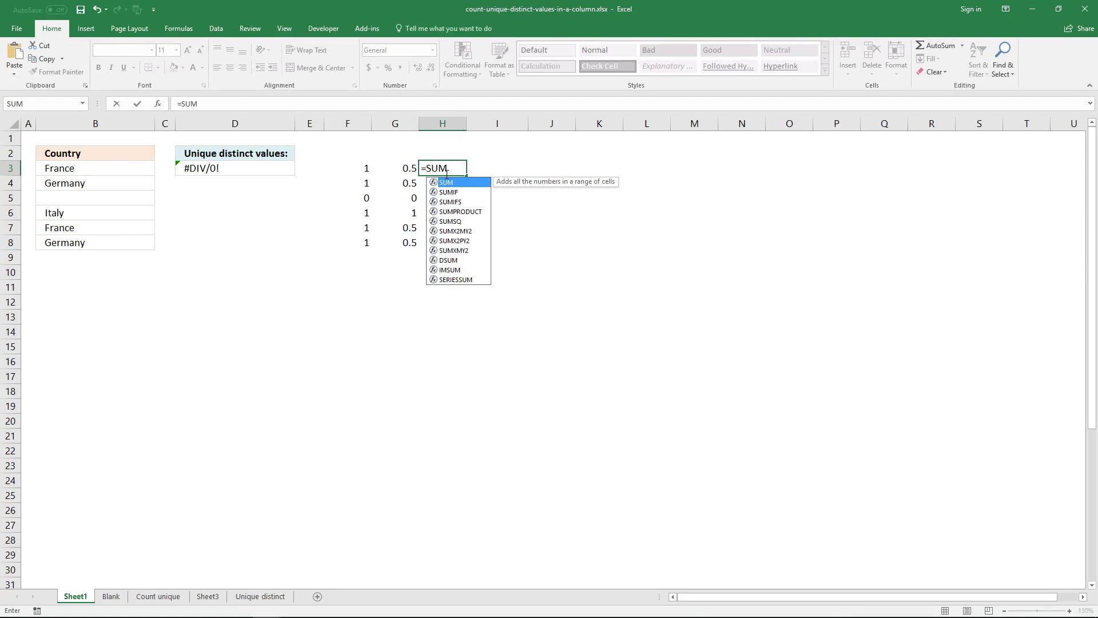
text(()
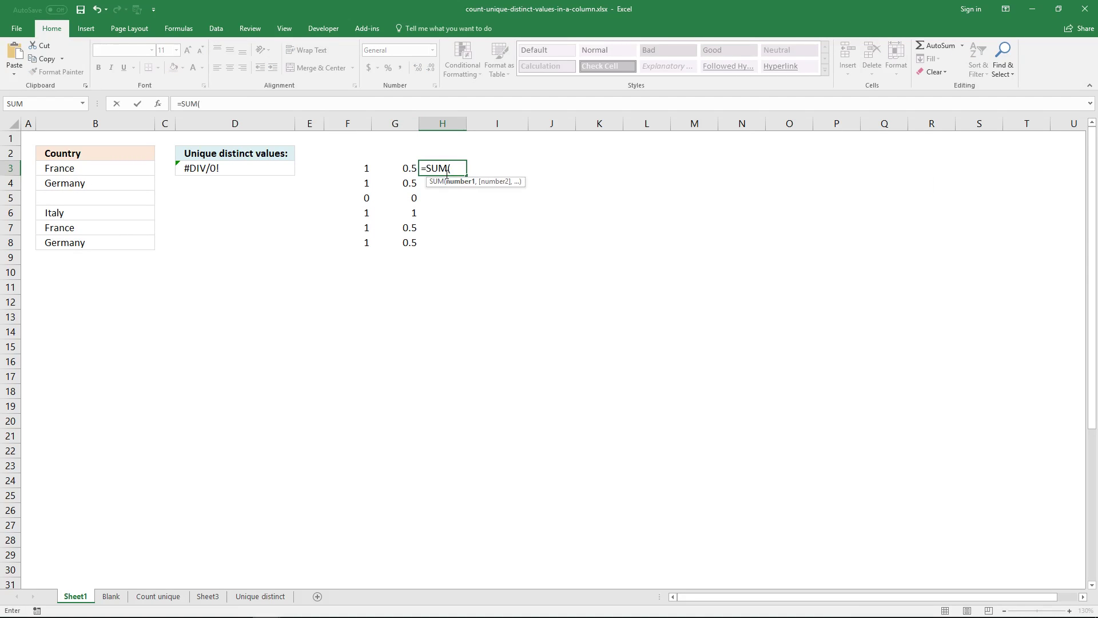
key(ctrl+v)
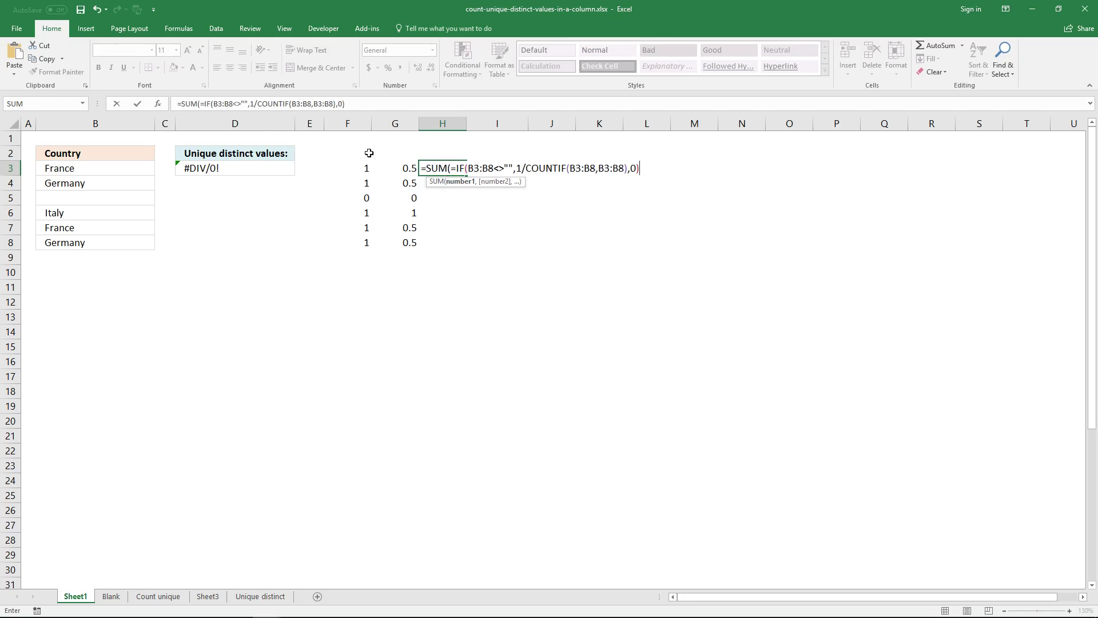
- Remove the extra equals sign before IF in H3, close the SUM parenthesis and enter the formula as an array formula
click(206, 105)
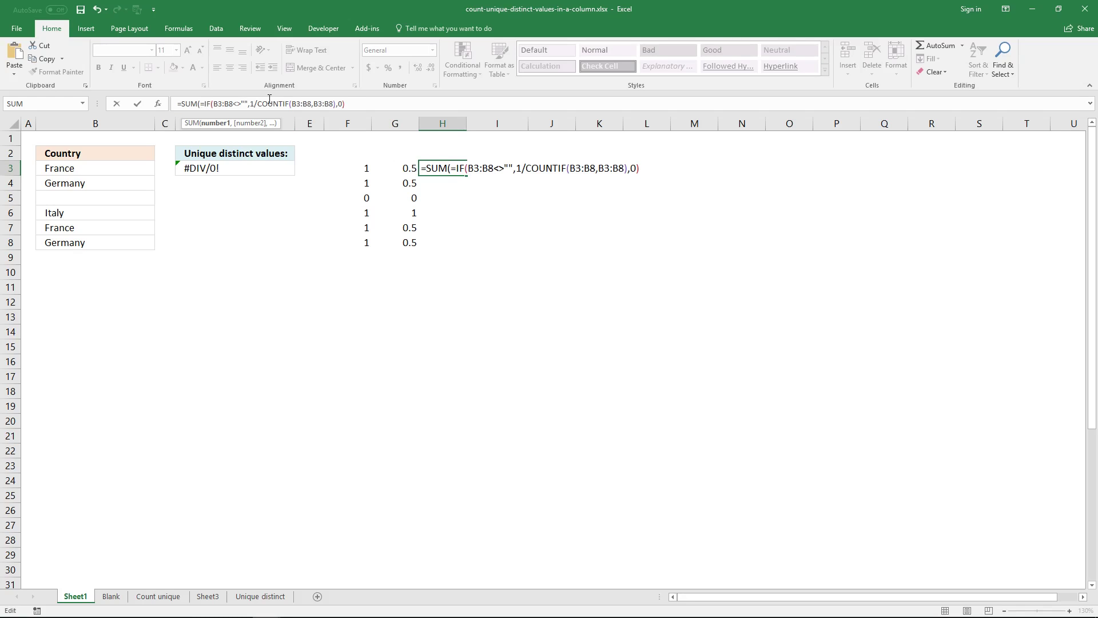
key(BackSpace)
click(368, 102)
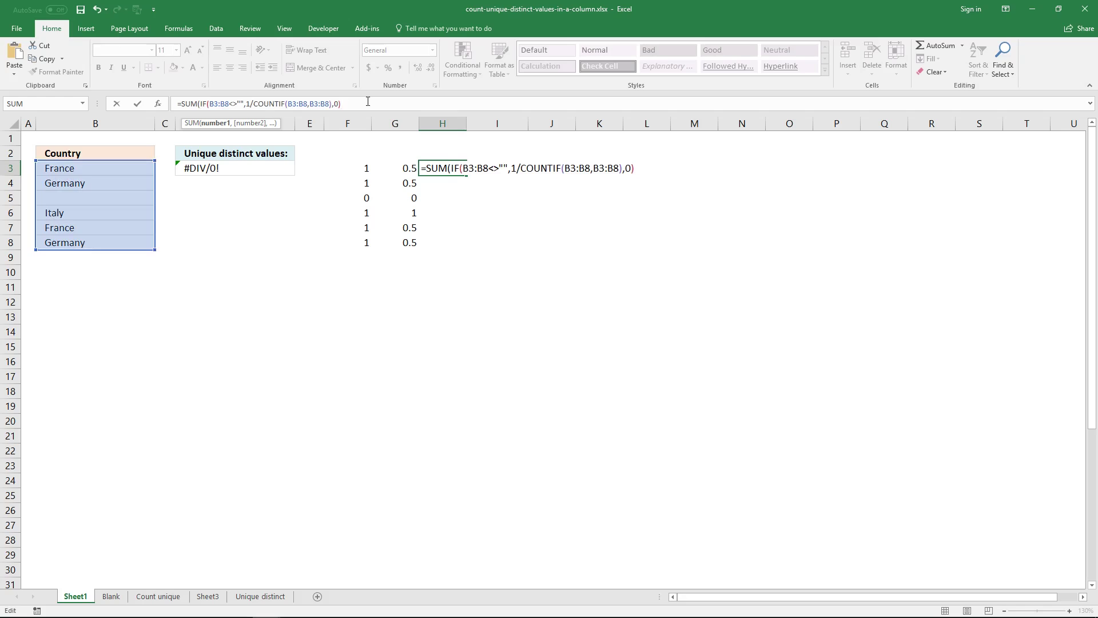
text())
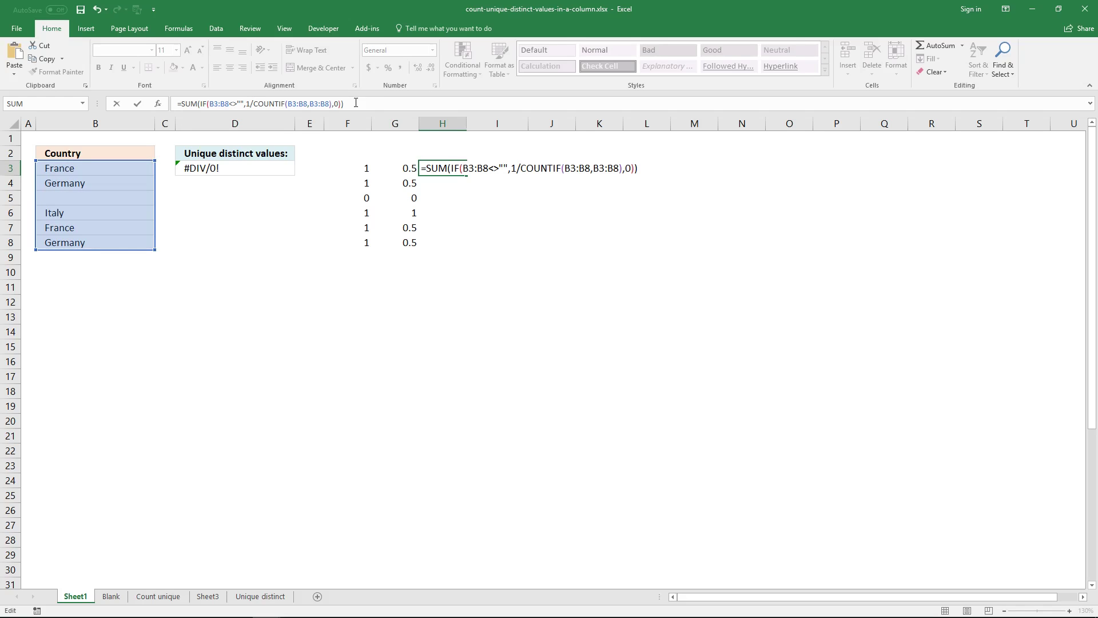
key(ctrl+shift+Return)
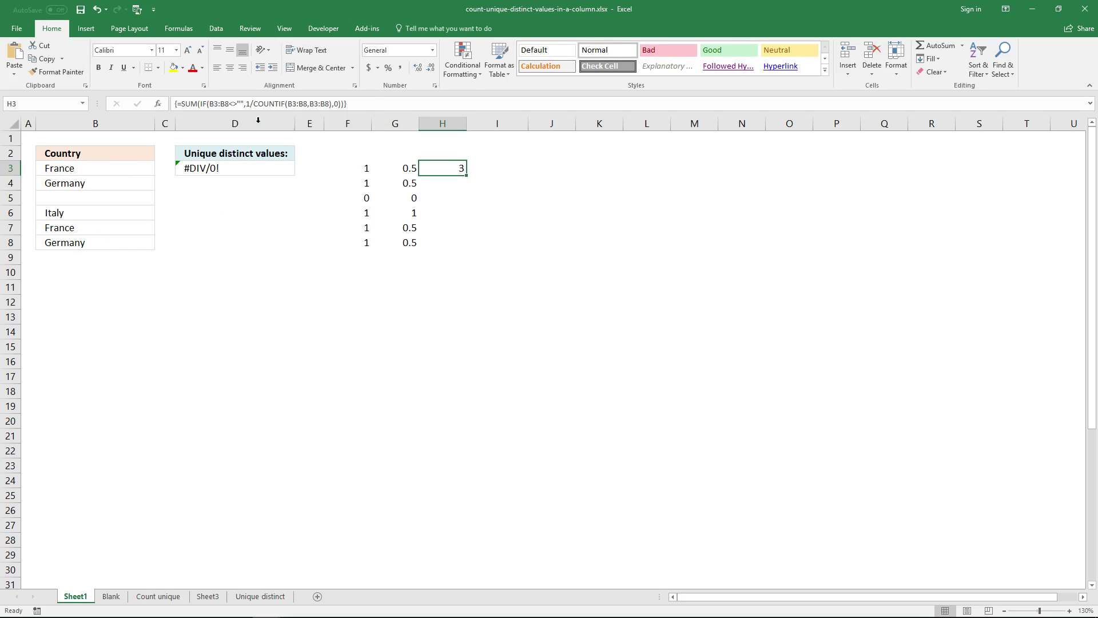
- Replace the SUMPRODUCT formula in D3 with the array formula =SUM(IF(B3:B8<>"",1/COUNTIF(B3:B8,B3:B8),0))
mouse_move(354, 105)
mouse_down()
mouse_move(375, 101)
mouse_move(343, 92)
mouse_up()
key(Escape)
click(249, 168)
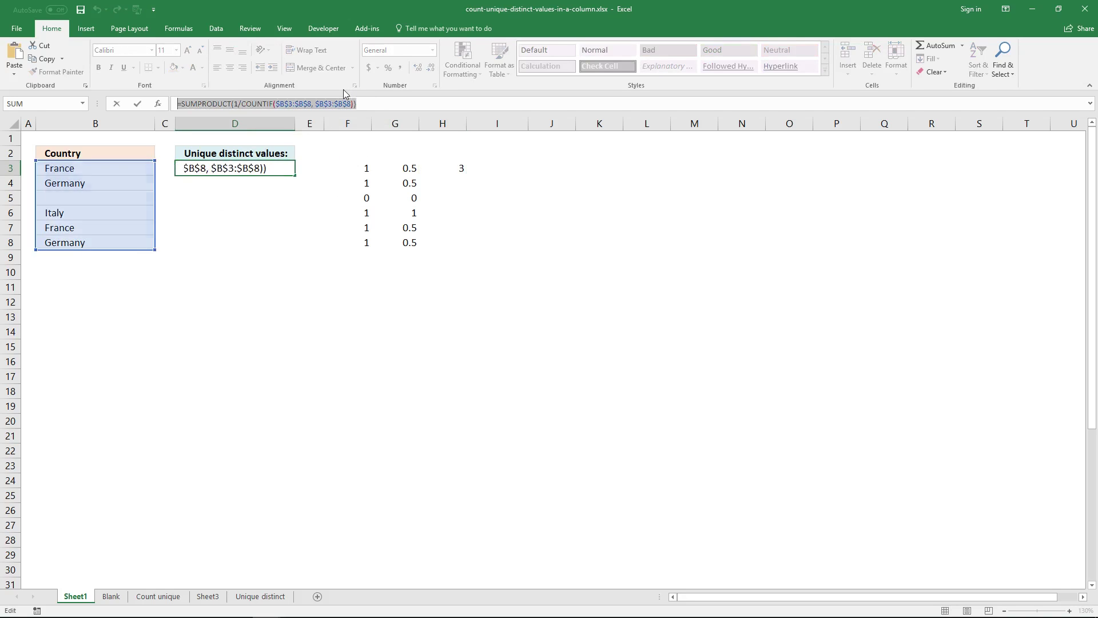
text(=SUM(IF(B3:B8<>"",1/COUNTIF(B3:B8,B3:B8),0)))
key(ctrl+shift+Return)
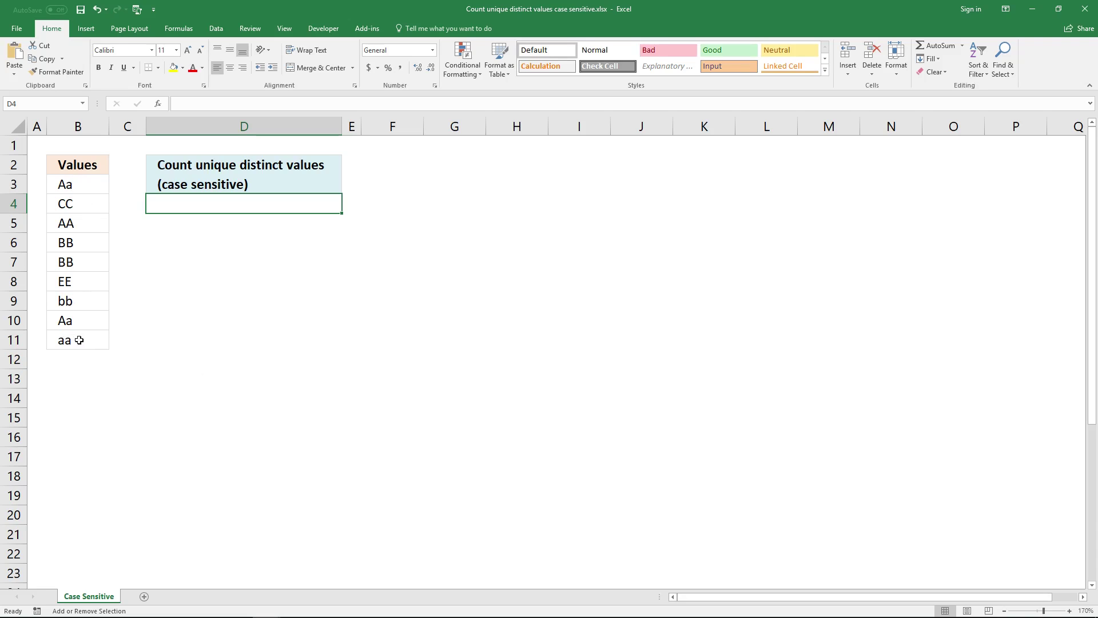
- Compare the upper and lower case letters of B3, B4 and B11 in the Values column of the Case Sensitive sheet
click(80, 188)
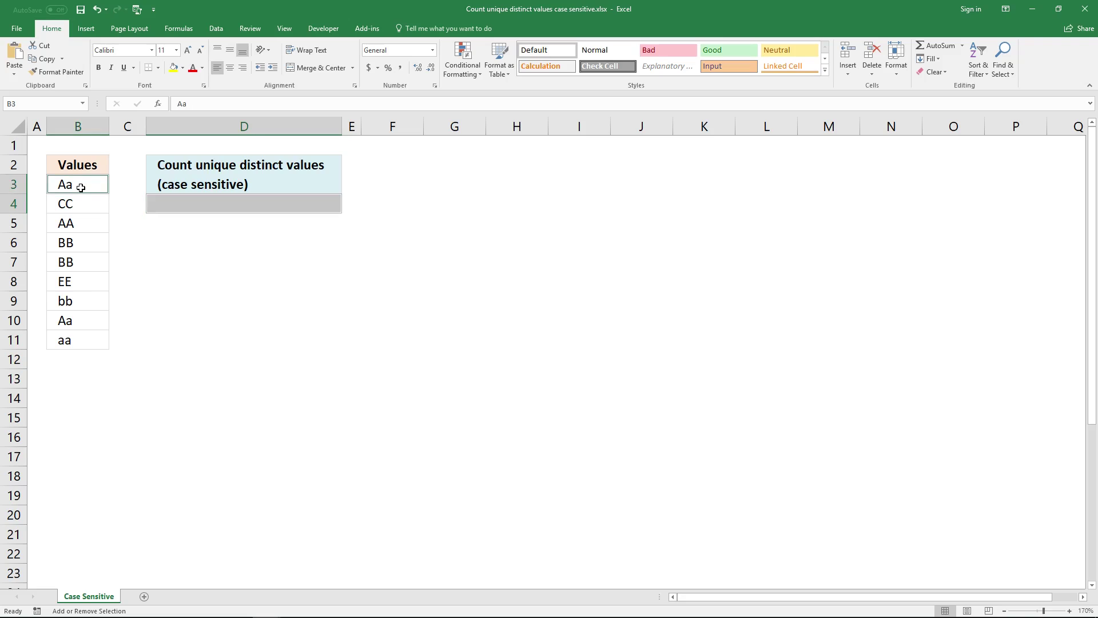
click(92, 203)
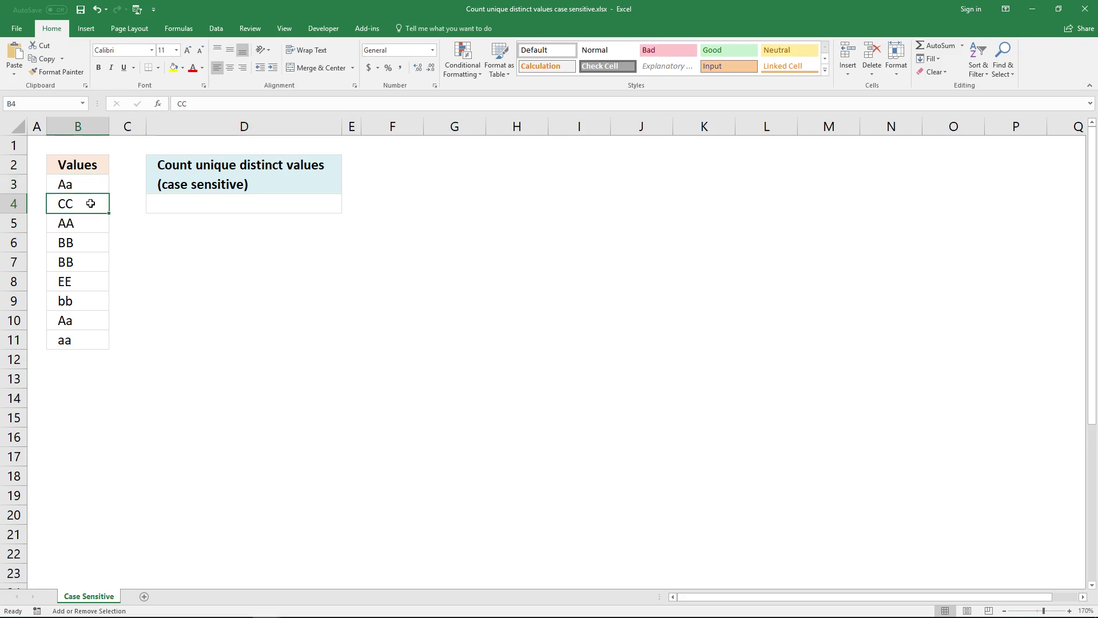
click(91, 184)
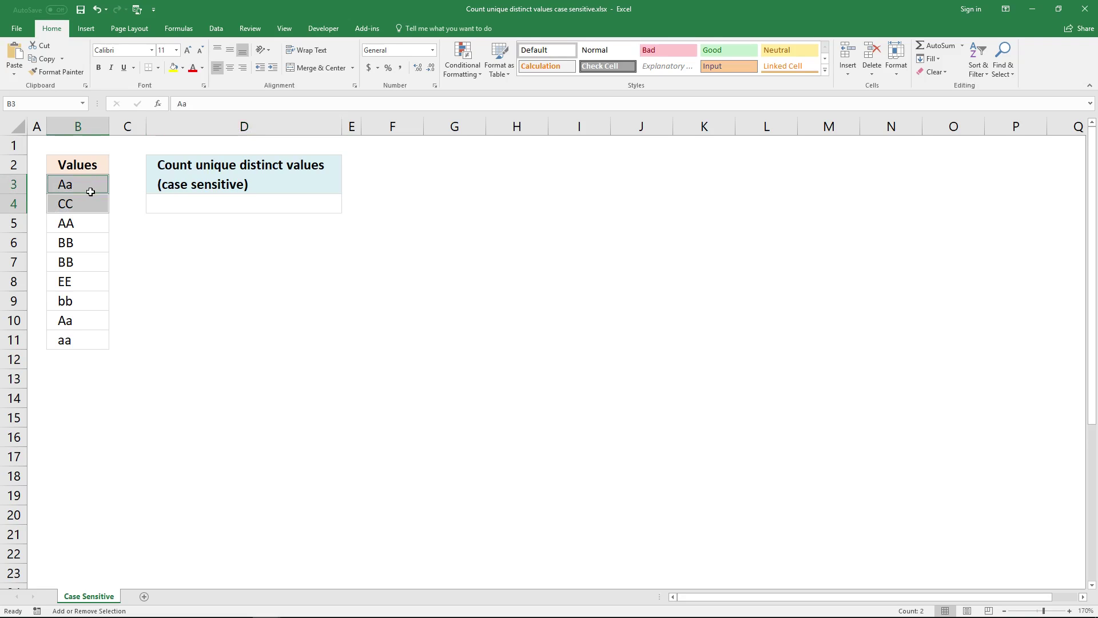
click(85, 341)
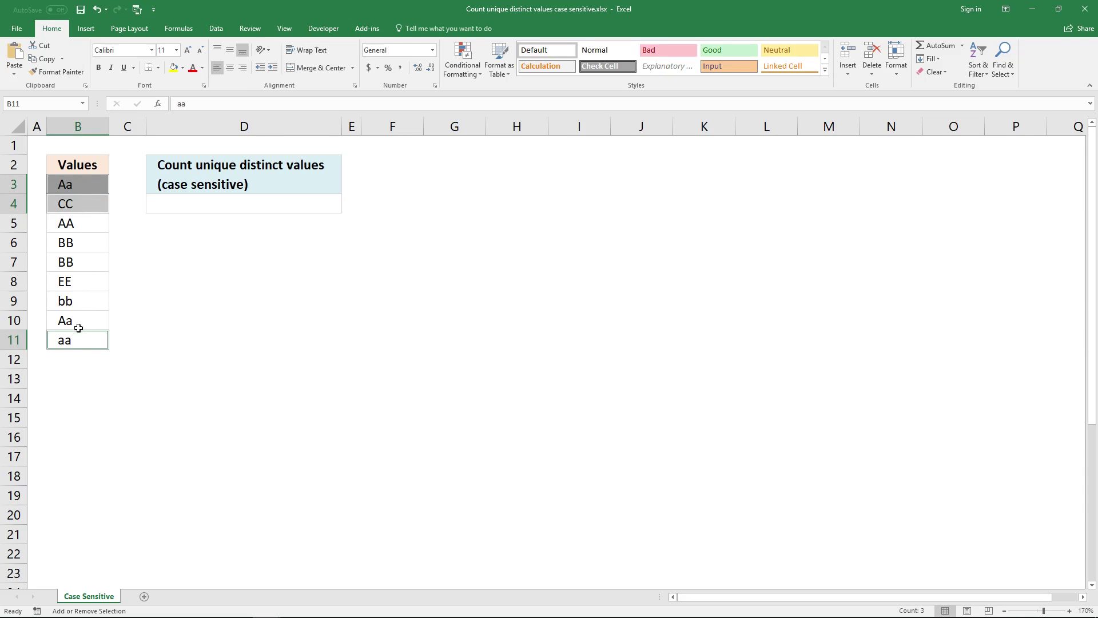
click(89, 185)
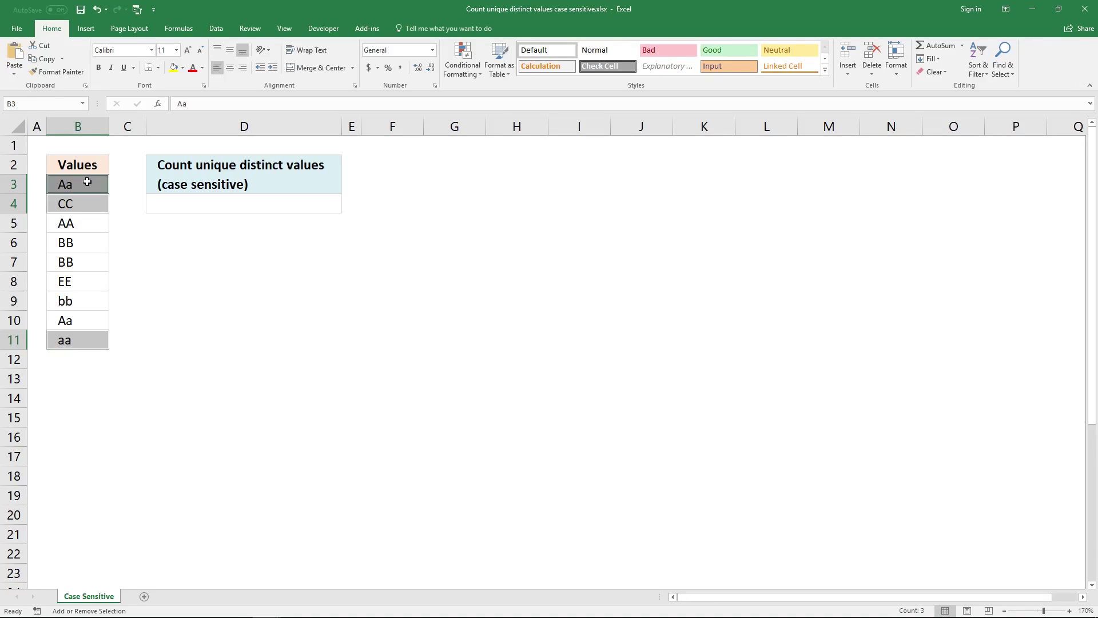
click(80, 338)
click(88, 187)
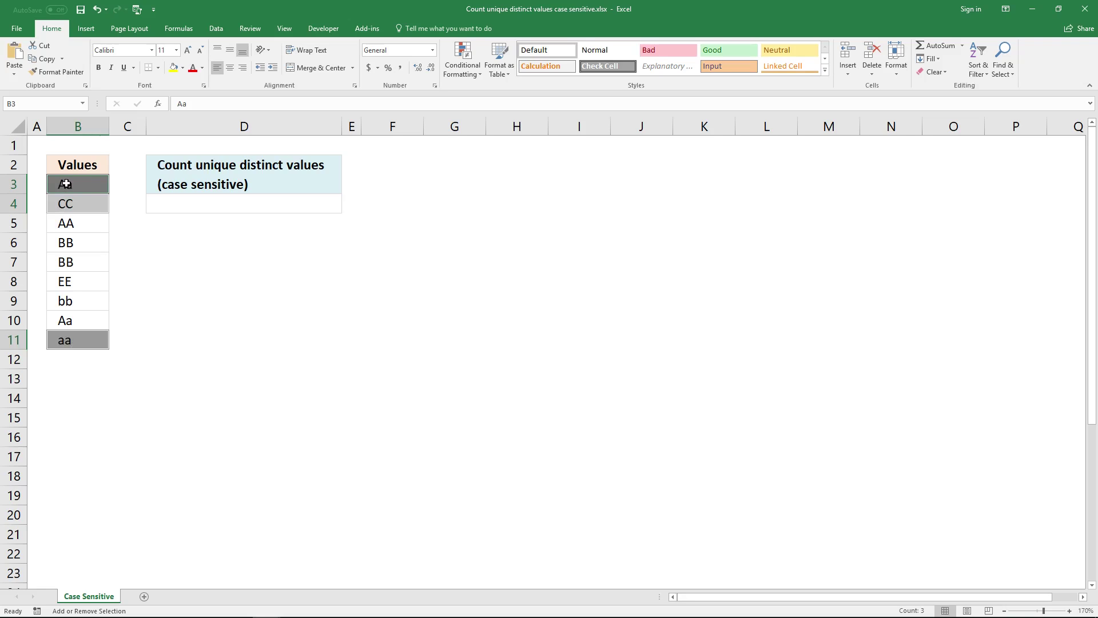
click(239, 243)
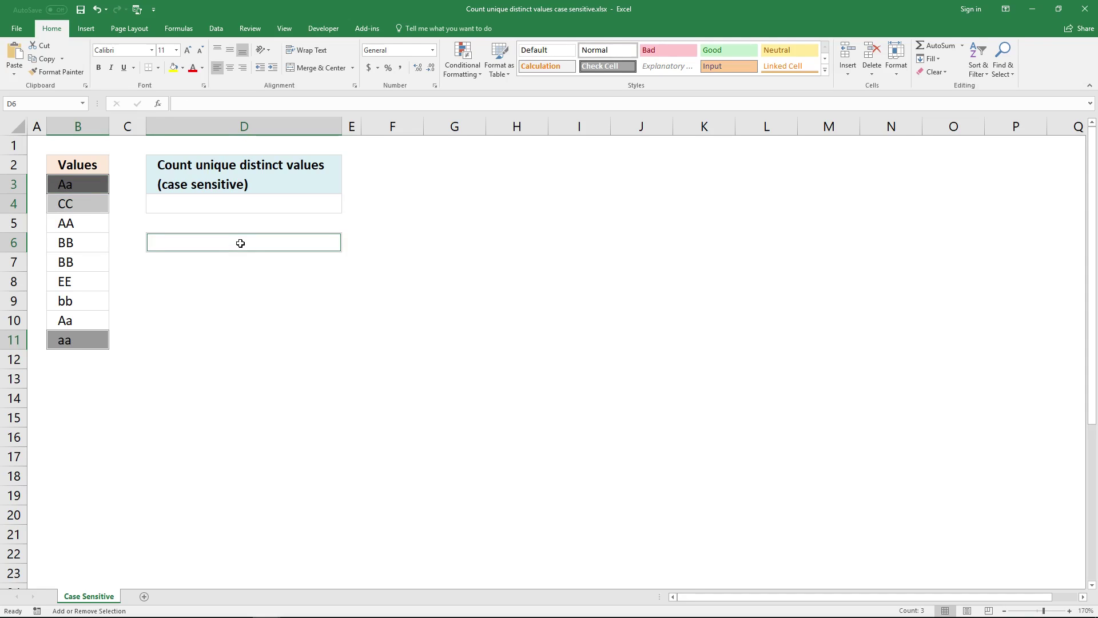
click(241, 242)
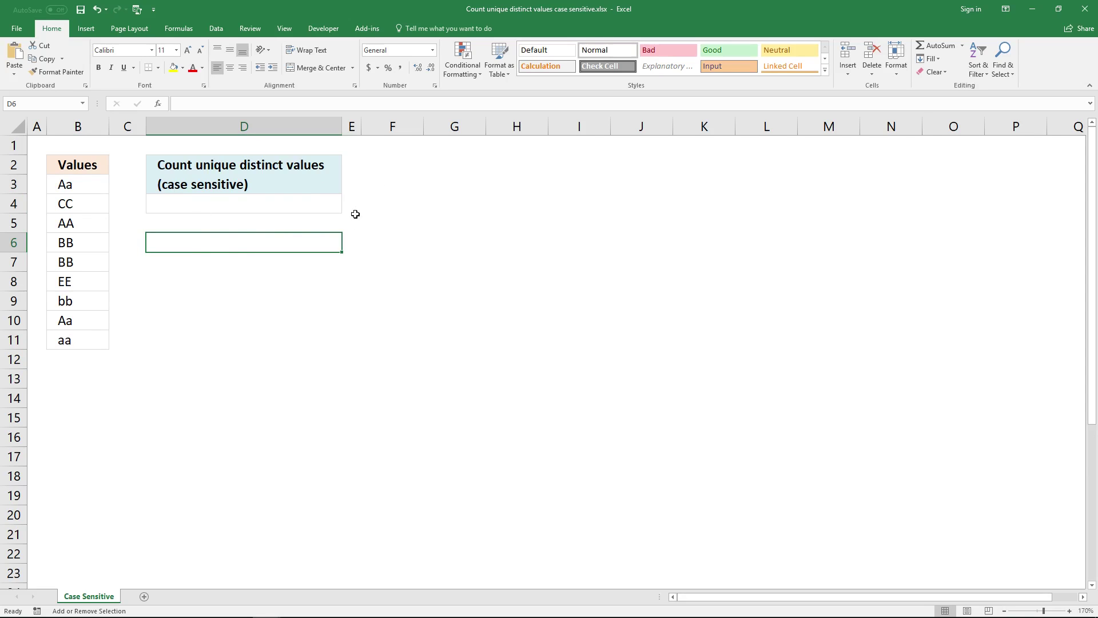
- Enter =EXACT(B3,B10) in cell F3 to compare the two values case-sensitively
click(402, 178)
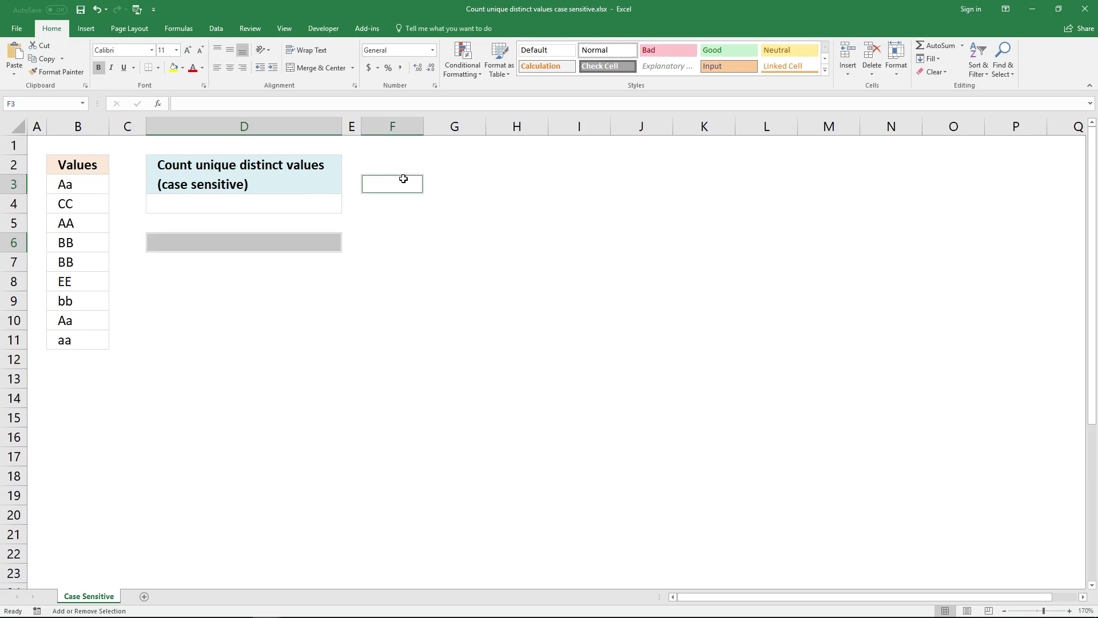
click(402, 179)
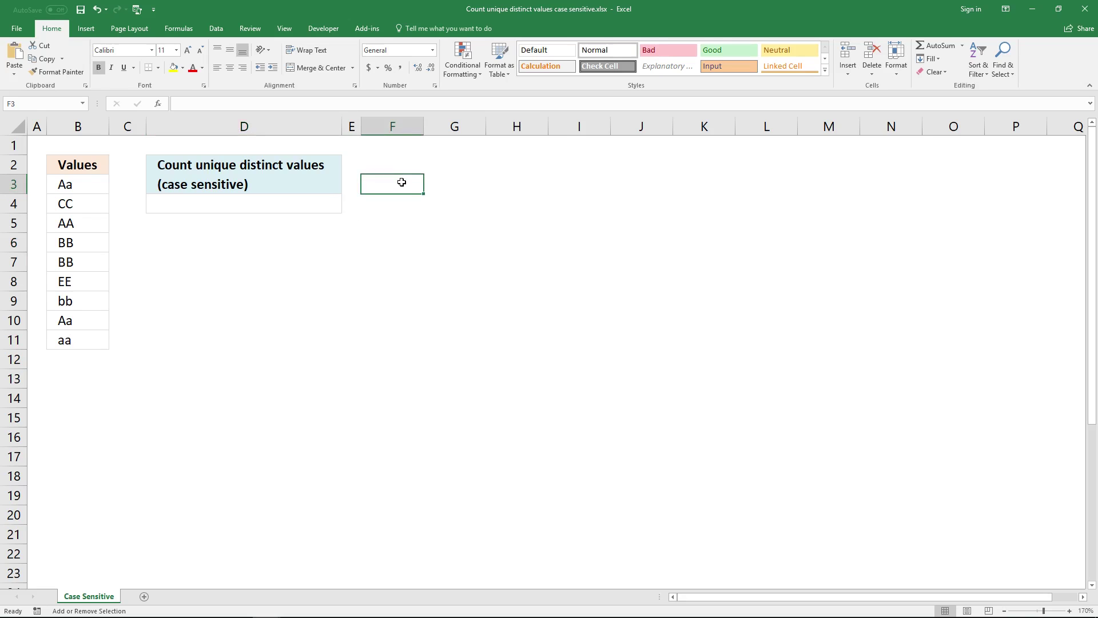
text(=)
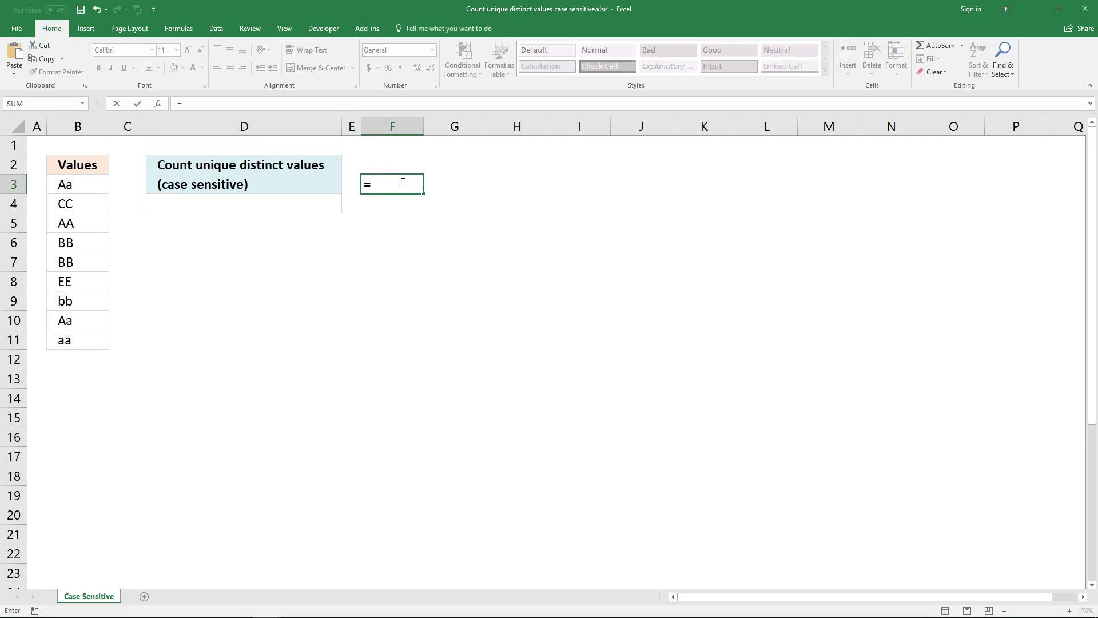
text(EXACT)
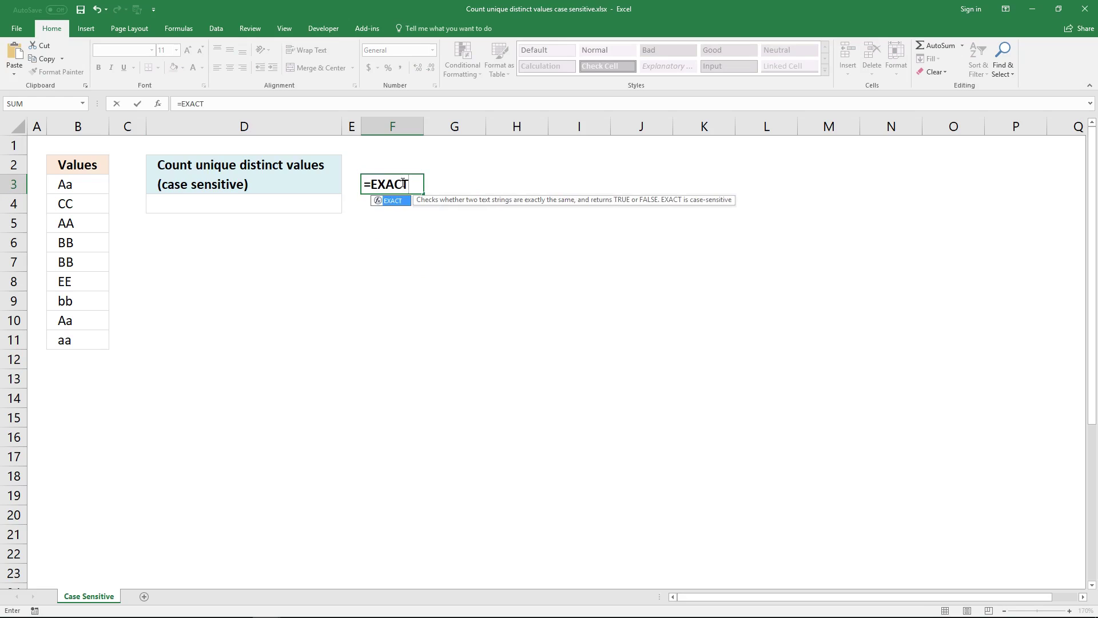
text(()
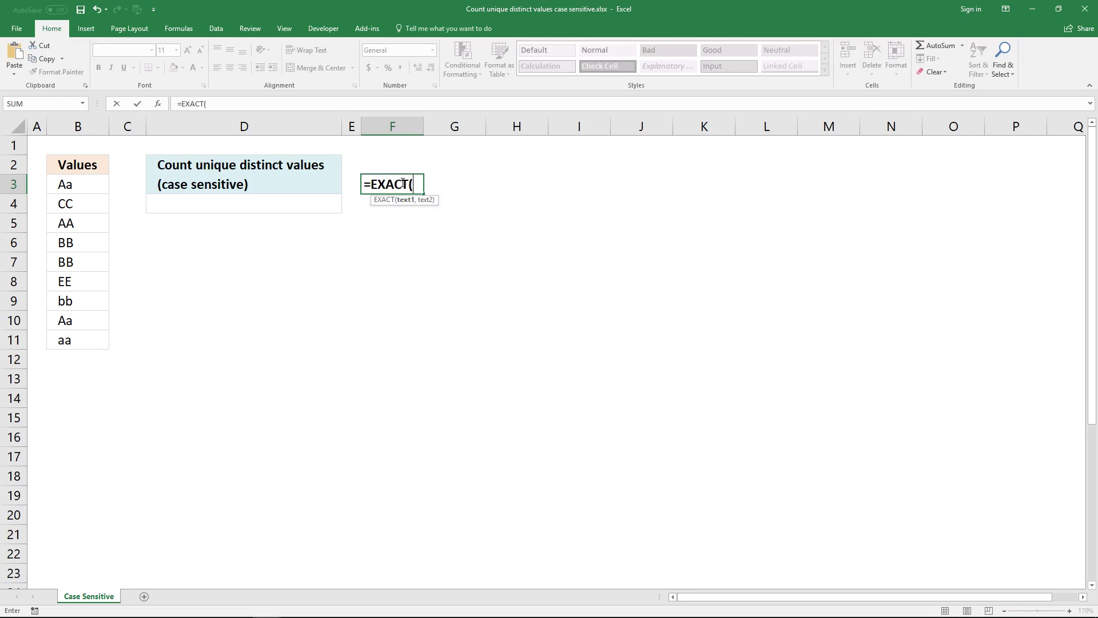
click(77, 184)
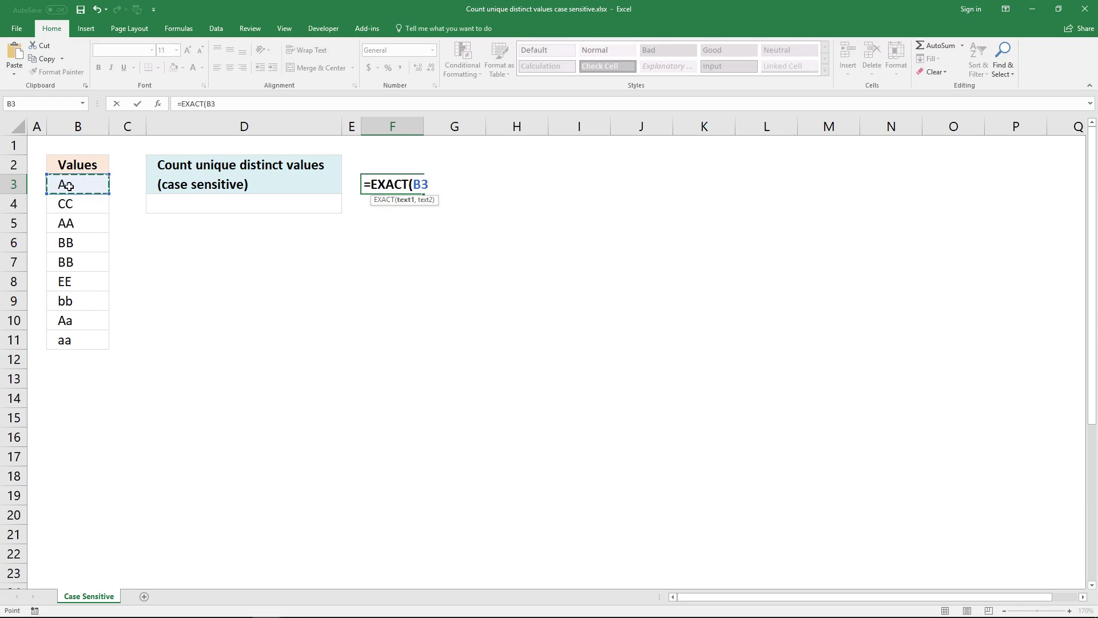
text(,)
click(82, 320)
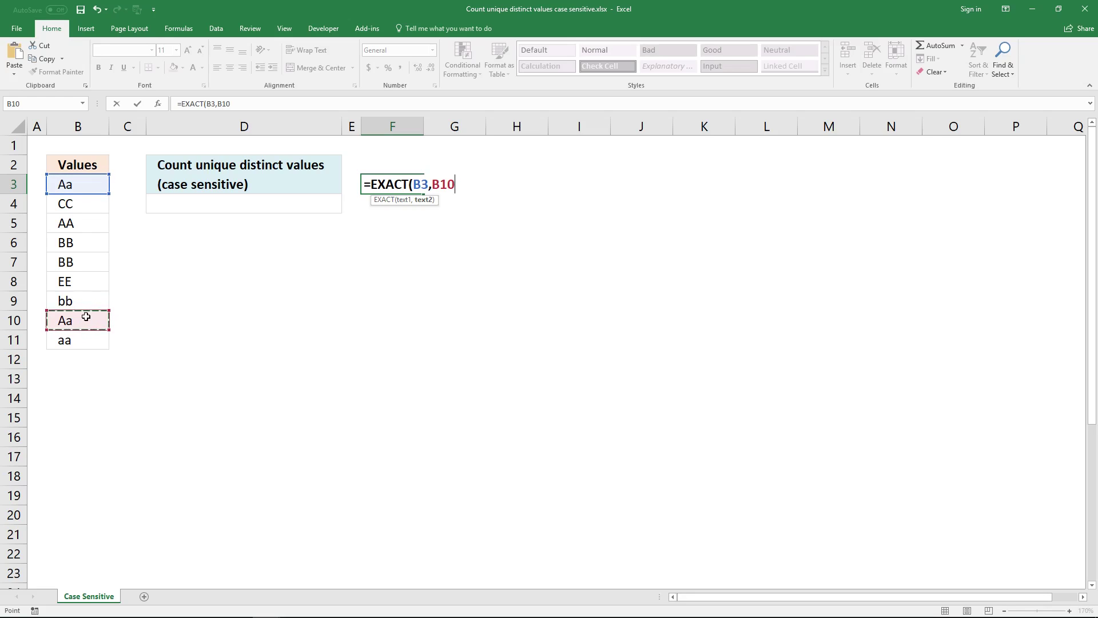
text())
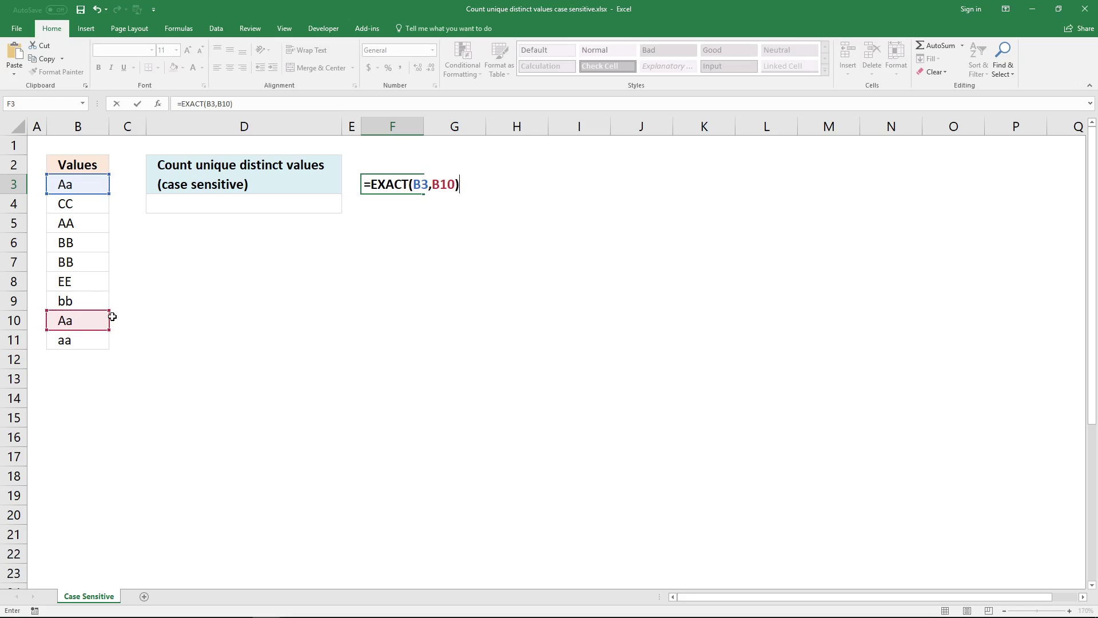
key(Return)
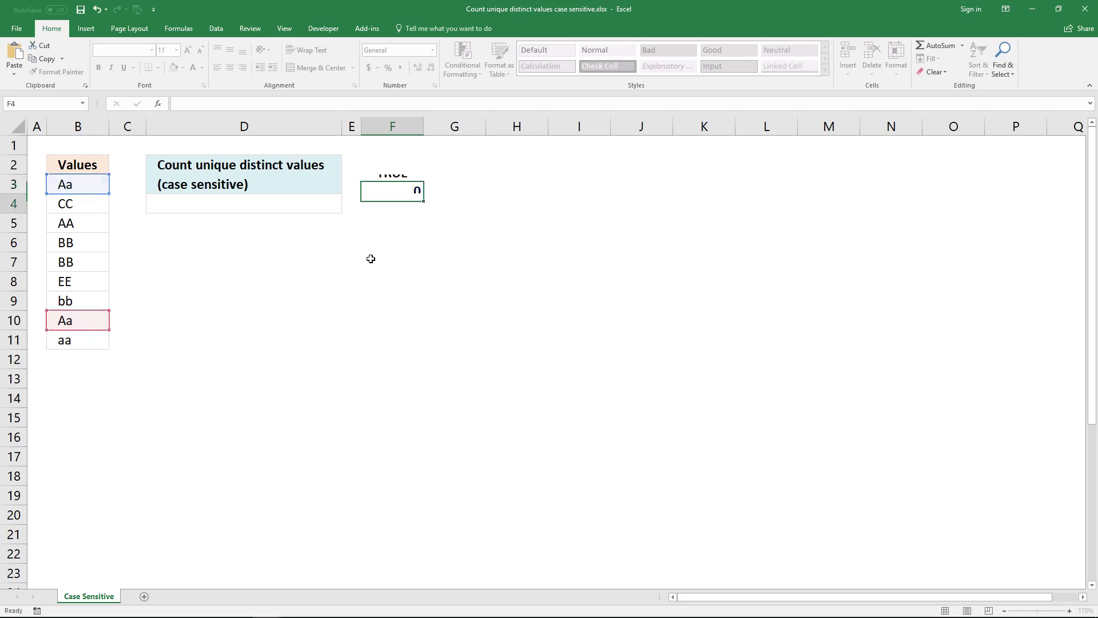
- Change the second argument of the EXACT formula in F3 to B11, making it =EXACT(B3,B11)
click(391, 185)
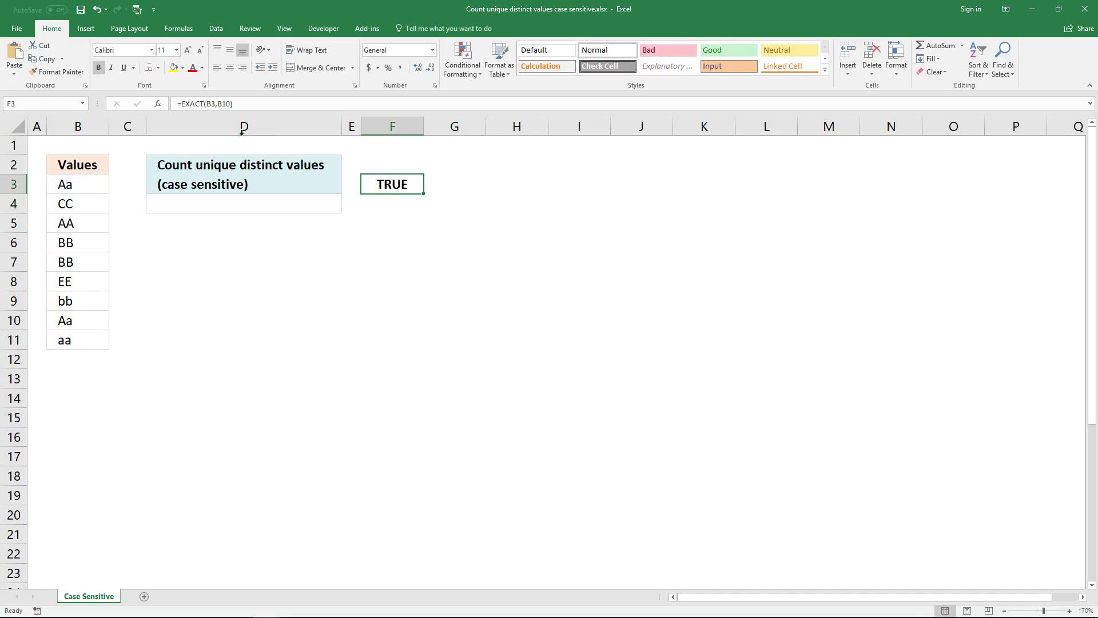
click(229, 105)
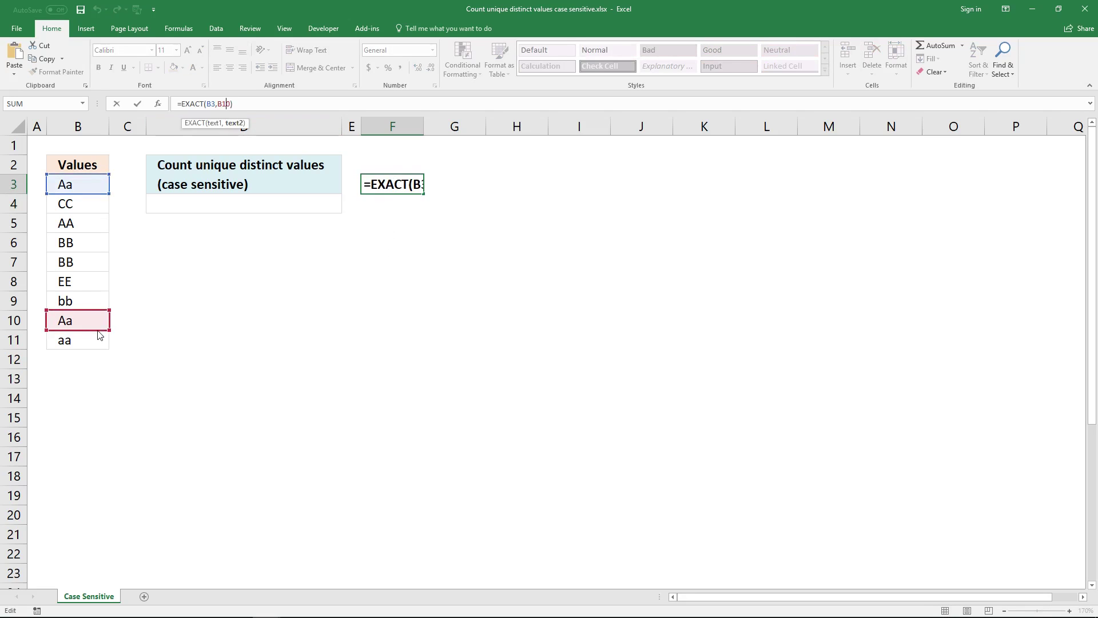
click(100, 337)
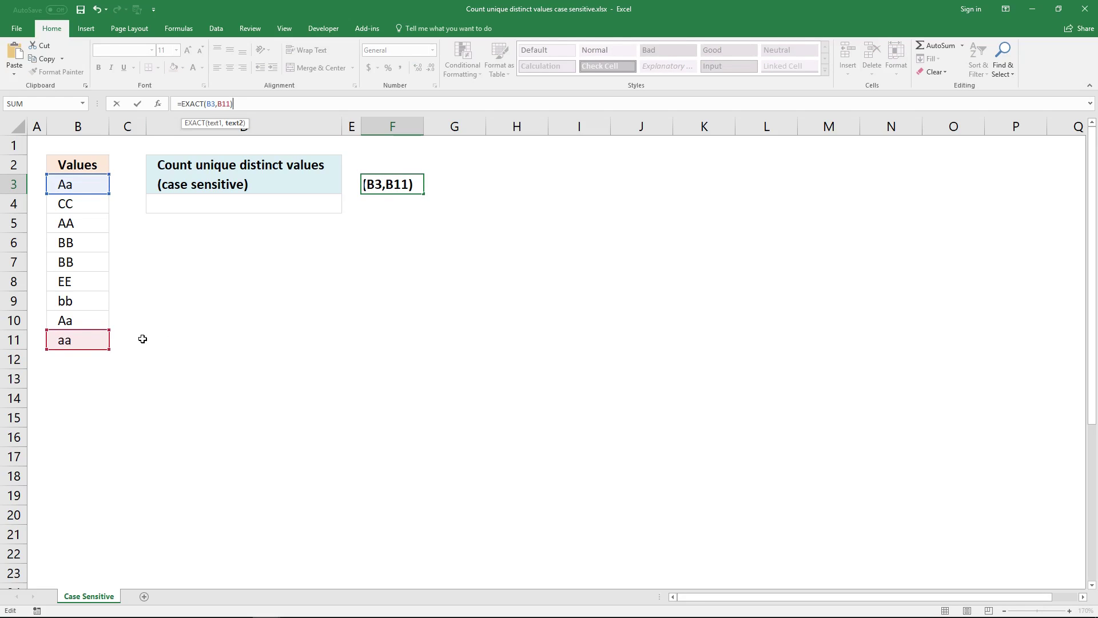
key(Return)
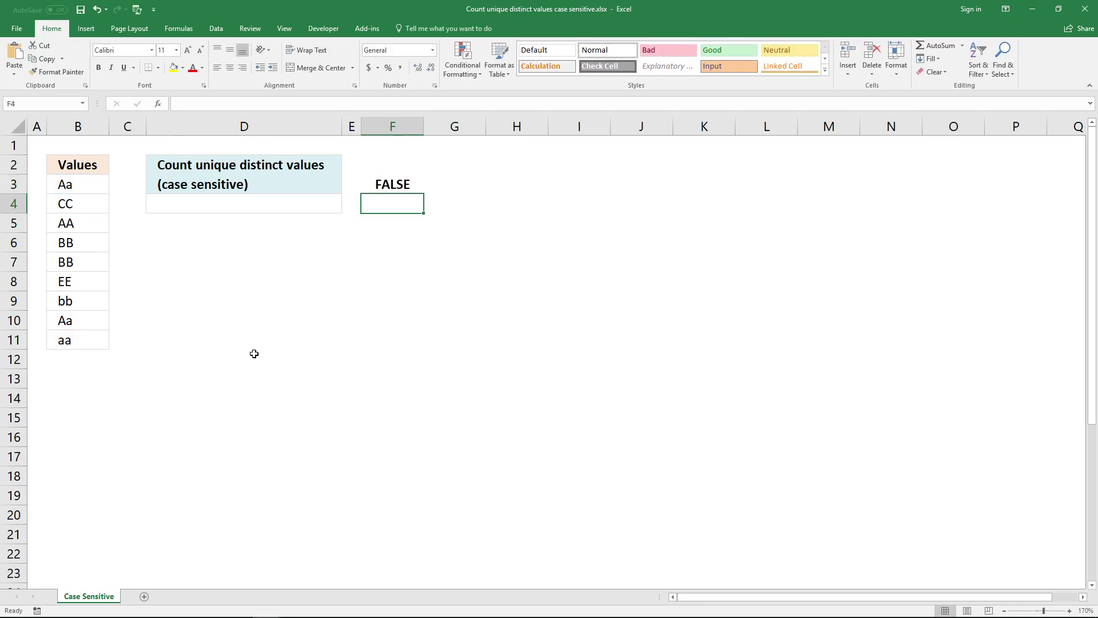
click(381, 180)
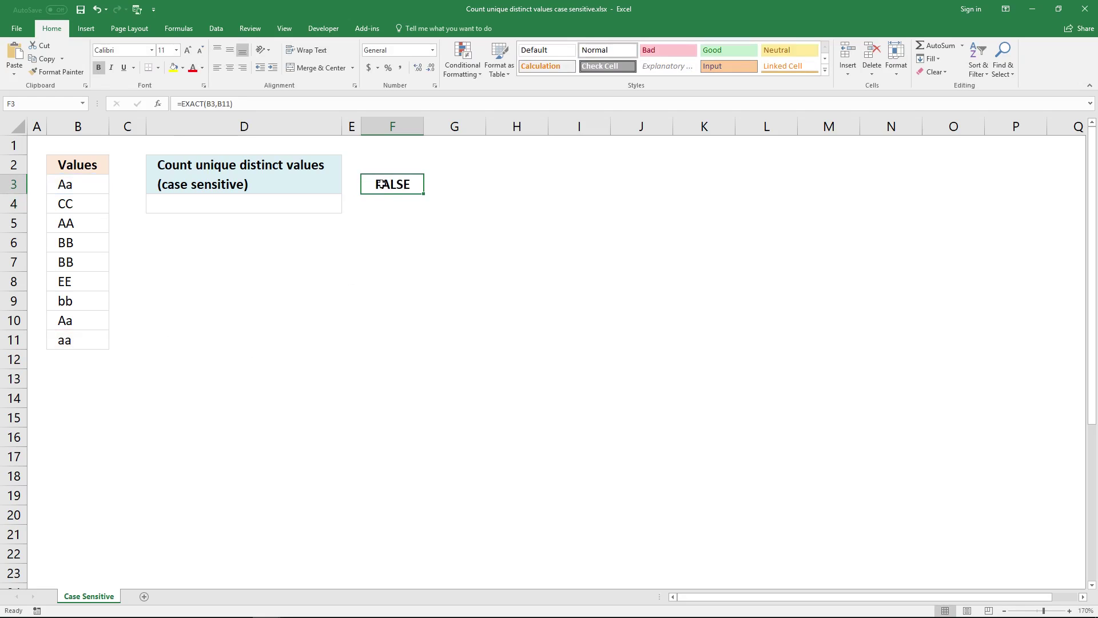
- Enter =B3=B11 in cell F4 to compare the same two values without case sensitivity
click(385, 199)
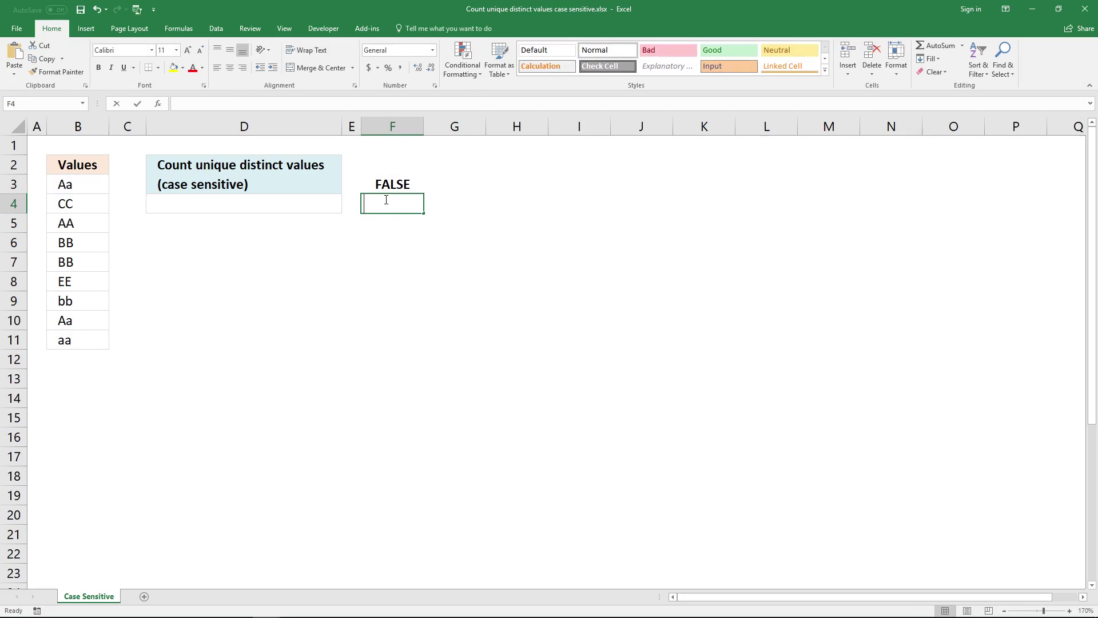
text(=)
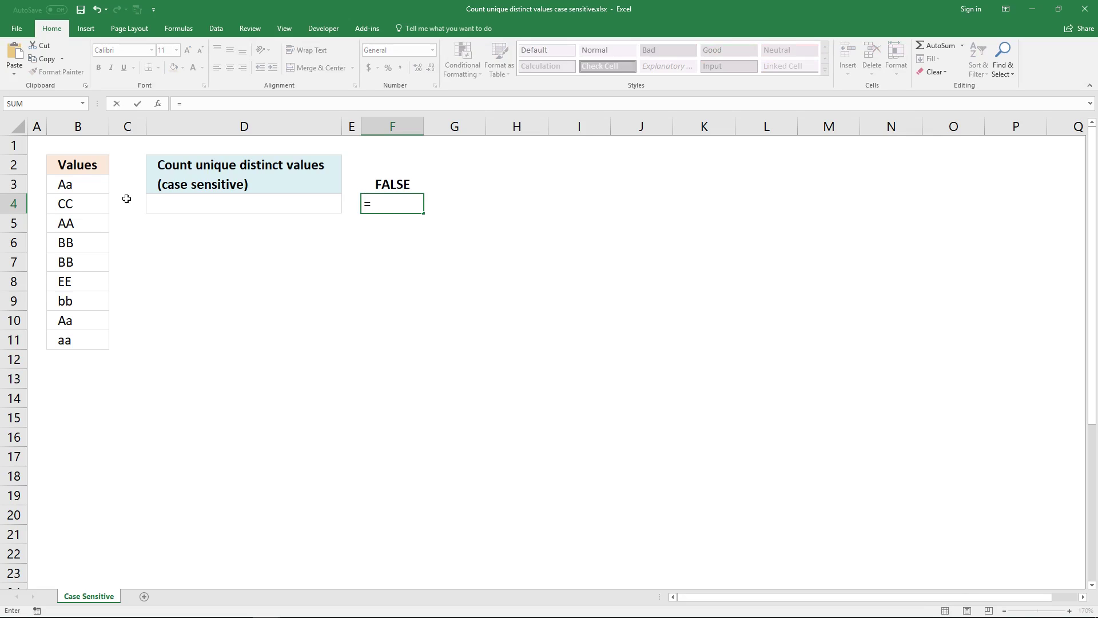
click(93, 185)
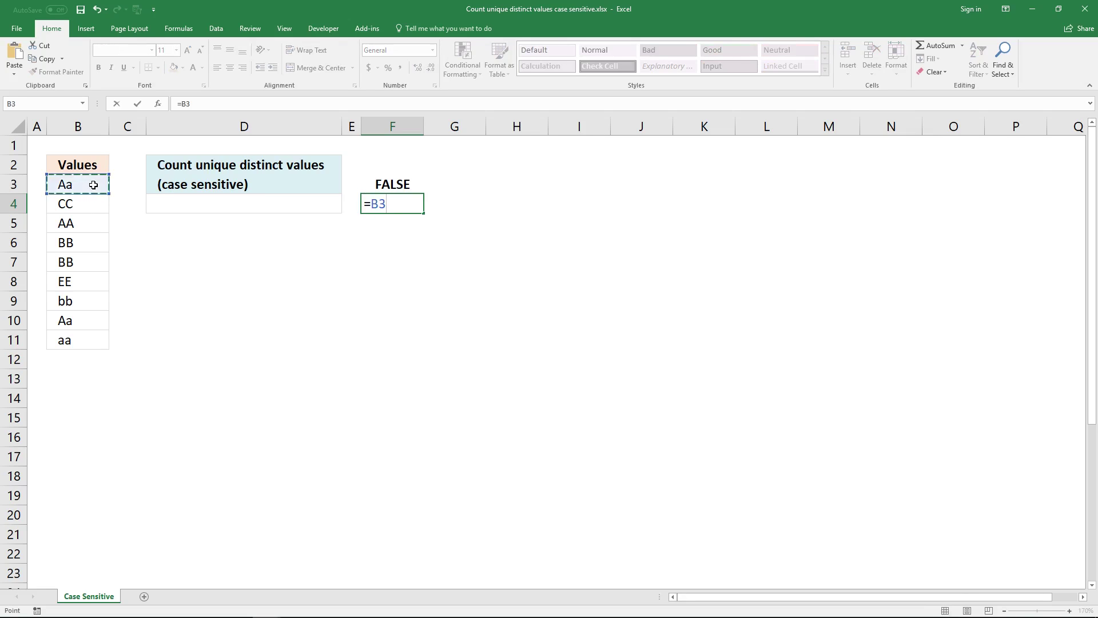
text(=)
click(81, 338)
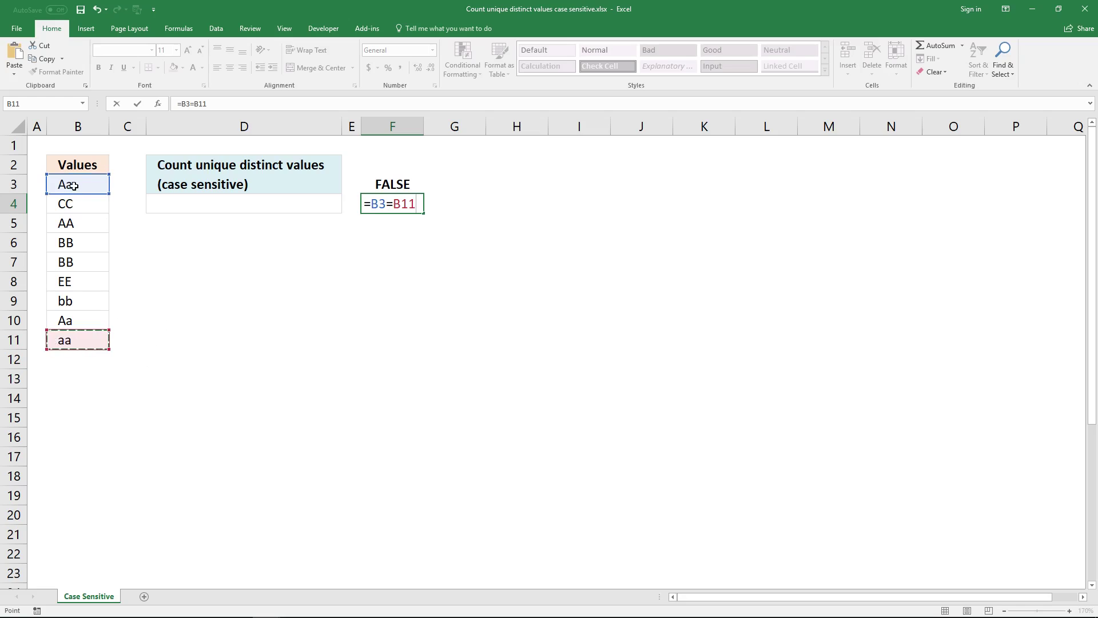
key(Return)
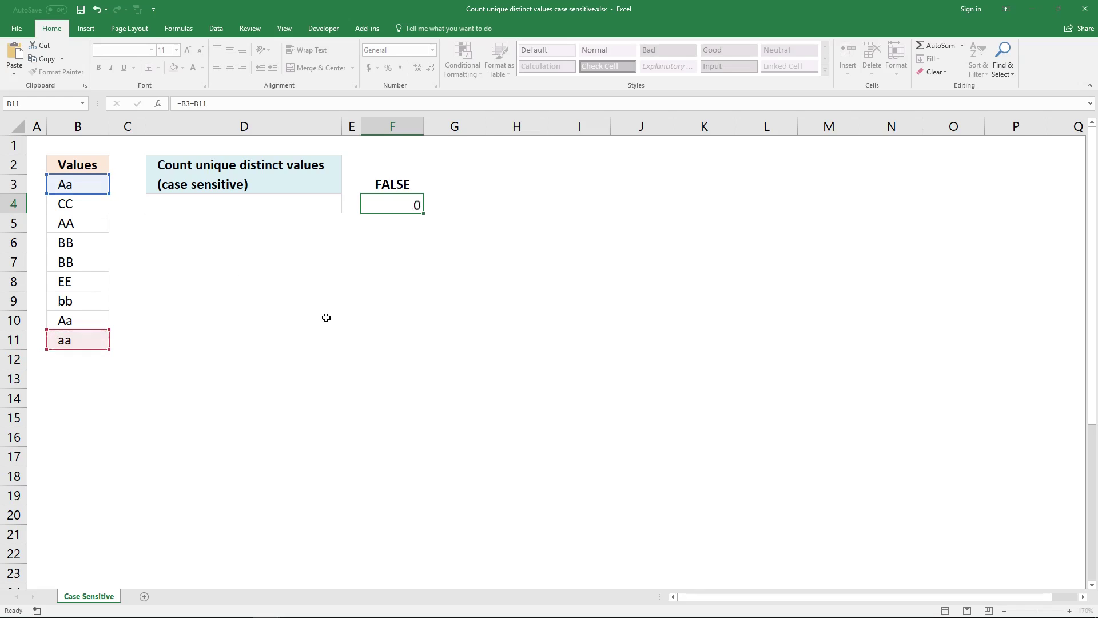
click(386, 206)
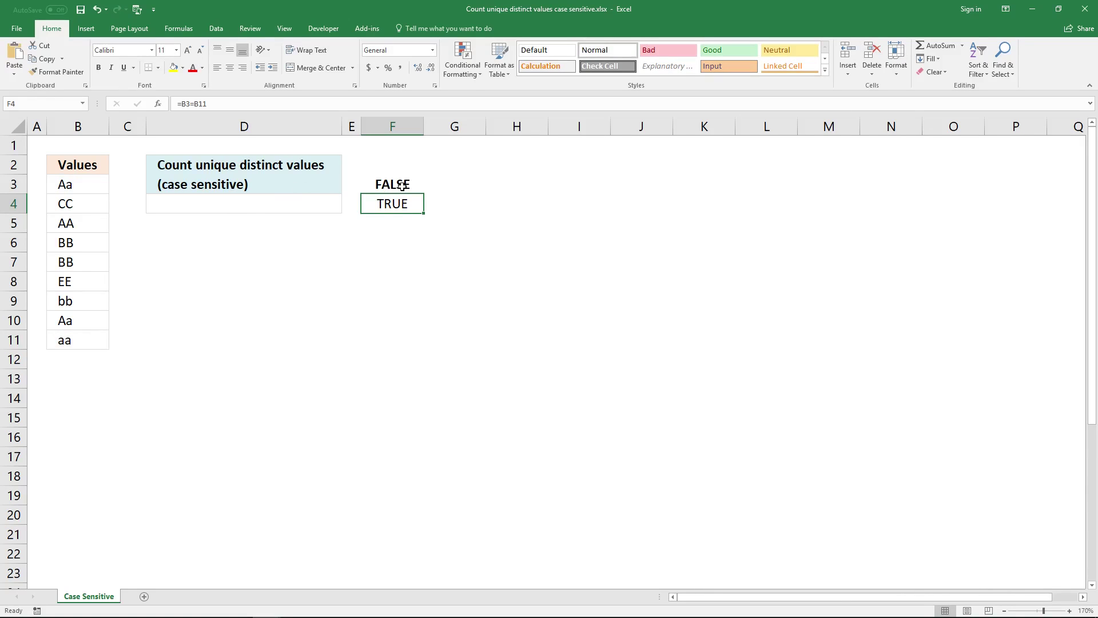
- Clear the test formulas in F3:F4 and paste a values-only copy of B3:B11 starting at F3
drag(402, 185, 406, 205)
key(Delete)
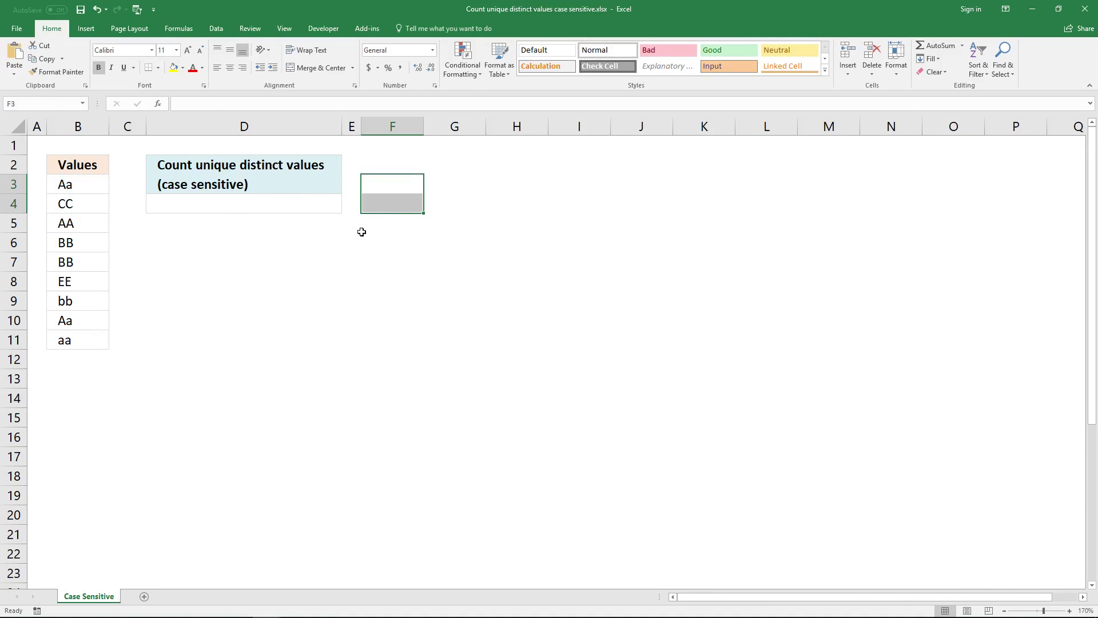
click(61, 184)
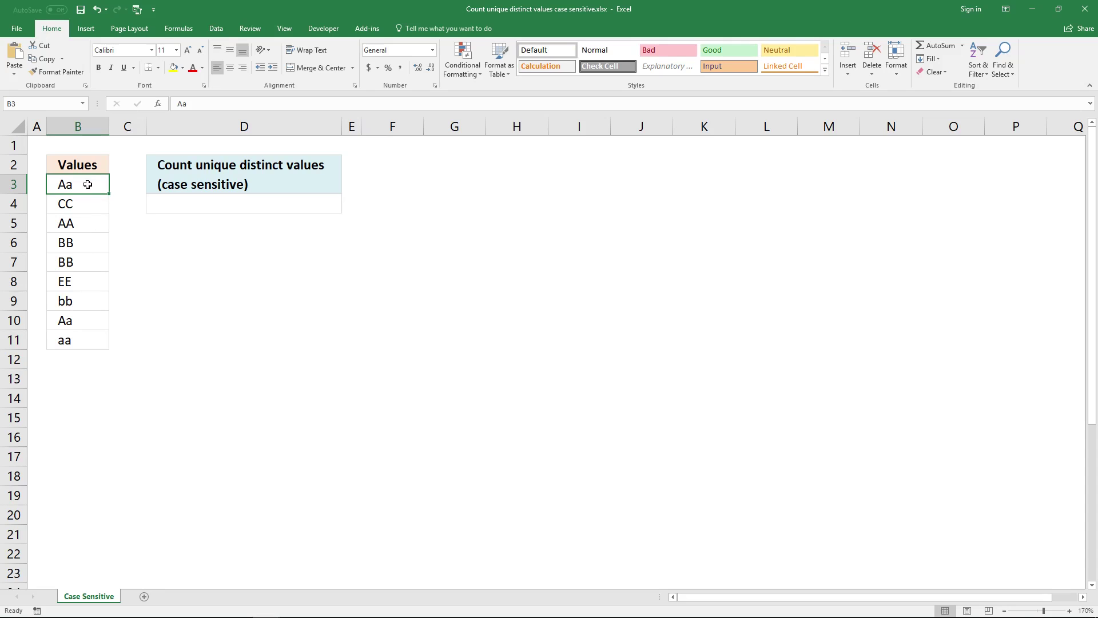
drag(85, 182, 81, 338)
key(ctrl+c)
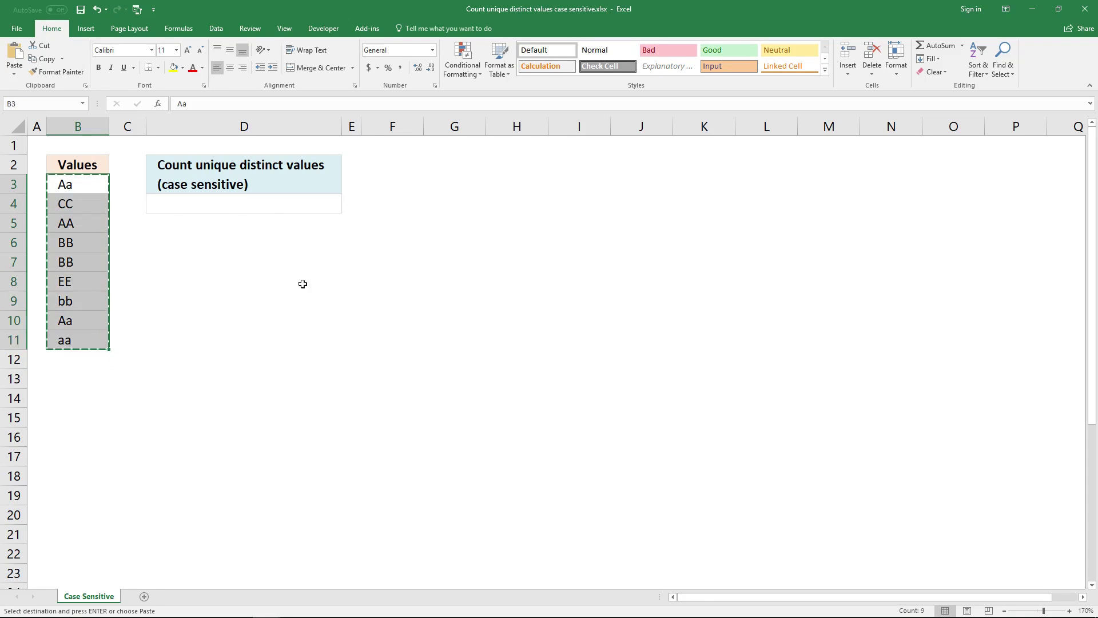
right_click(400, 184)
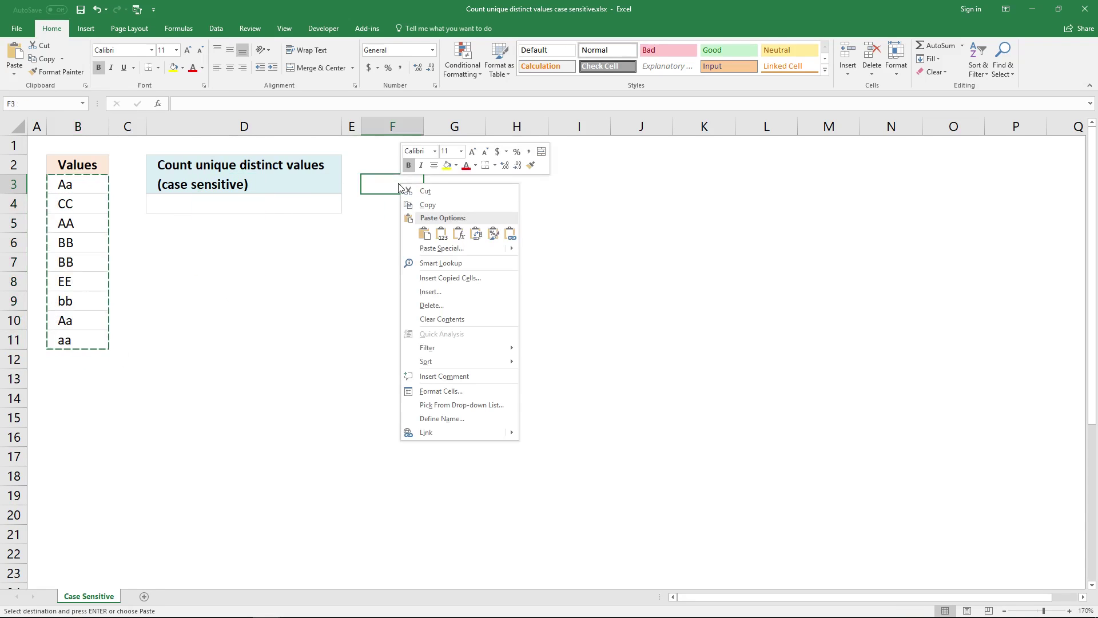
click(448, 250)
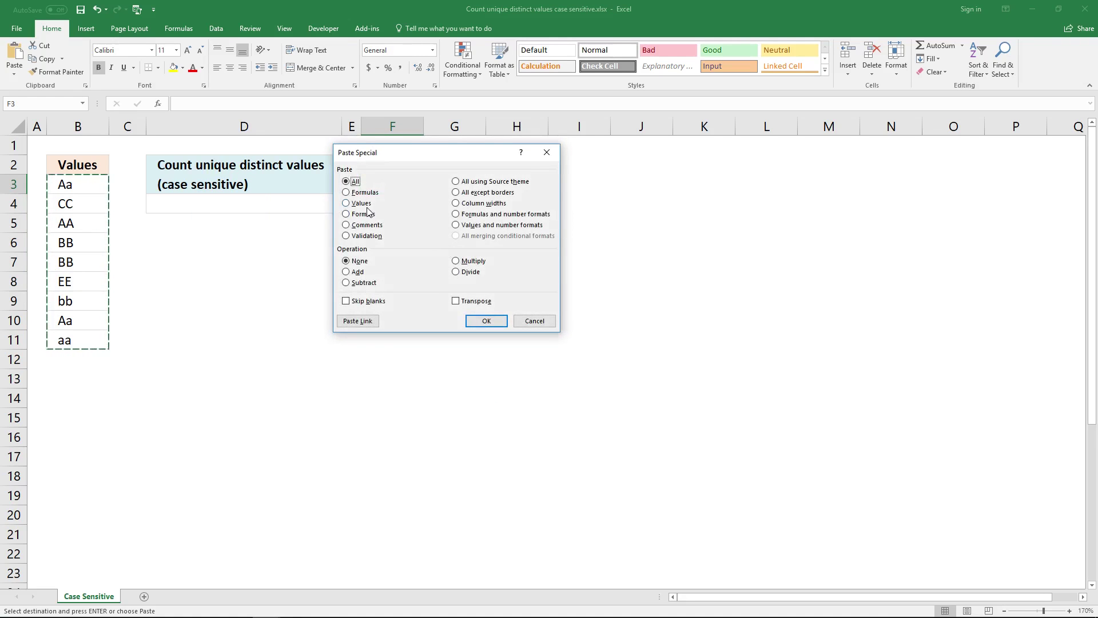
click(365, 204)
key(Return)
key(Escape)
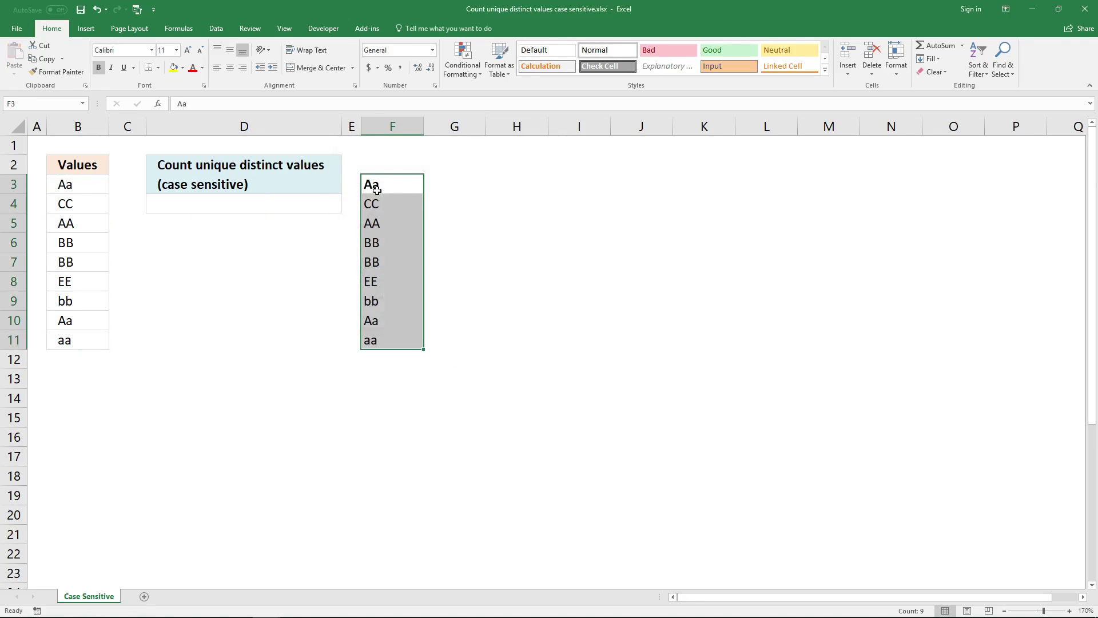
- Copy F3:F11 and paste it transposed into row 2 starting at G2
key(ctrl+c)
right_click(448, 166)
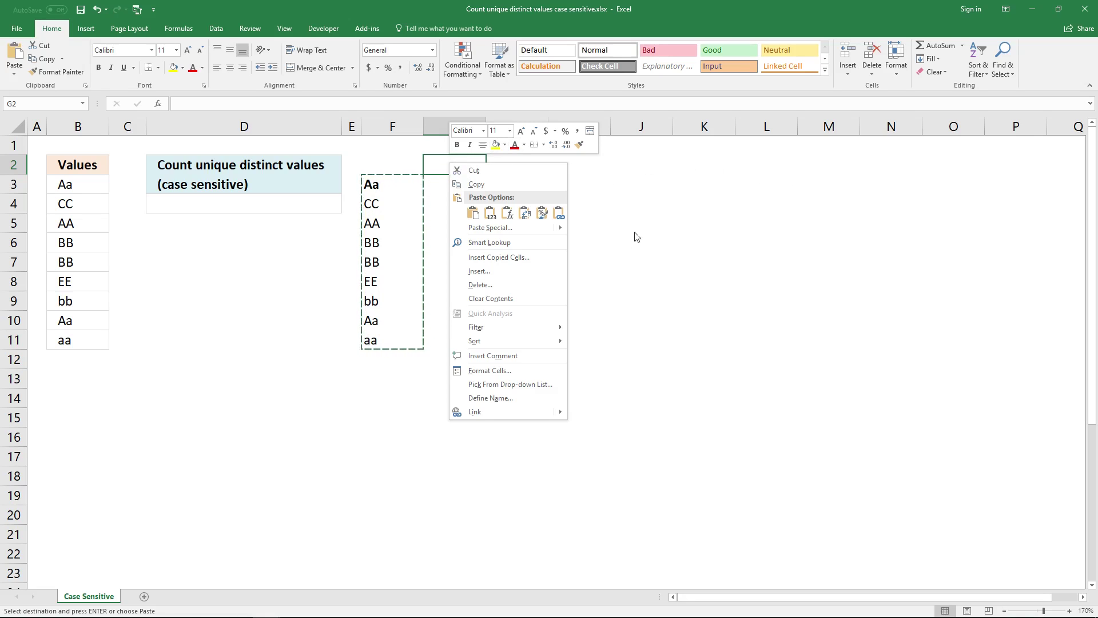
mouse_move(559, 230)
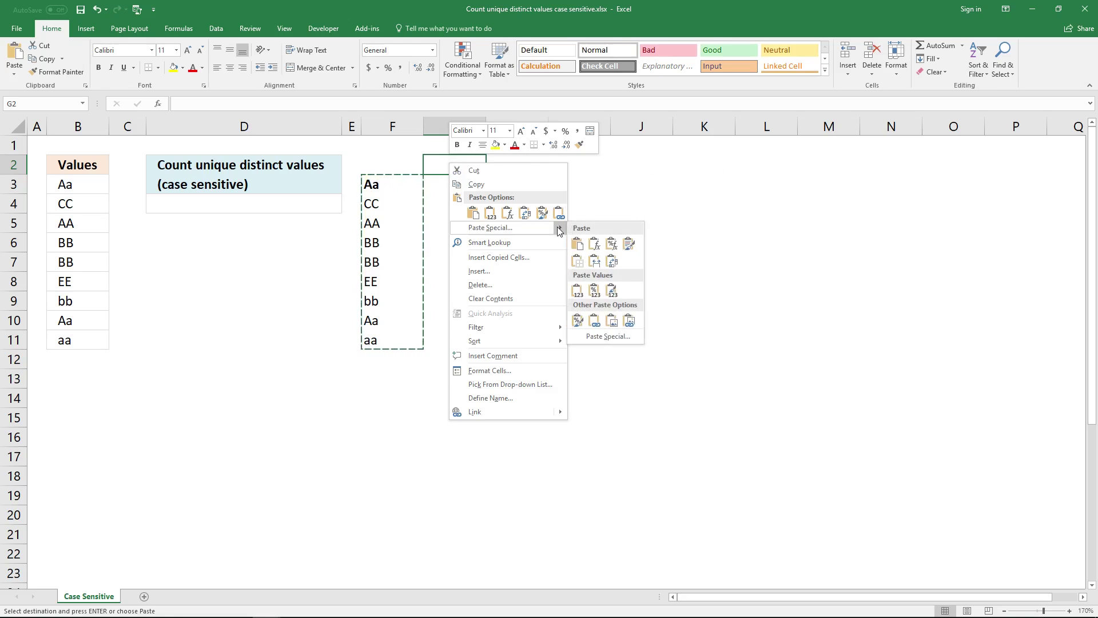
click(534, 228)
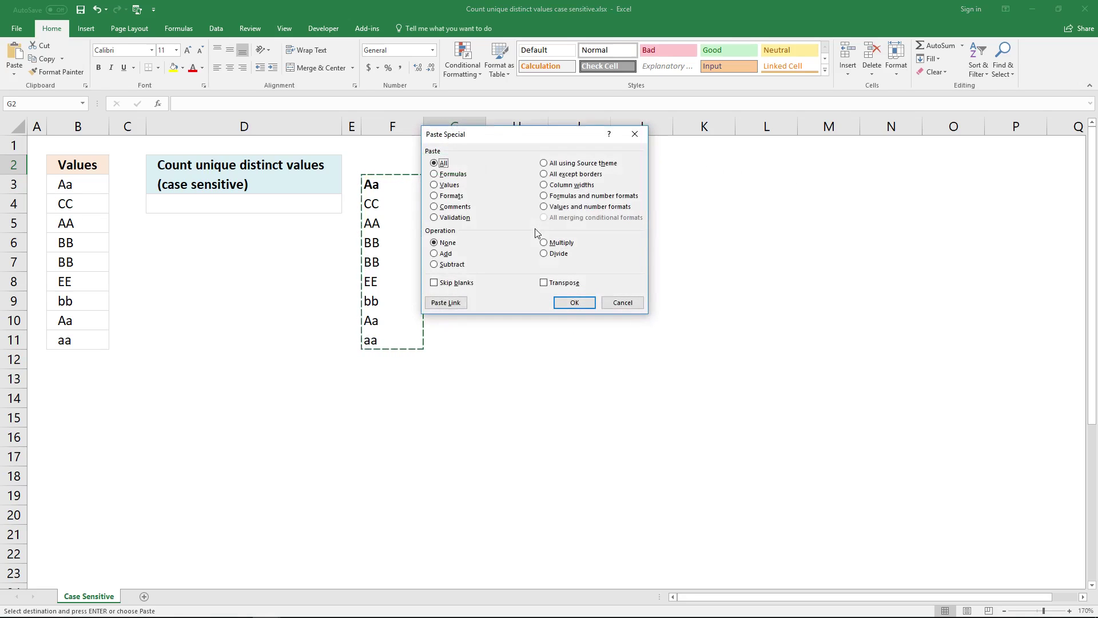
click(544, 283)
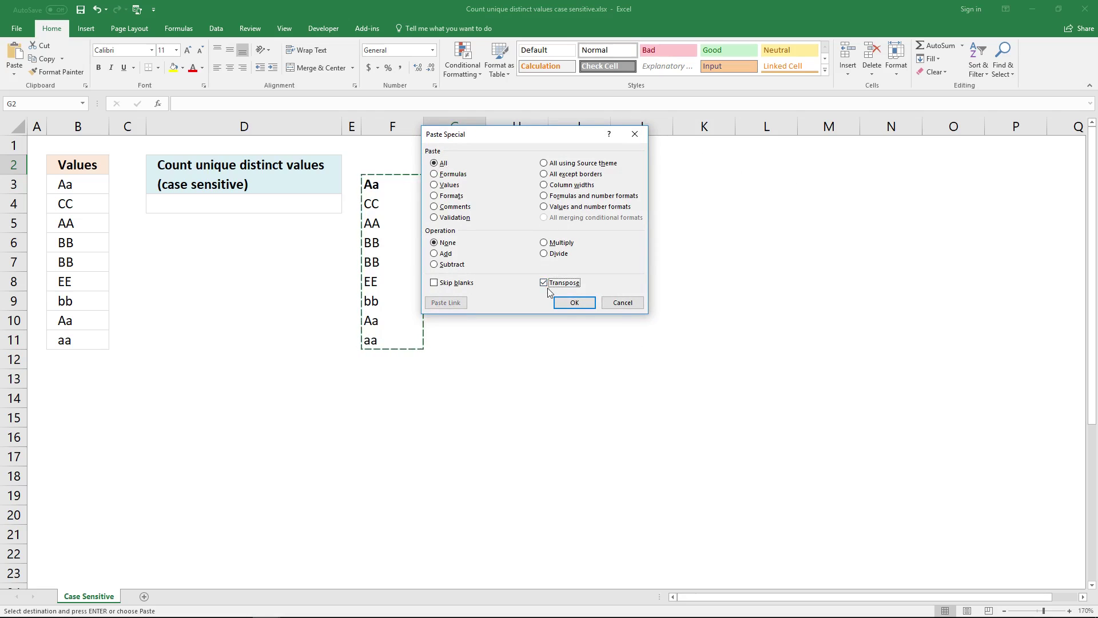
click(591, 306)
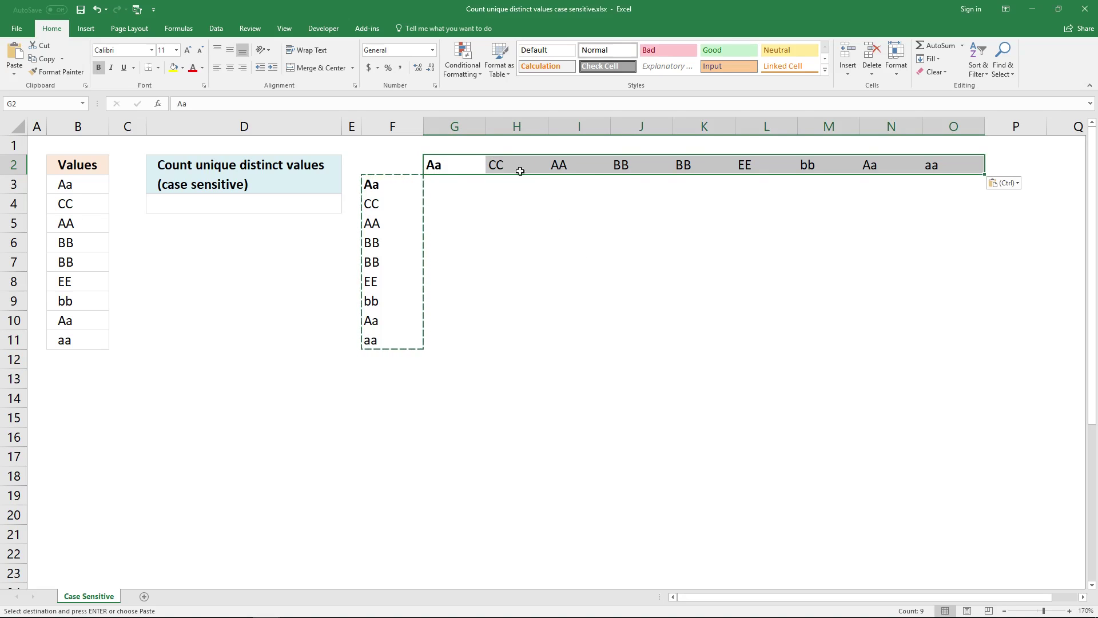
- Autofit the widths of columns G through O to the transposed values and end the copy mode
click(482, 128)
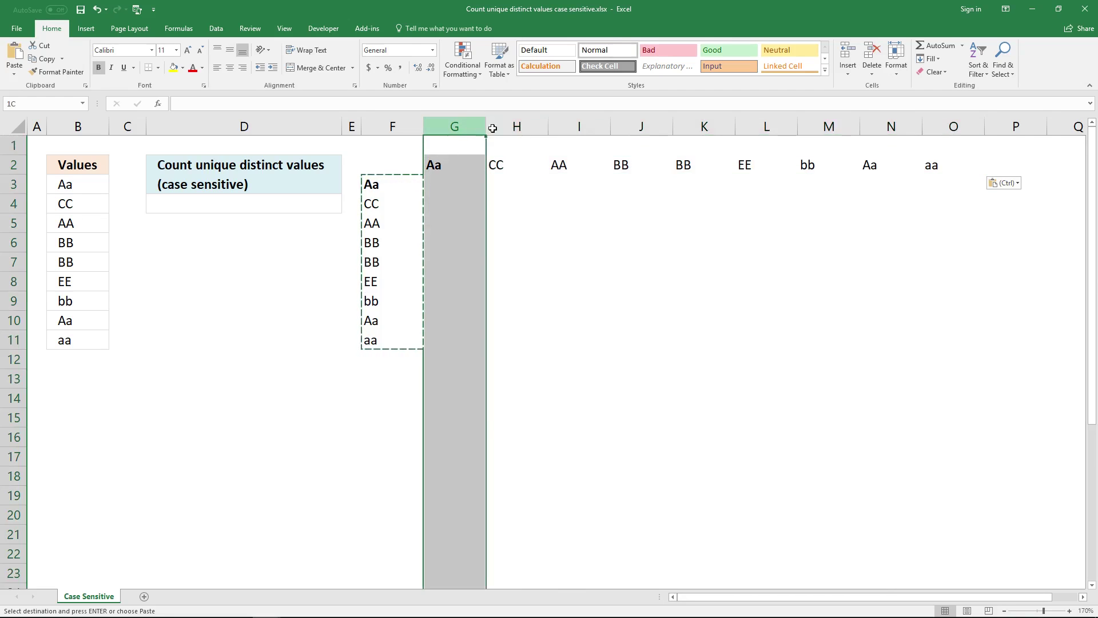
drag(492, 128, 954, 127)
double_click(922, 126)
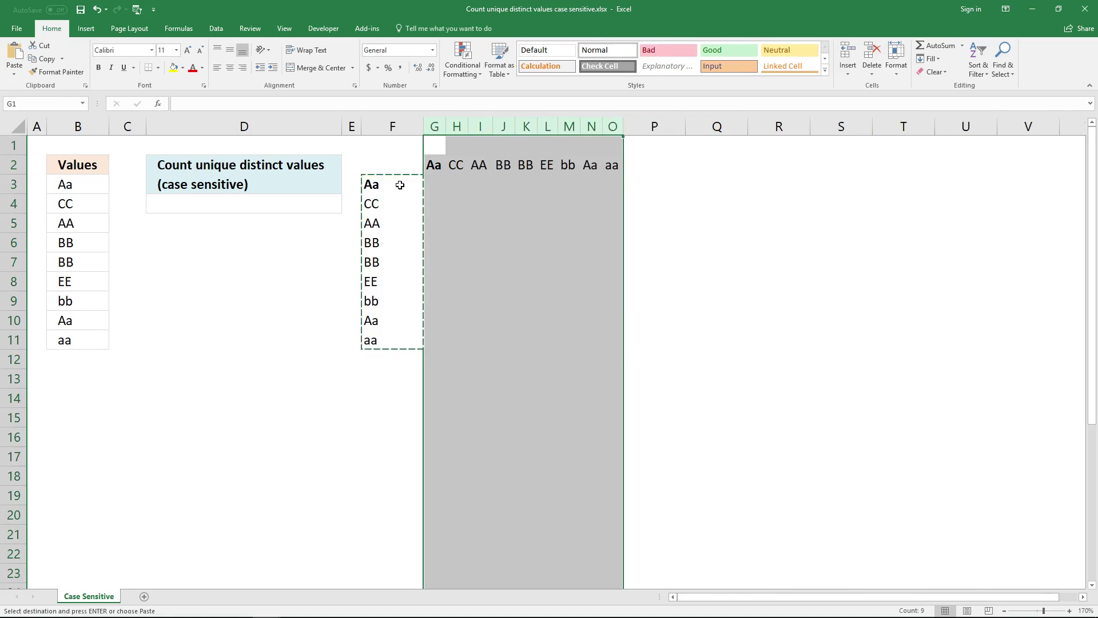
key(Escape)
- Enter =EXACT(B3:B11,TRANSPOSE(B3:B11)) in G3 as an array formula
click(435, 184)
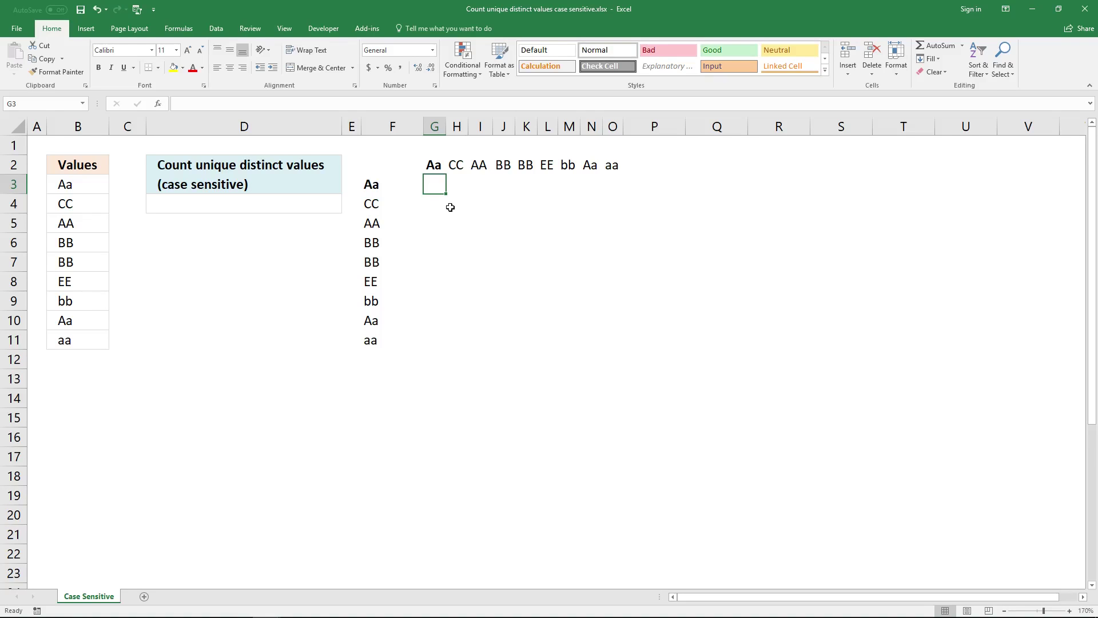
text(=)
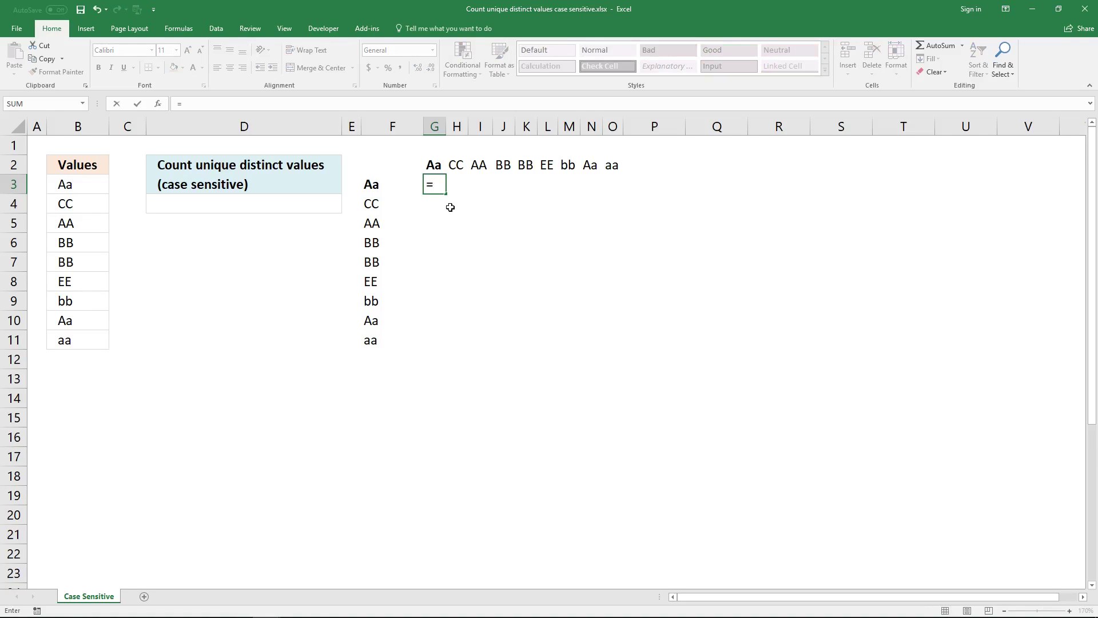
text(EXACT()
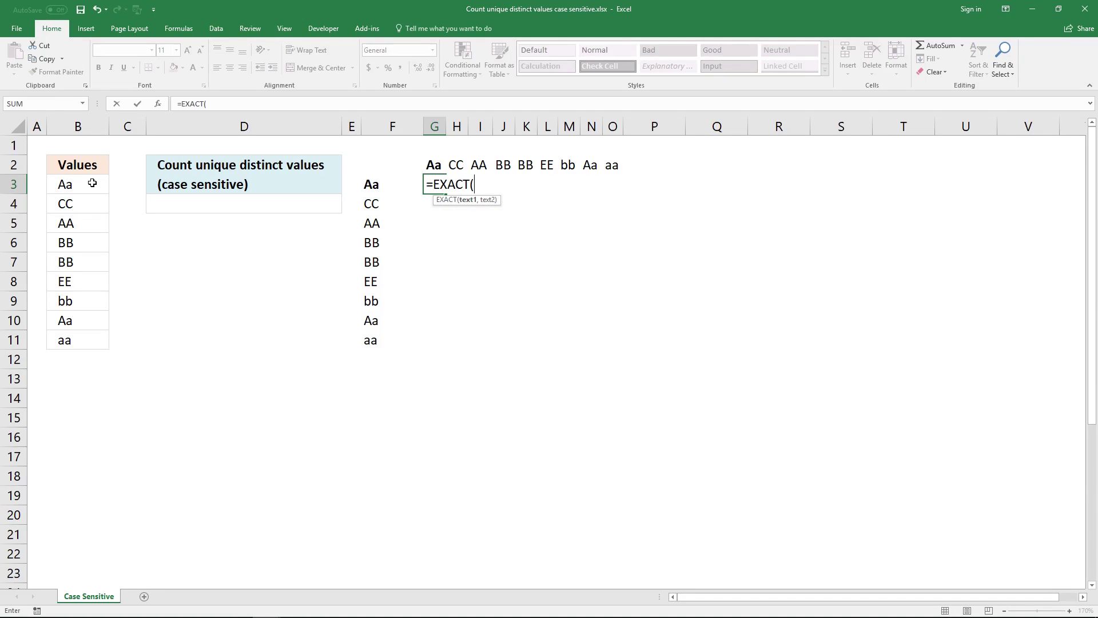
drag(92, 182, 75, 338)
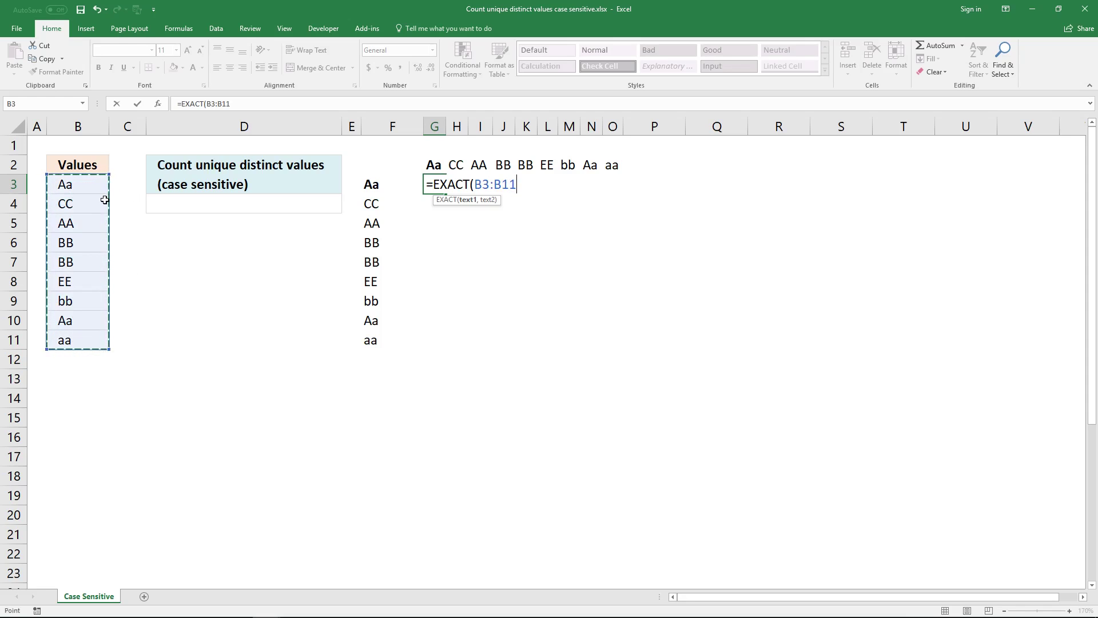
text(,)
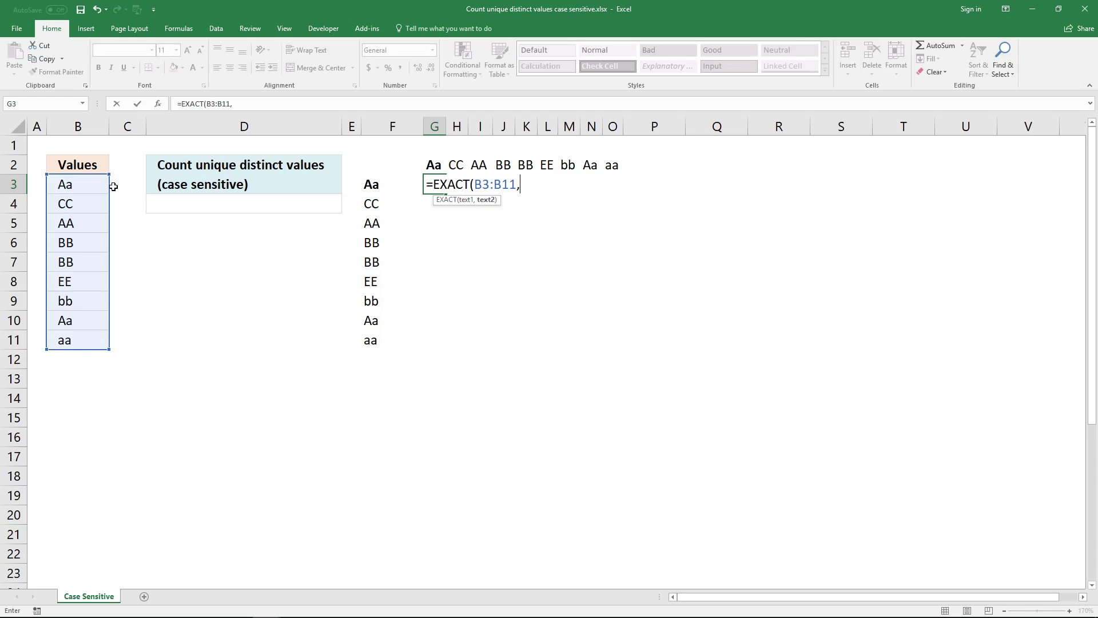
text(TRANSP)
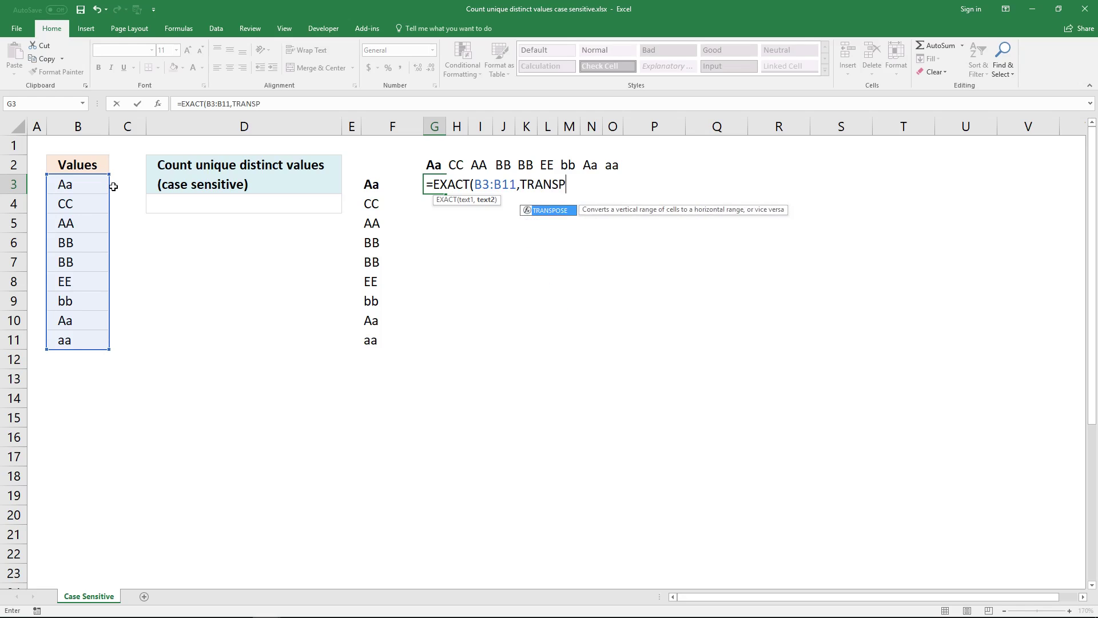
text(OSE()
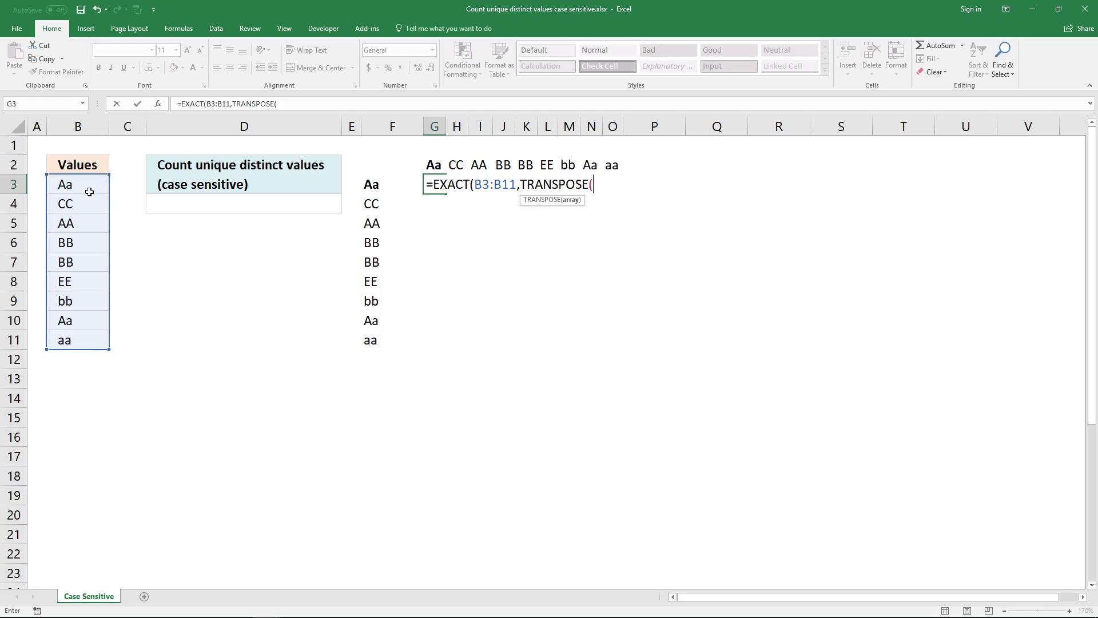
drag(76, 185, 74, 333)
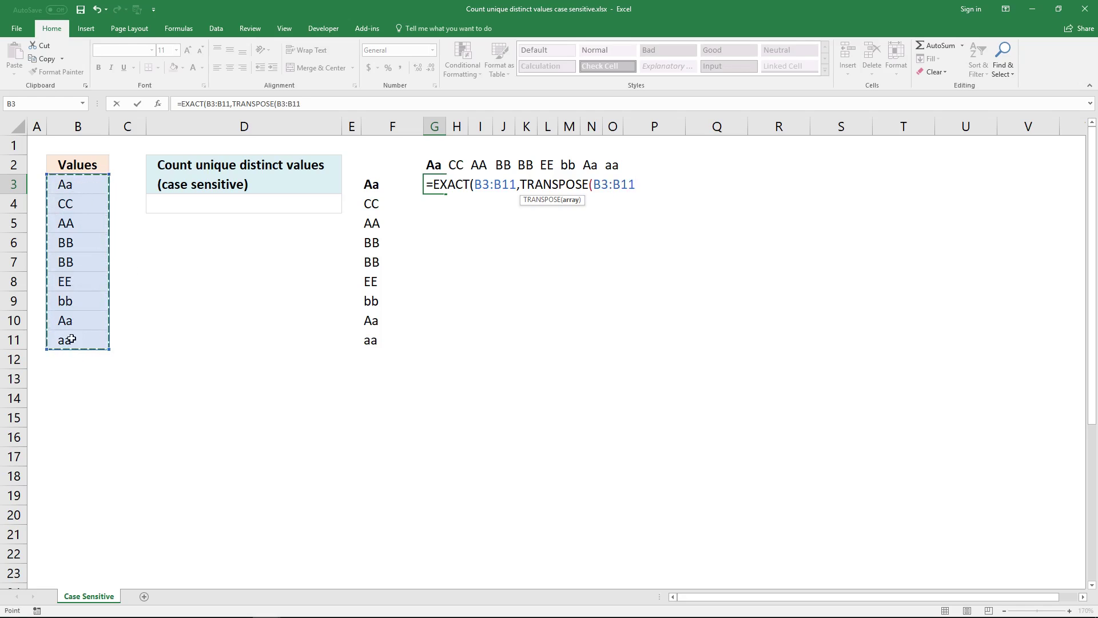
text())
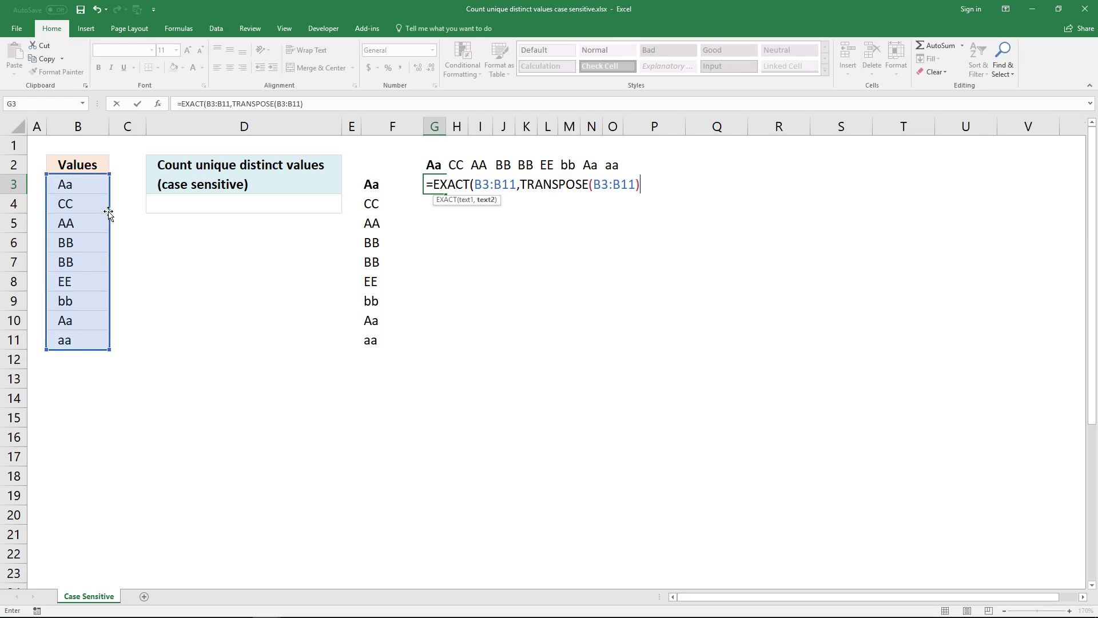
text())
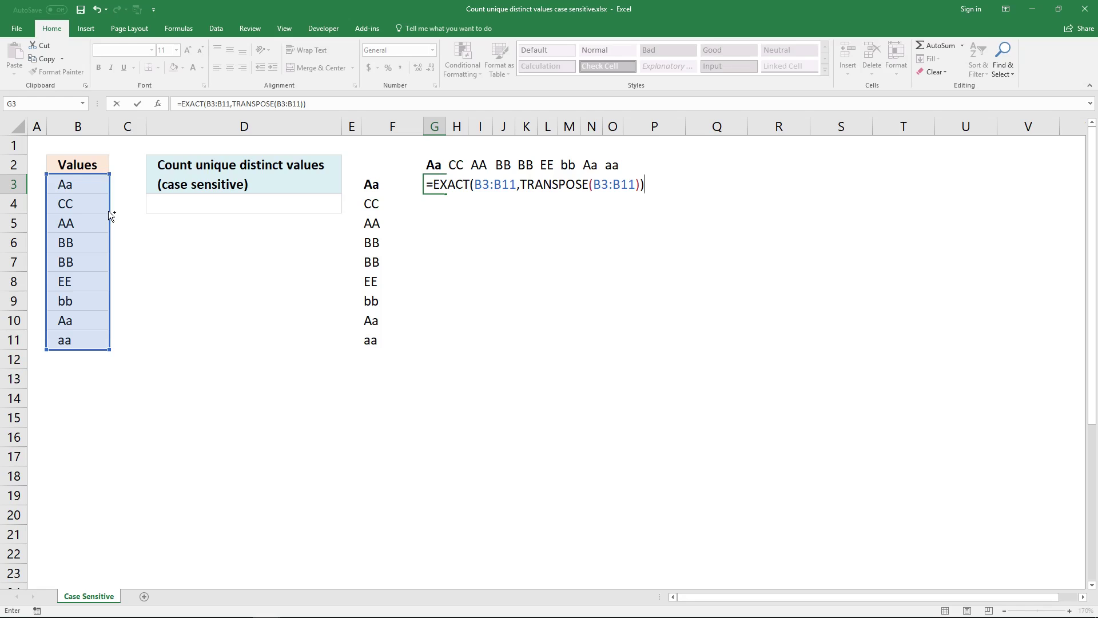
key(ctrl+shift+Return)
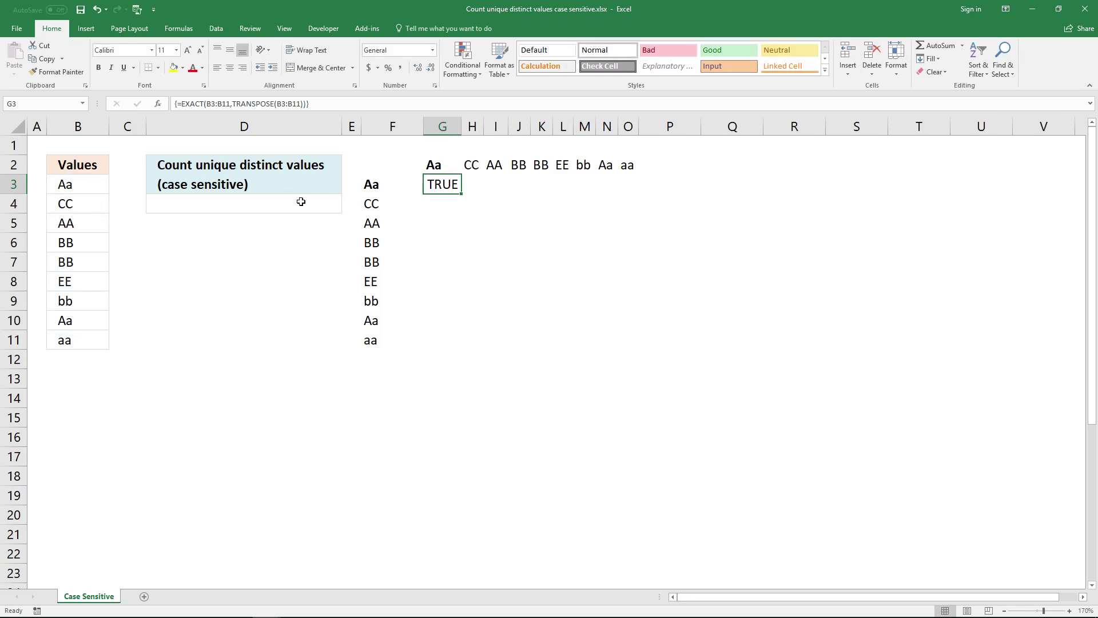
- Extend the array formula =EXACT(B3:B11,TRANSPOSE(B3:B11)) over the whole comparison grid G3:O11
drag(437, 188, 635, 340)
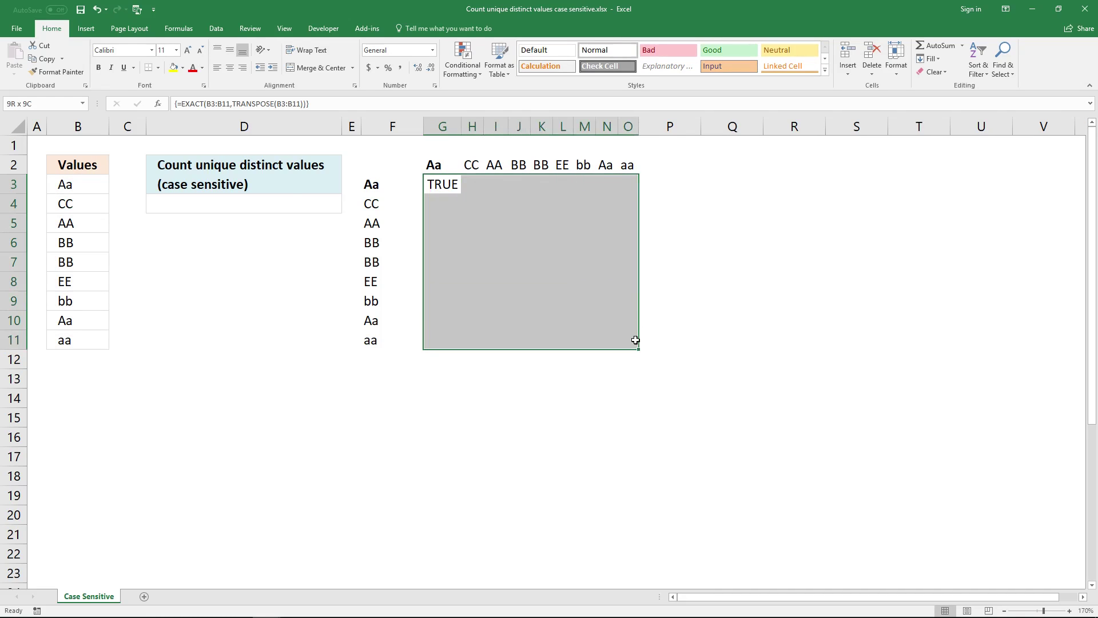
click(428, 105)
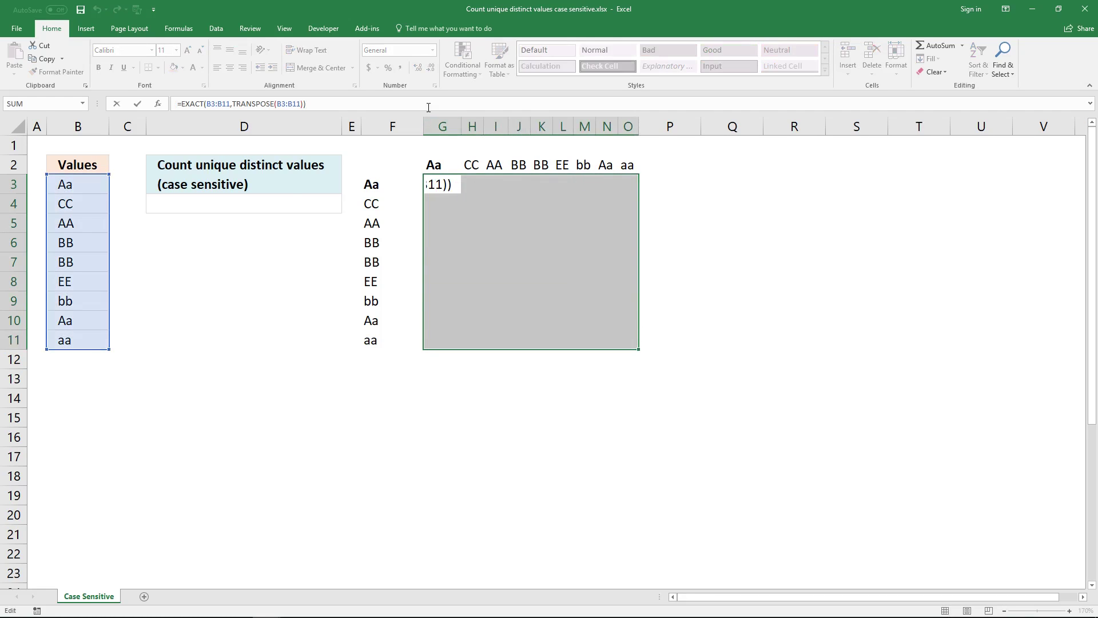
key(ctrl+shift+Return)
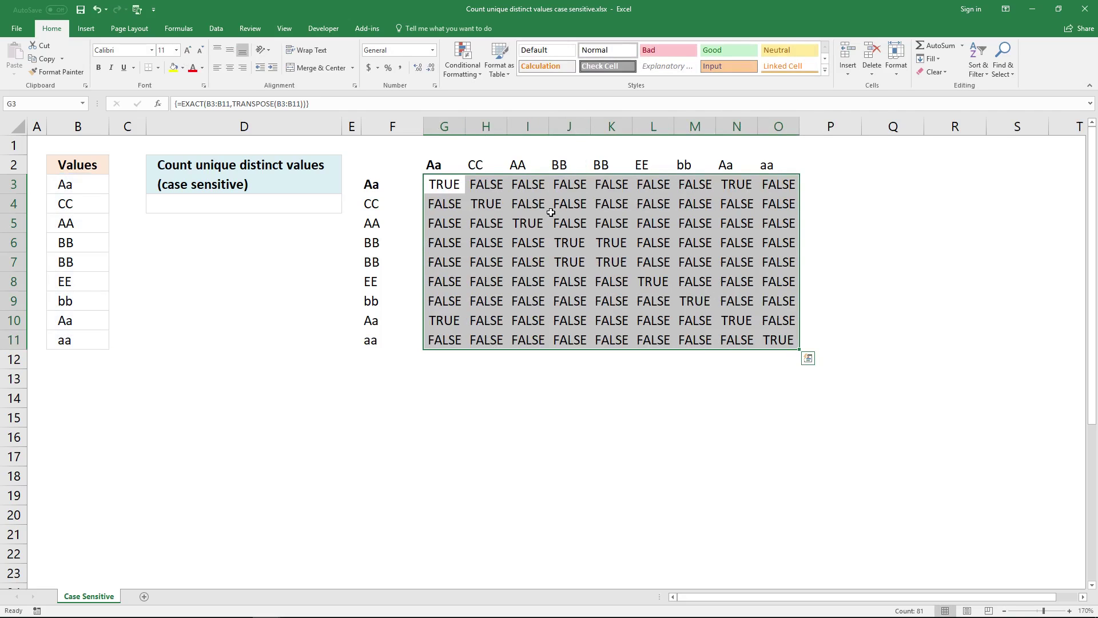
- Examine how the grid result in G3 relates to the row value in F3 and the column value in G2
click(450, 184)
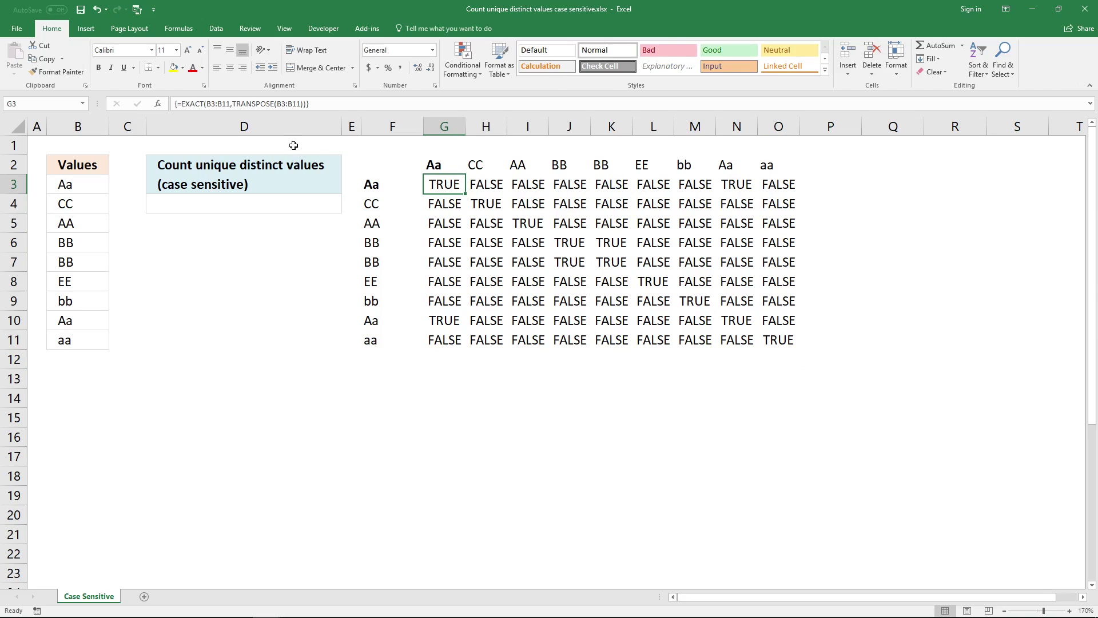
click(370, 182)
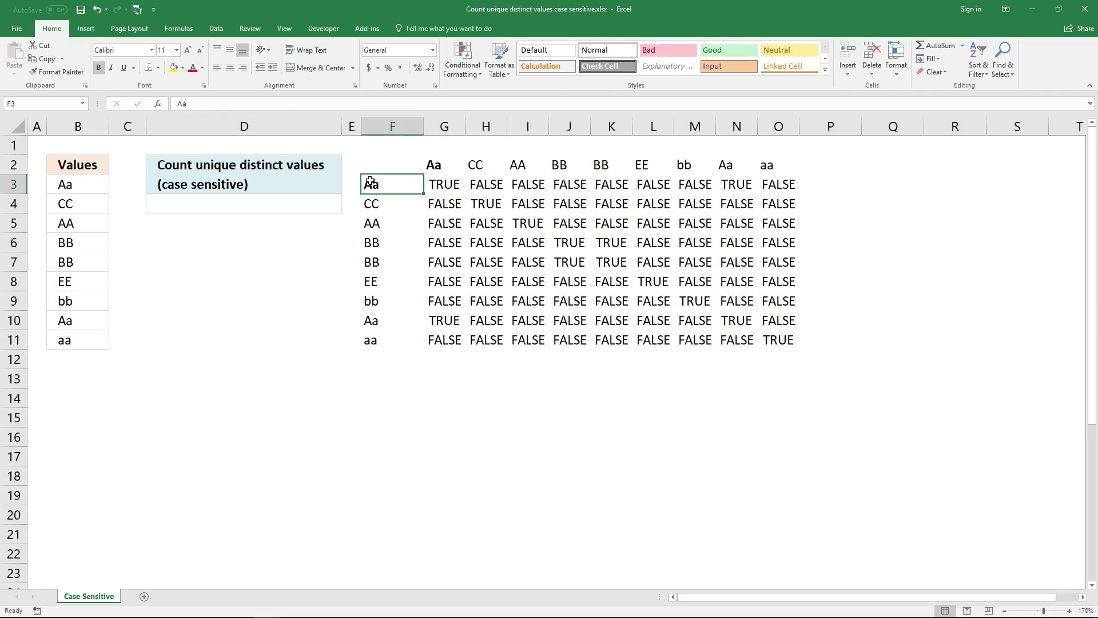
click(426, 165)
click(382, 187)
click(438, 207)
click(436, 166)
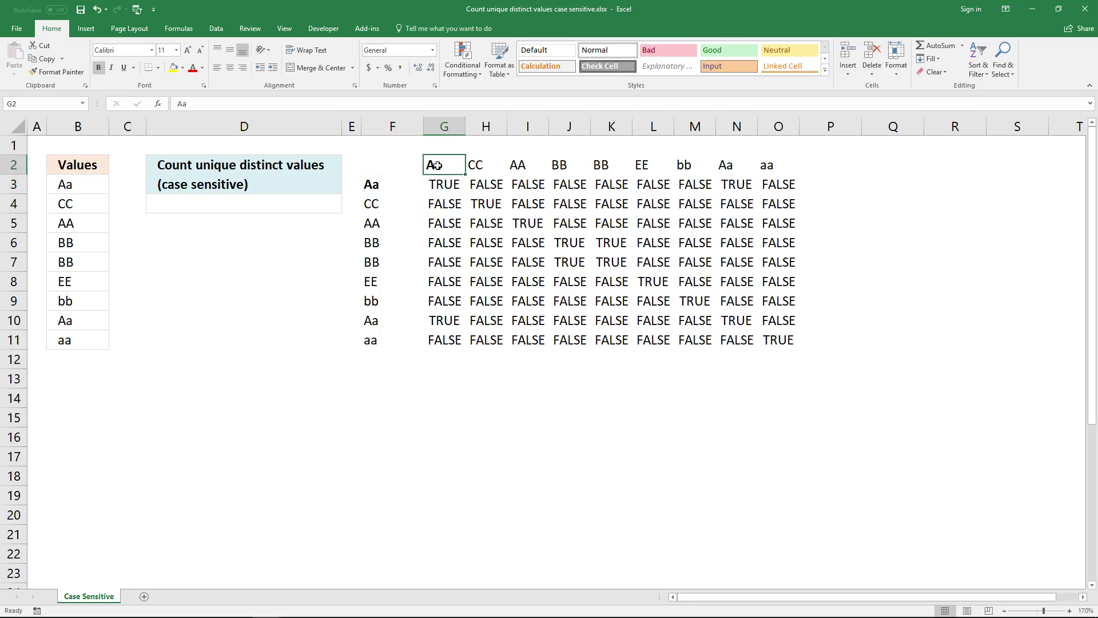
click(376, 205)
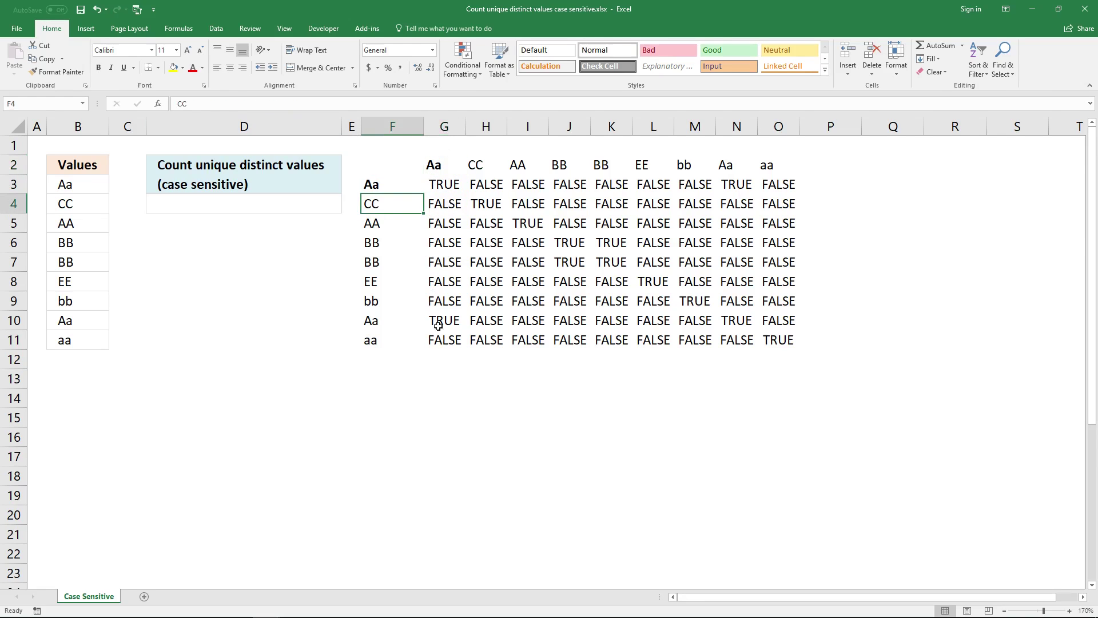
click(444, 184)
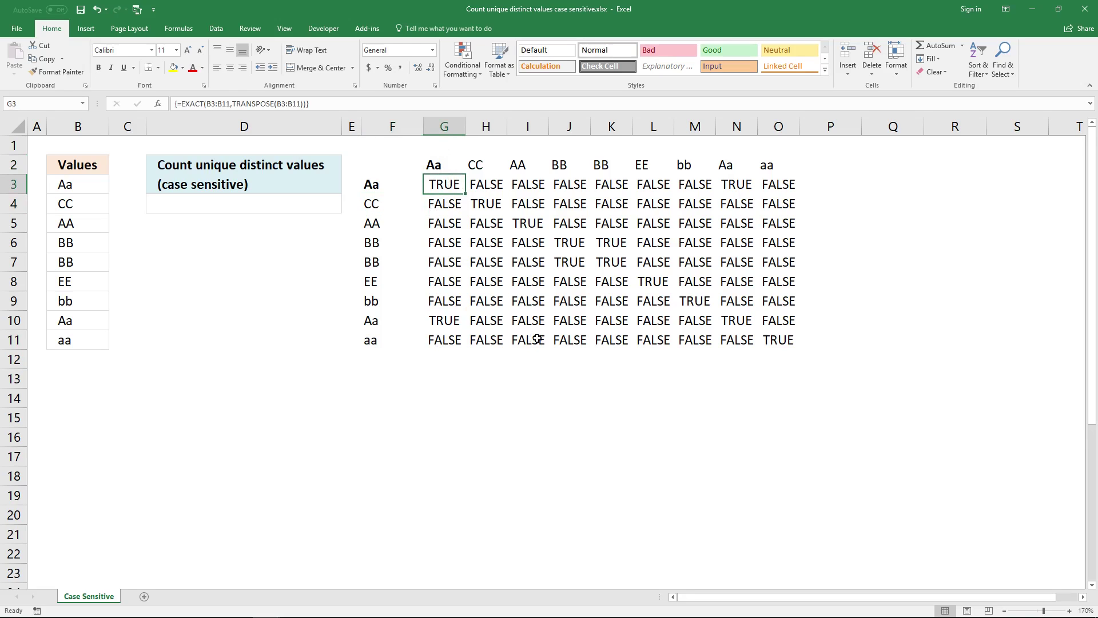
- Examine where the value Aa matches in column G and in row 3 of the comparison grid
click(438, 167)
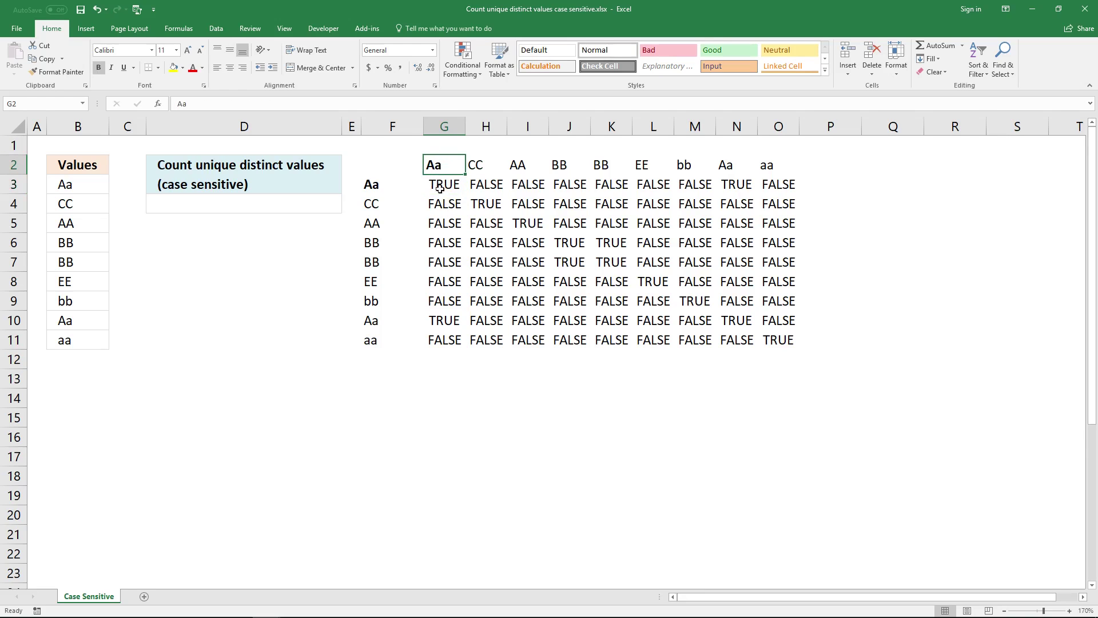
click(365, 327)
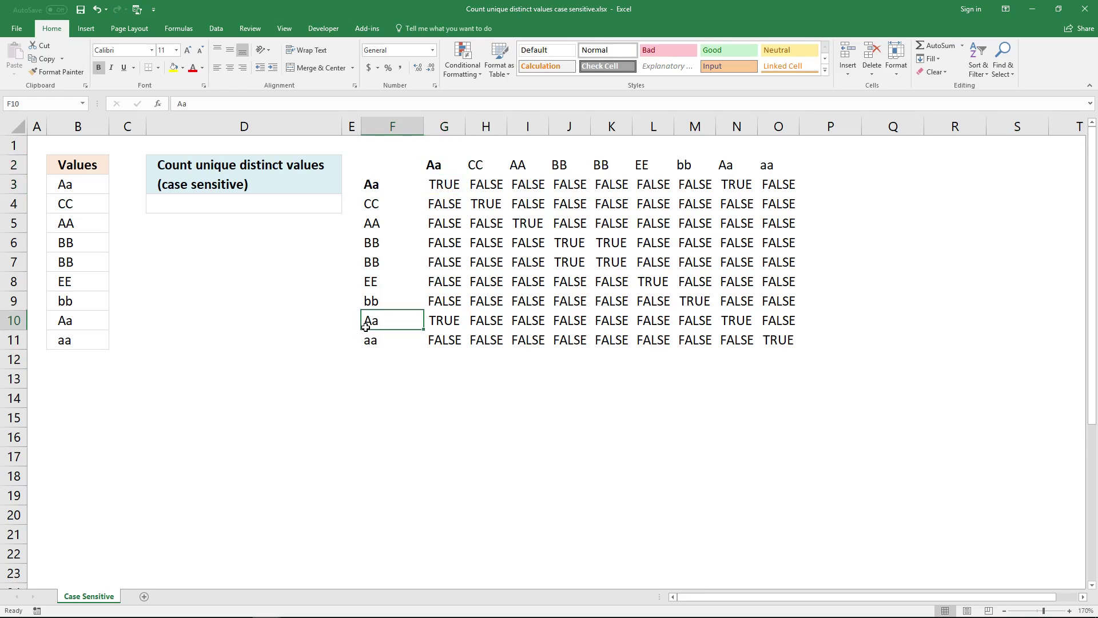
click(380, 189)
click(438, 185)
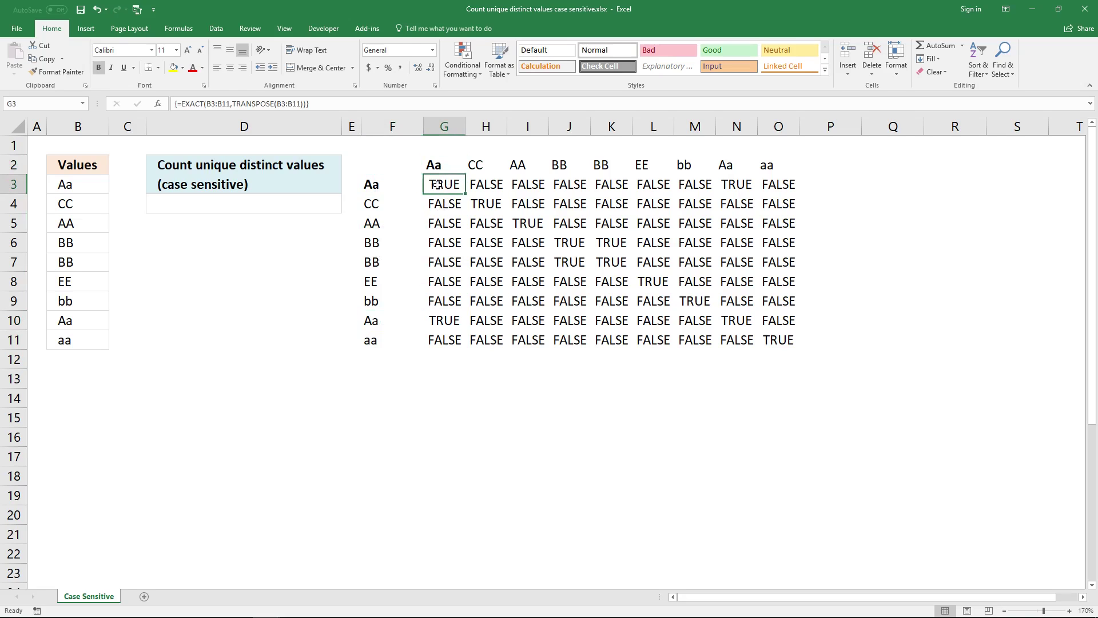
click(443, 317)
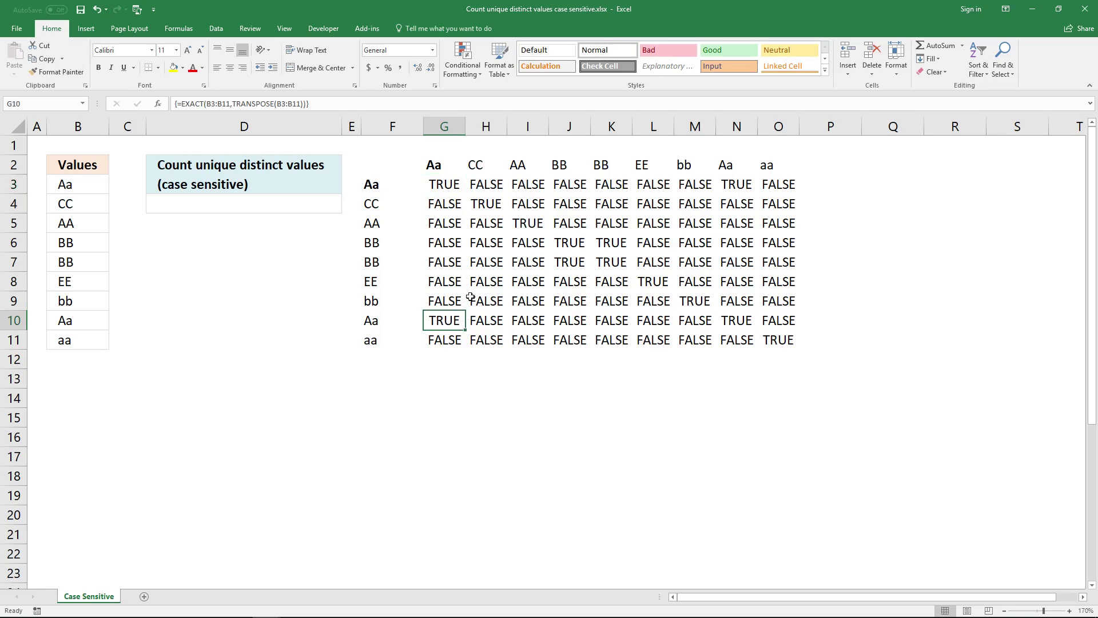
click(452, 192)
click(447, 319)
click(448, 183)
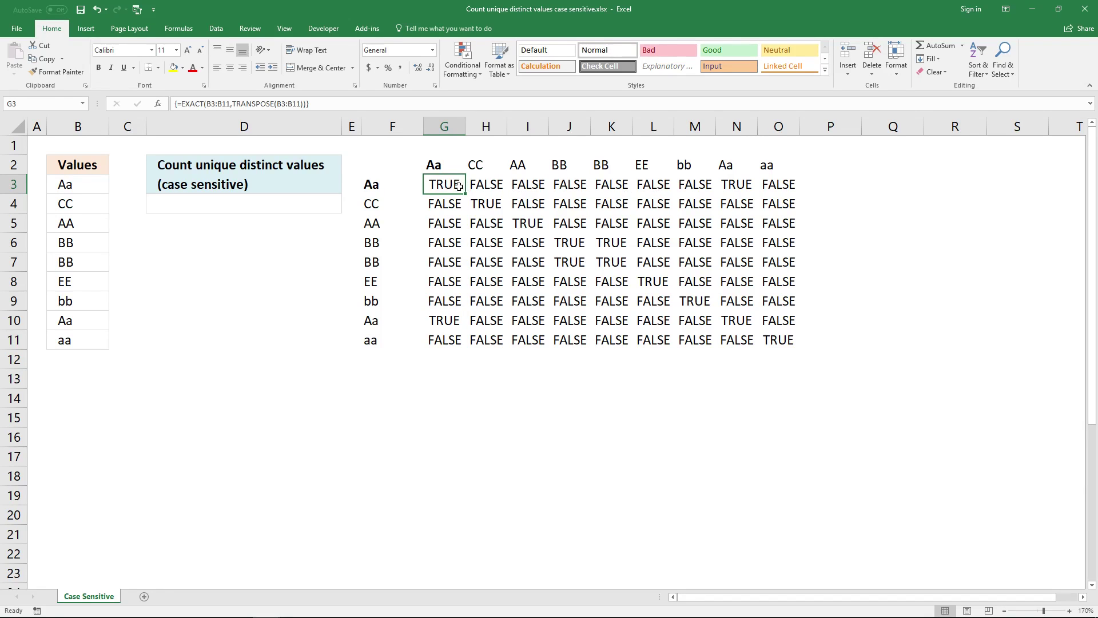
click(724, 184)
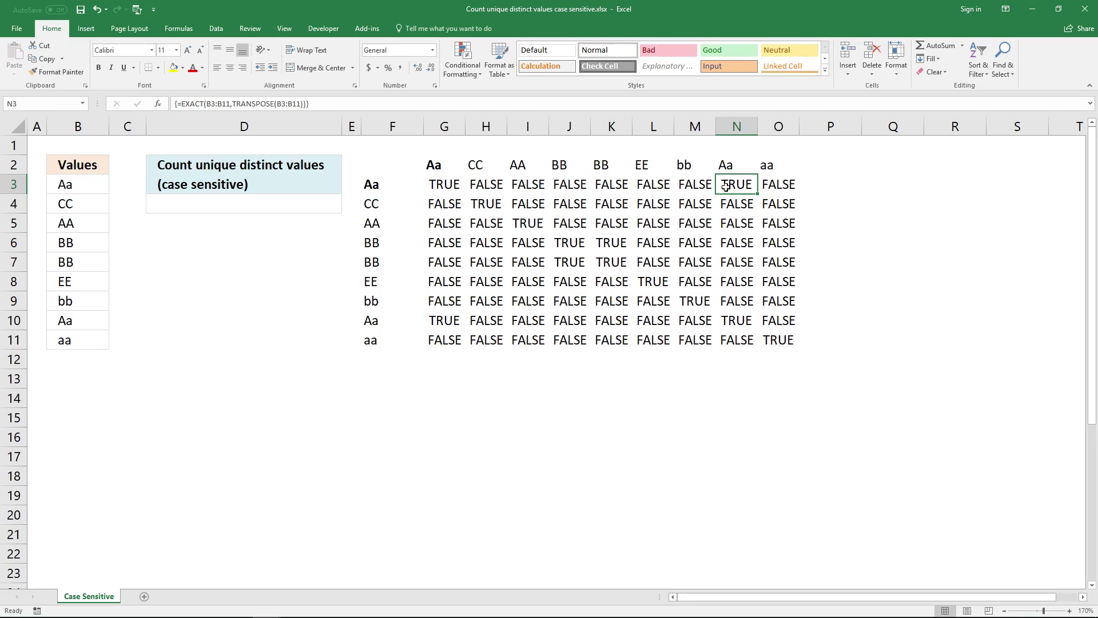
click(490, 183)
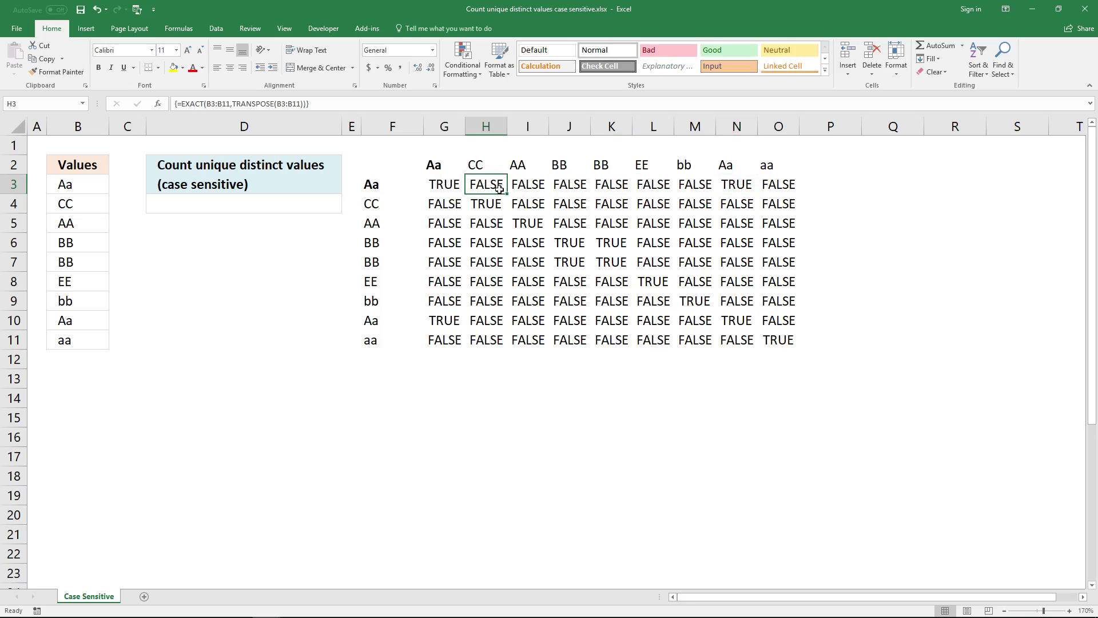
- Append *1 to the grid's array formula to convert its logical values to numbers, and center the contents of G3:O11
click(461, 186)
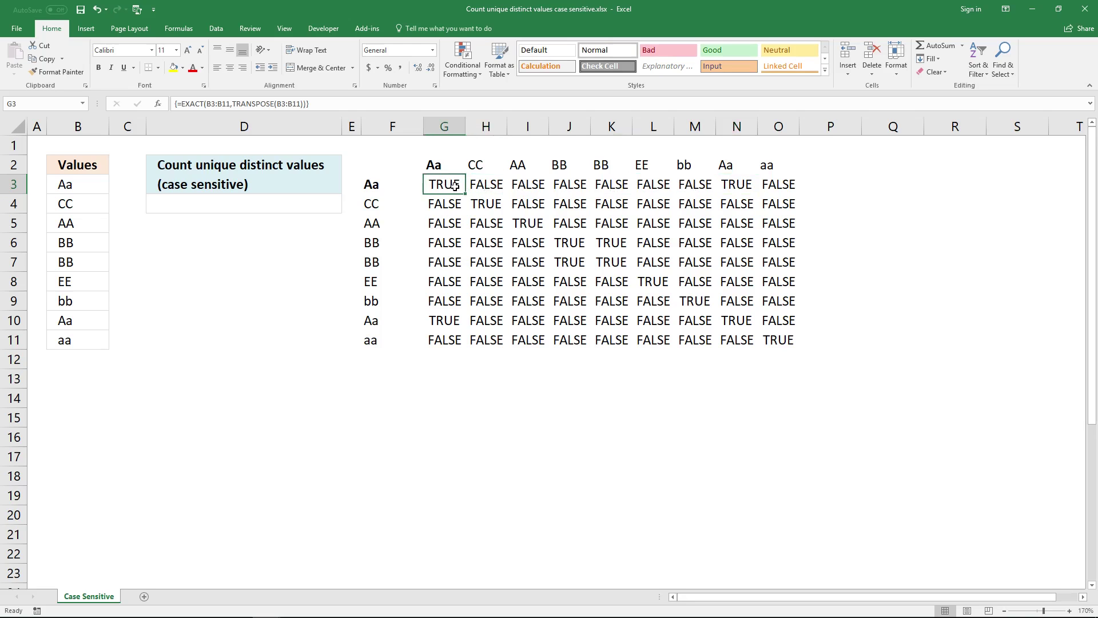
click(346, 104)
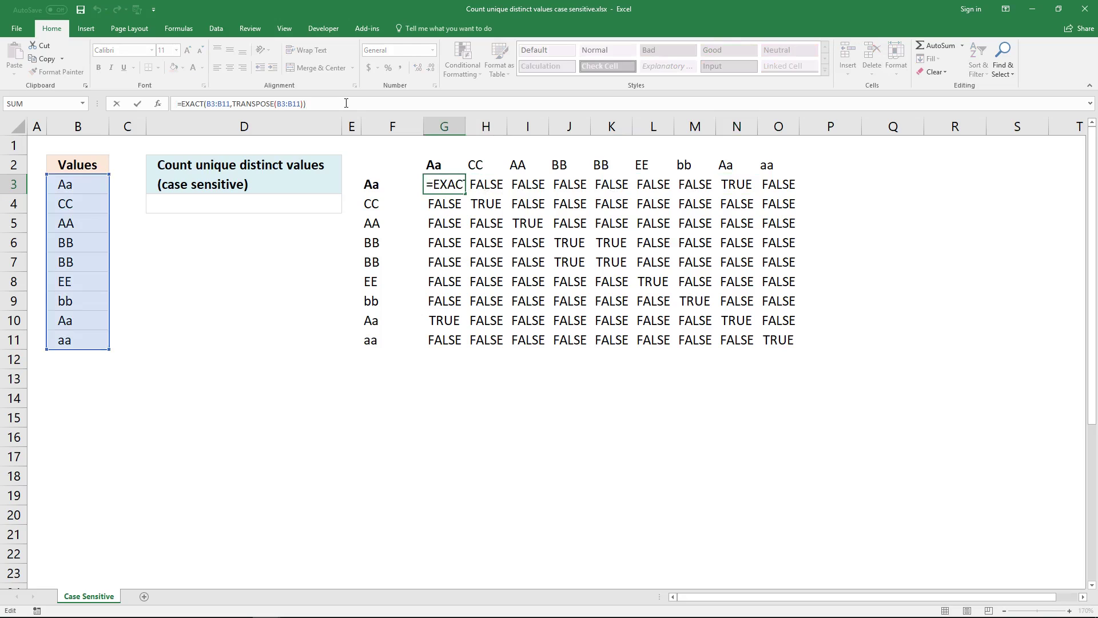
text(*1)
key(ctrl+shift+Return)
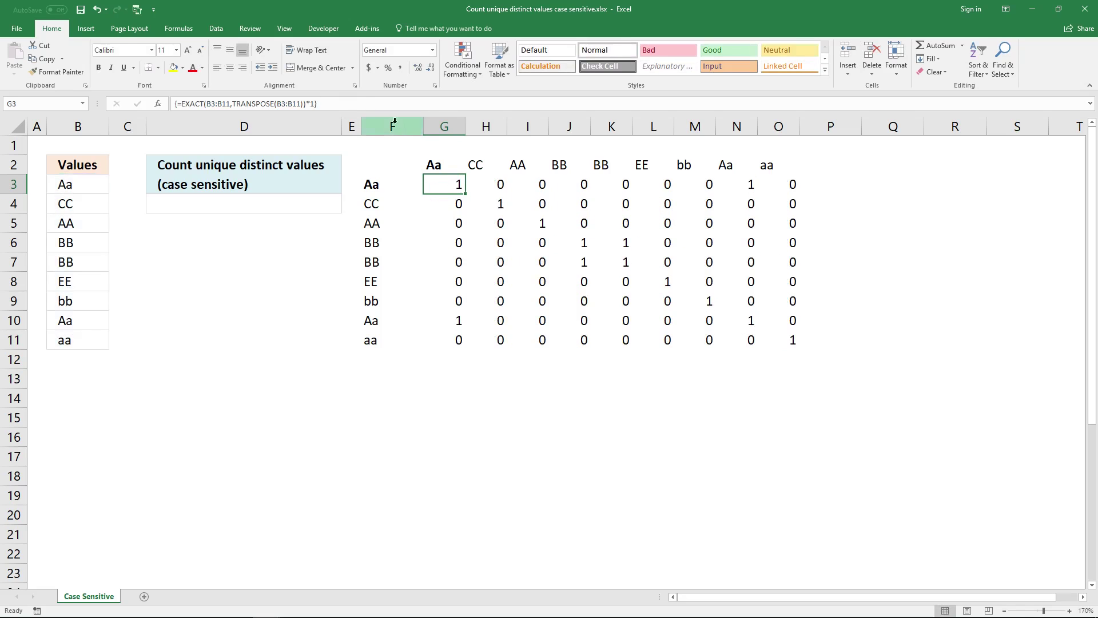
drag(436, 180, 791, 338)
click(229, 68)
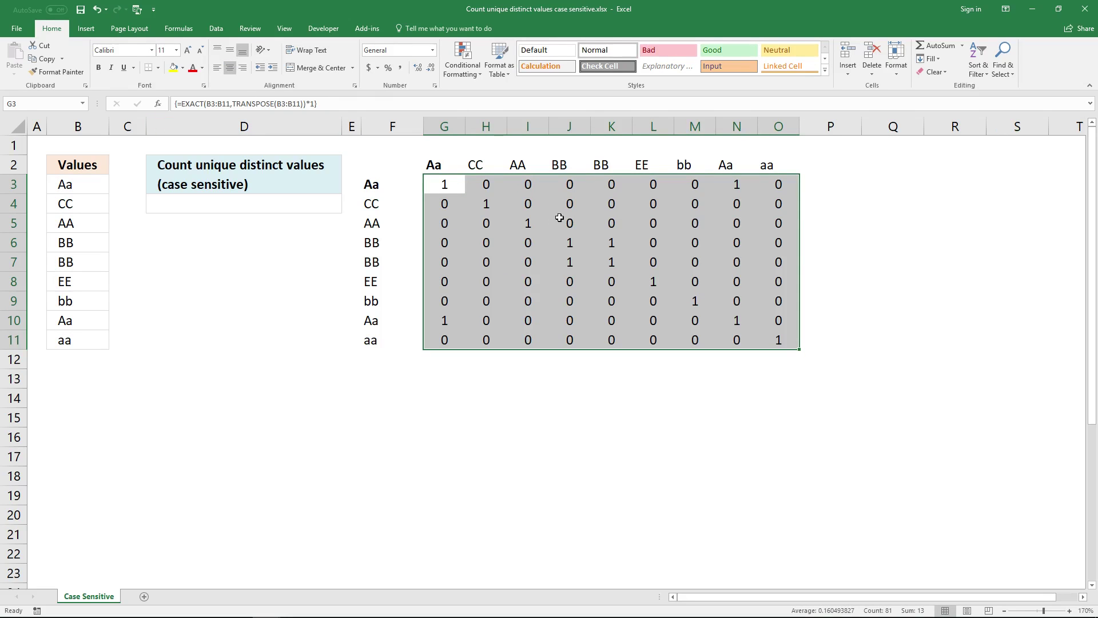
click(455, 184)
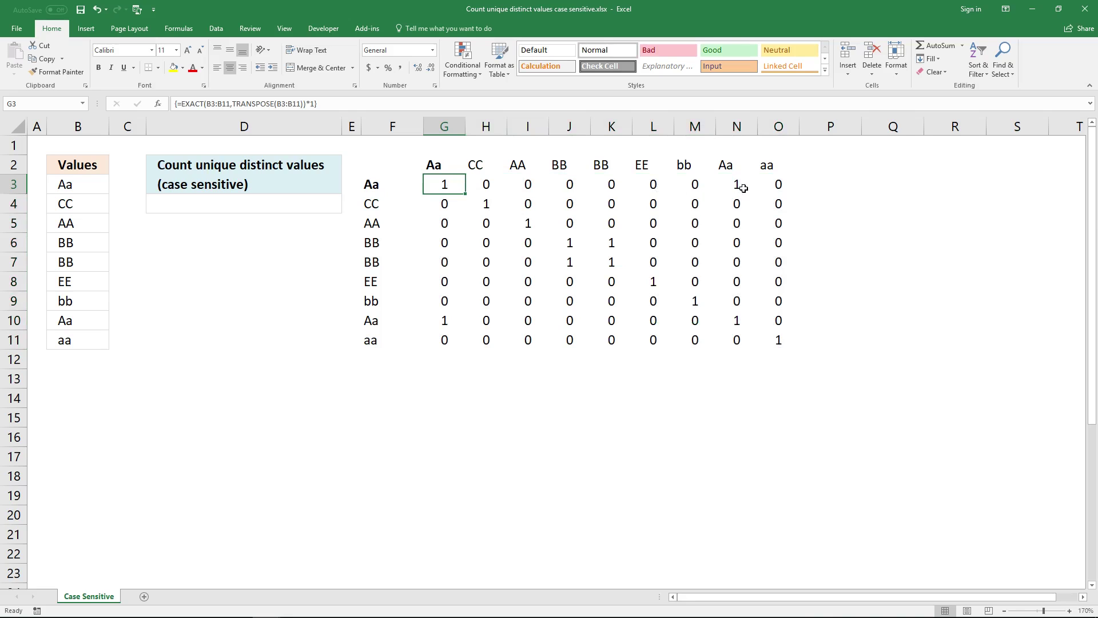
- Narrow column P and store the formula start =MMULT( as text in Q3 with a leading apostrophe
drag(858, 121, 830, 122)
click(846, 185)
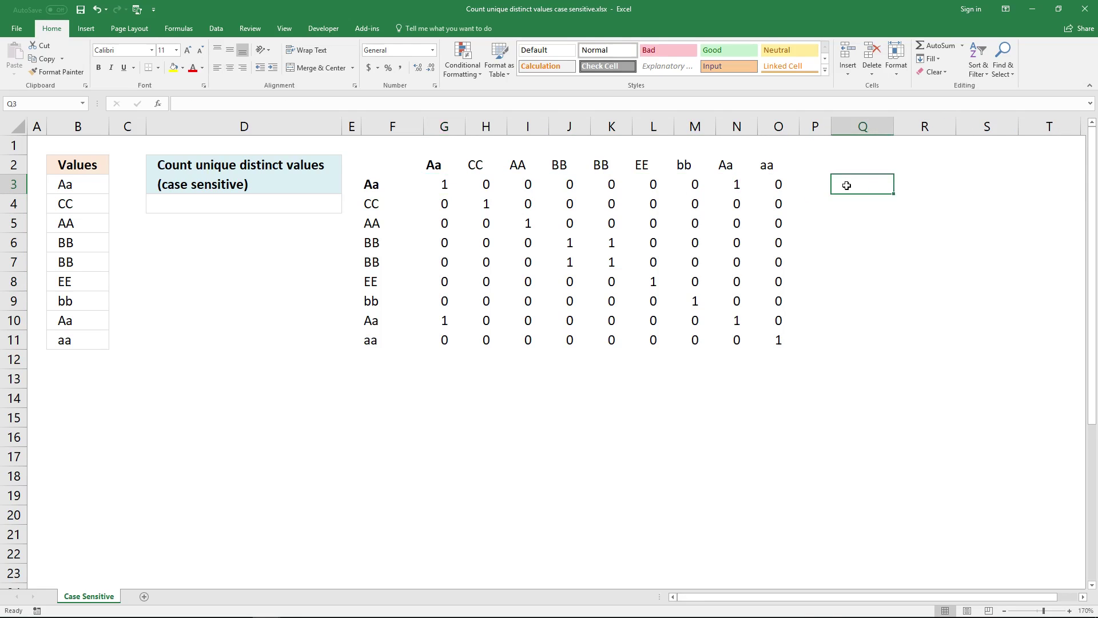
text(=)
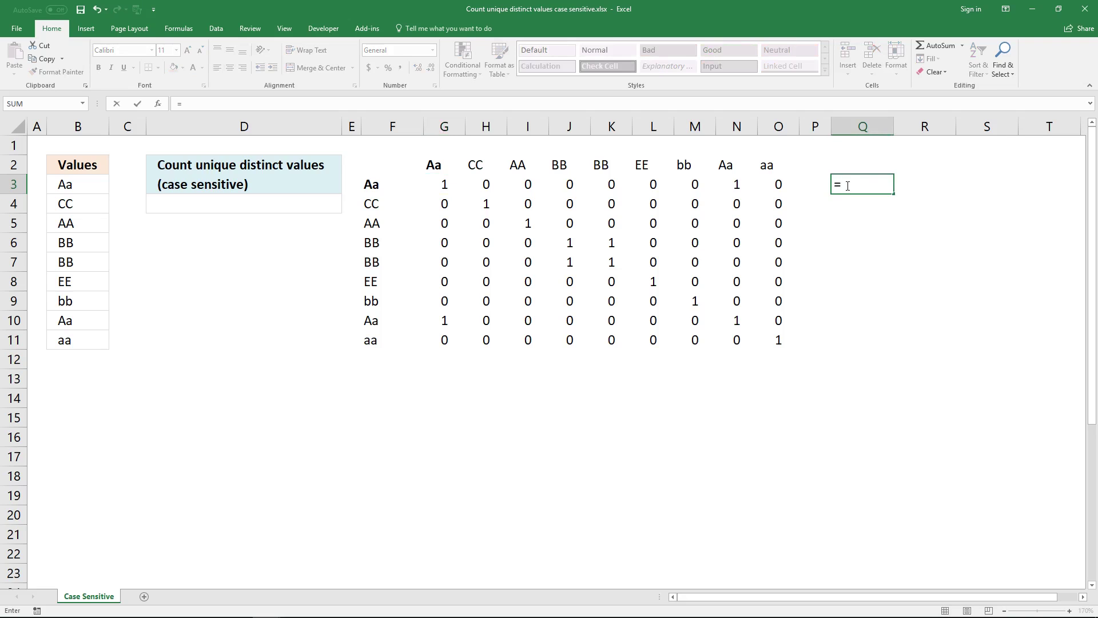
text(MMULT)
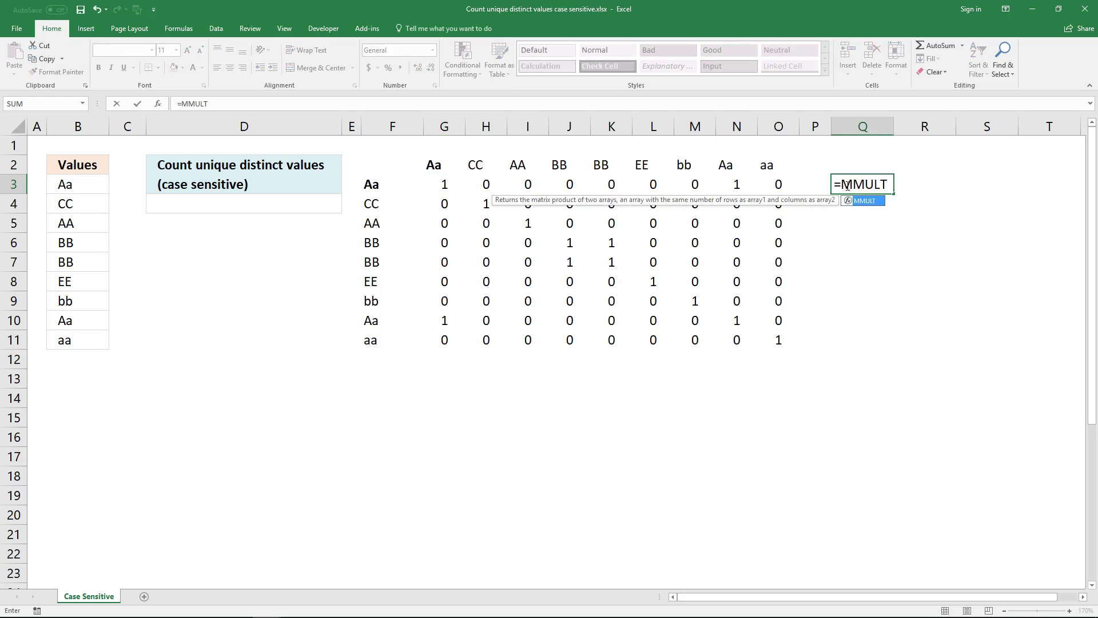
text(()
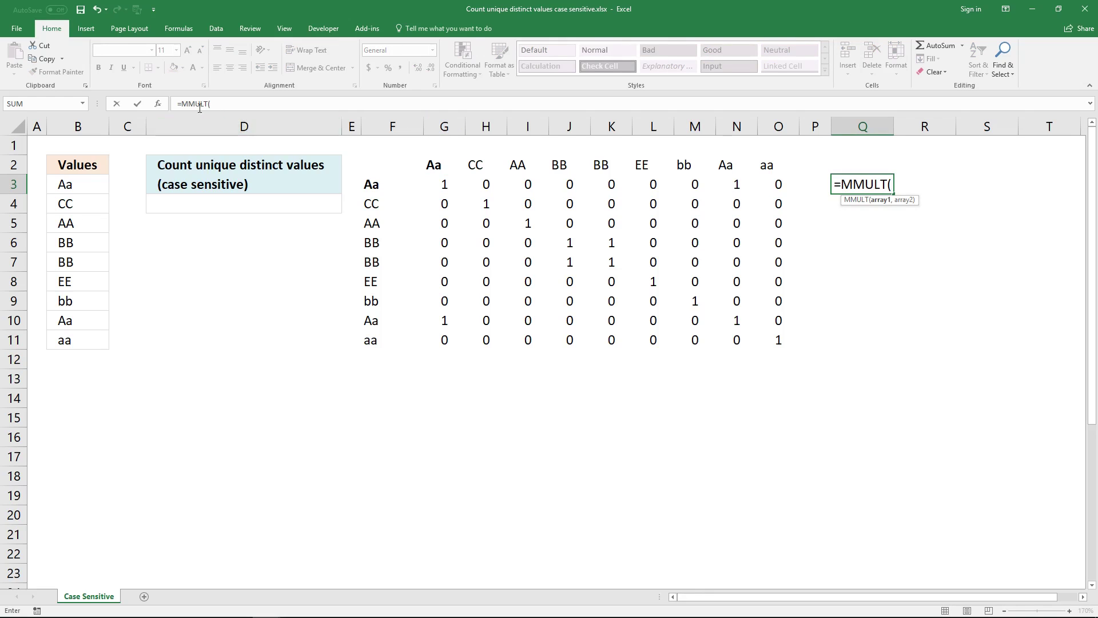
click(178, 104)
key(Return)
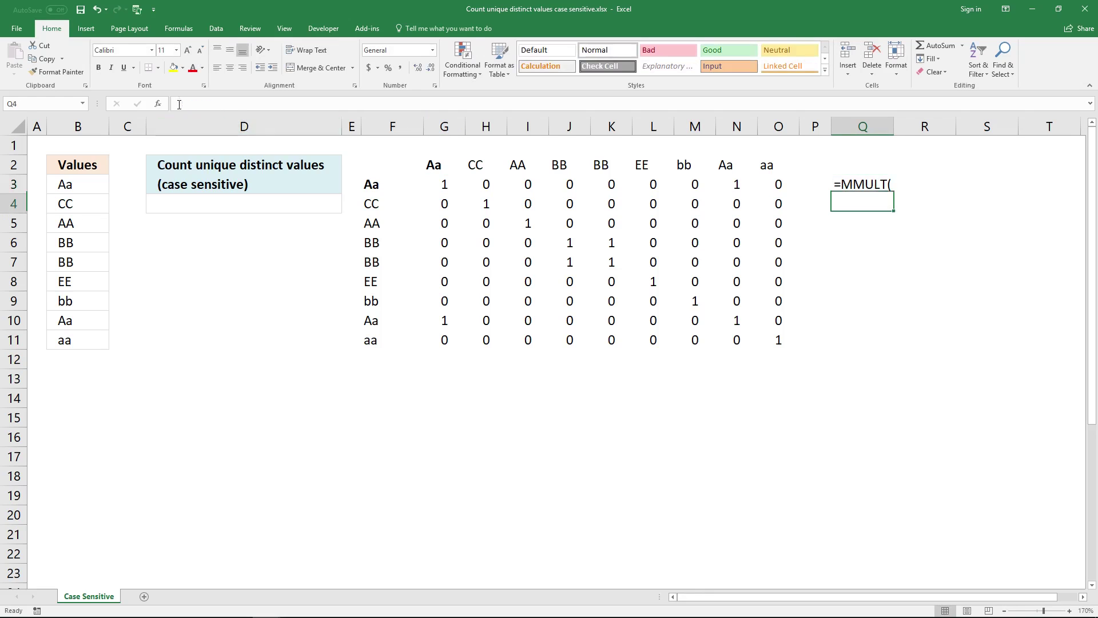
- Copy EXACT(B3:B11,TRANSPOSE(B3:B11))*1 without the equals sign from the array formula in G3
click(452, 184)
click(380, 106)
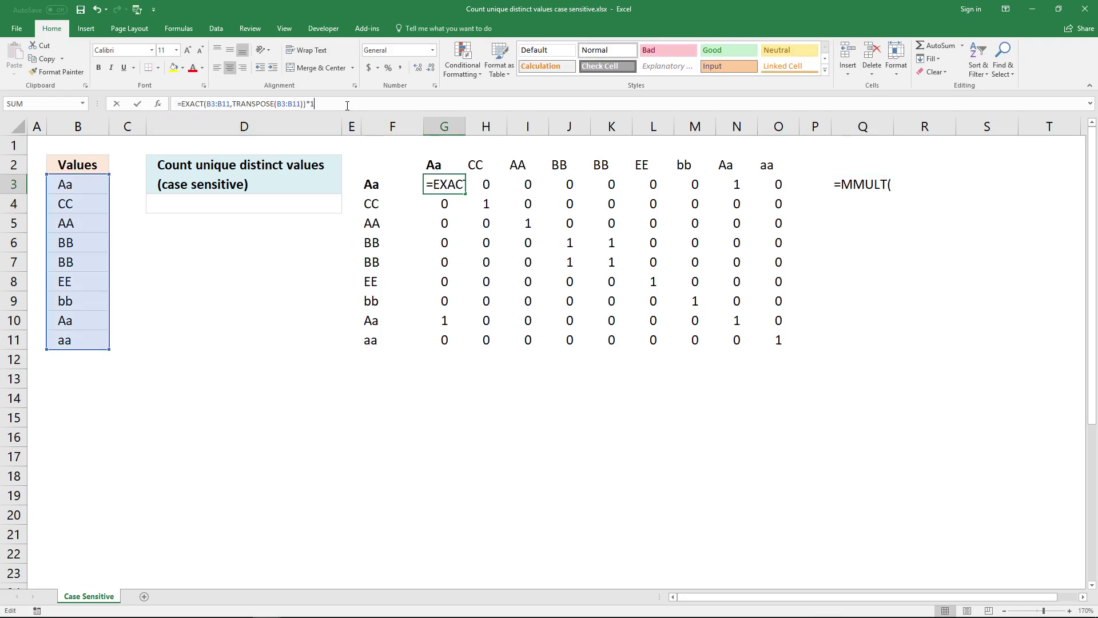
drag(316, 103, 183, 103)
key(ctrl+c)
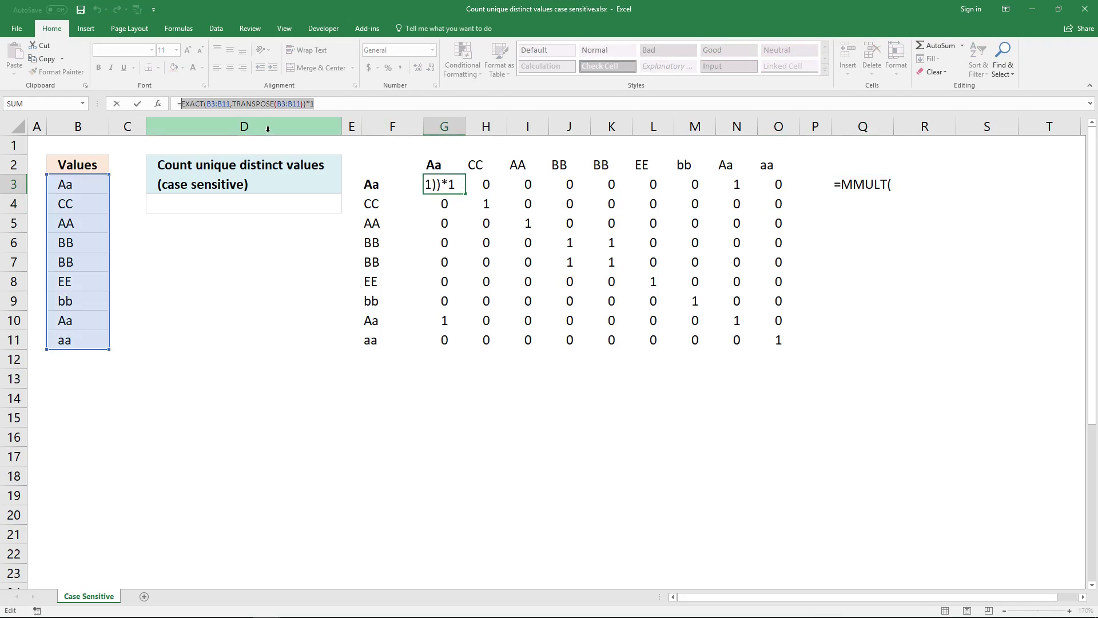
key(ctrl+shift+Return)
- Paste the copied expression as MMULT's first argument in Q3, remove the leading apostrophe and add a comma for the second argument
click(831, 184)
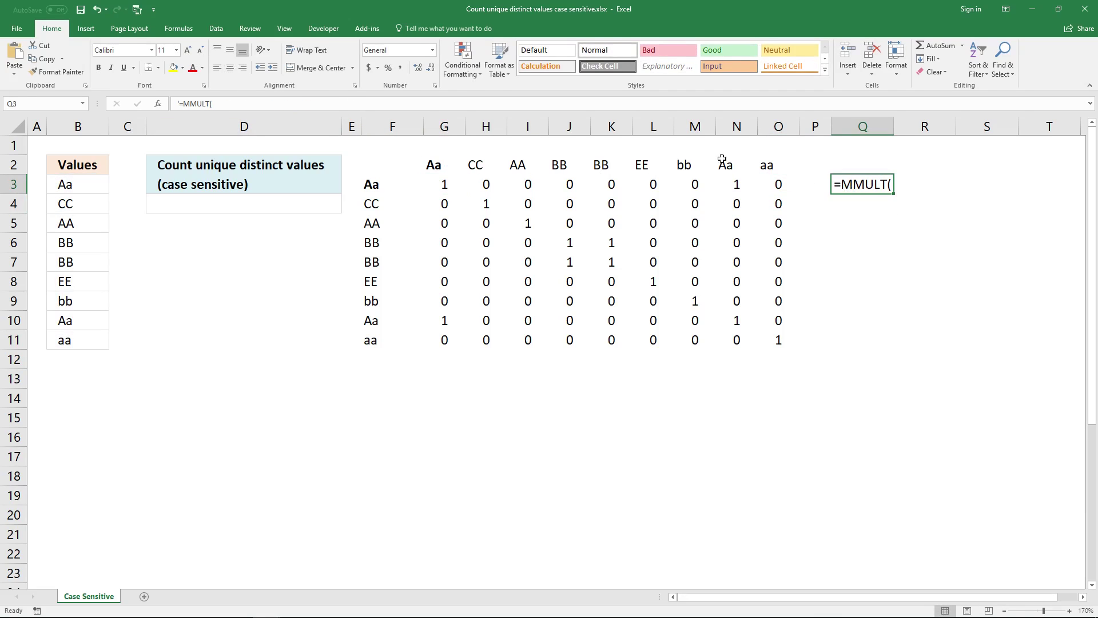
click(324, 104)
key(ctrl+v)
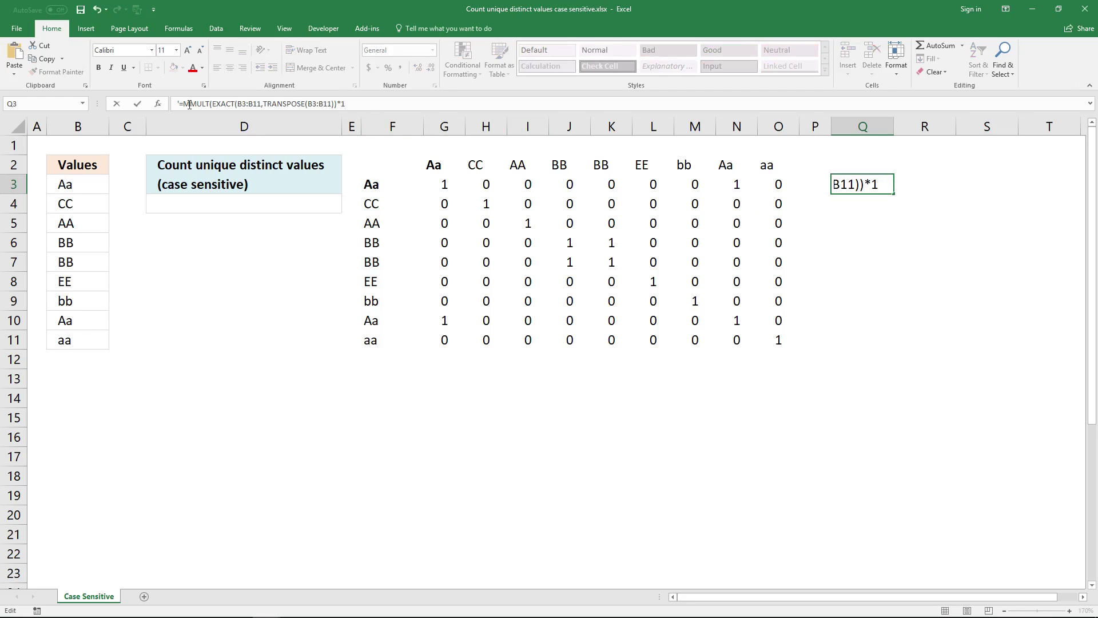
key(BackSpace)
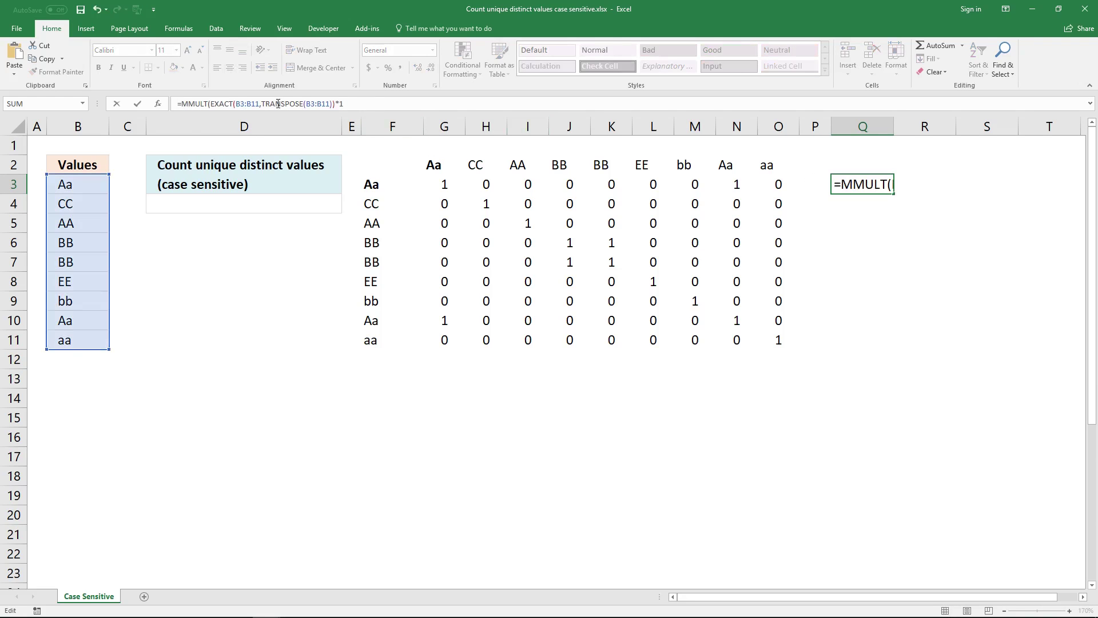
click(383, 104)
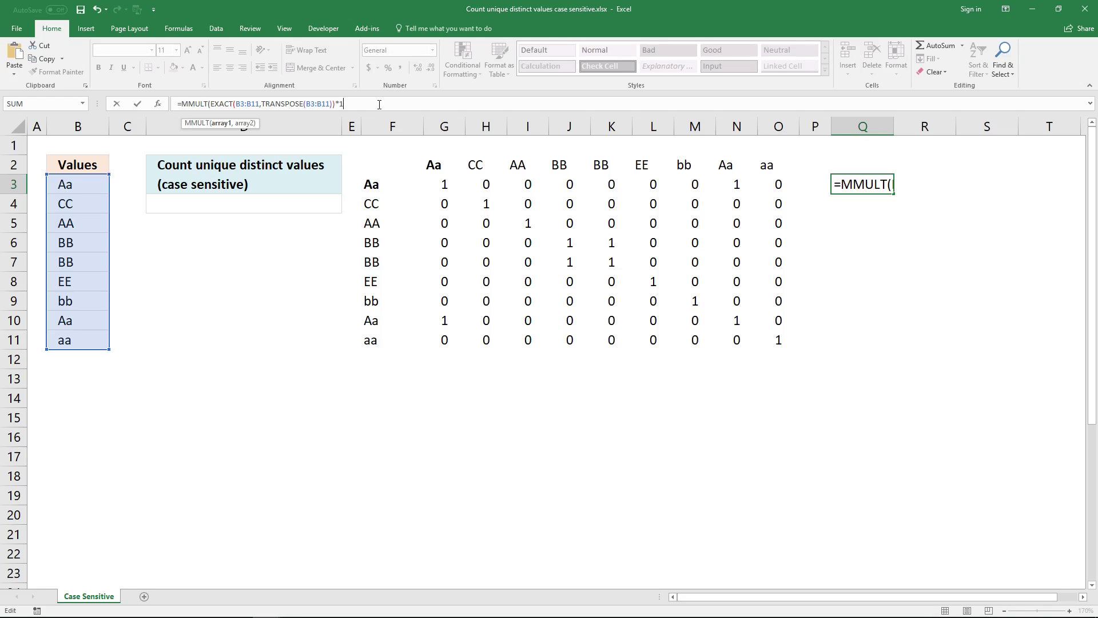
text(,)
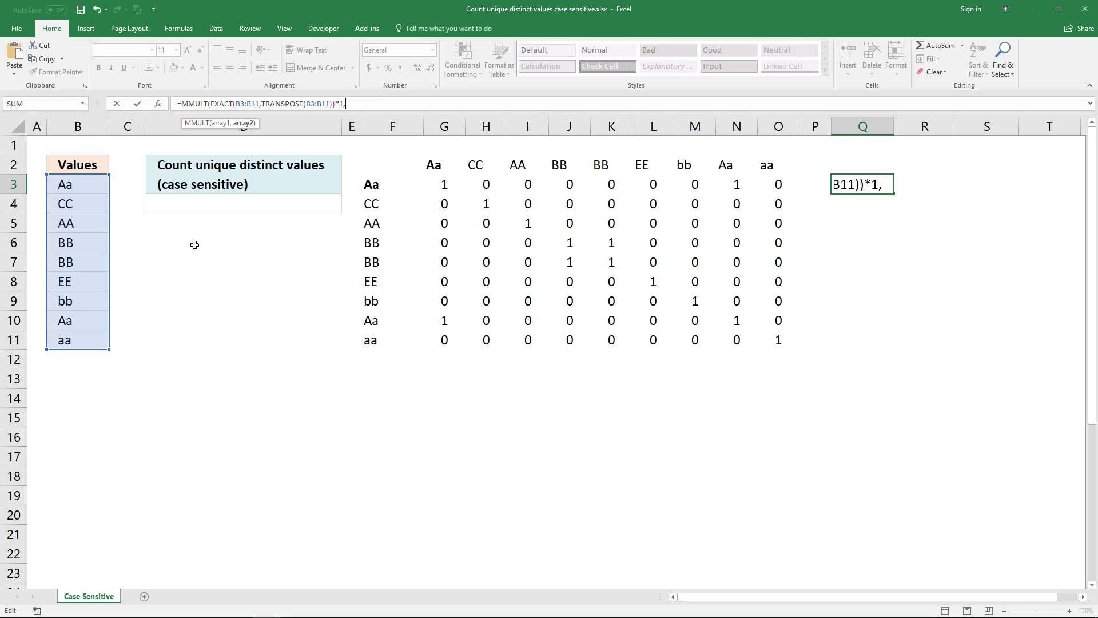
- Complete the MMULT formula in Q3 with ROW(B3:B11)^0 as its second array and enter it as an array formula
text(ROW)
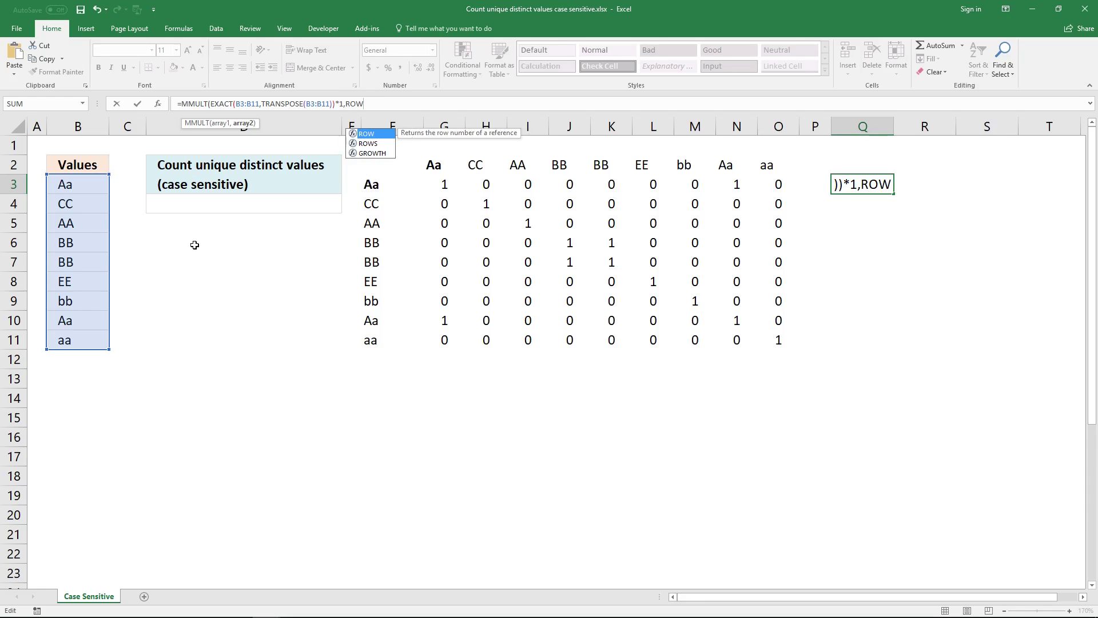
text(()
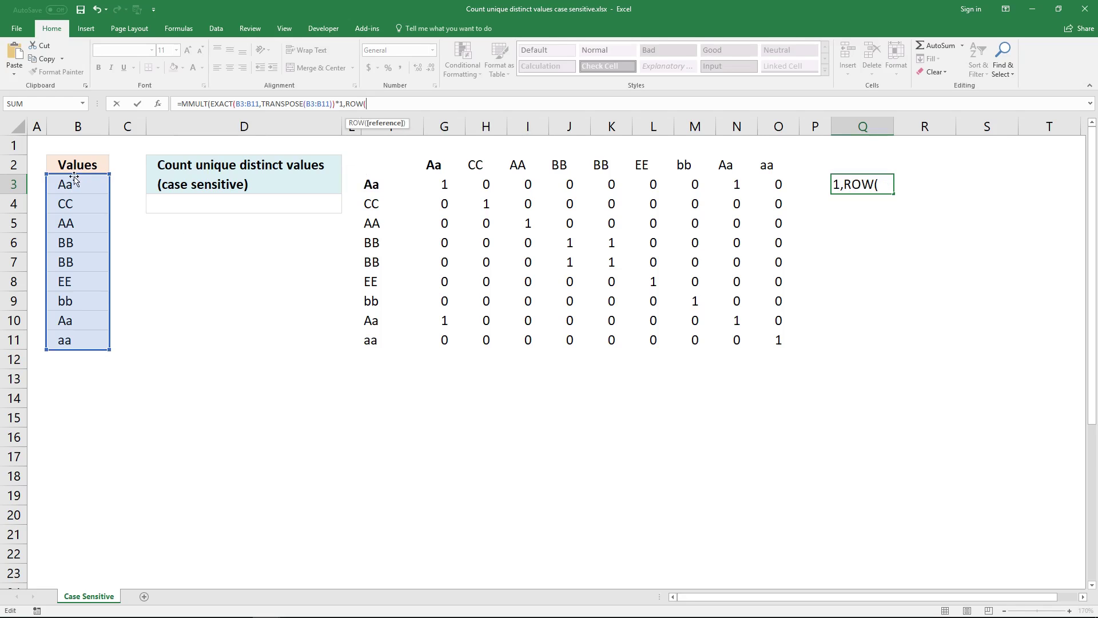
drag(86, 187, 68, 340)
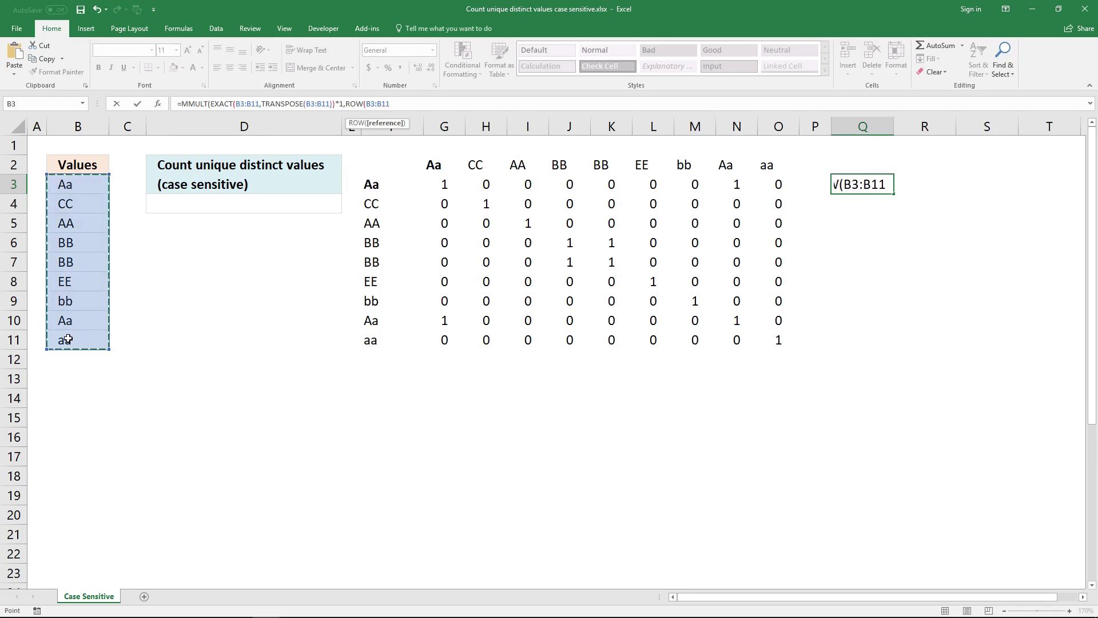
text())
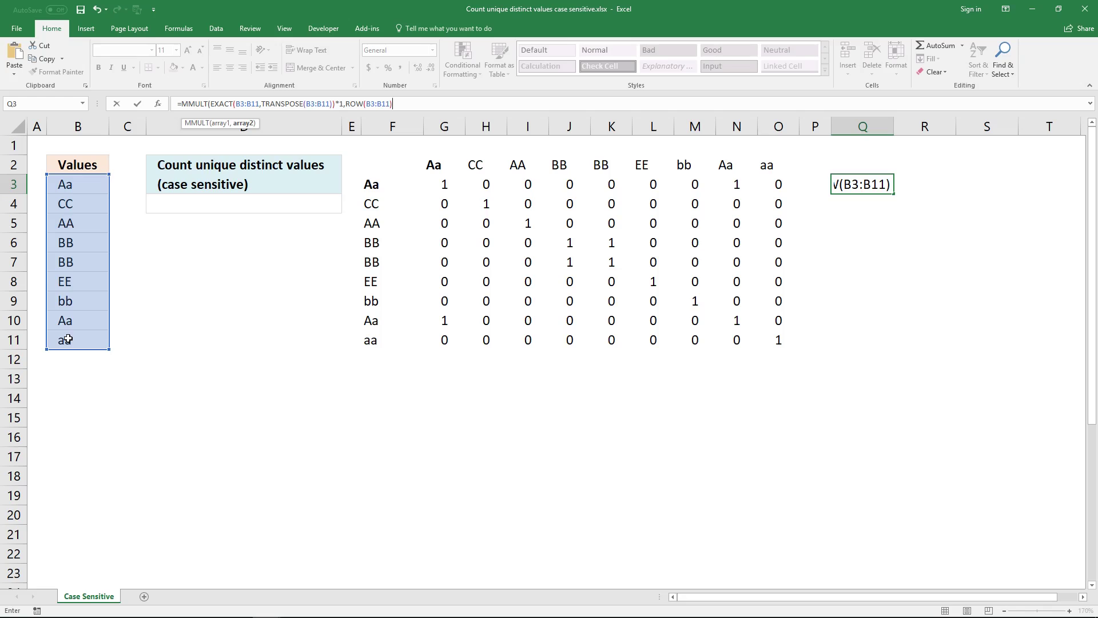
text(^^)
text(0)
text())
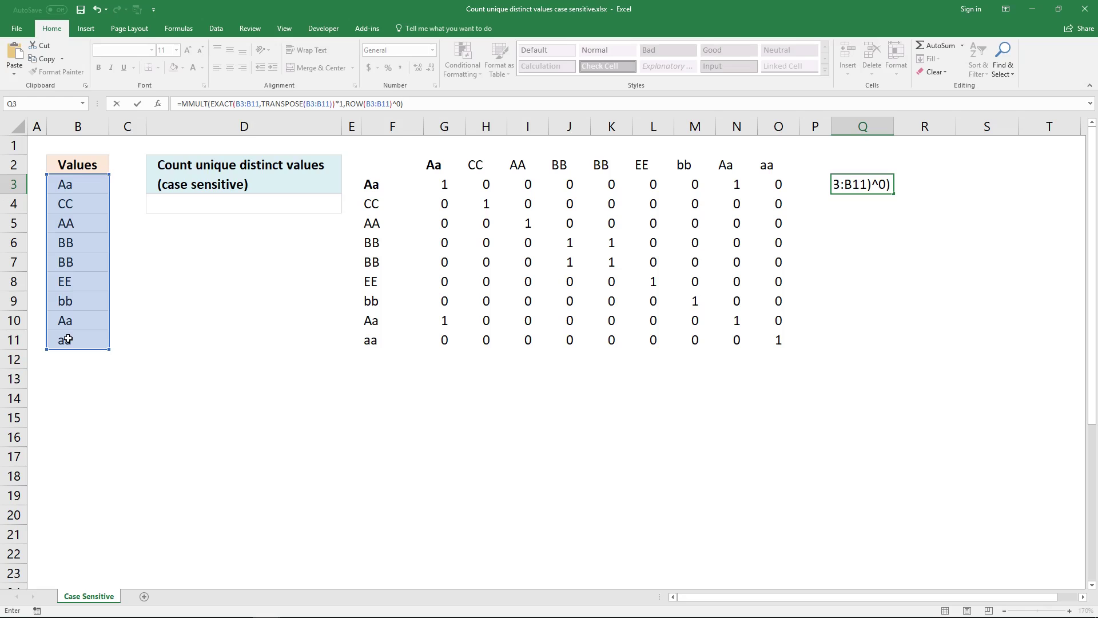
key(ctrl+shift+Return)
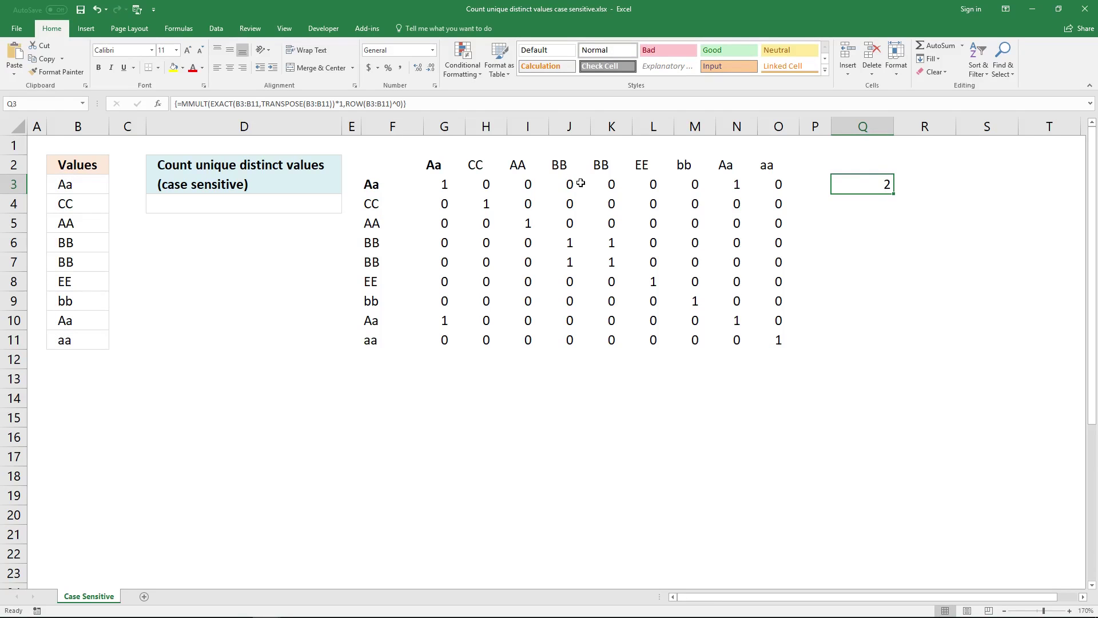
- Evaluate the ROW(B3:B11)^0 part of Q3's formula in place, leaving the formula unedited
click(347, 105)
drag(346, 105, 402, 104)
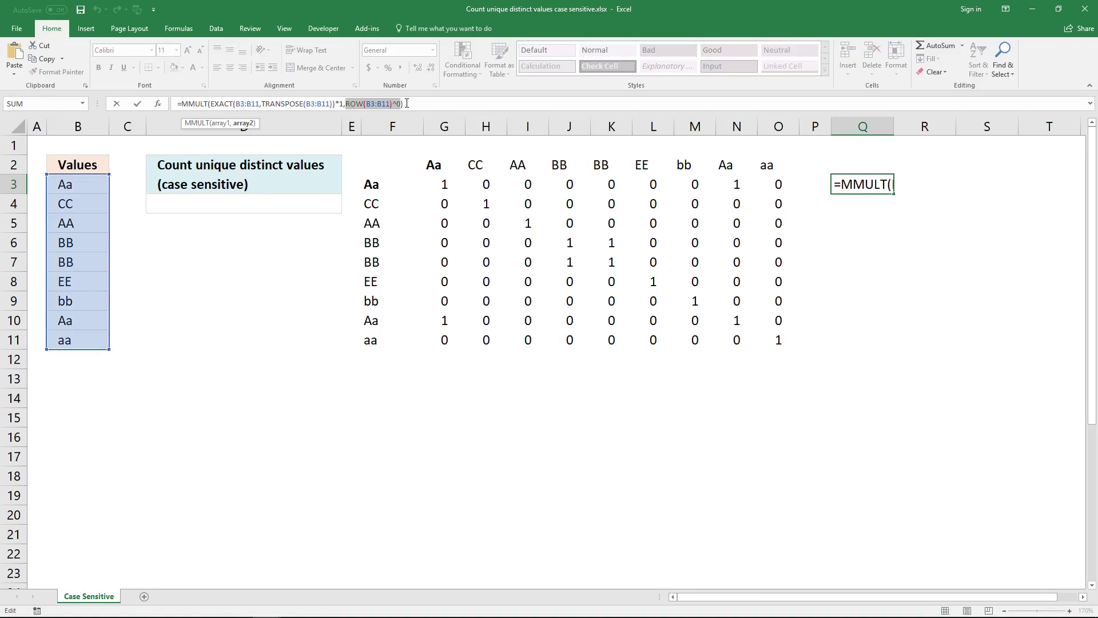
key(F9)
key(Escape)
- Enter =ROW(B3:B11) as an array formula in cell R3
click(913, 183)
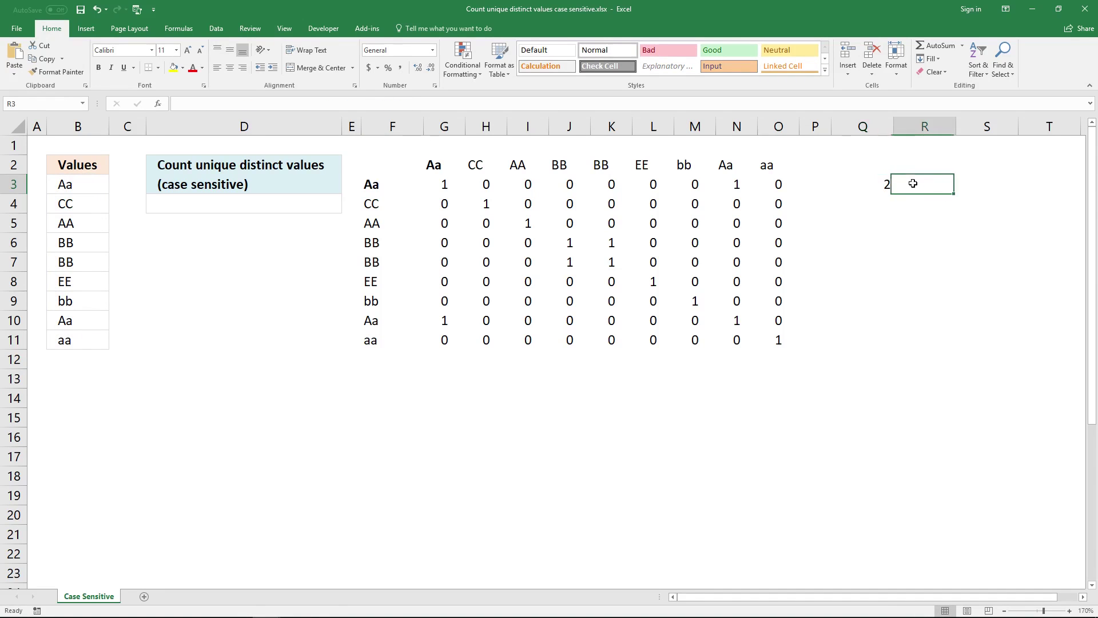
text(=ROW()
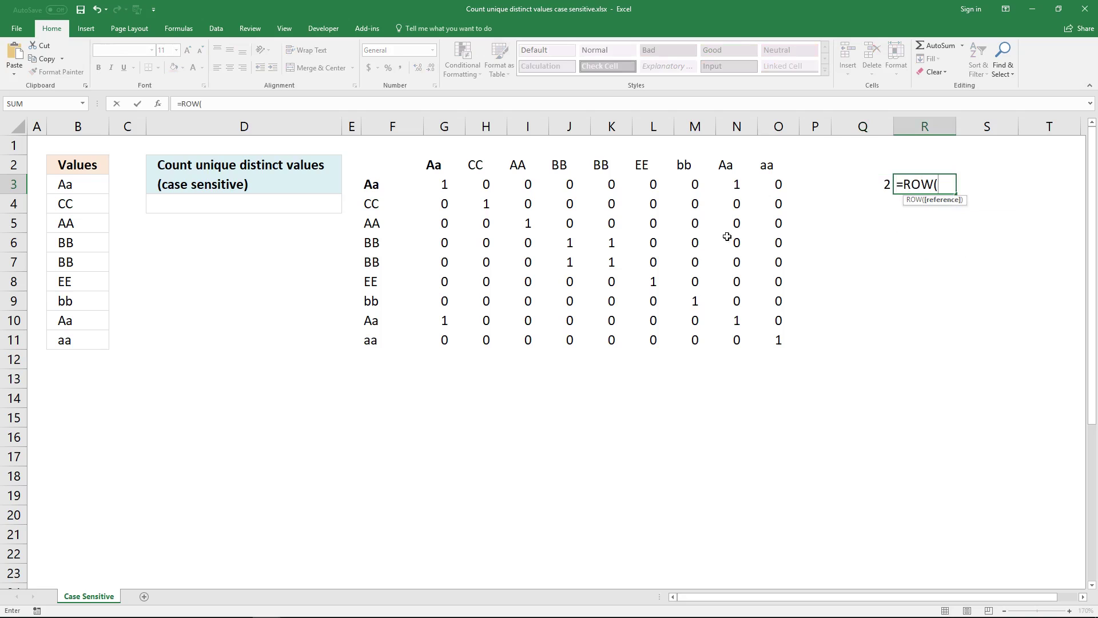
drag(94, 187, 86, 342)
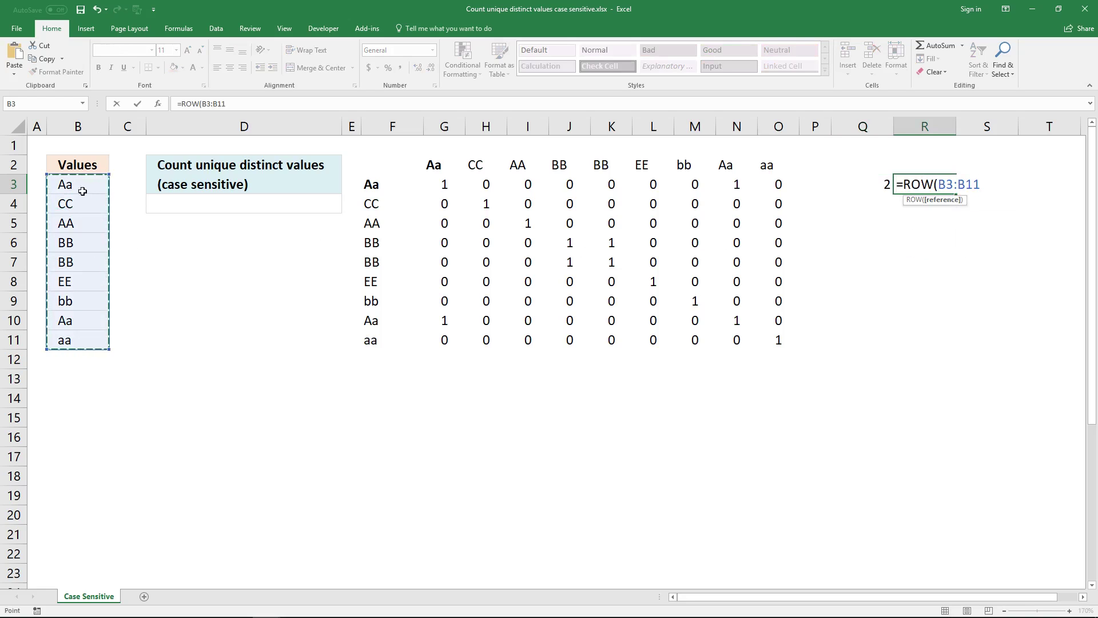
text())
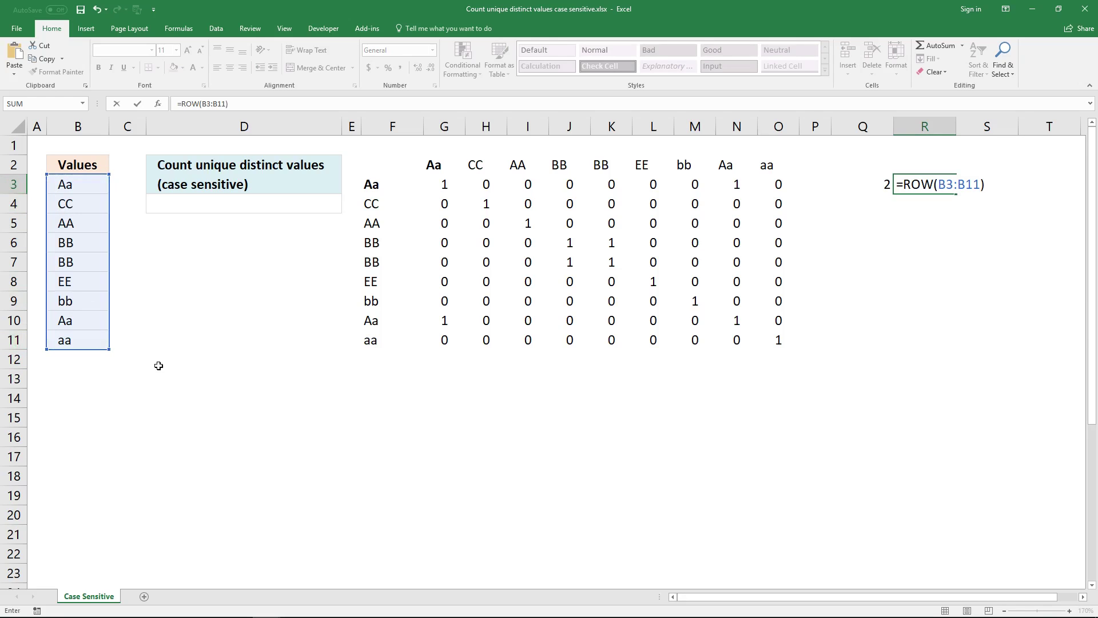
key(ctrl+shift+Return)
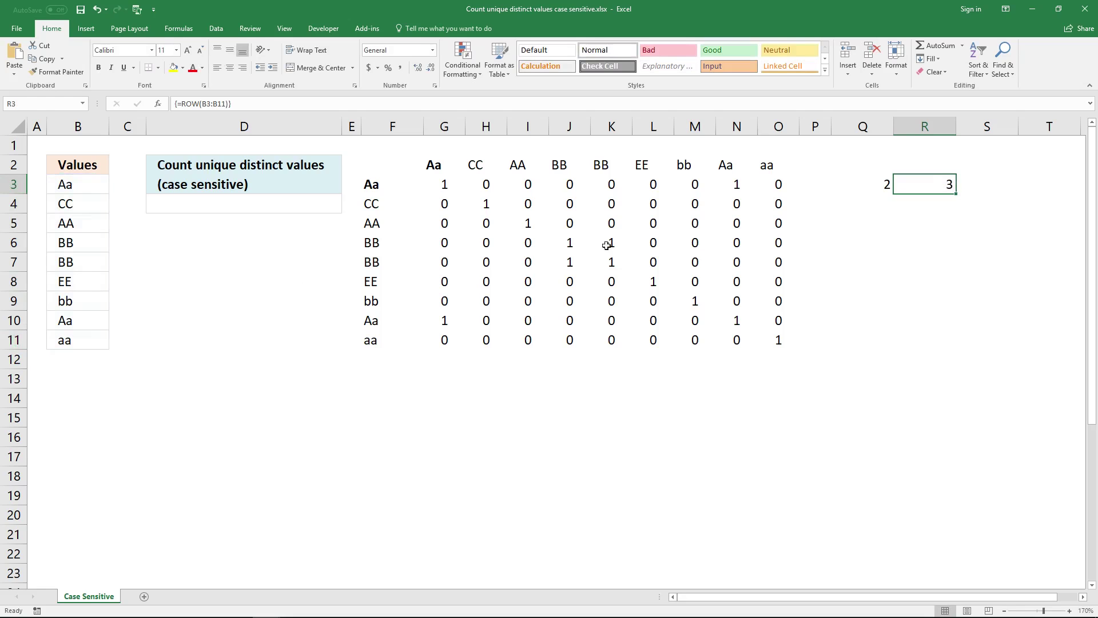
- Extend the ROW array formula in R3 over the range R3:R11
drag(913, 182, 914, 335)
click(425, 106)
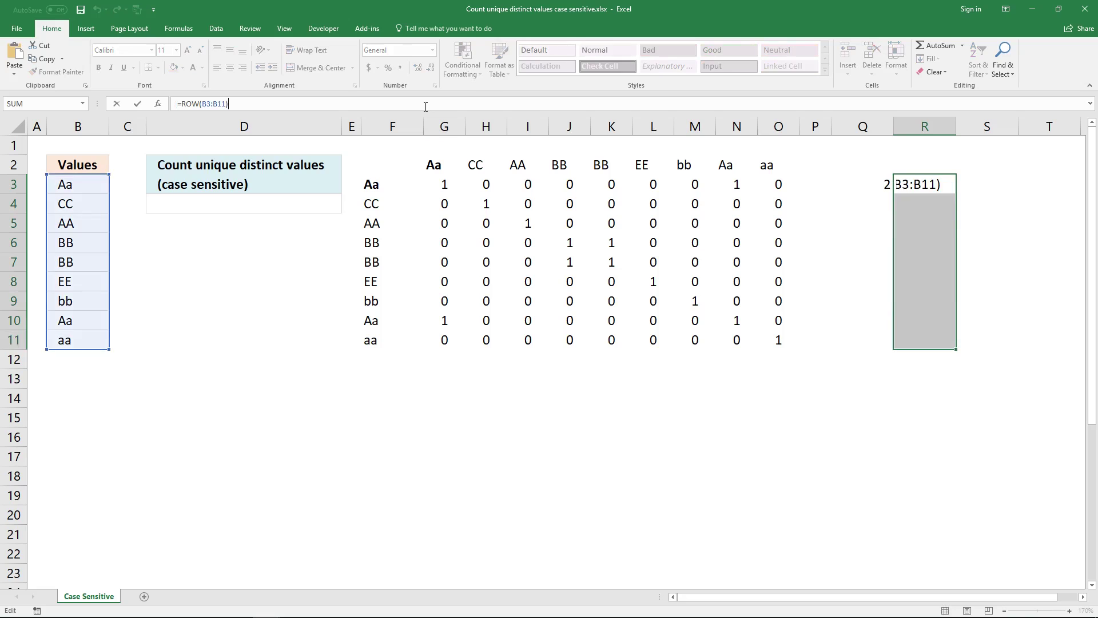
key(ctrl+shift+Return)
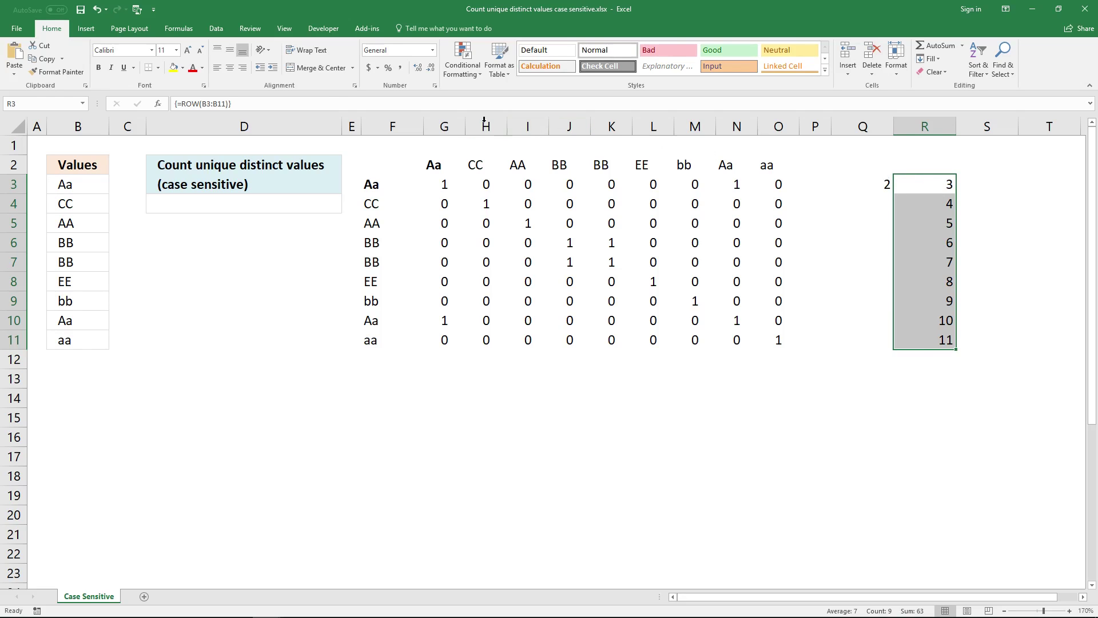
- Append ^0 to the array formula in R3:R11 so it reads =ROW(B3:B11)^0
click(329, 101)
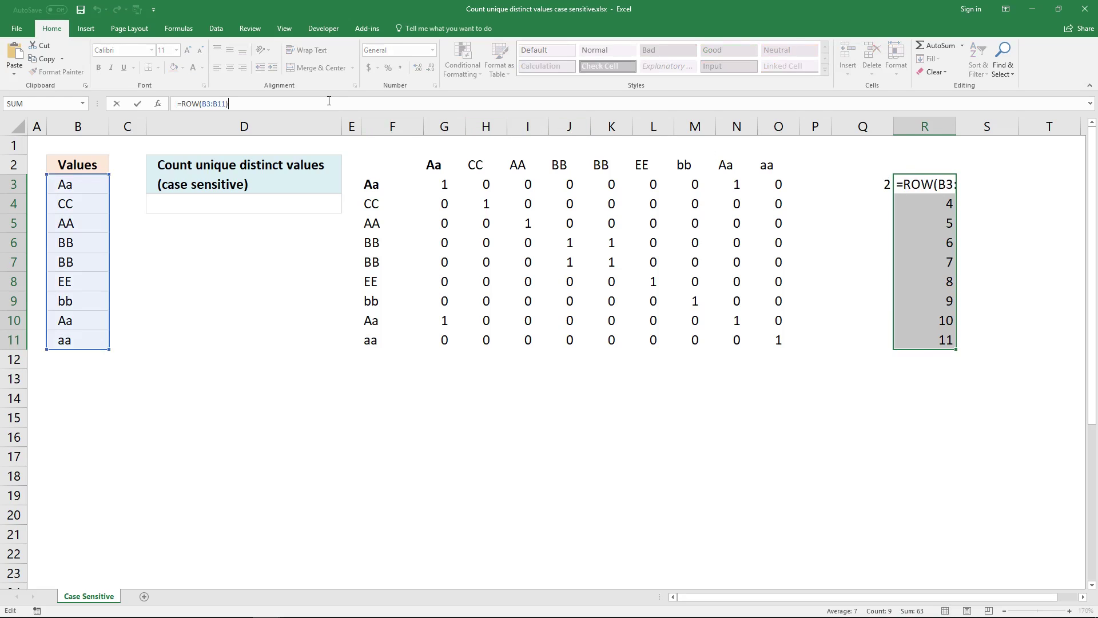
click(328, 101)
text(^)
text(0)
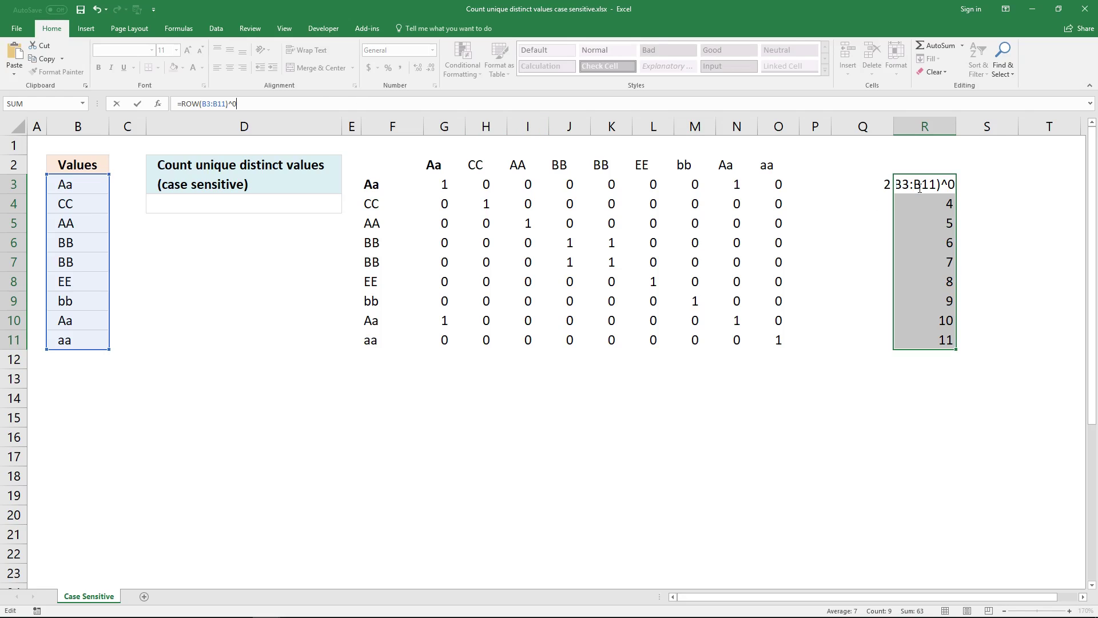
key(ctrl+shift+Return)
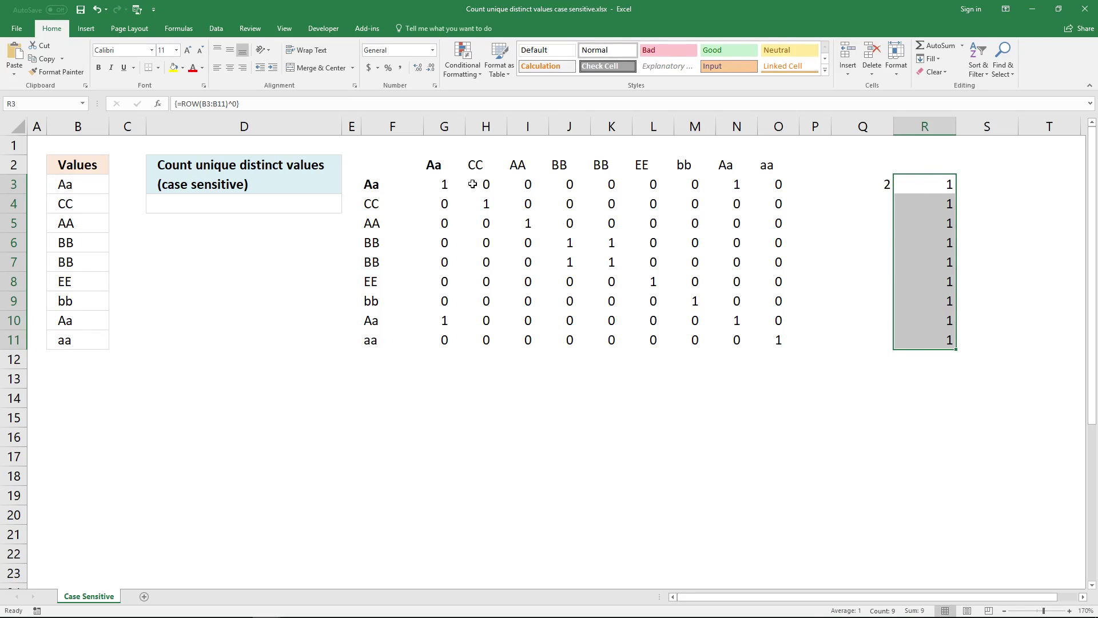
- Extend the MMULT array formula in Q3 over the range Q3:Q11
click(439, 183)
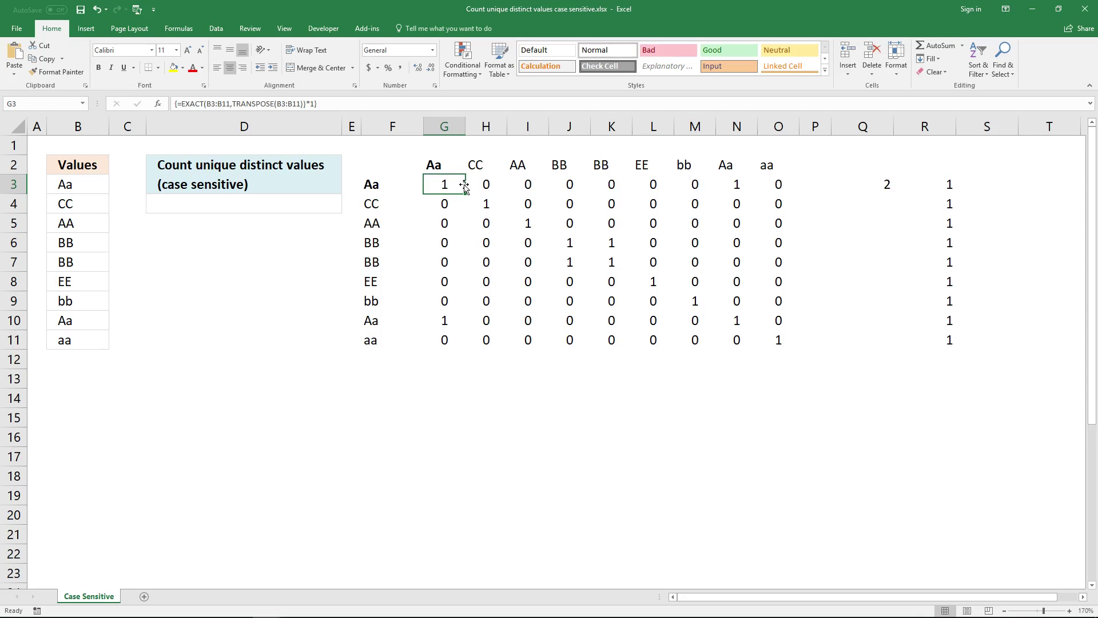
click(734, 184)
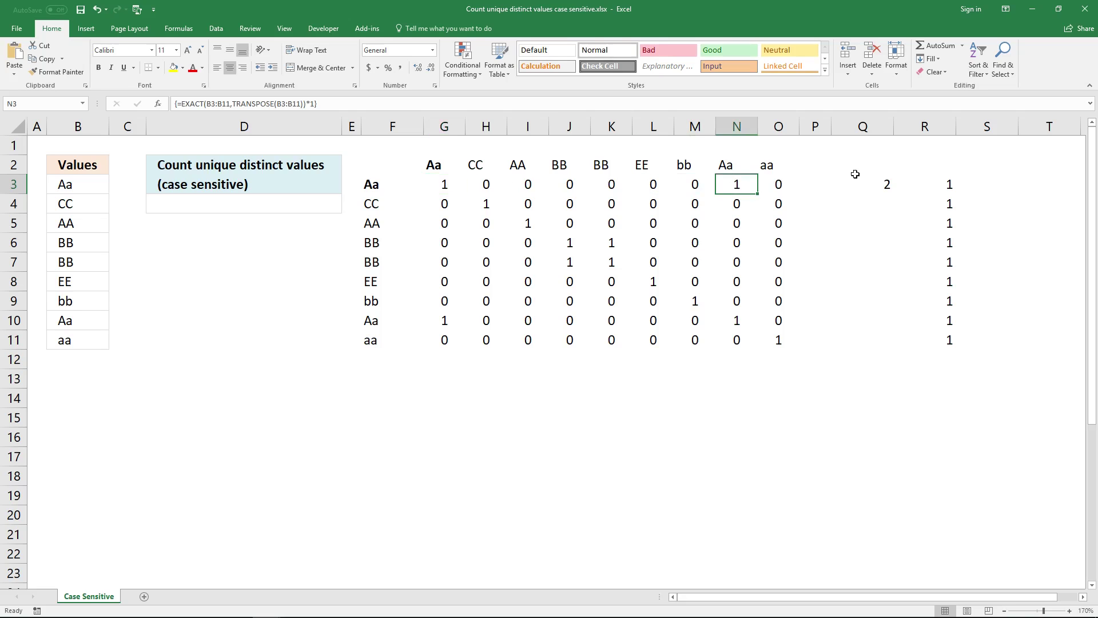
click(870, 182)
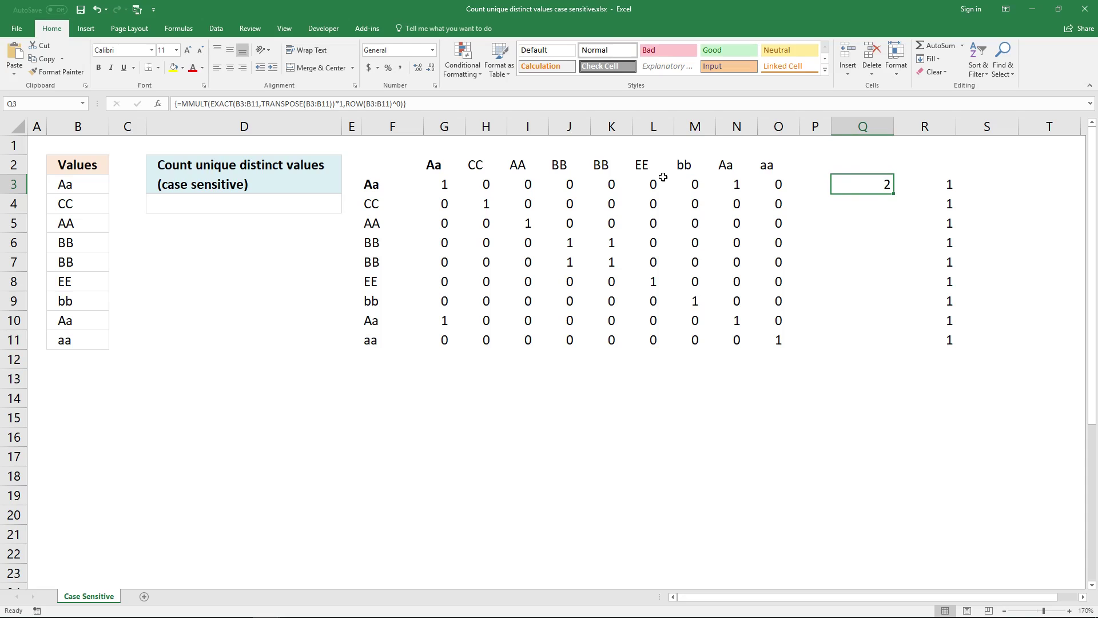
drag(842, 197, 841, 343)
click(506, 108)
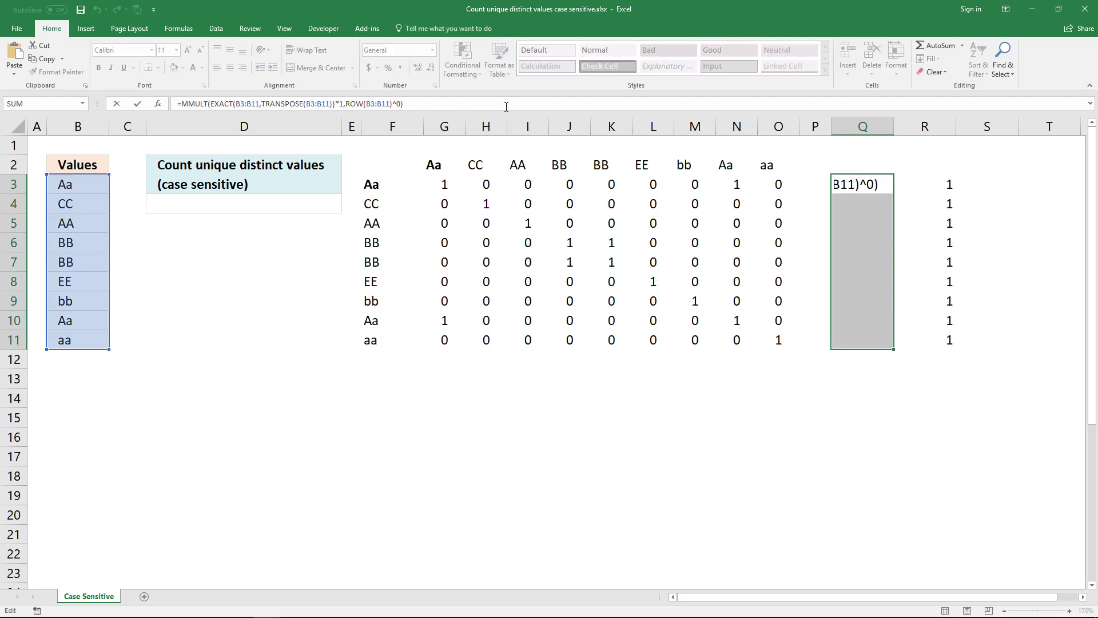
key(ctrl+shift+Return)
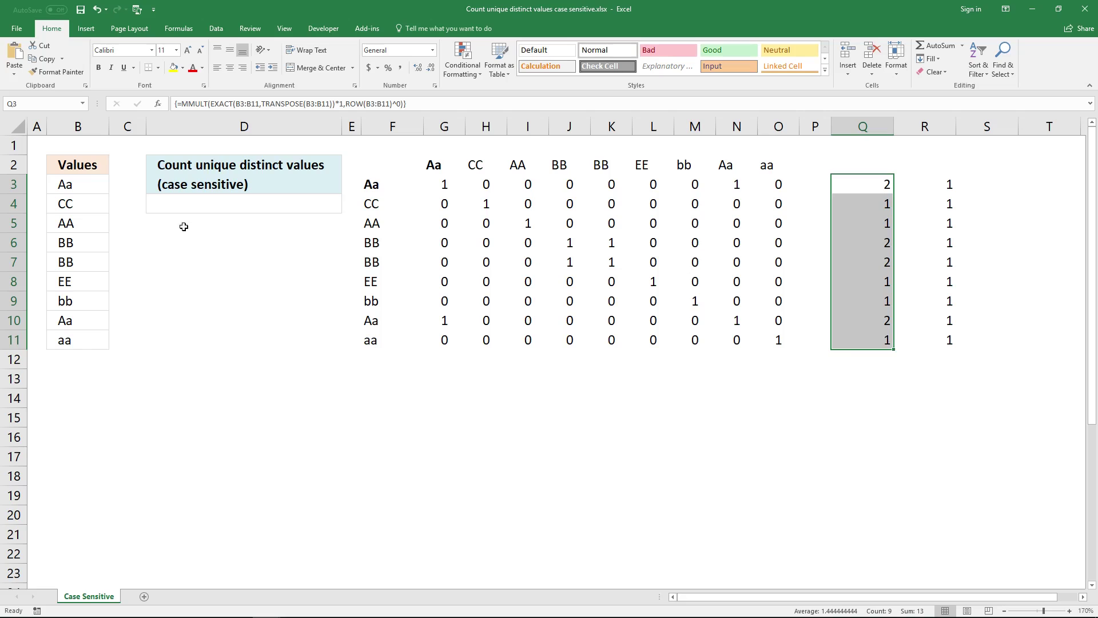
- Copy the MMULT expression, without its equals sign, from the array formula in Q3:Q11
click(83, 185)
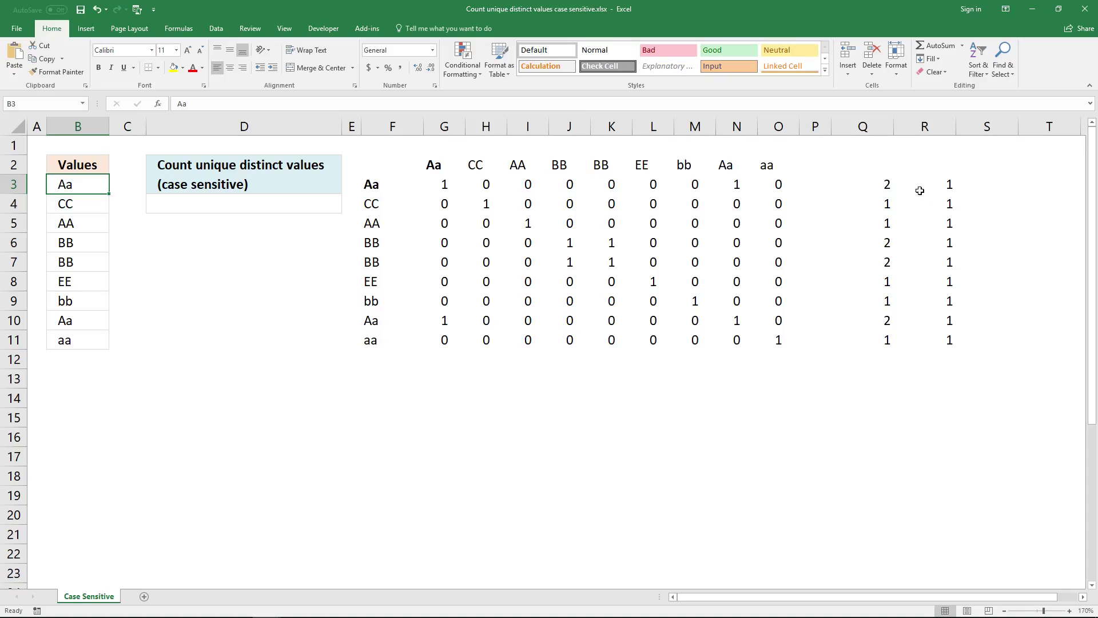
click(869, 183)
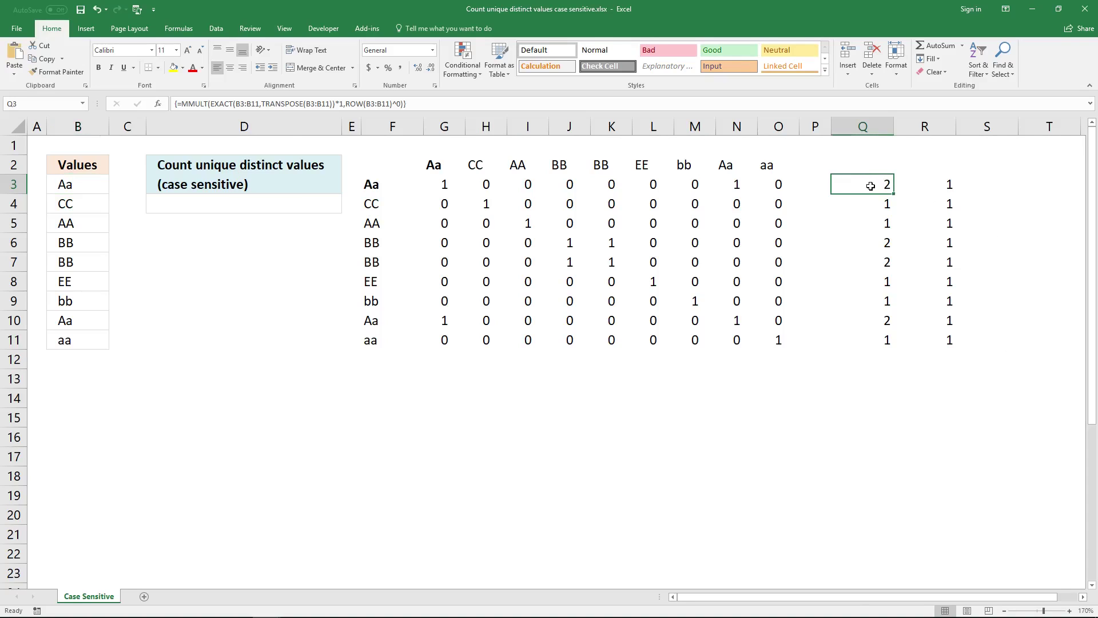
drag(870, 186, 864, 342)
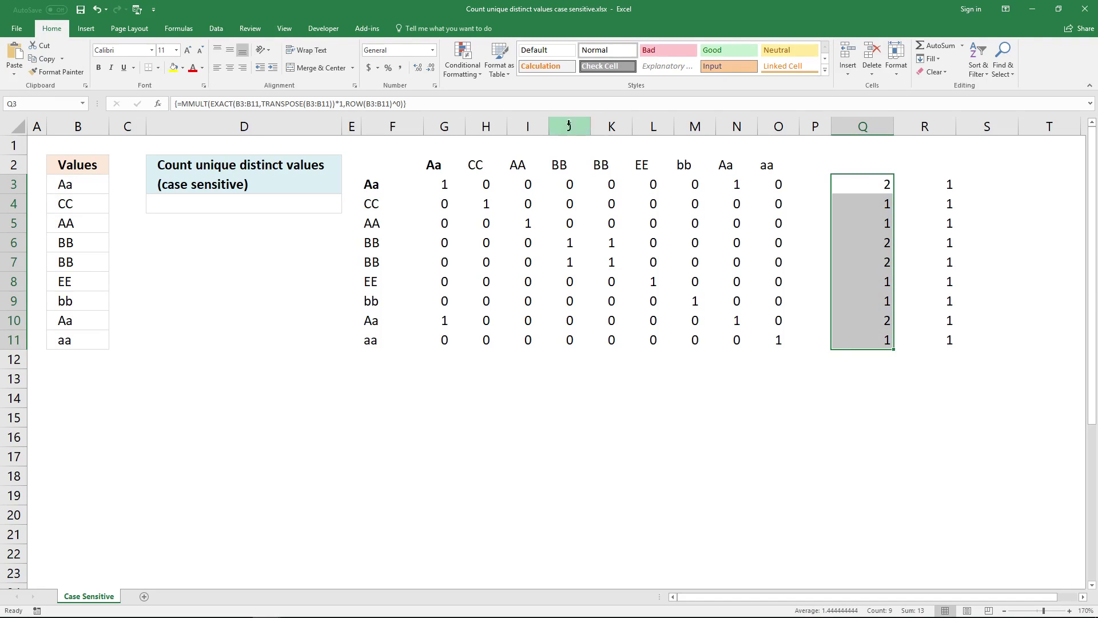
click(556, 103)
drag(403, 103, 182, 103)
key(ctrl+c)
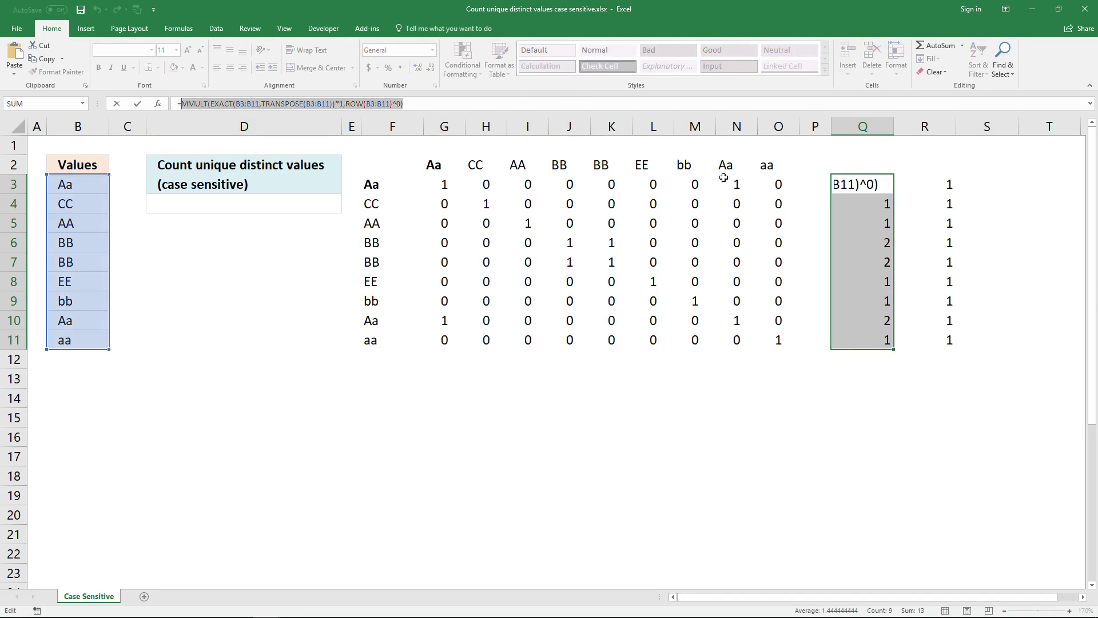
key(Escape)
- Enter =1/MMULT(EXACT(B3:B11,TRANSPOSE(B3:B11))*1,ROW(B3:B11)^0) as an array formula in S3, reusing the copied expression
click(986, 183)
click(554, 104)
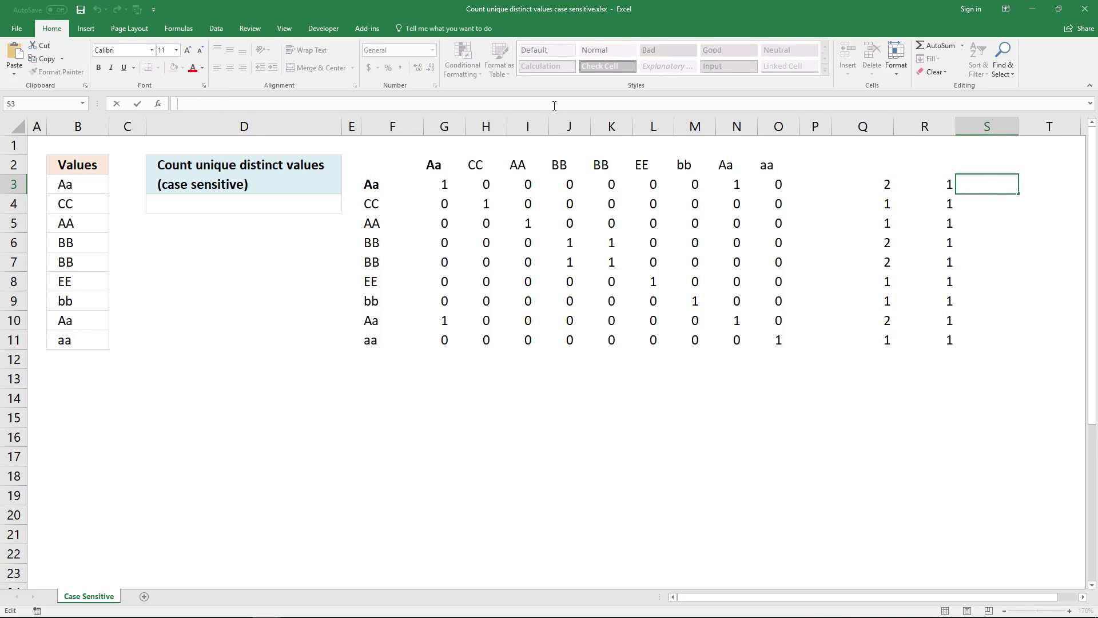
text(=1/)
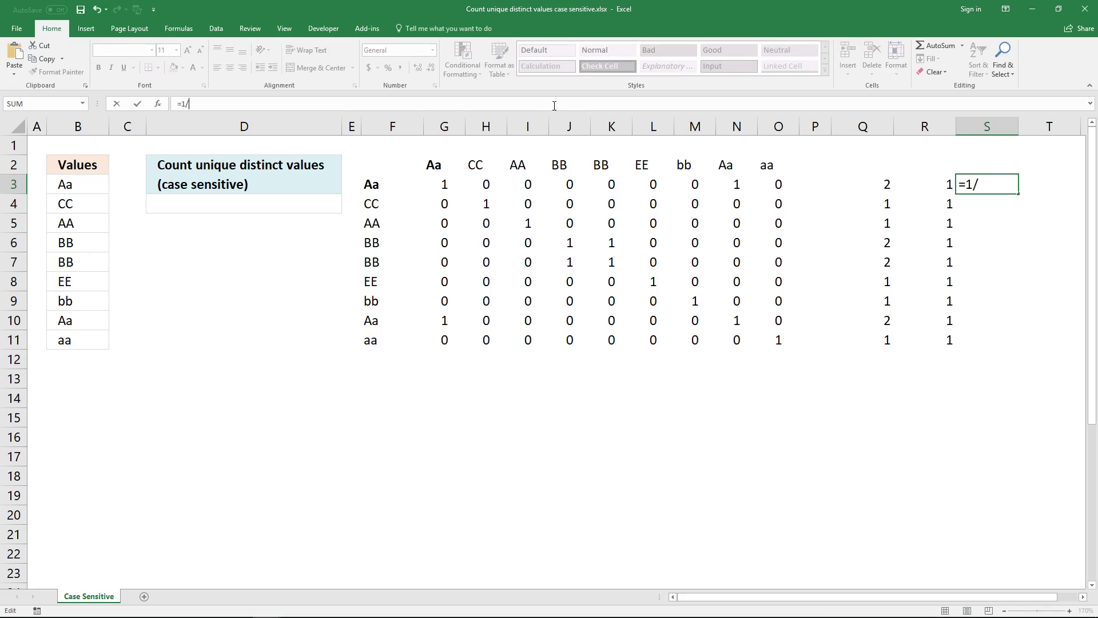
key(ctrl+v)
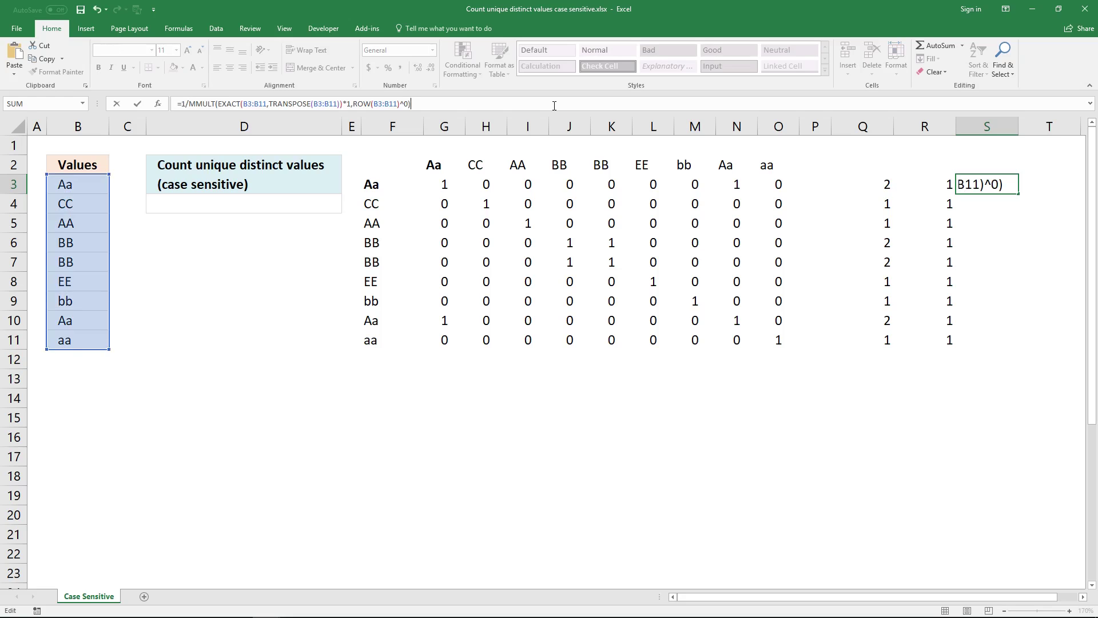
key(ctrl+shift+Return)
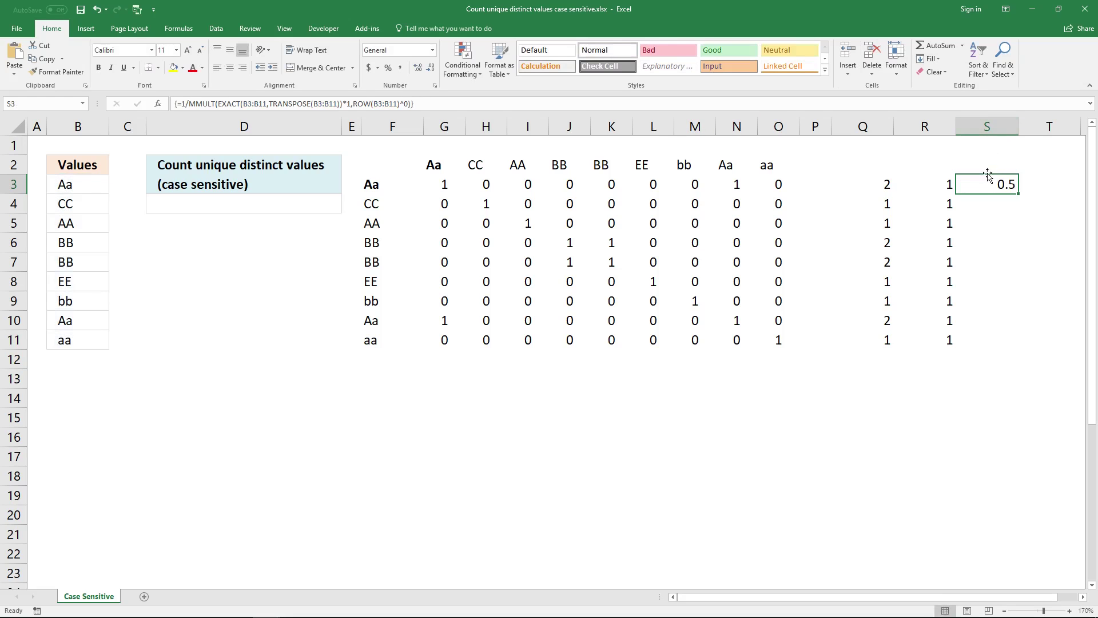
- Extend the 1/MMULT array formula in S3 over the range S3:S11
drag(982, 184, 989, 338)
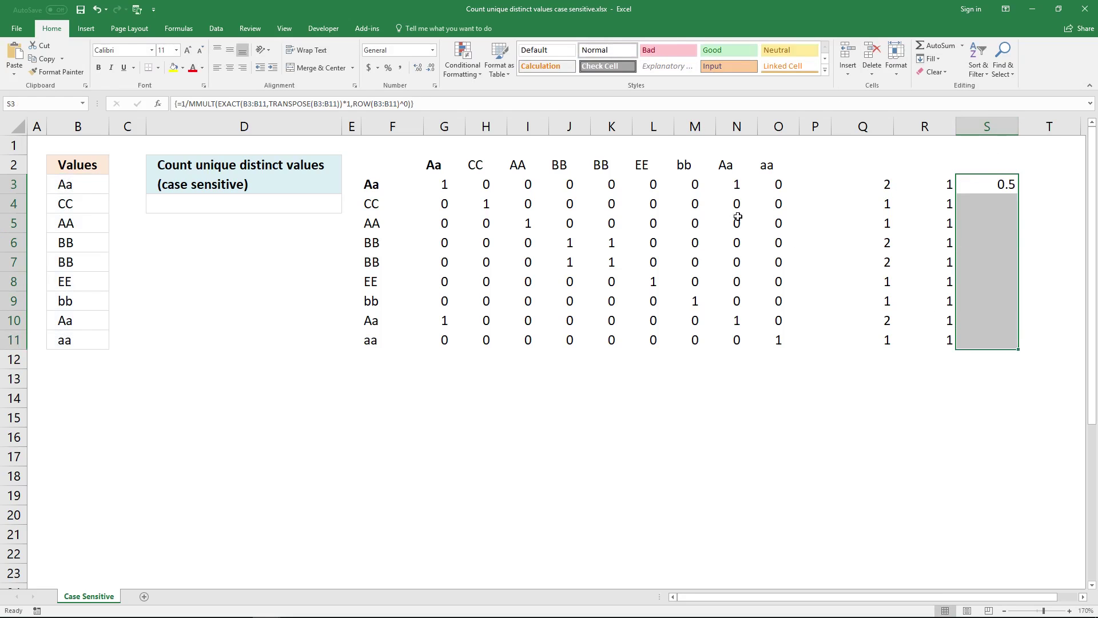
click(498, 105)
key(ctrl+shift+Return)
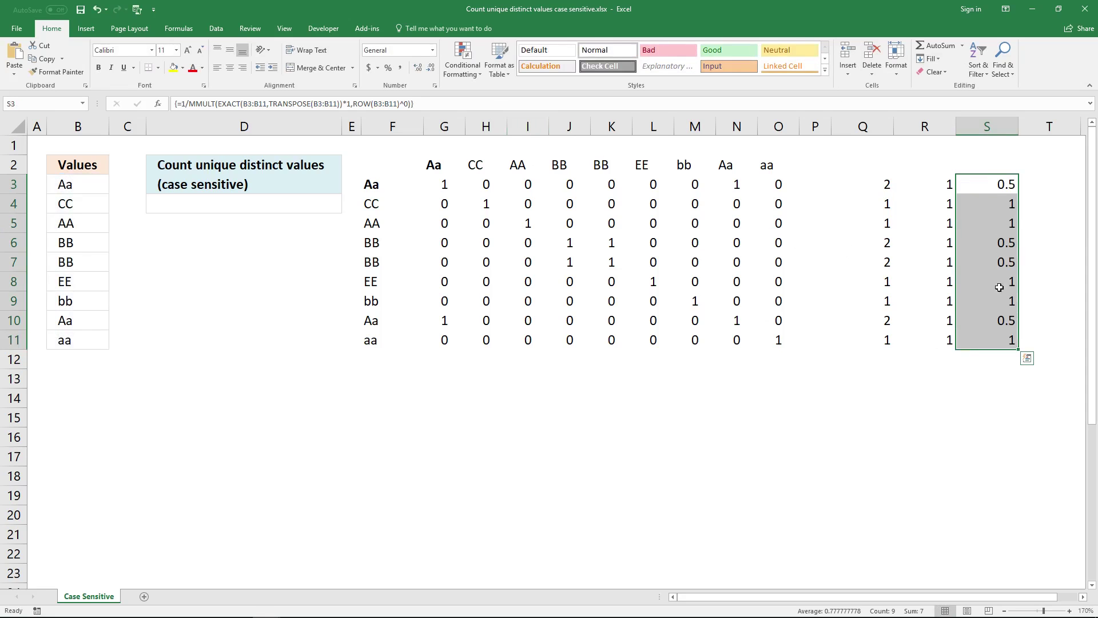
- Copy the MMULT expression from the array formula in S3:S11 without altering that formula
click(452, 105)
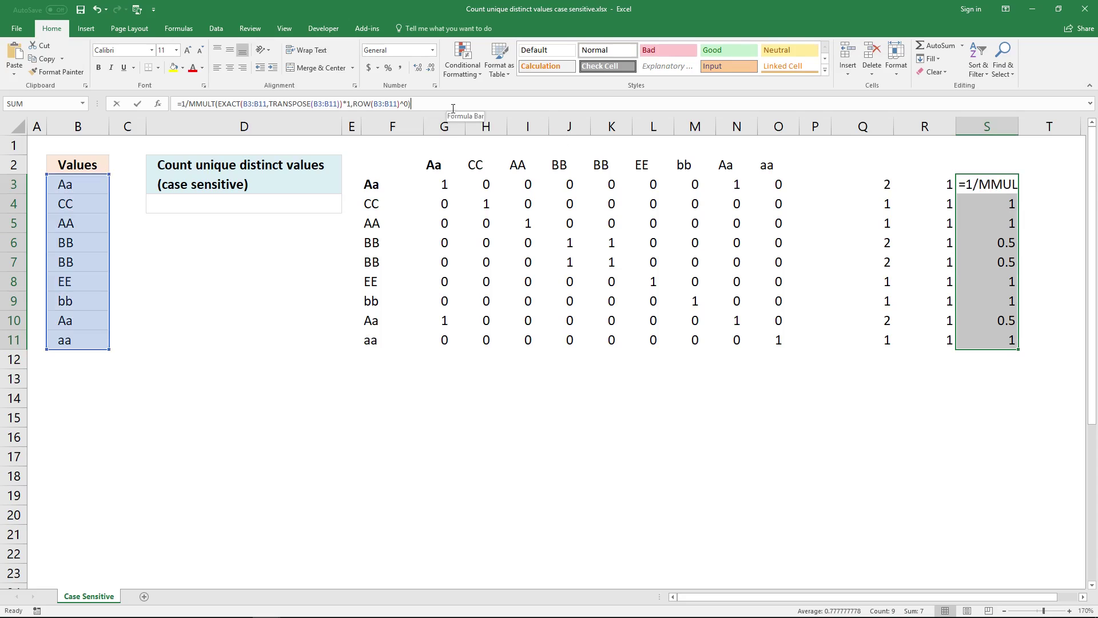
drag(411, 103, 189, 104)
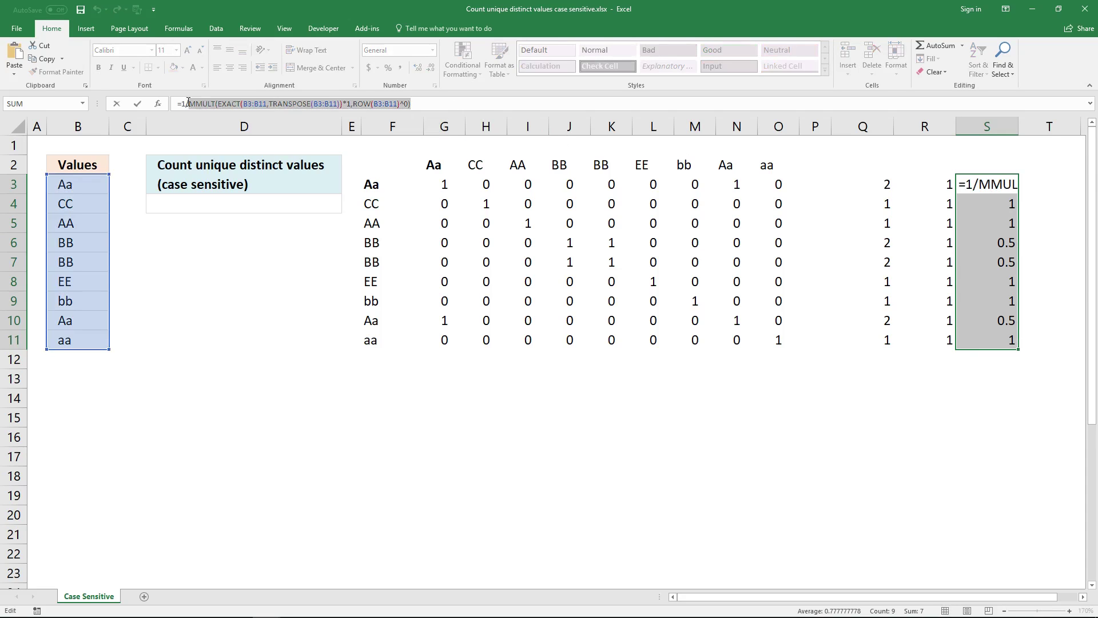
key(ctrl+c)
key(Escape)
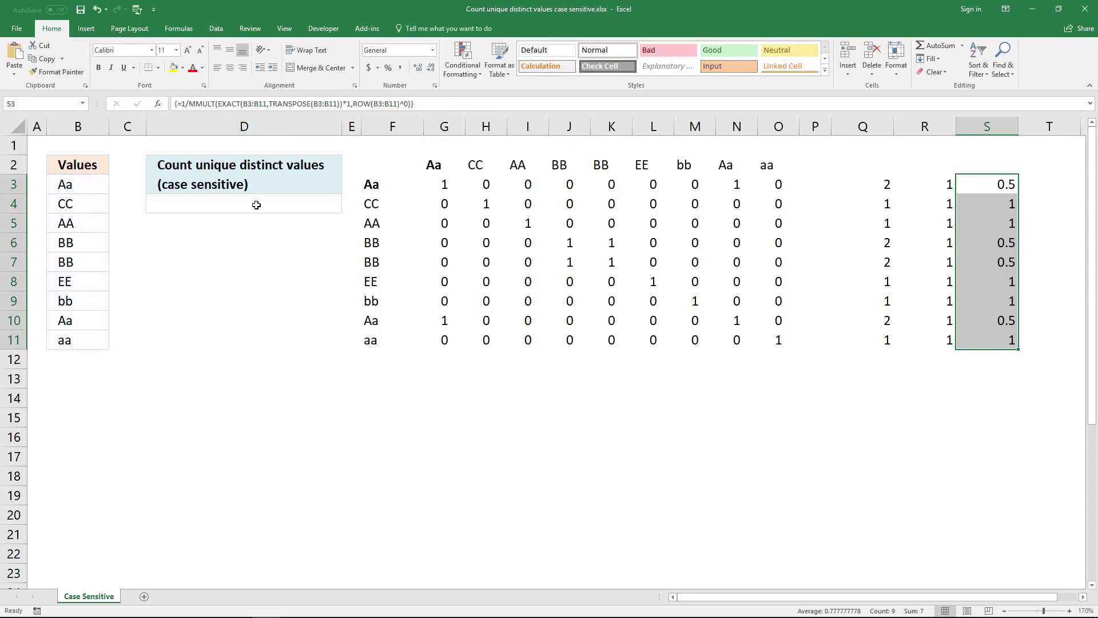
- Enter =SUM(1/MMULT(EXACT(B3:B11,TRANSPOSE(B3:B11))*1,ROW(B3:B11)^0)) as an array formula in D4, reusing the copied expression
click(256, 204)
text(=)
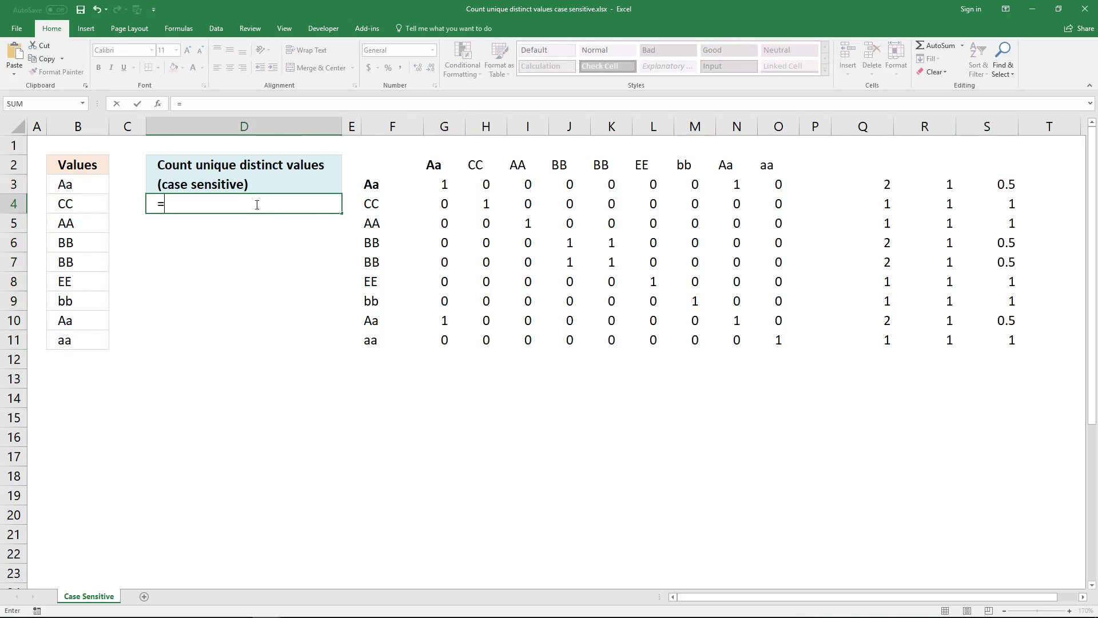
text(SUM()
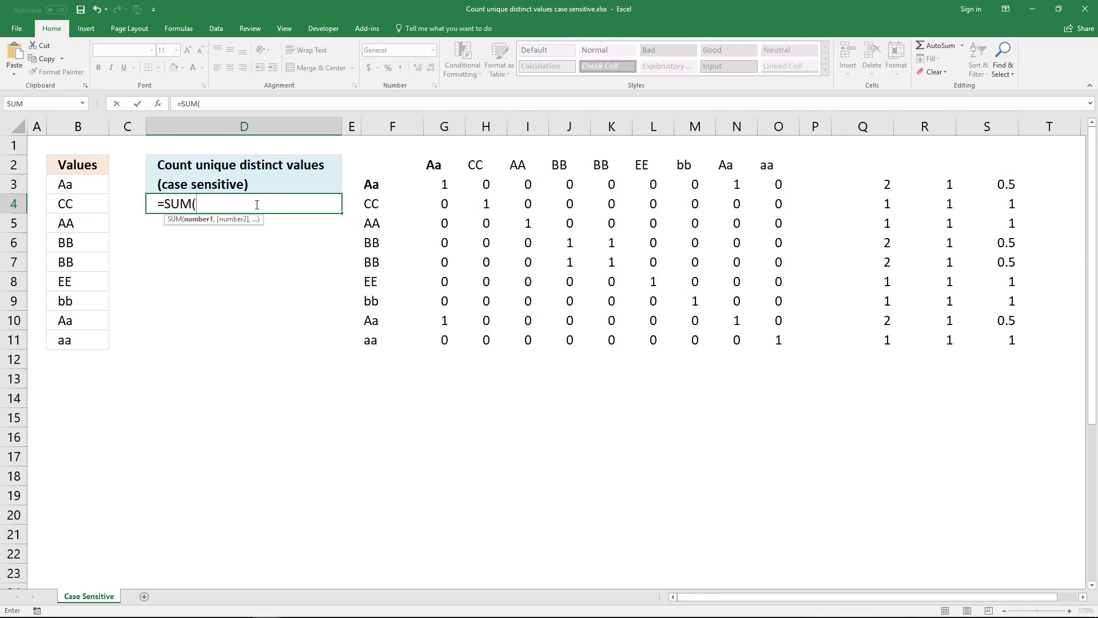
key(ctrl+v)
click(449, 104)
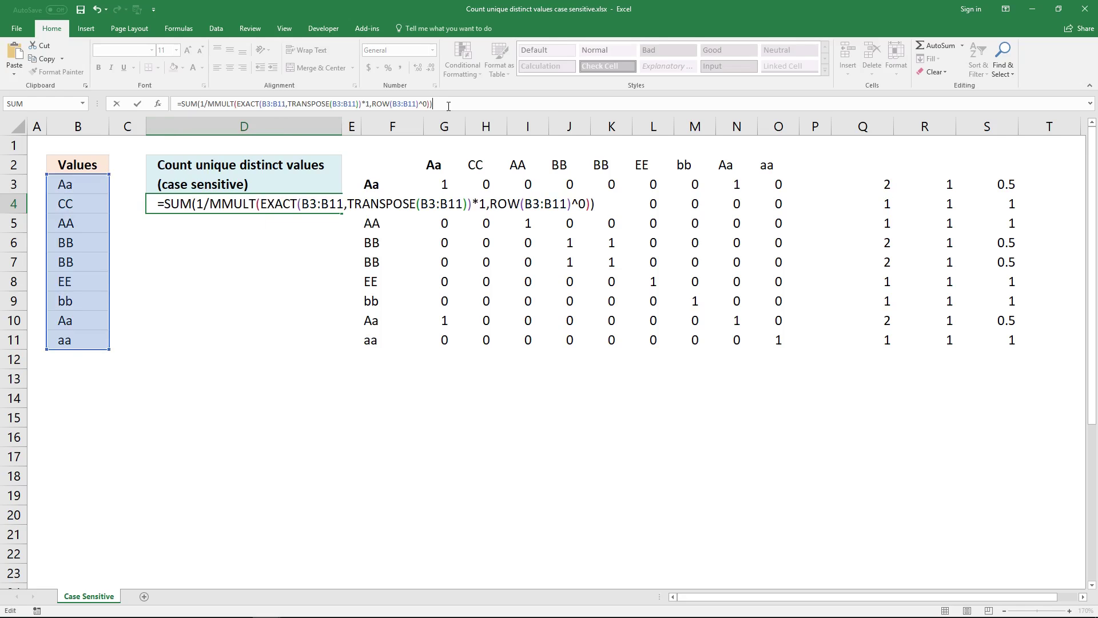
key(ctrl+shift+Return)
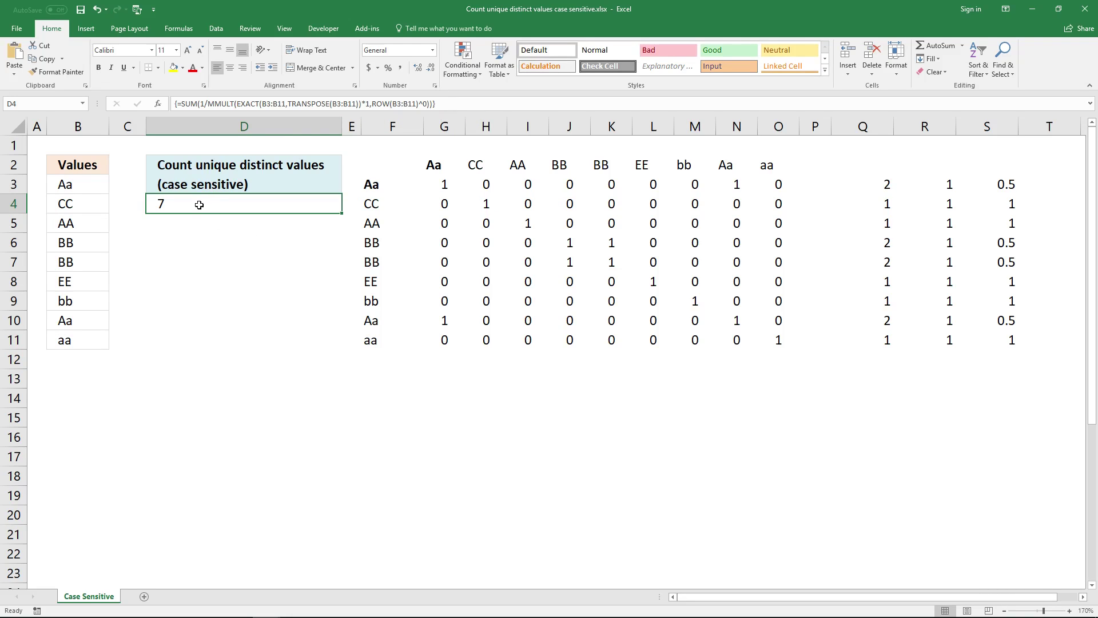
- Go through the values in B3:B11 one by one to check the case-sensitive unique distinct count in D4
drag(81, 180, 76, 336)
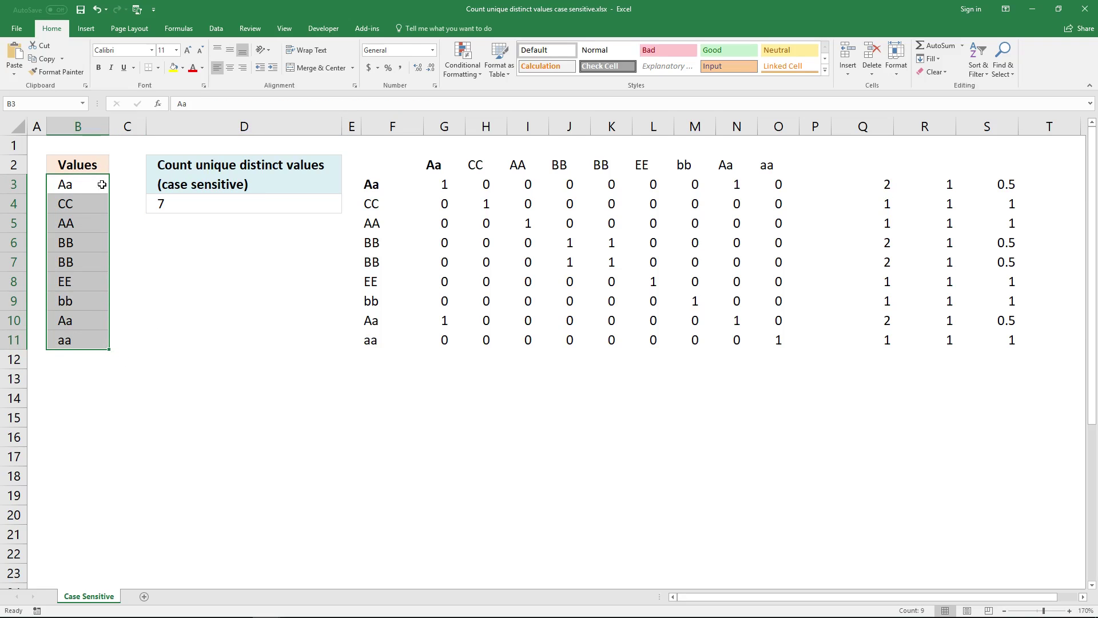
click(81, 180)
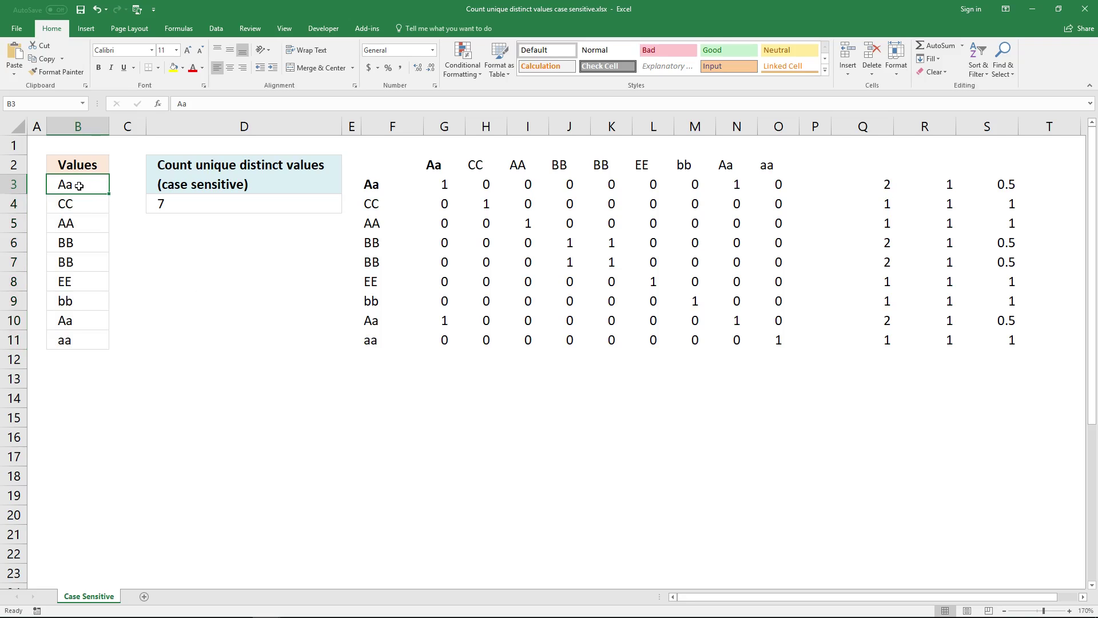
click(75, 205)
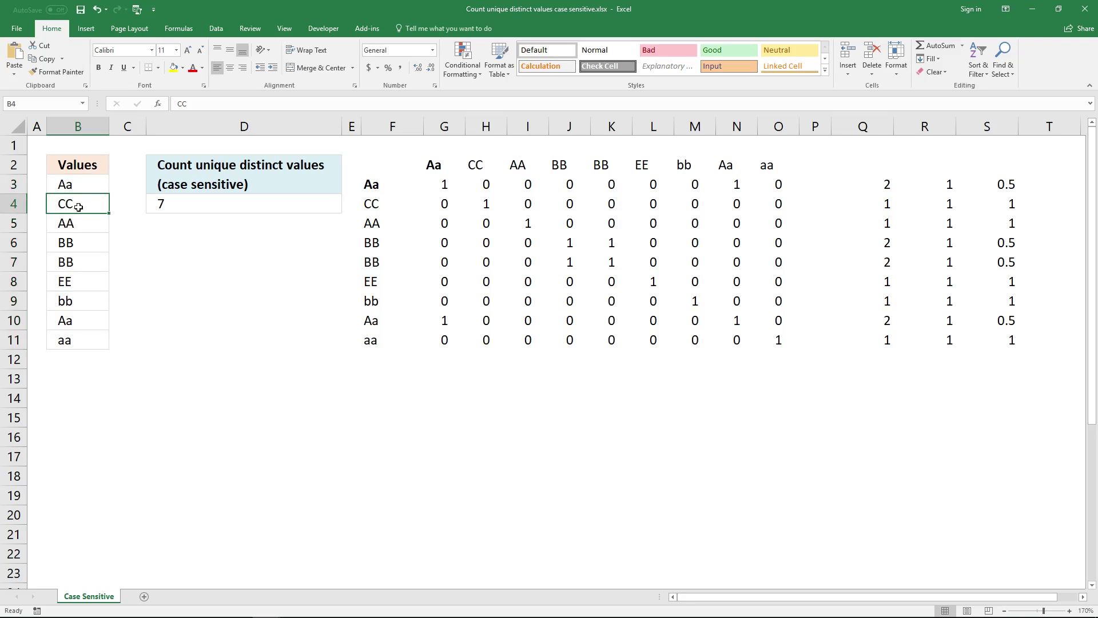
click(81, 221)
click(84, 240)
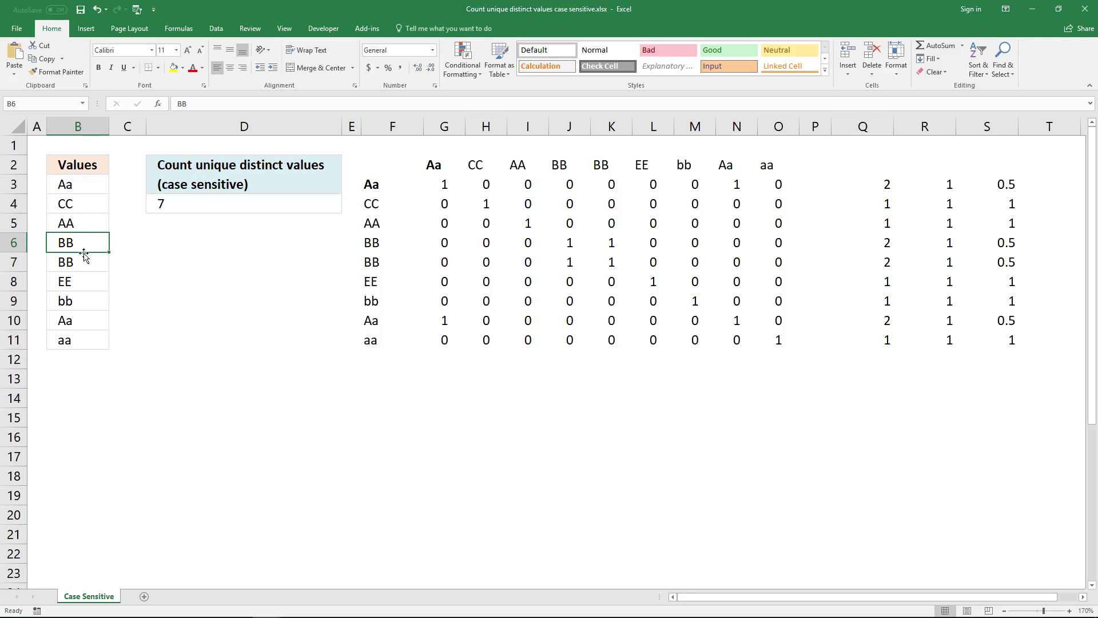
click(85, 261)
click(85, 282)
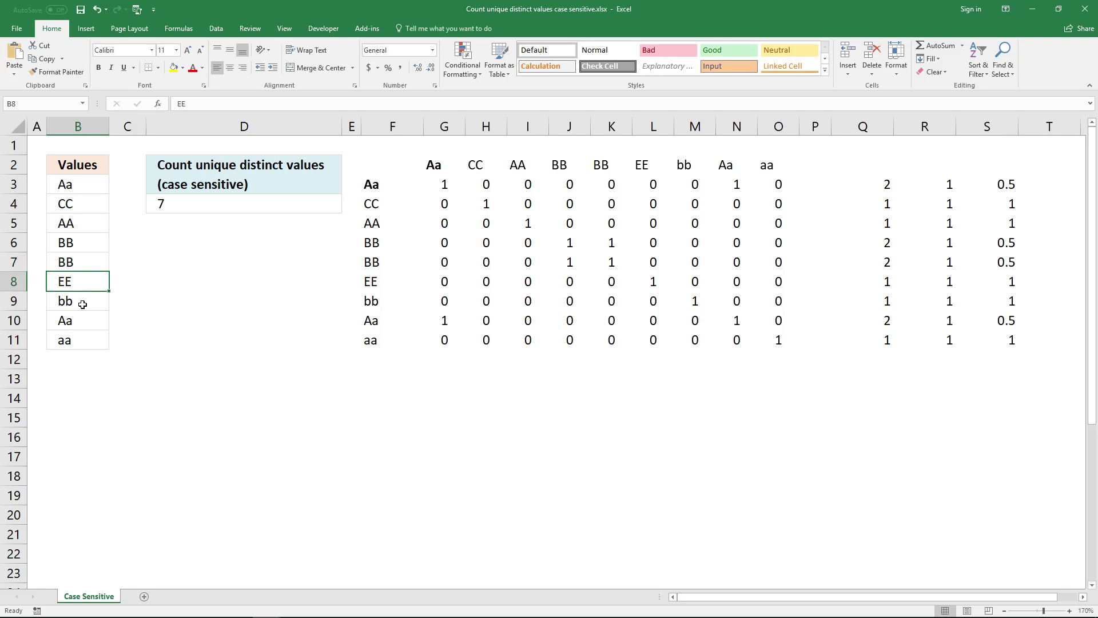
click(83, 304)
click(87, 314)
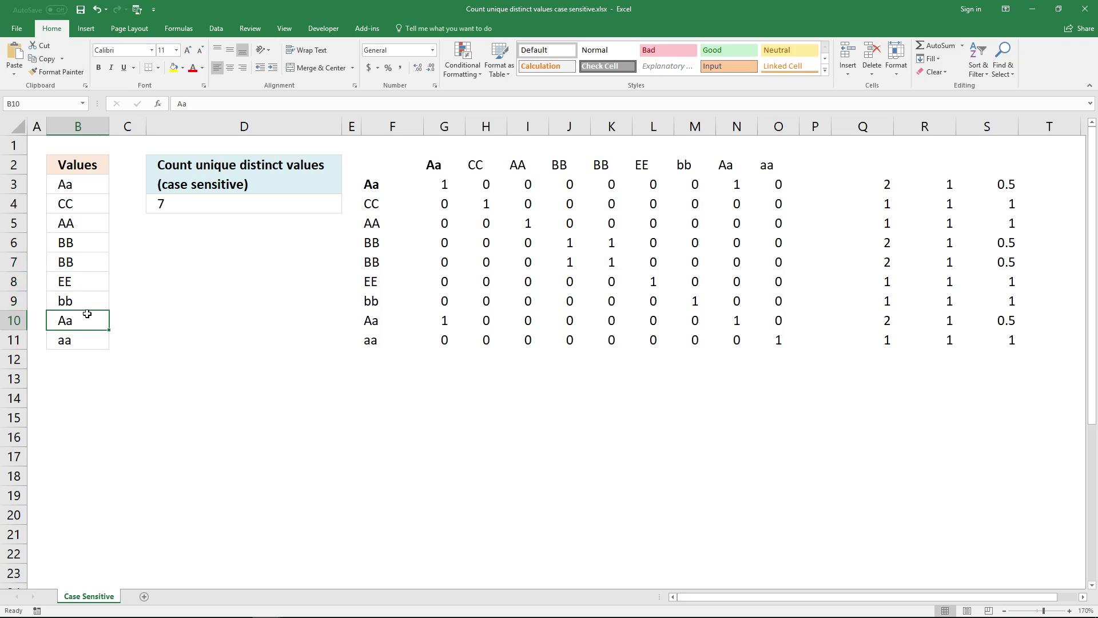
click(90, 343)
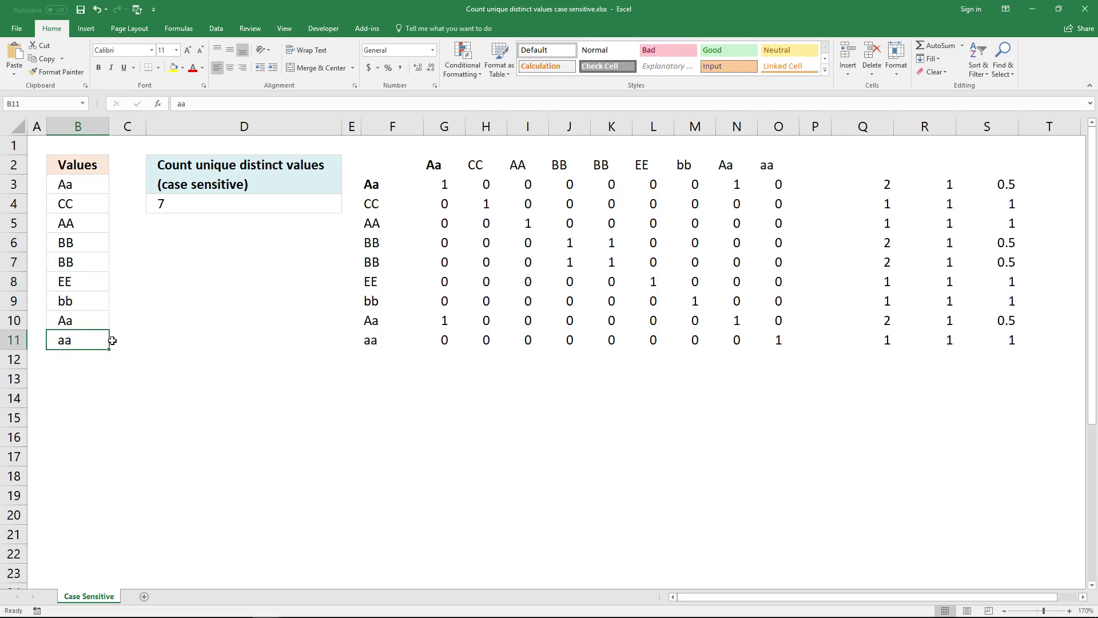
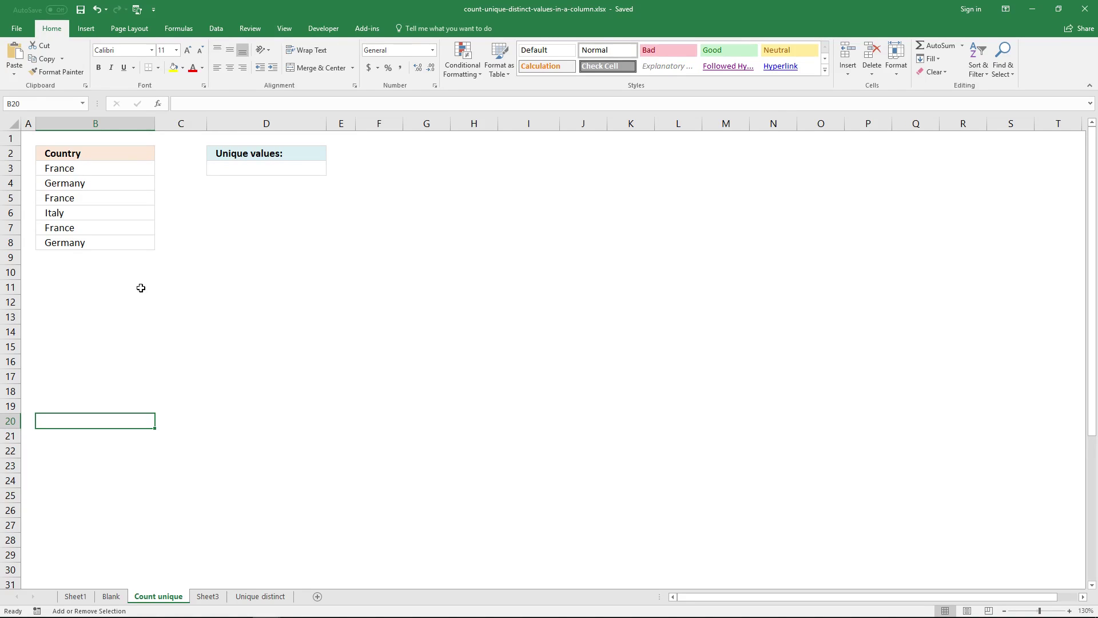
click(95, 213)
click(93, 213)
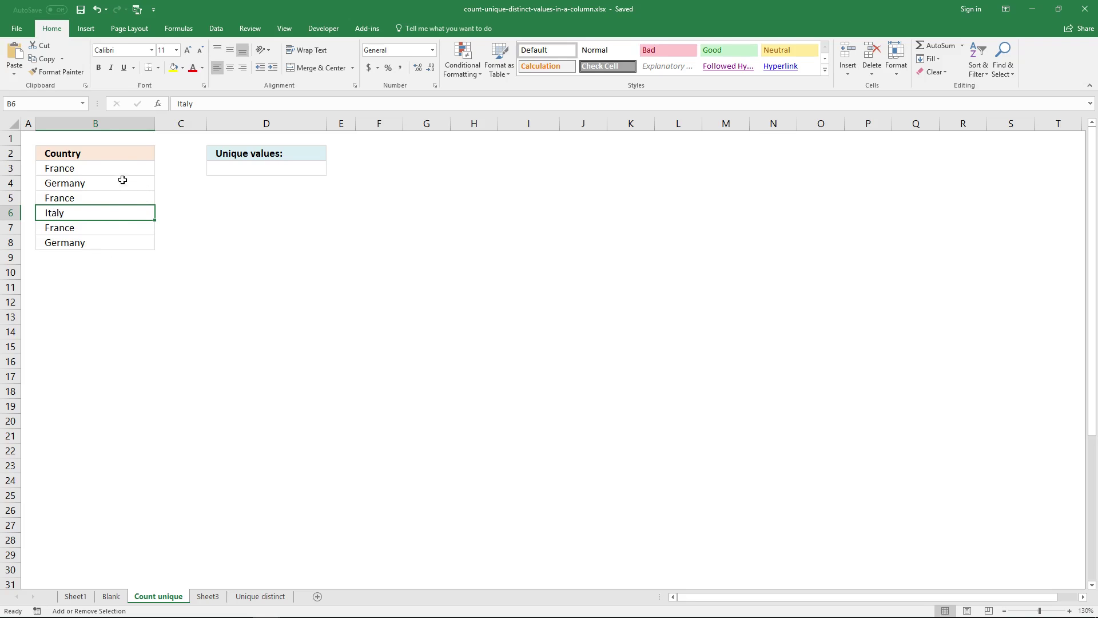
drag(124, 168, 139, 245)
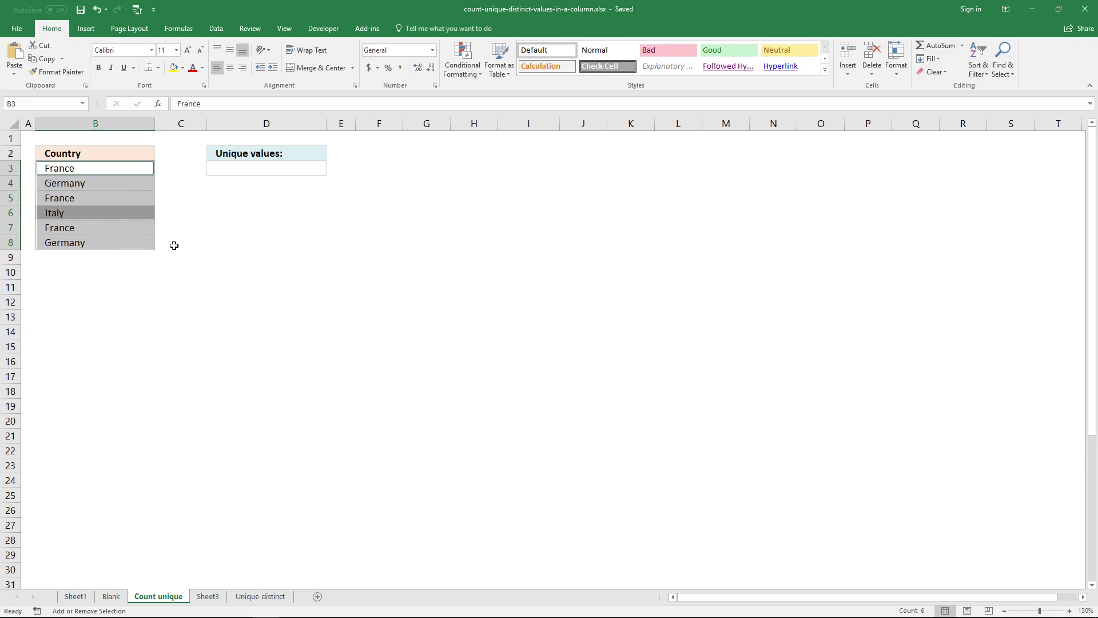
click(181, 225)
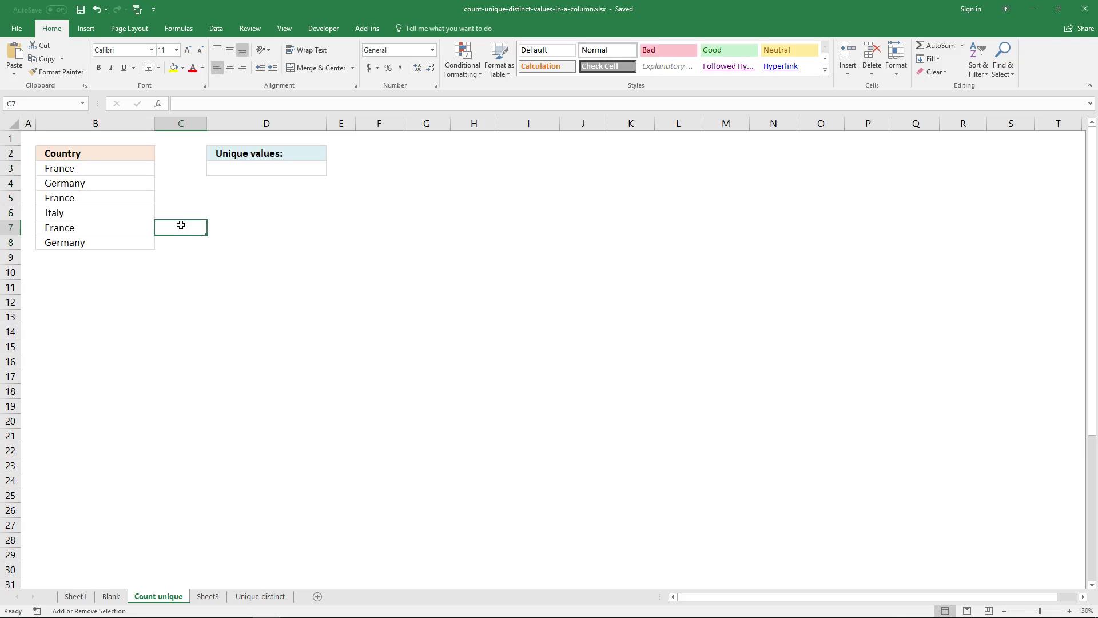
- Enter =COUNTIF(B3:B8,B3:B8) as an array formula in C3, beside the country list
click(177, 177)
click(177, 168)
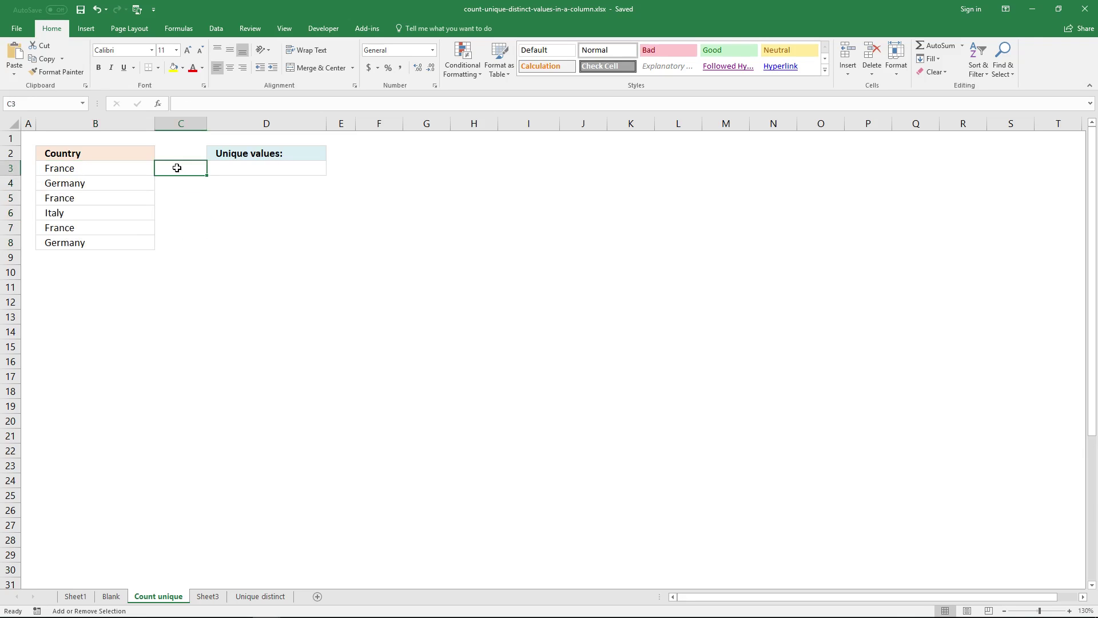
text(=COUNTIF()
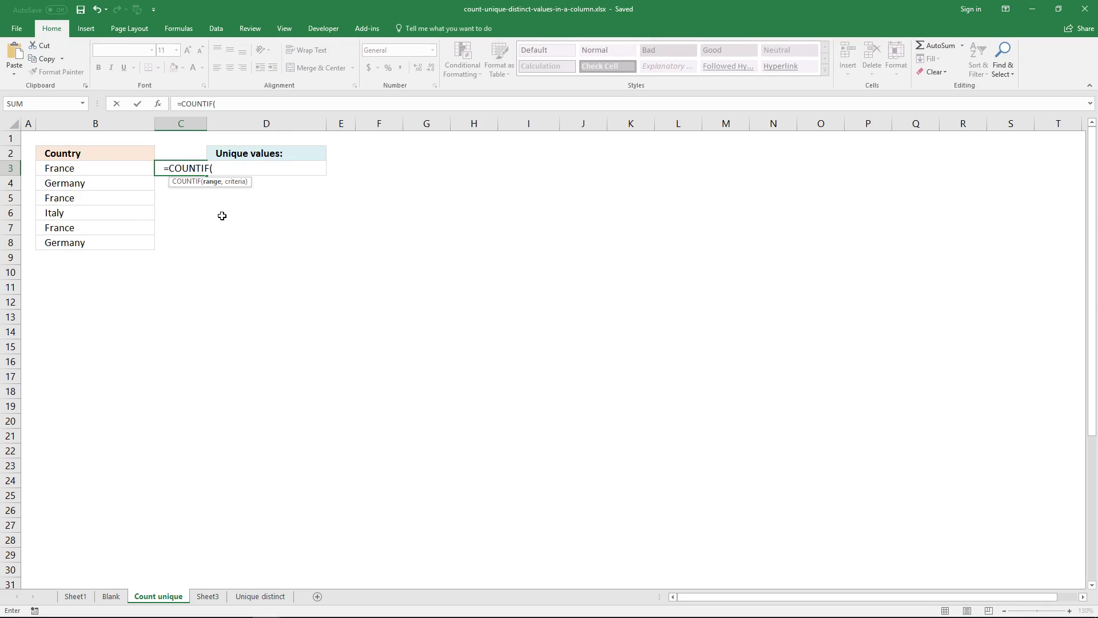
drag(128, 167, 116, 235)
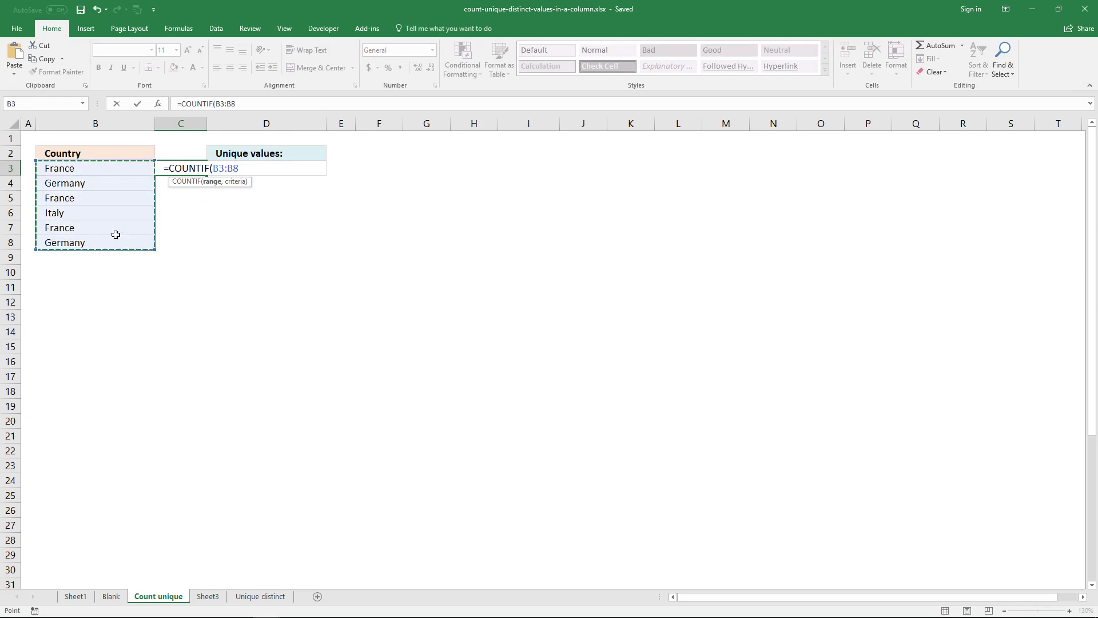
text(,)
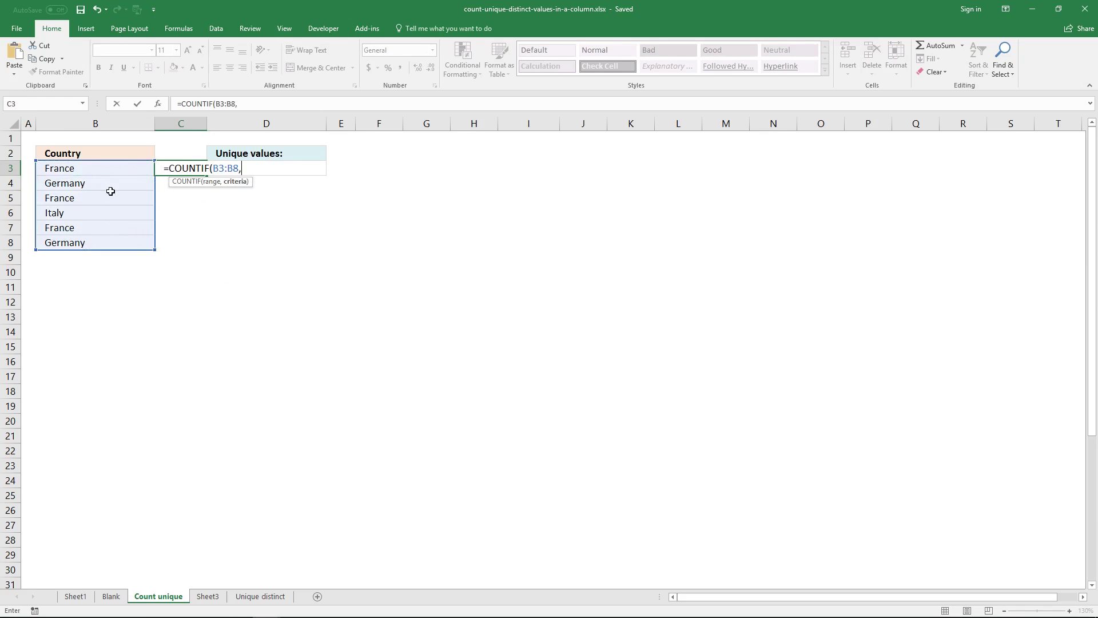
drag(106, 168, 119, 238)
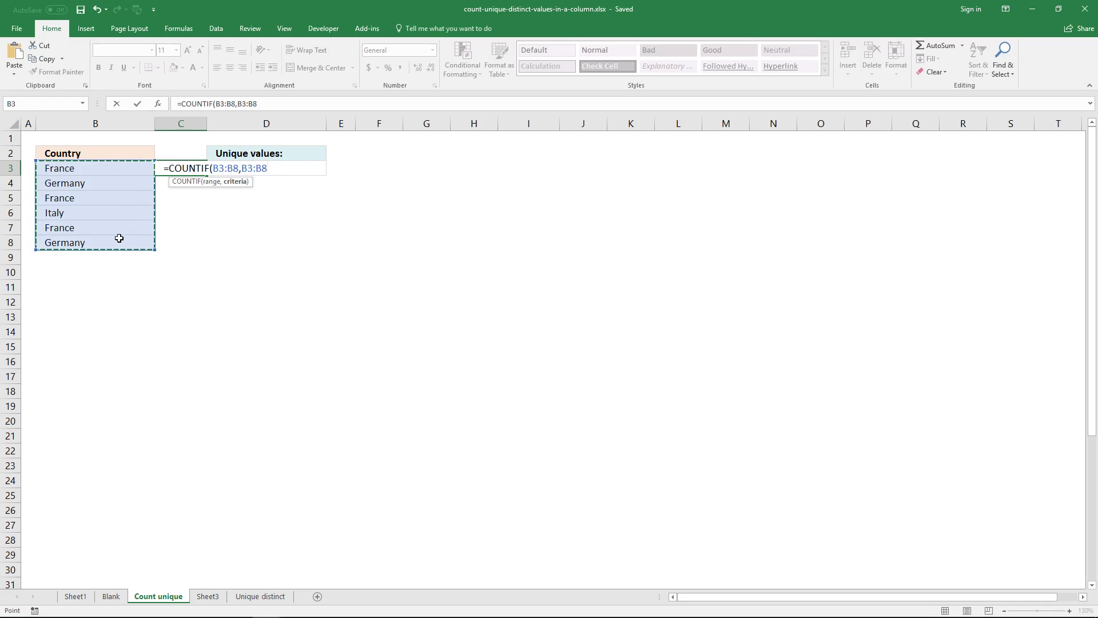
text())
key(ctrl+shift+Return)
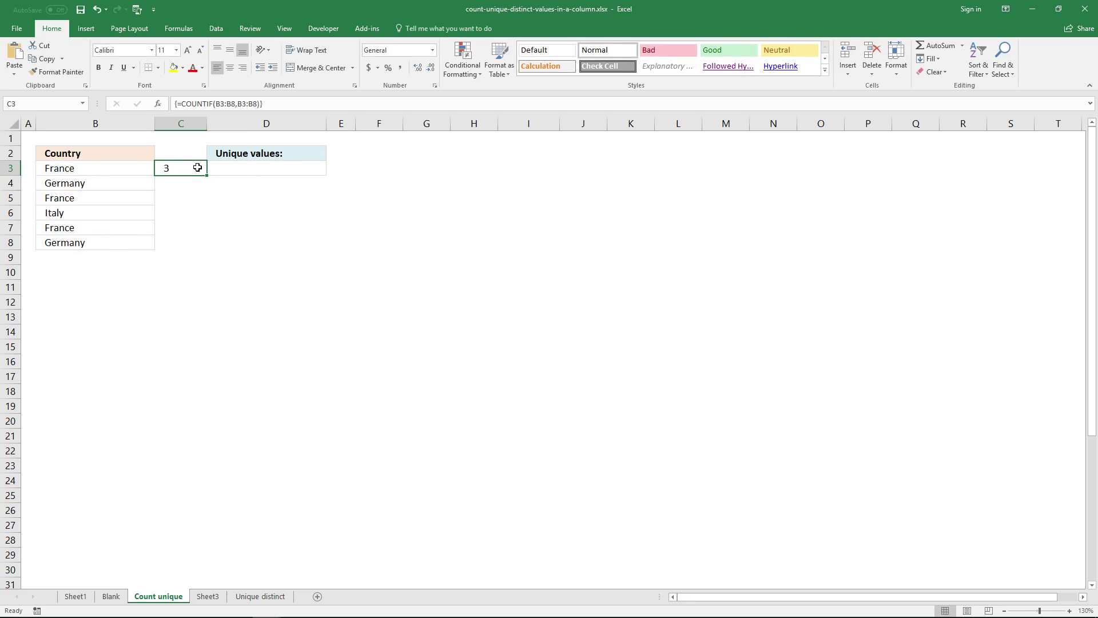
- Extend the COUNTIF array formula in C3 over the range C3:C8
drag(198, 167, 201, 242)
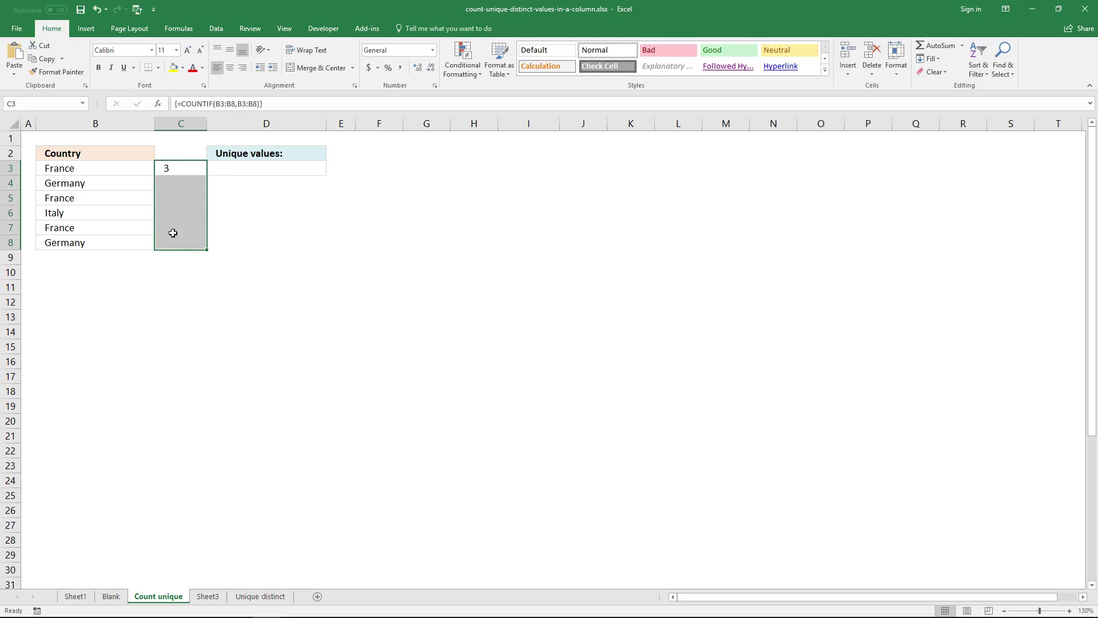
click(285, 102)
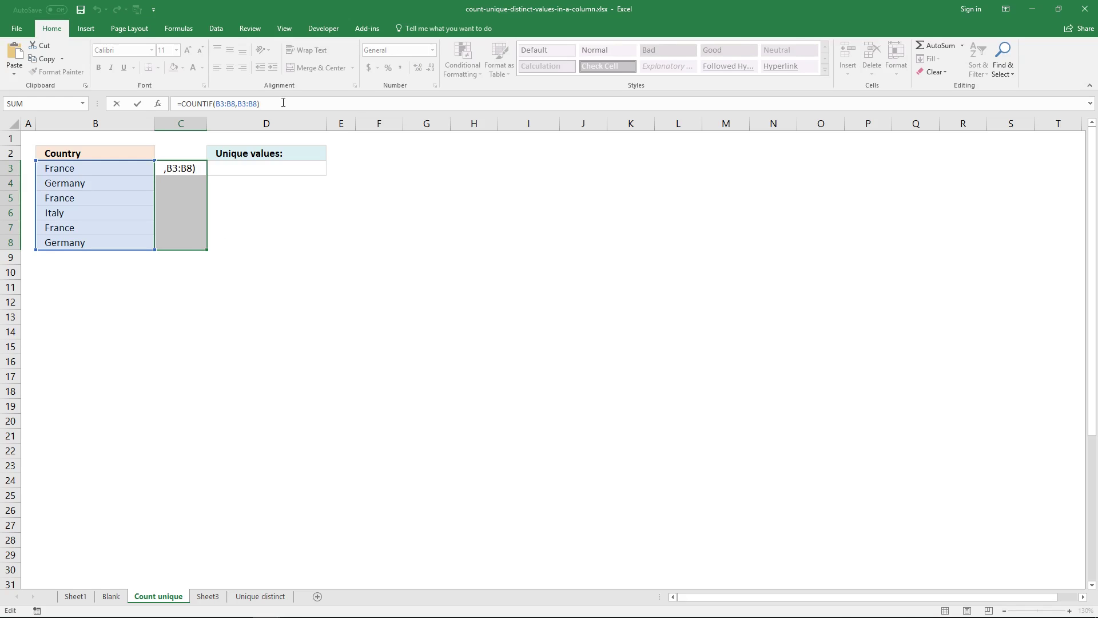
key(ctrl+shift+Return)
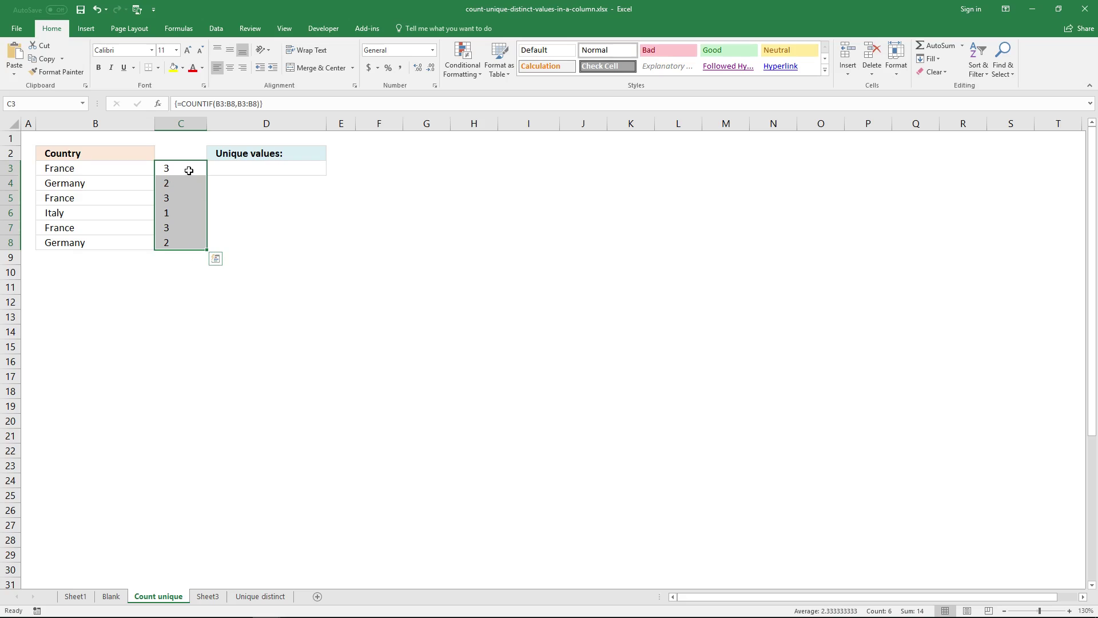
- Compare the occurrences of France, Germany and Italy in B3:B8 with the counts in C3:C8
click(95, 172)
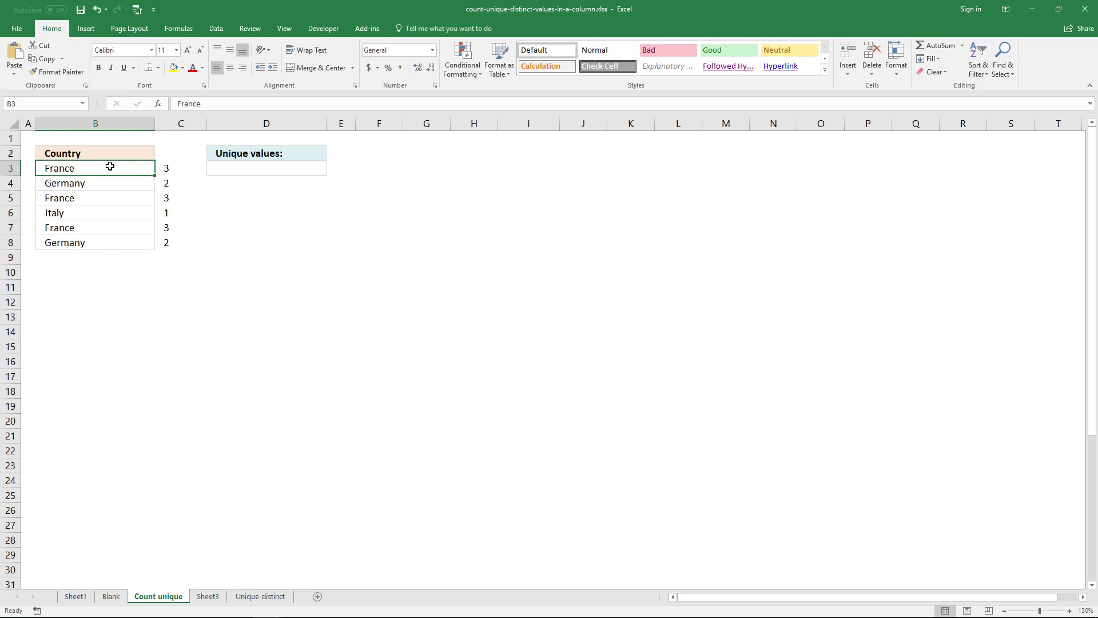
ctrl+click(107, 198)
ctrl+click(98, 227)
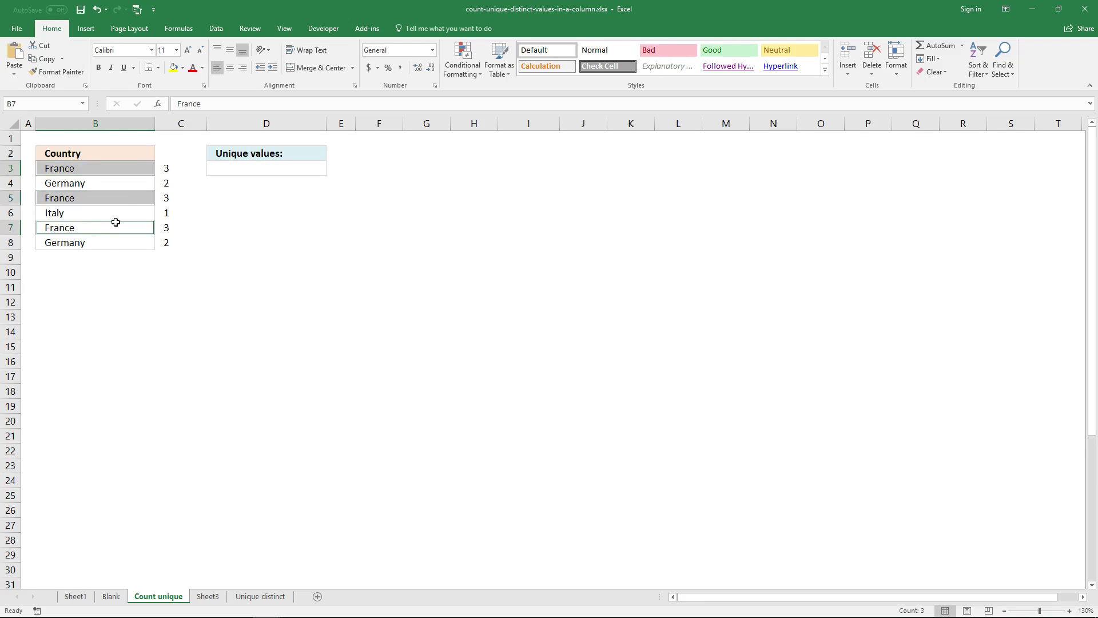
click(119, 185)
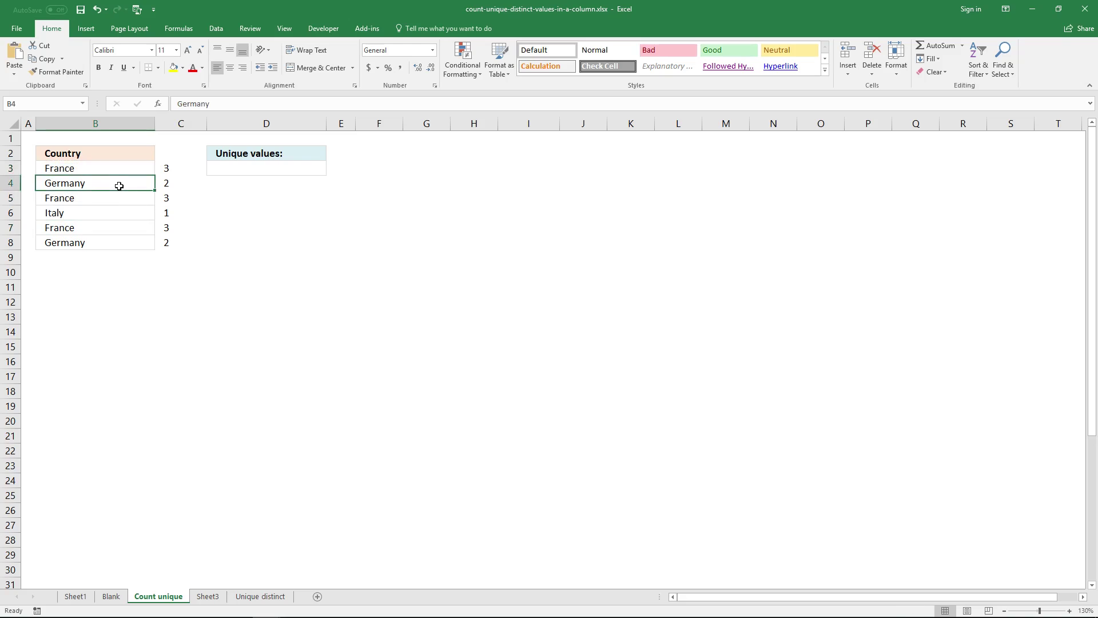
ctrl+click(119, 241)
click(125, 215)
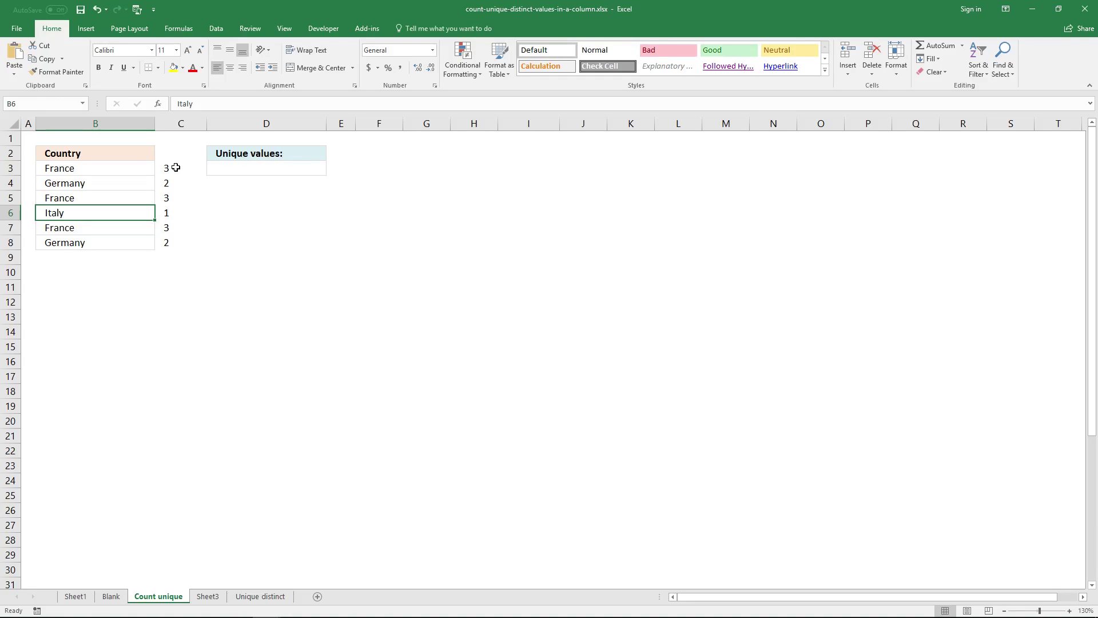
- Copy the whole COUNTIF formula from the array range C3:C8 without altering it
drag(177, 167, 186, 237)
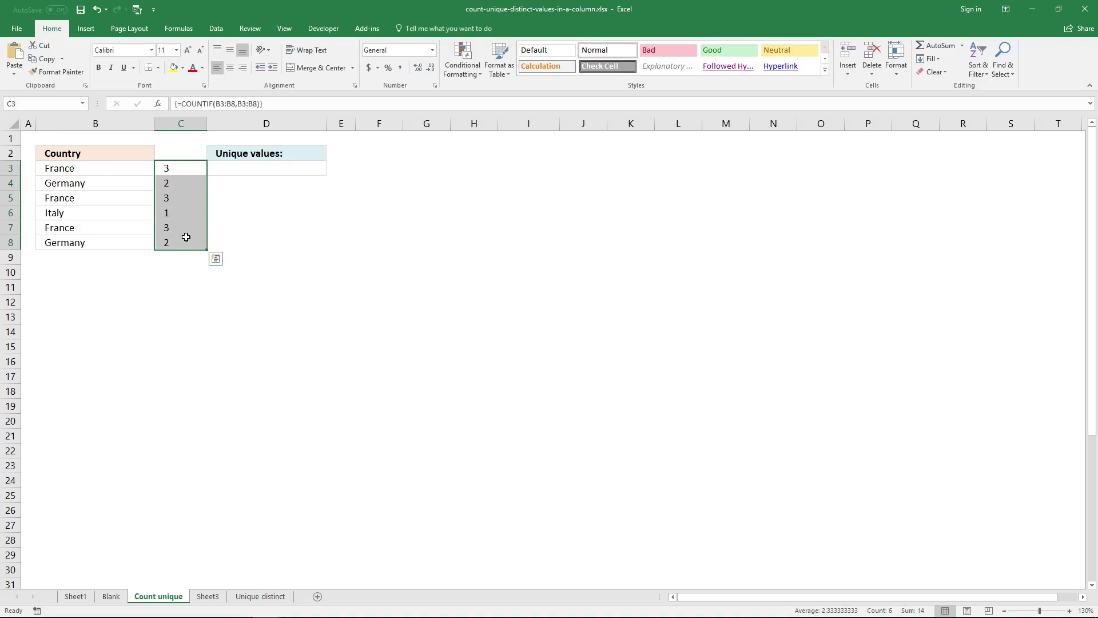
click(268, 108)
key(shift+Home)
key(ctrl+c)
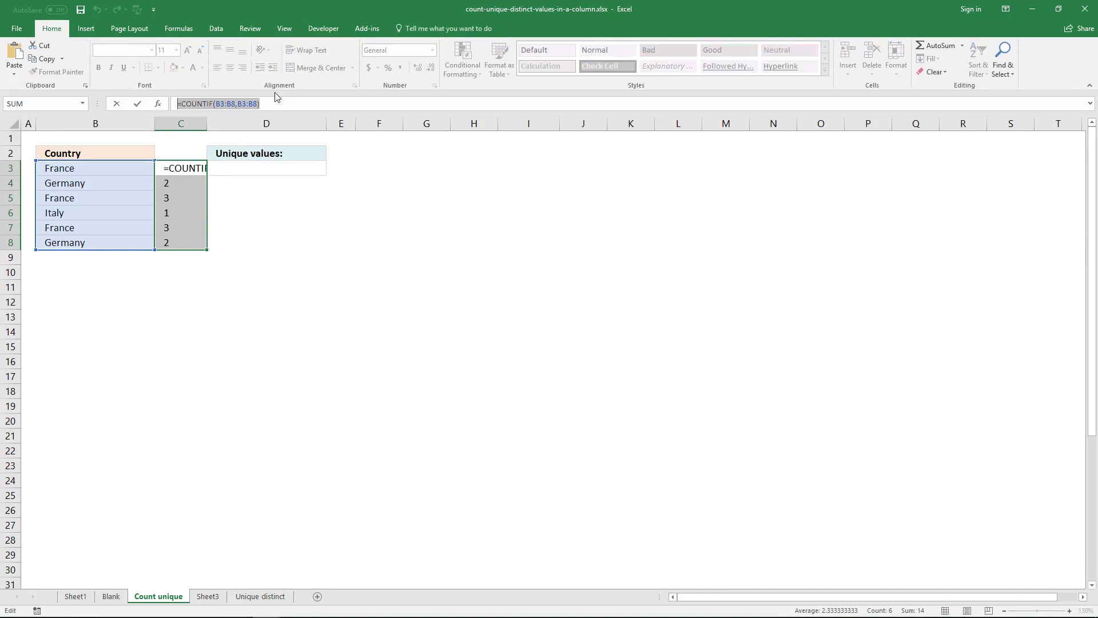
key(Escape)
- Enter =COUNTIF(B3:B8,B3:B8)=1 as an array formula in F3, reusing the copied formula
click(380, 168)
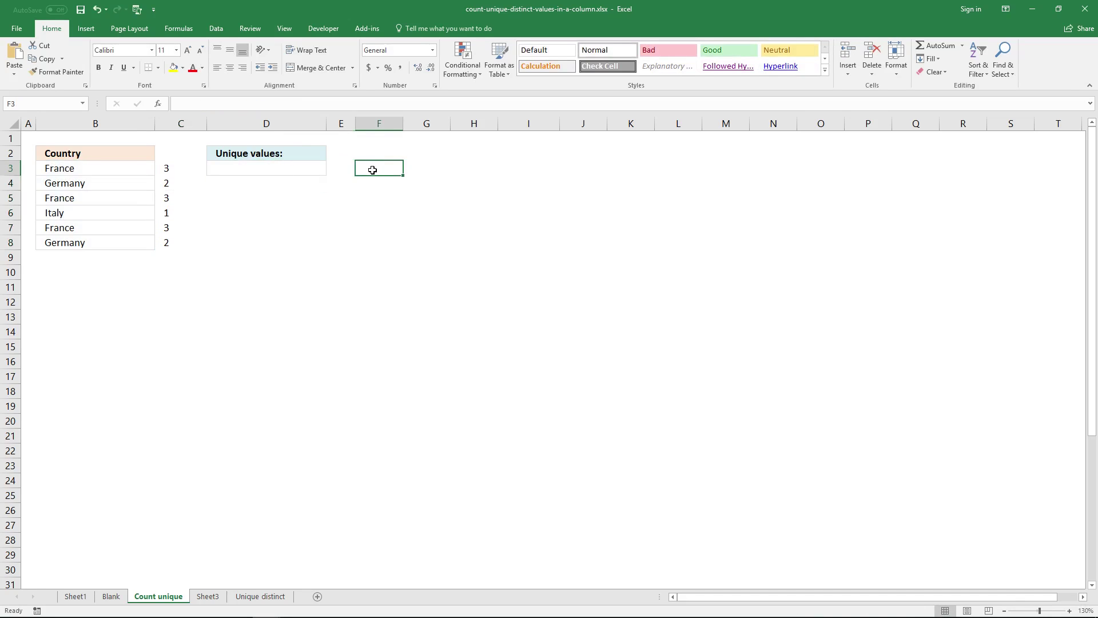
click(394, 103)
key(ctrl+v)
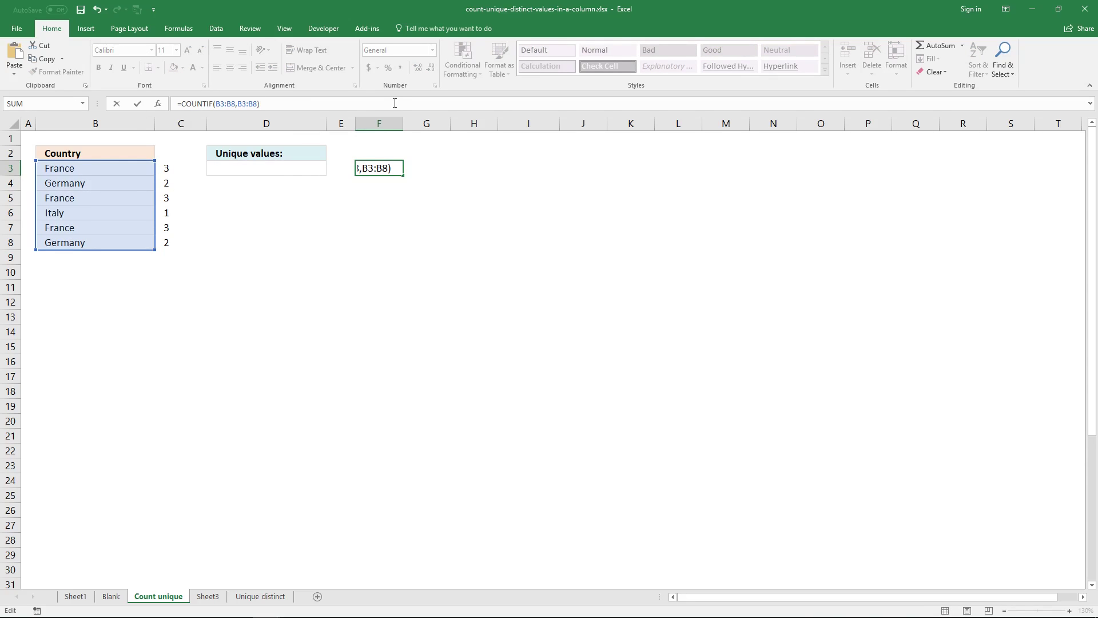
text(=1)
key(ctrl+shift+Return)
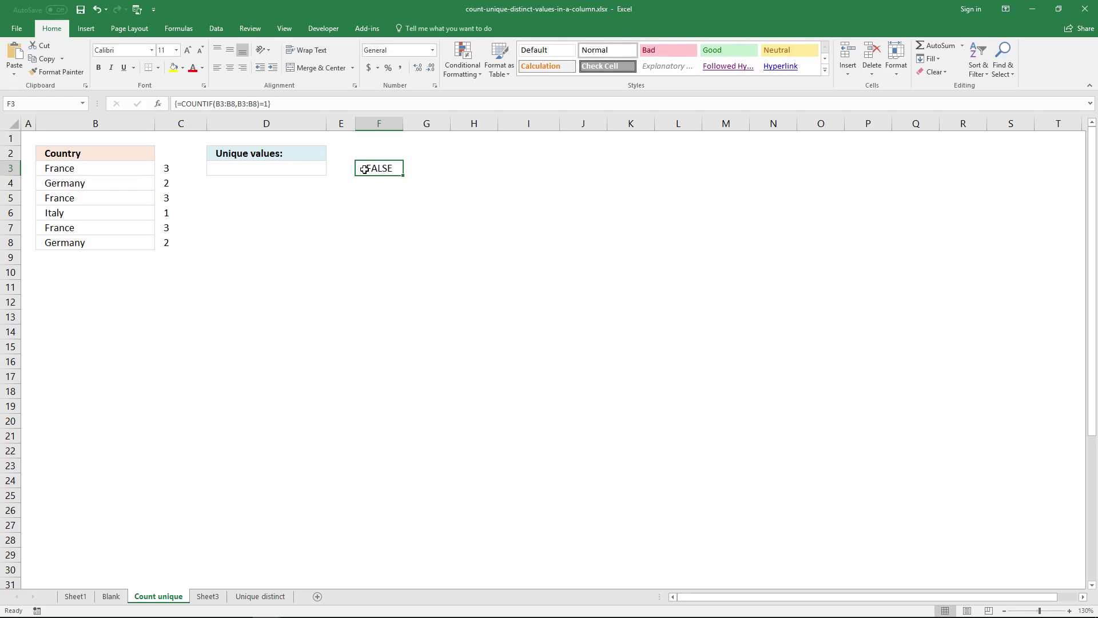
- Extend the =COUNTIF(B3:B8,B3:B8)=1 array formula in F3 over the range F3:F8
drag(365, 170, 371, 242)
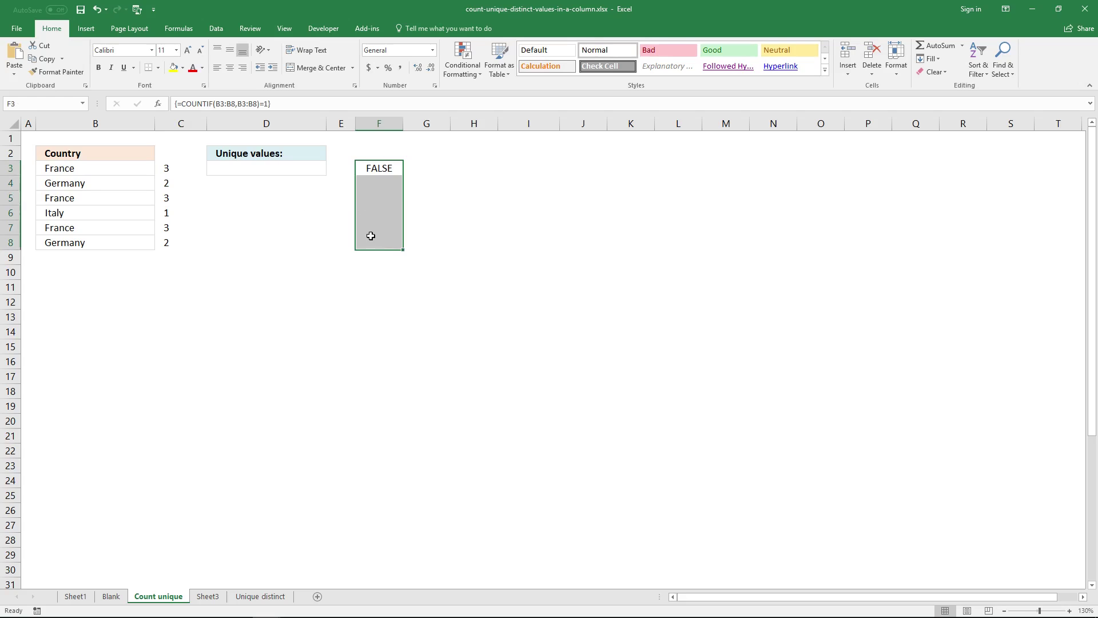
click(361, 109)
key(ctrl+shift+Return)
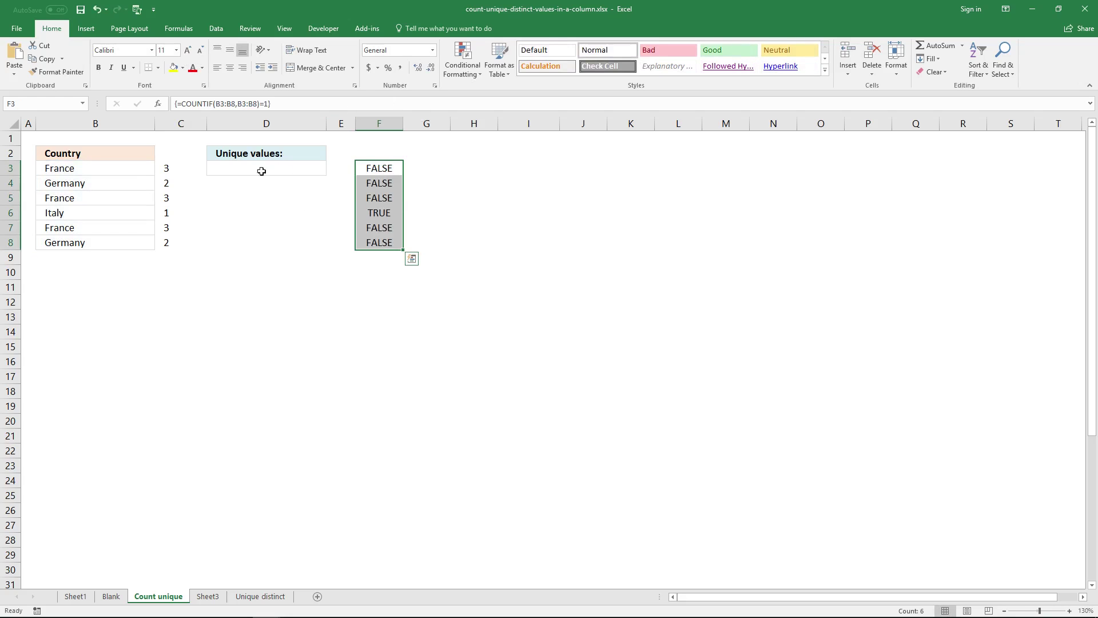
- Compare the country counts in C3:C6 with the corresponding logical results in column F
click(180, 168)
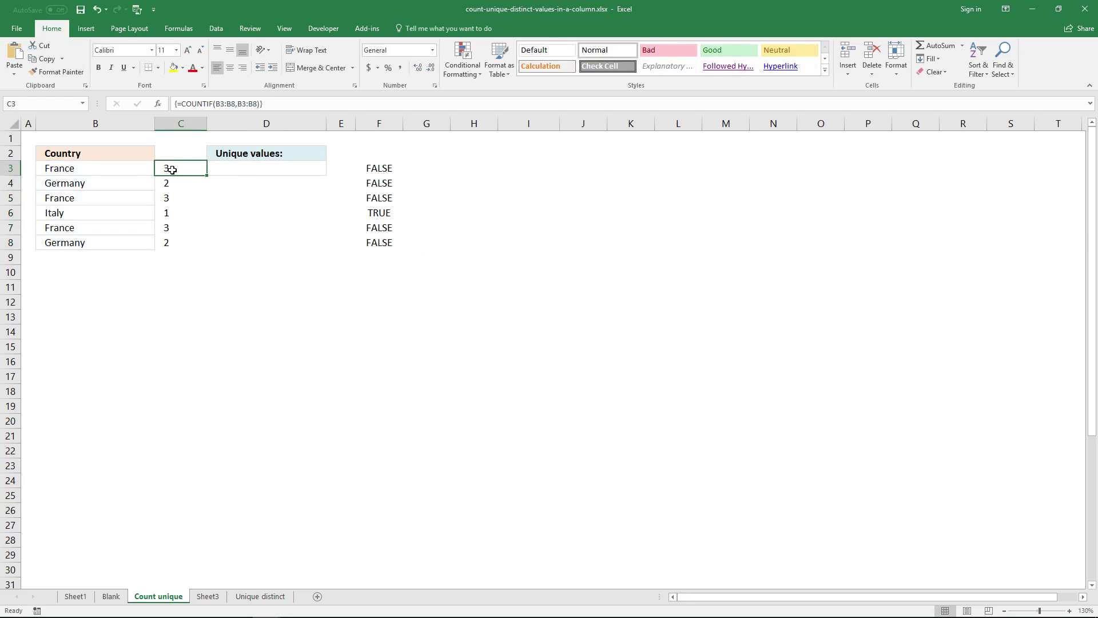
click(371, 167)
click(180, 183)
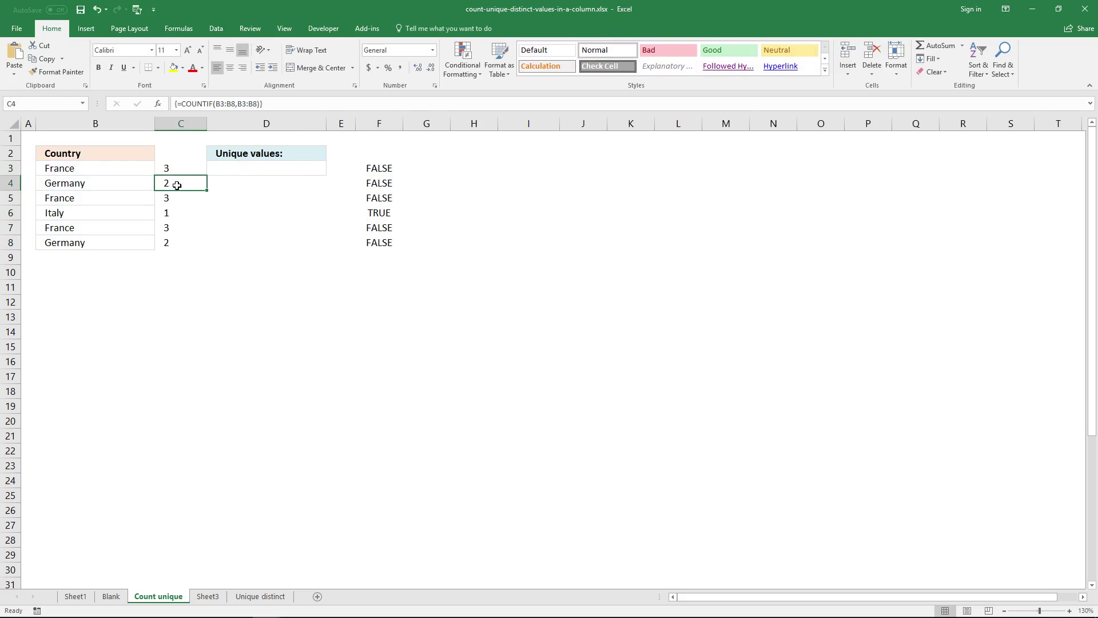
click(171, 200)
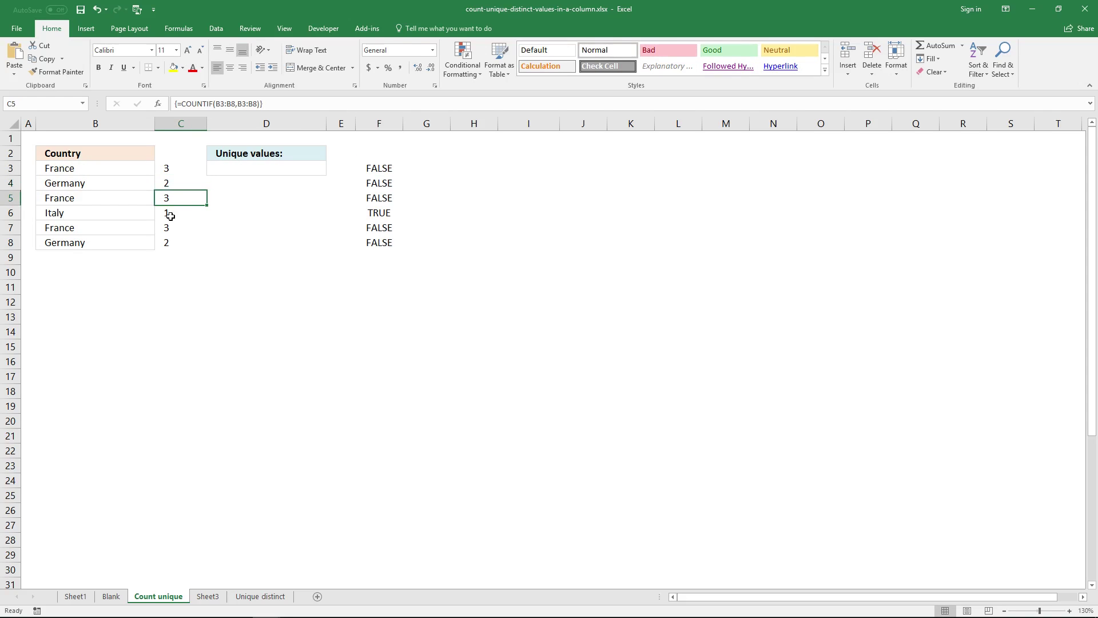
click(173, 214)
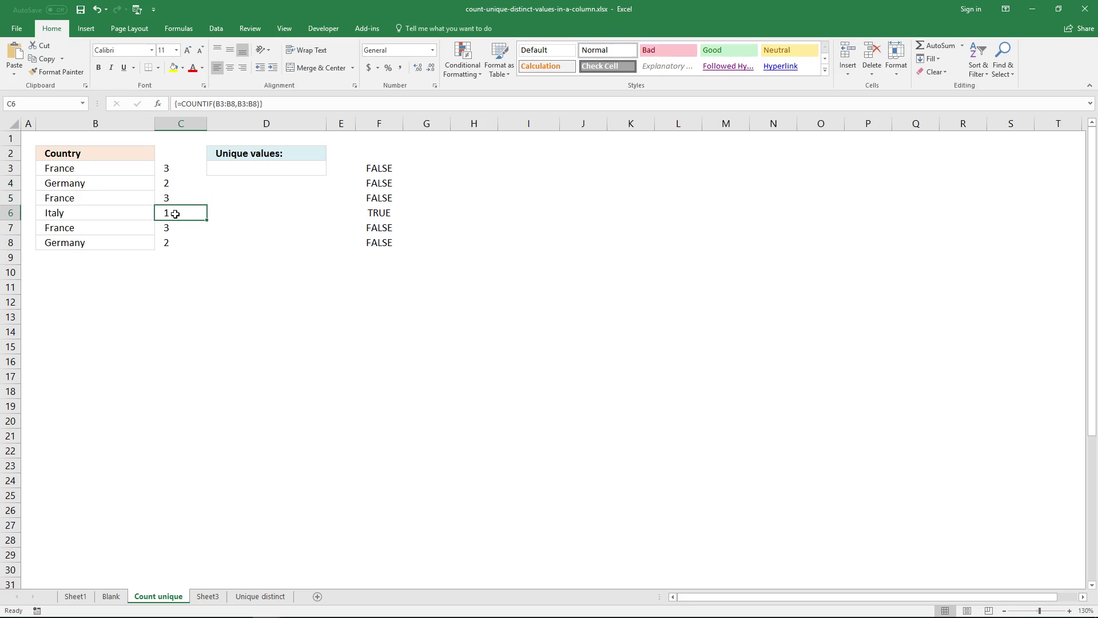
click(373, 214)
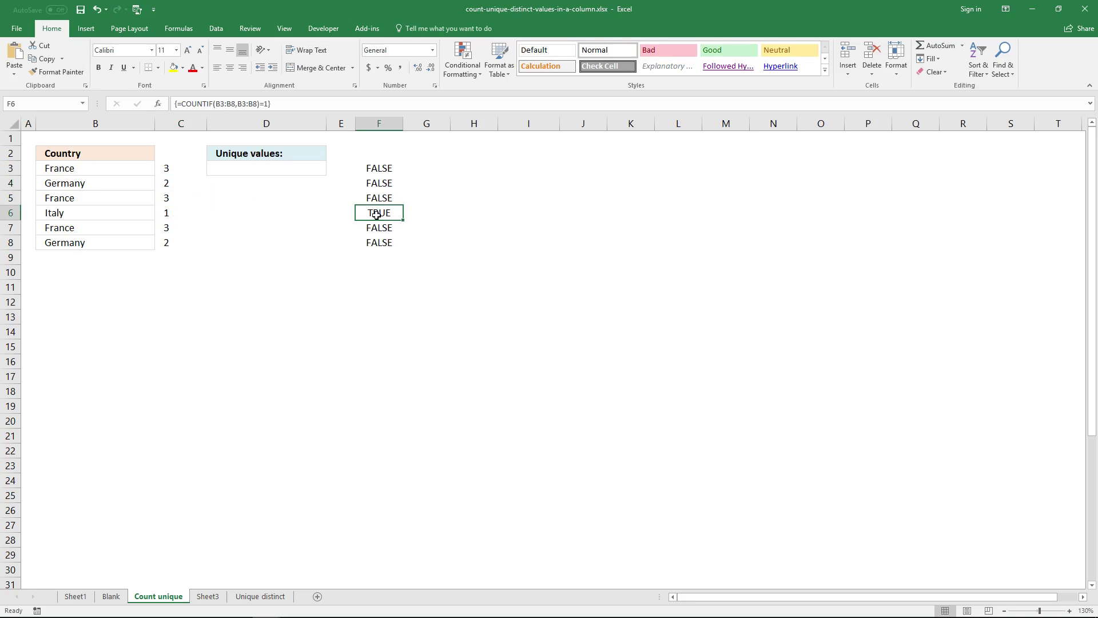
- Copy COUNTIF(B3:B8,B3:B8)=1 from the array formula in F3, omitting the leading equals sign
click(382, 169)
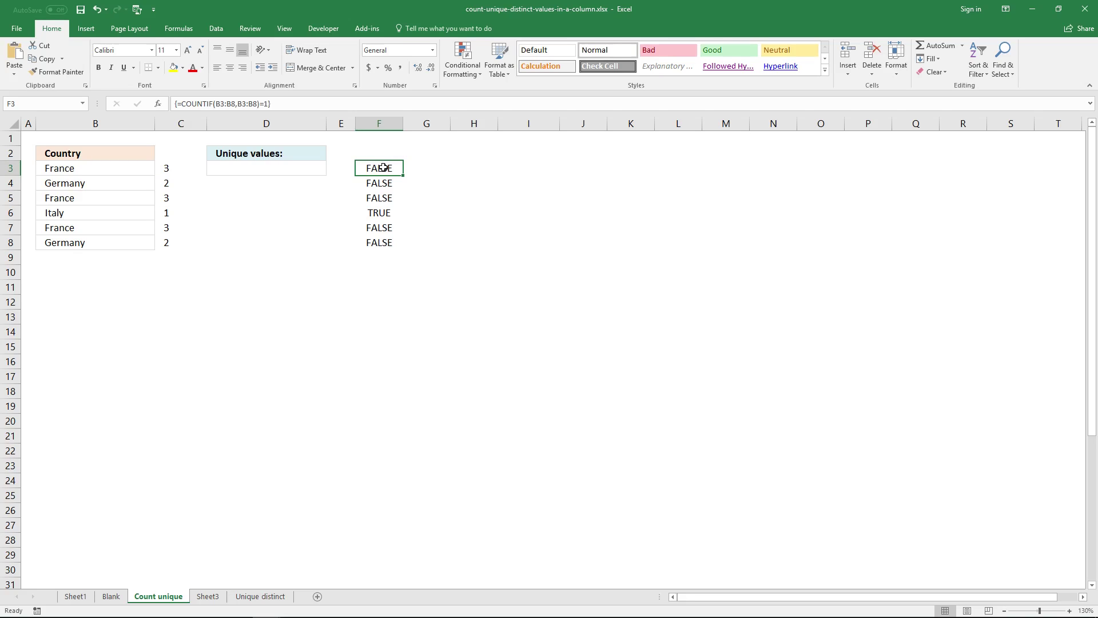
key(shift+F8)
drag(304, 104, 187, 102)
key(ctrl+c)
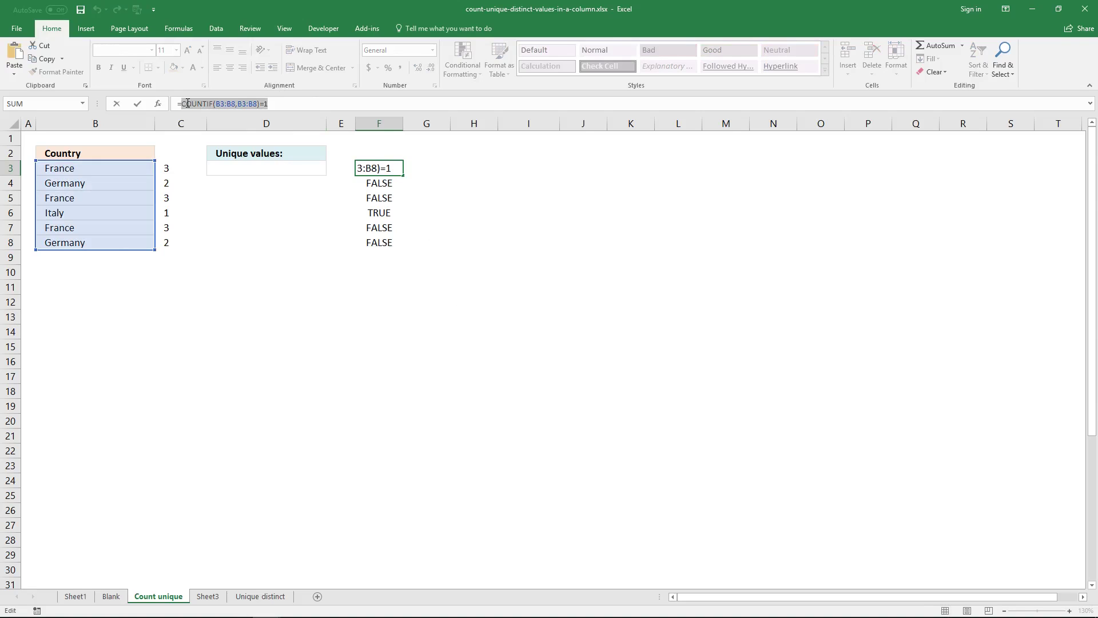
key(Escape)
- Enter =(COUNTIF(B3:B8,B3:B8)=1)*1 as an array formula in G3, reusing the copied expression
click(423, 167)
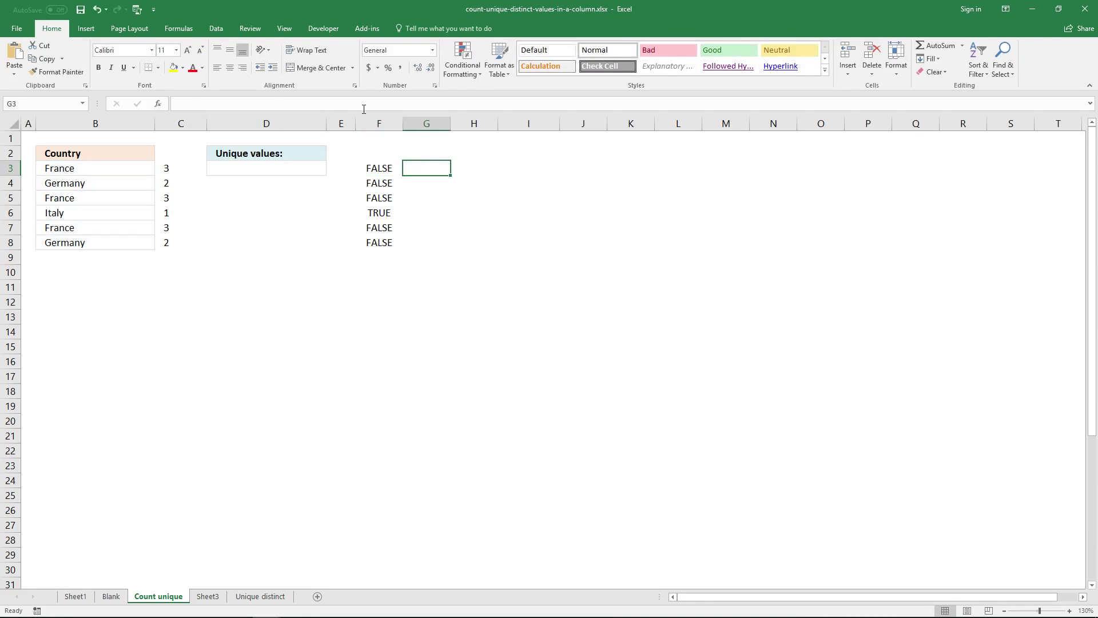
click(363, 107)
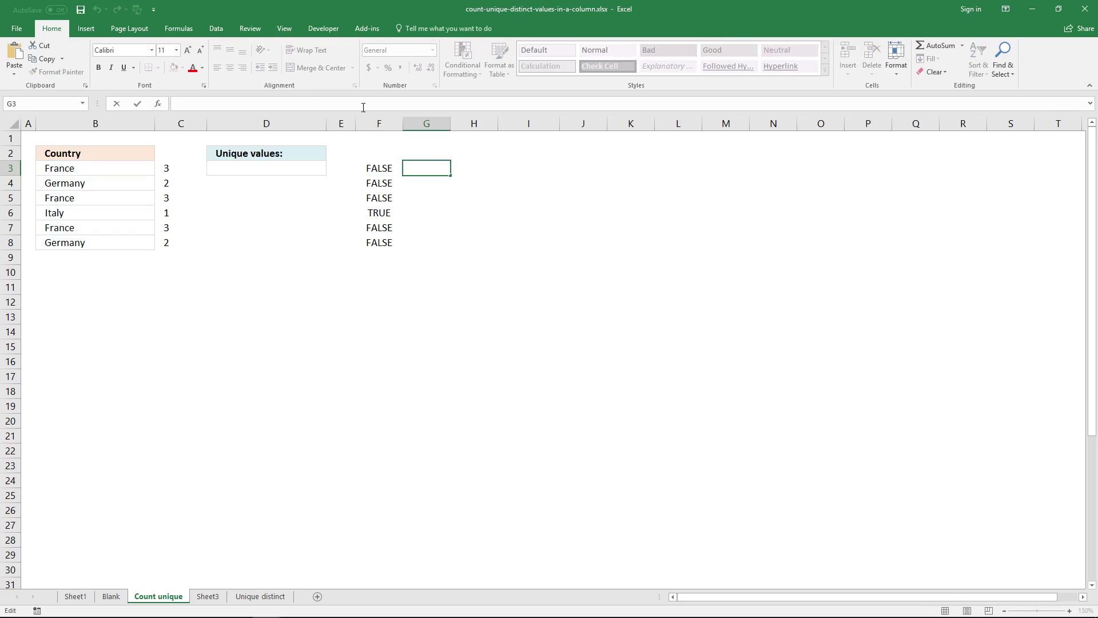
key(ctrl+v)
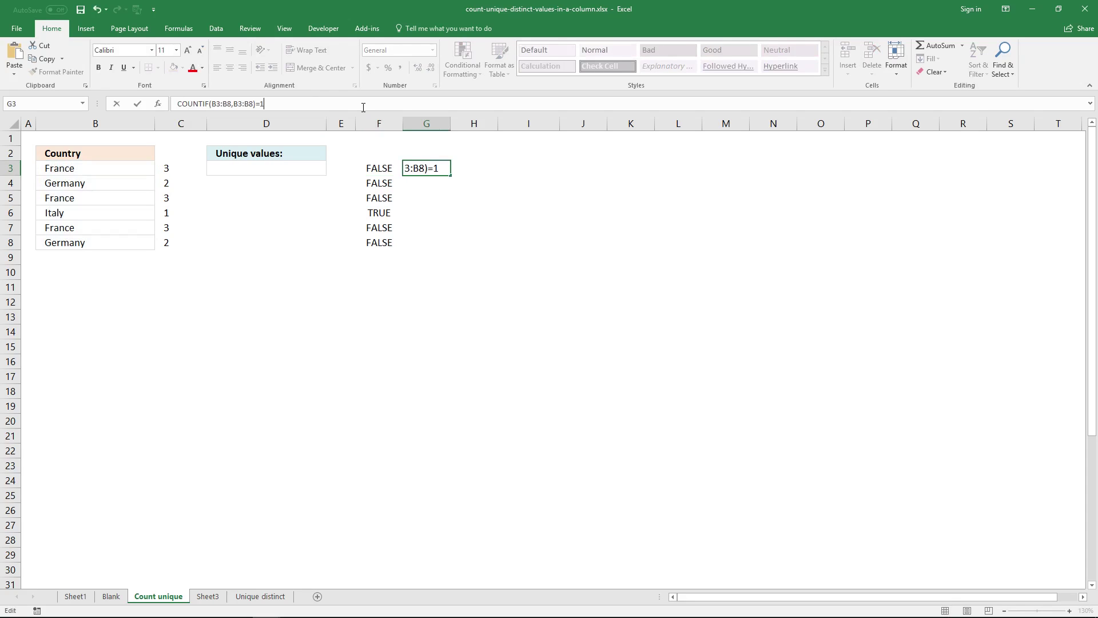
key(Home)
text(=)
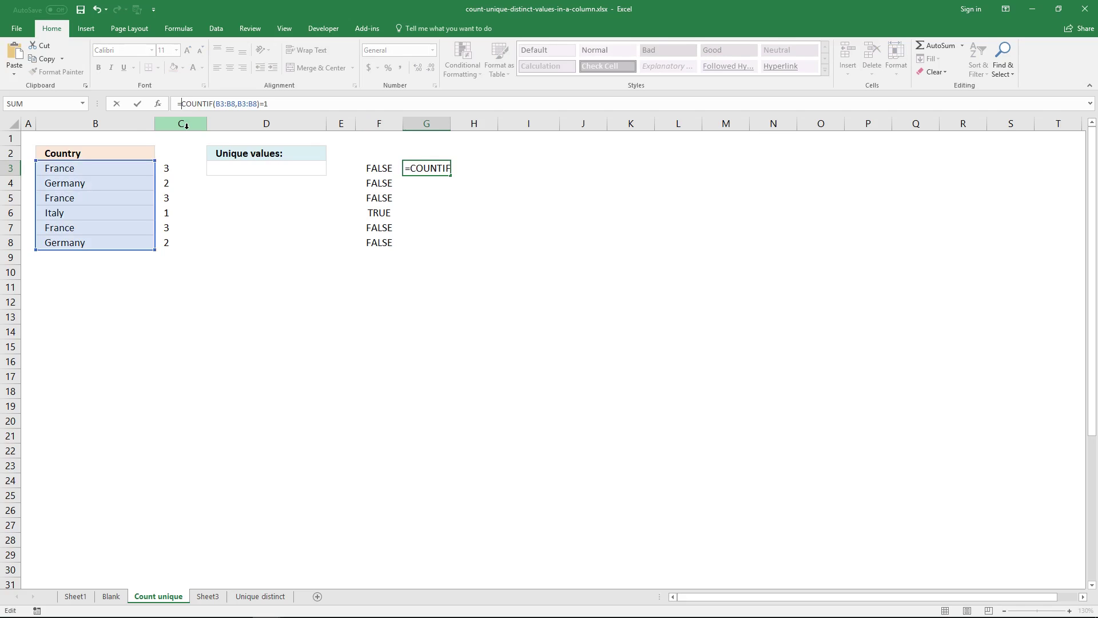
text(()
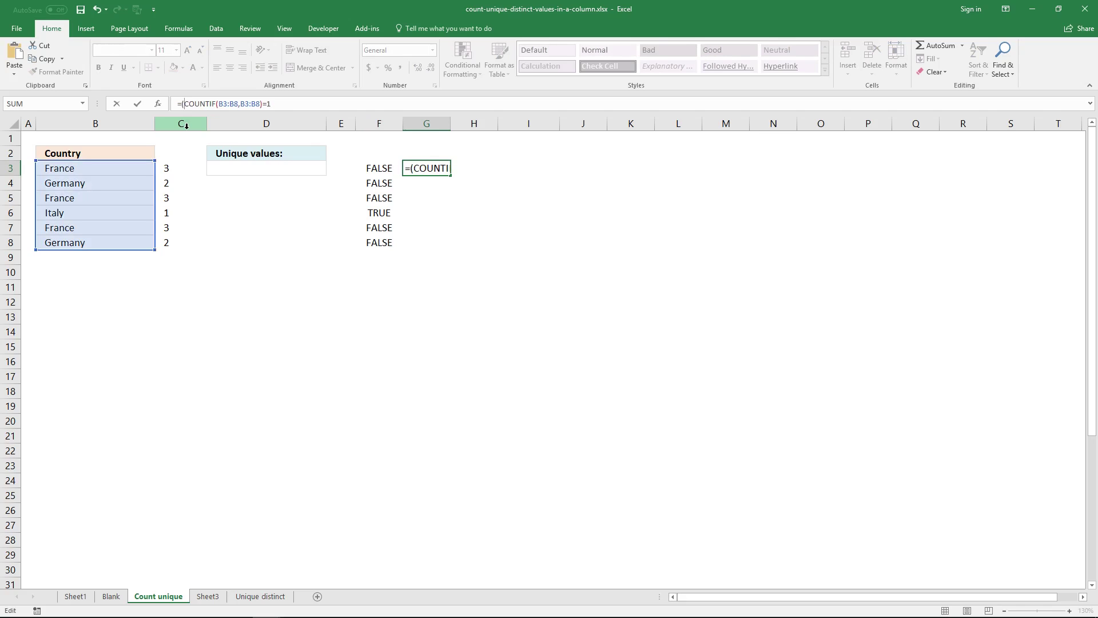
click(276, 104)
text()*1)
key(ctrl+shift+Return)
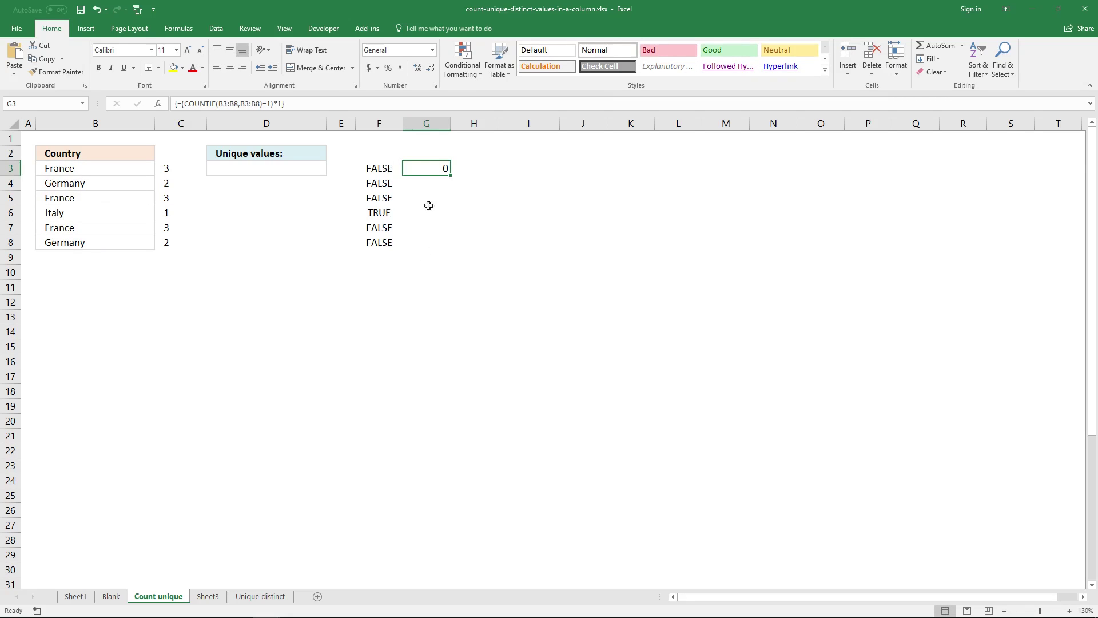
- Extend the =(COUNTIF(B3:B8,B3:B8)=1)*1 array formula in G3 over the range G3:G8
drag(427, 166, 431, 241)
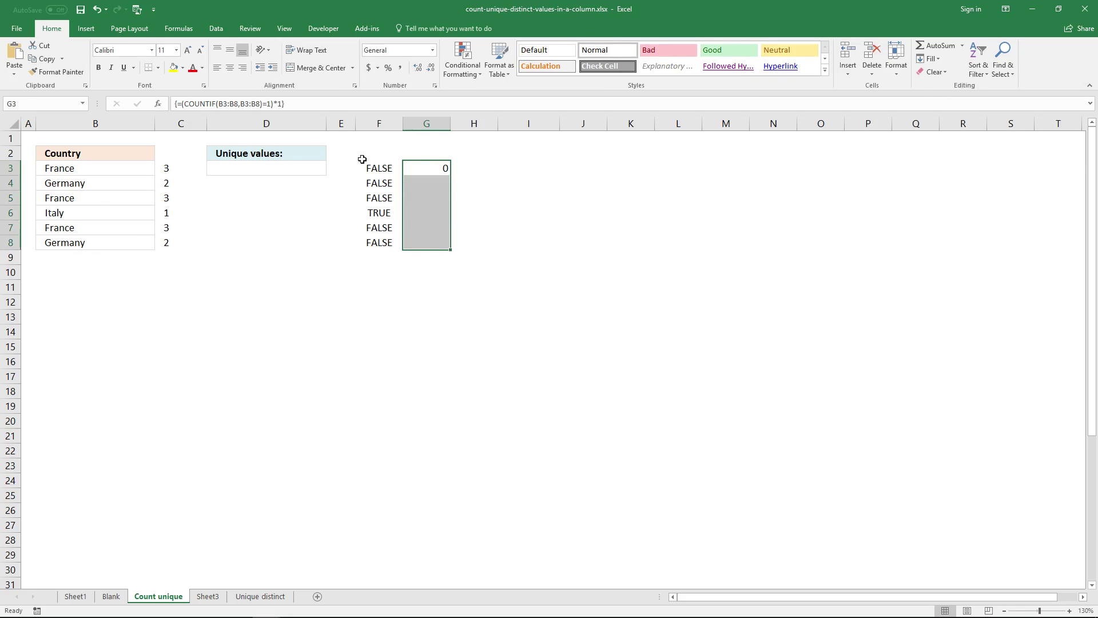
click(337, 103)
key(ctrl+shift+Return)
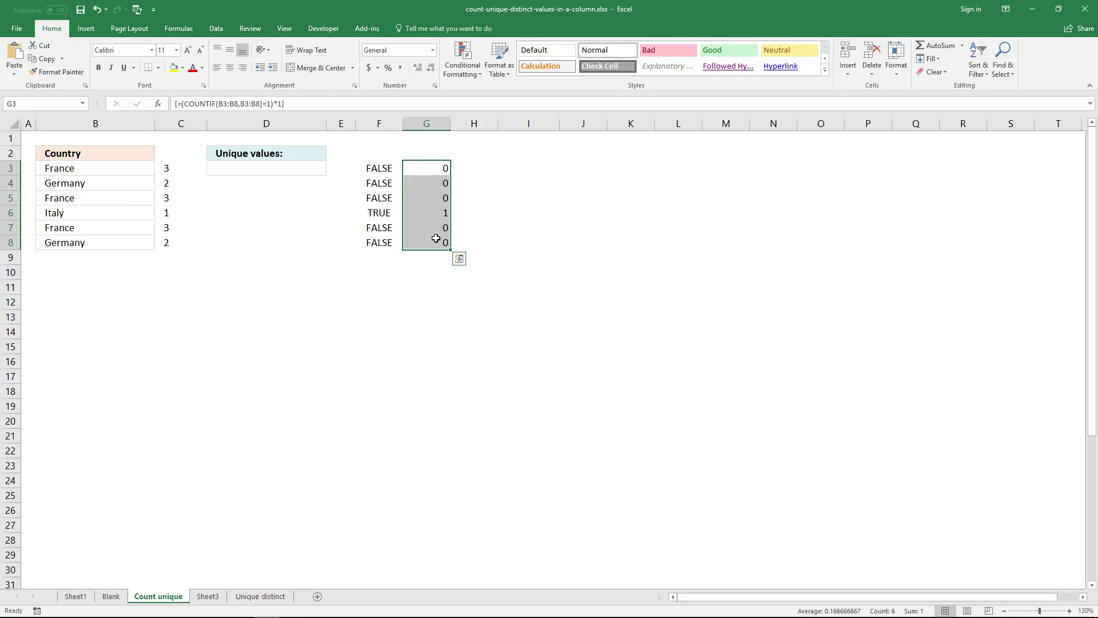
- Copy (COUNTIF(B3:B8,B3:B8)=1)*1 from the array formula in G6, omitting the leading equals sign
click(434, 214)
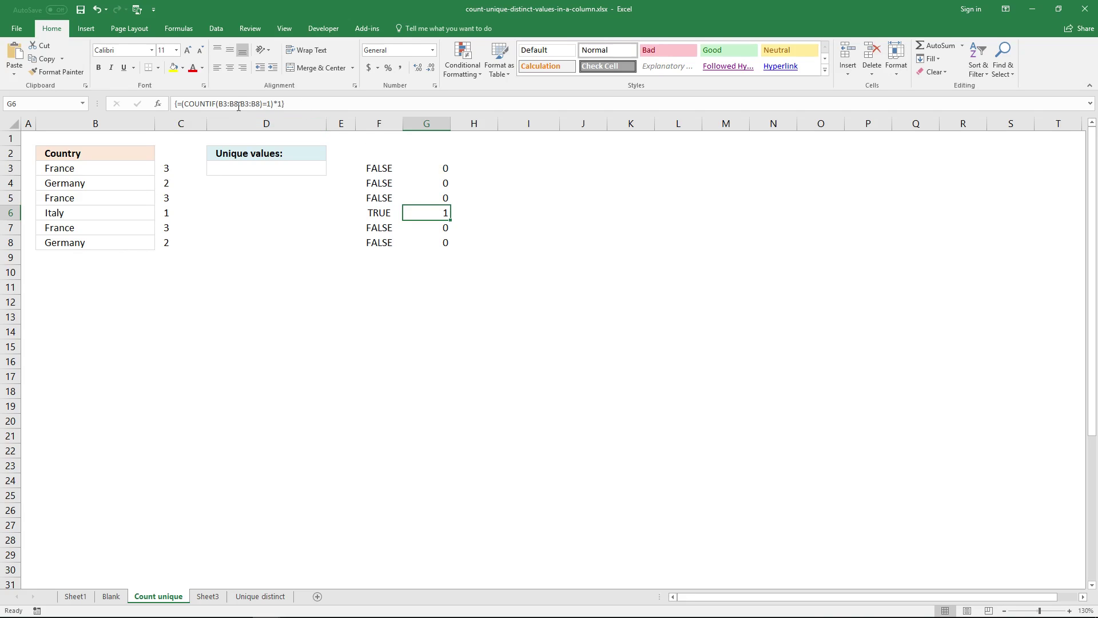
click(297, 107)
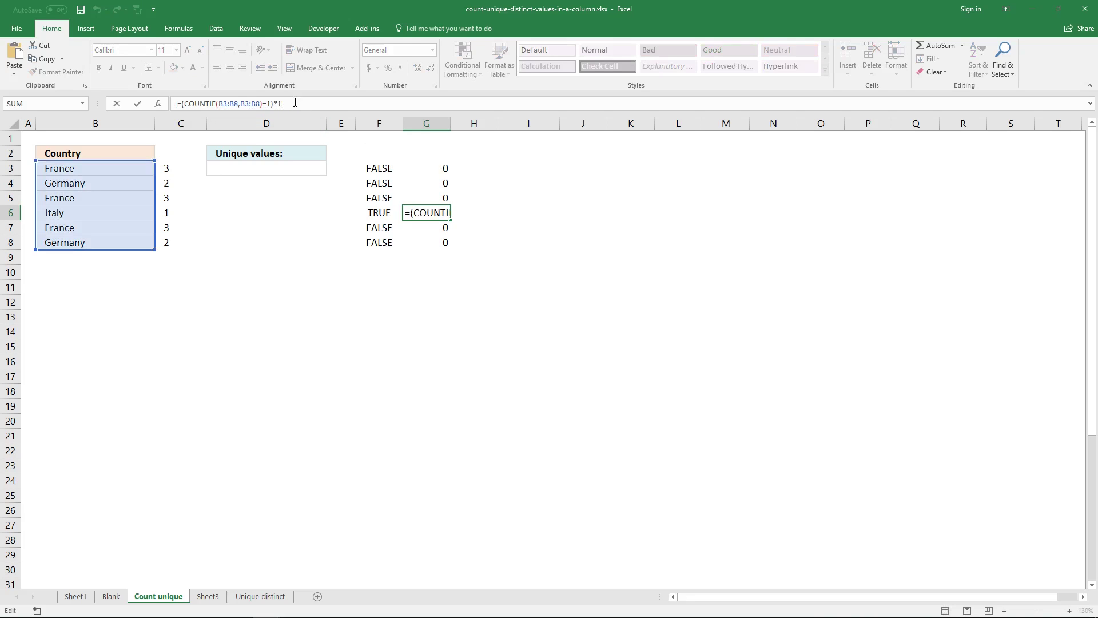
drag(295, 103, 183, 106)
key(ctrl+c)
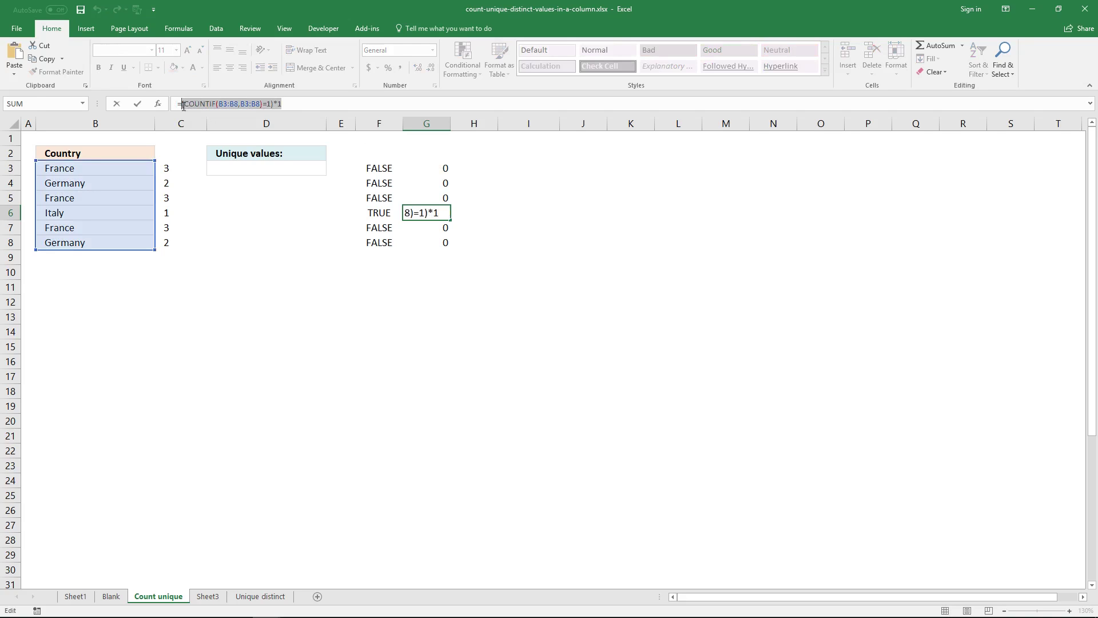
key(Escape)
- Enter =SUMPRODUCT((COUNTIF(B3:B8,B3:B8)=1)*1) in D3 under Unique values, reusing the copied expression
click(244, 164)
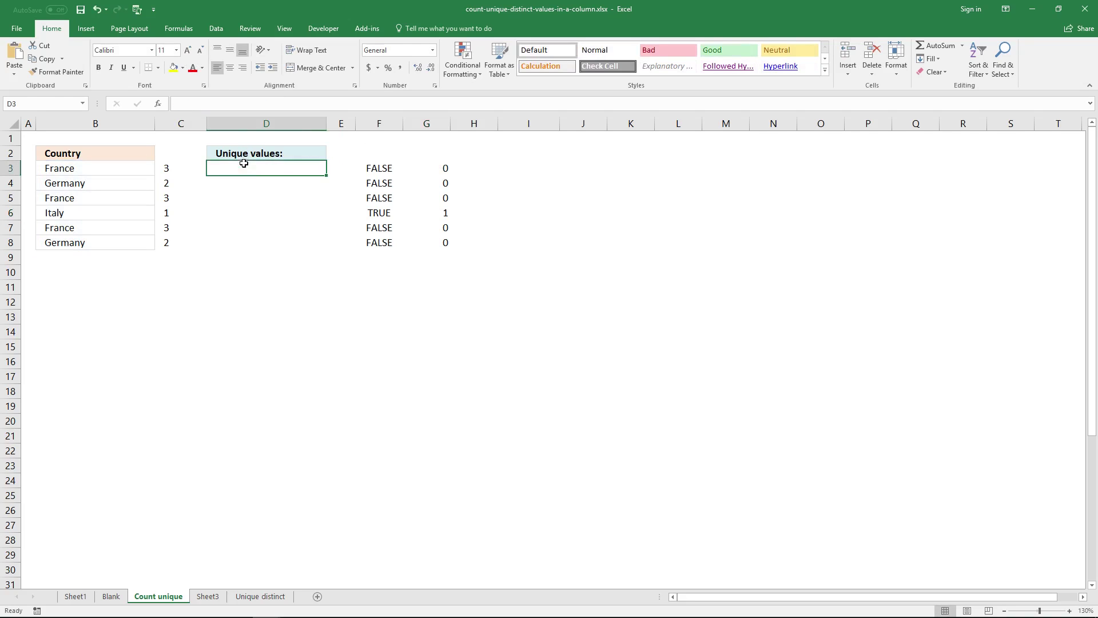
text(=)
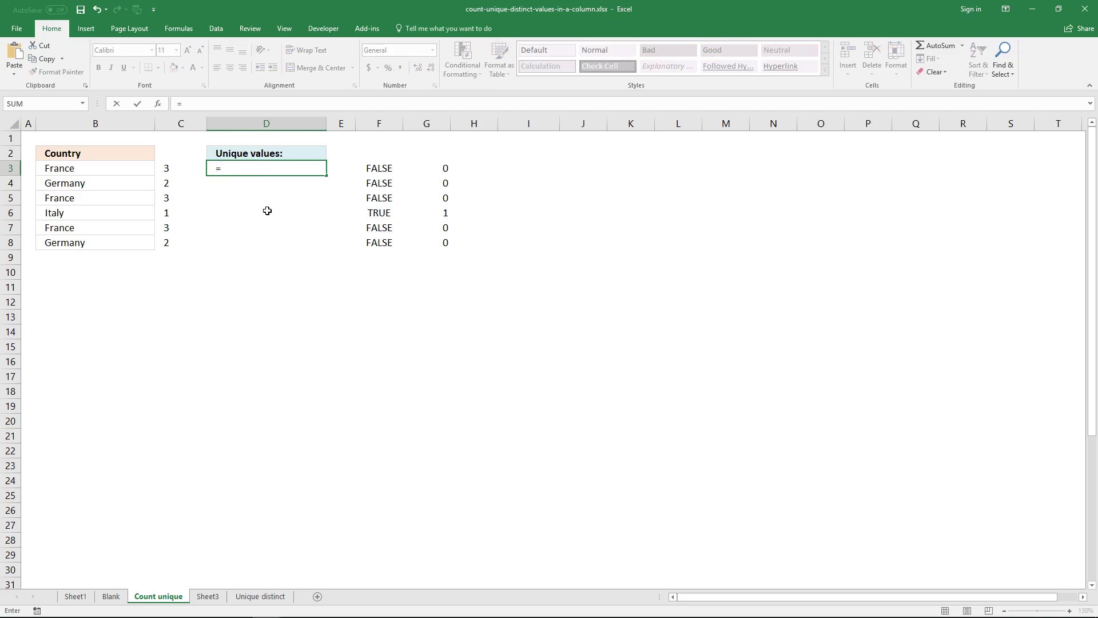
text(SUMPRODUCT)
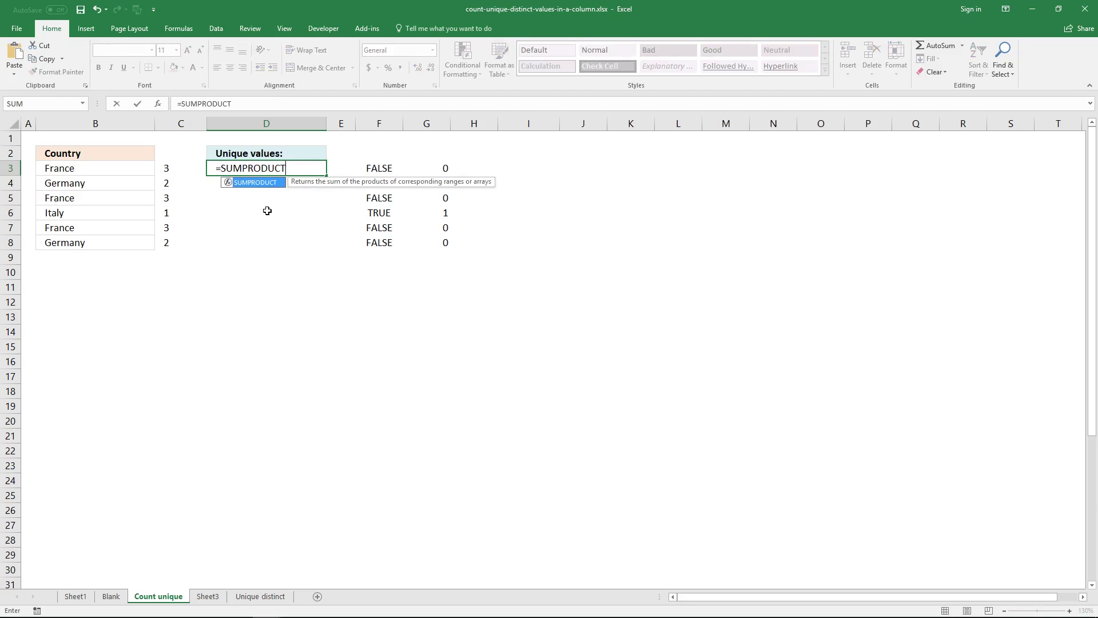
text(()
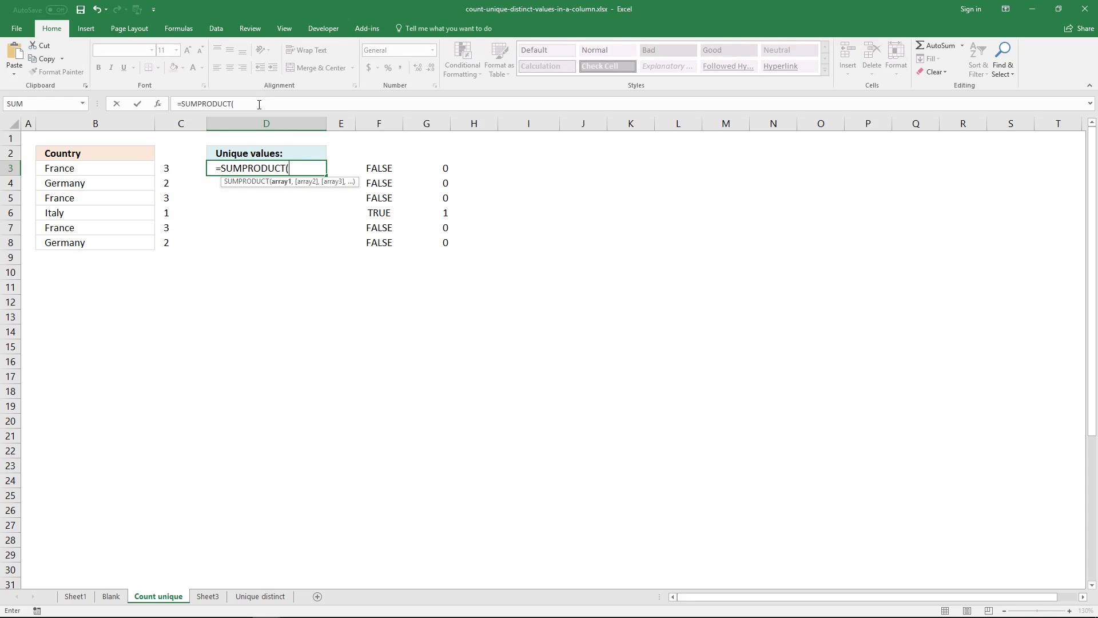
key(ctrl+v)
click(338, 102)
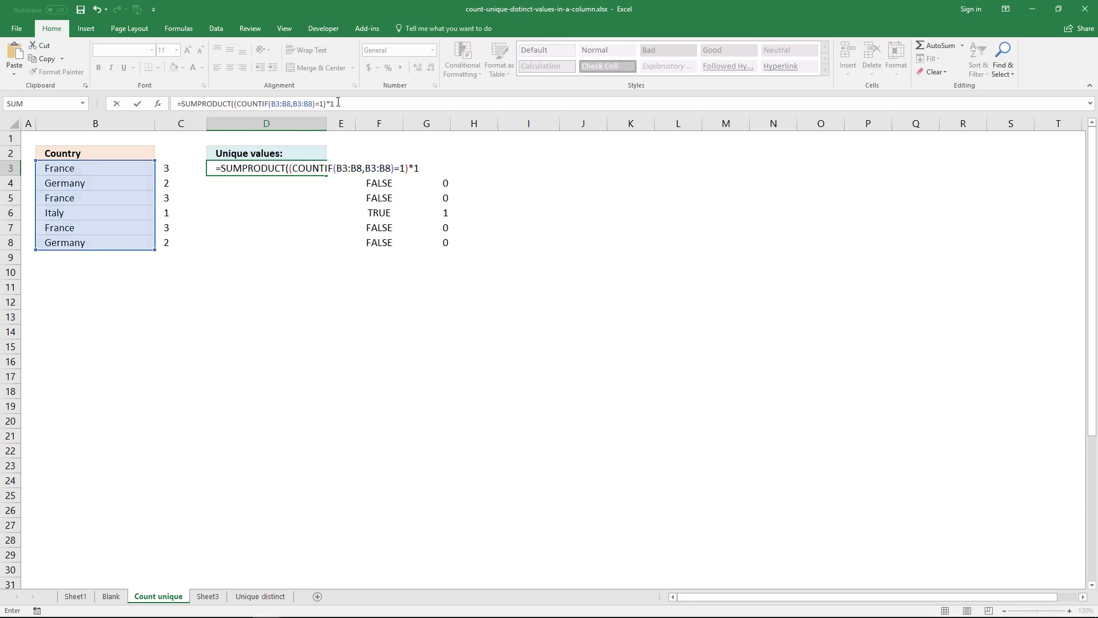
text())
key(Return)
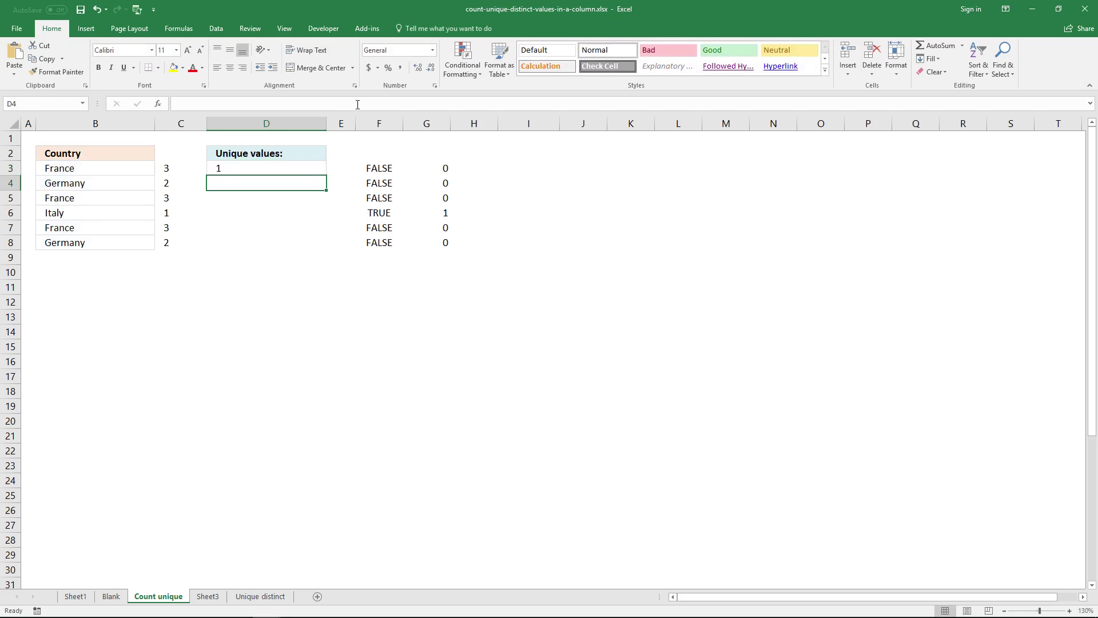
click(297, 168)
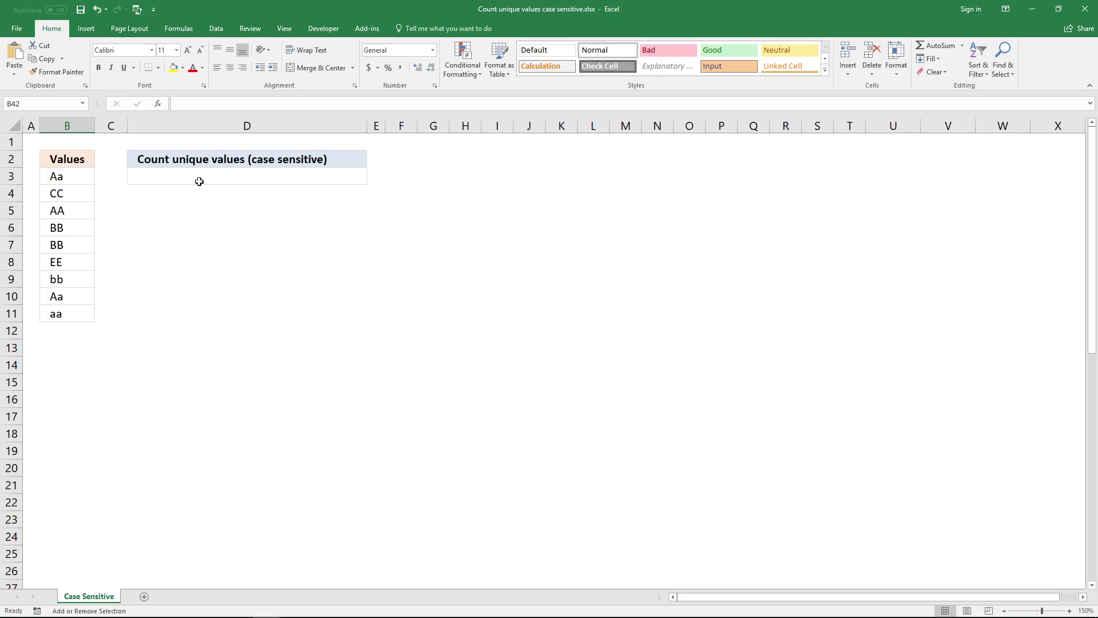
- On the Case Sensitive sheet, enter =EXACT(B3:B11,TRANSPOSE(B3:B11)) as an array formula in F3
click(398, 175)
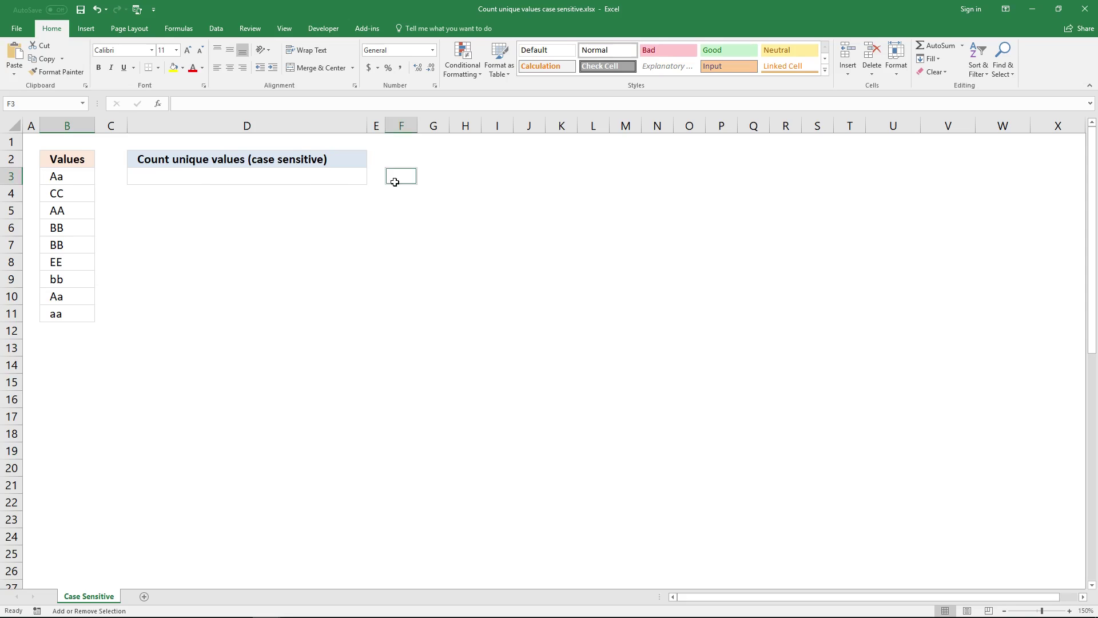
text(=)
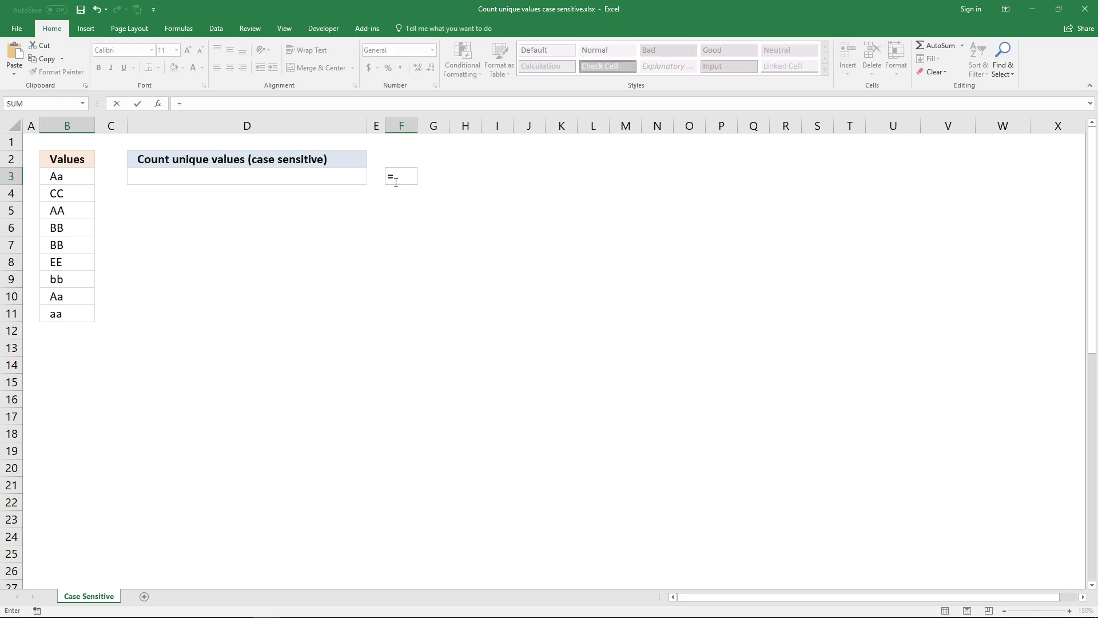
text(EXACT()
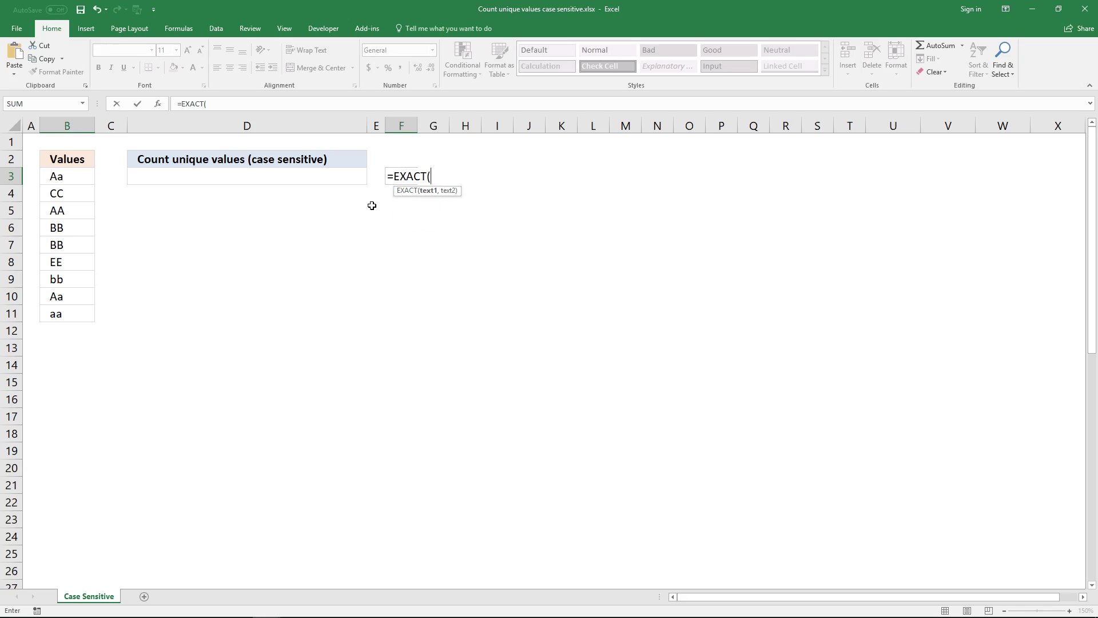
click(74, 180)
drag(74, 180, 71, 314)
text(,)
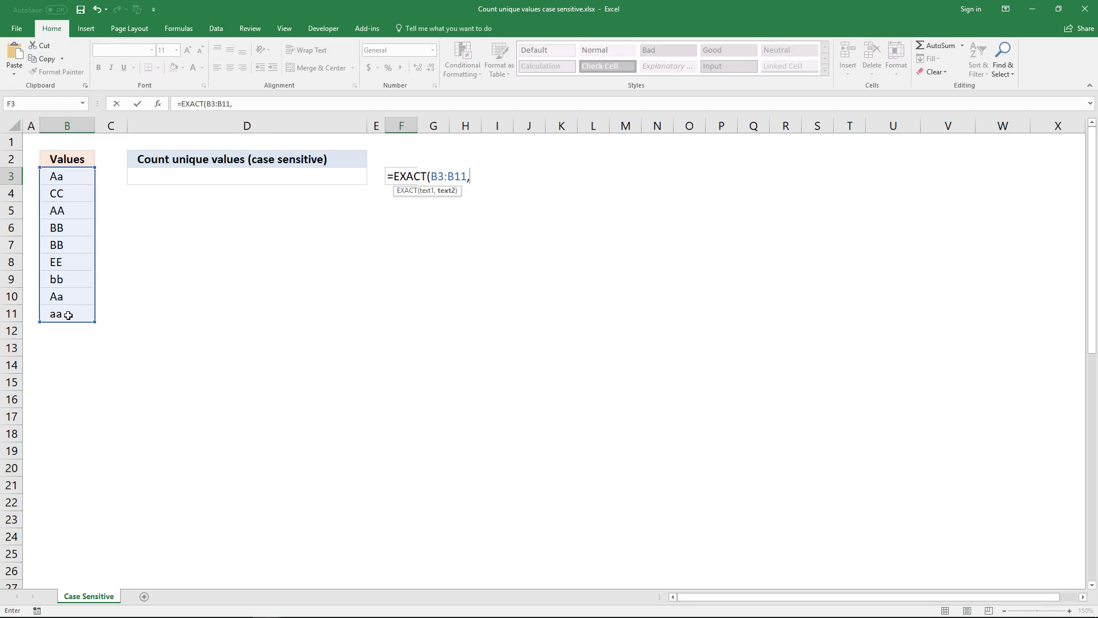
text(TRAN)
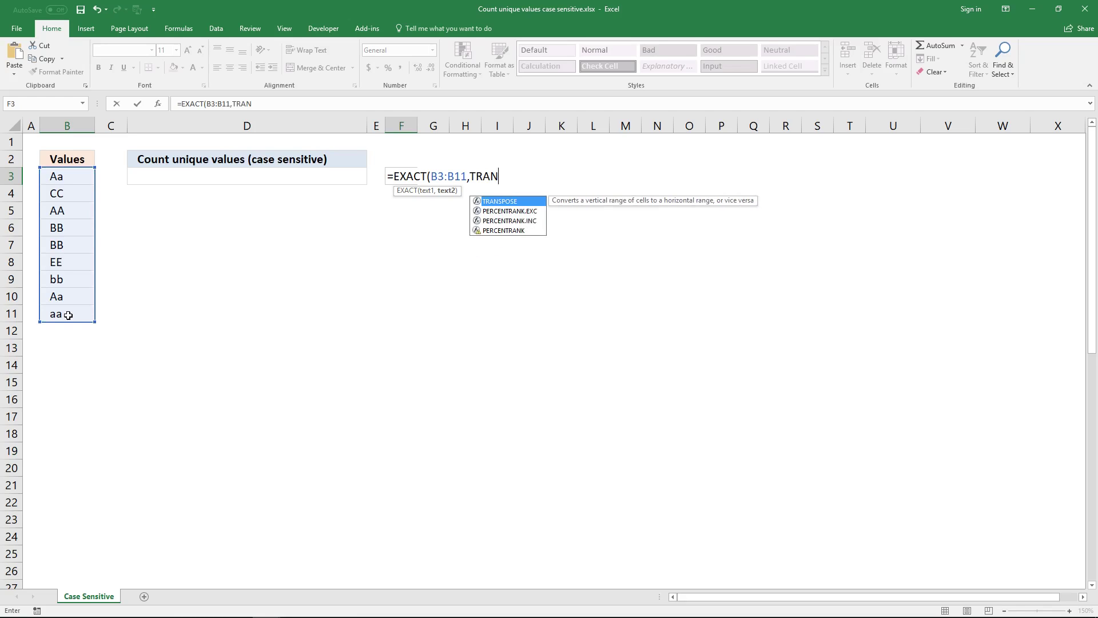
text(SPOSE()
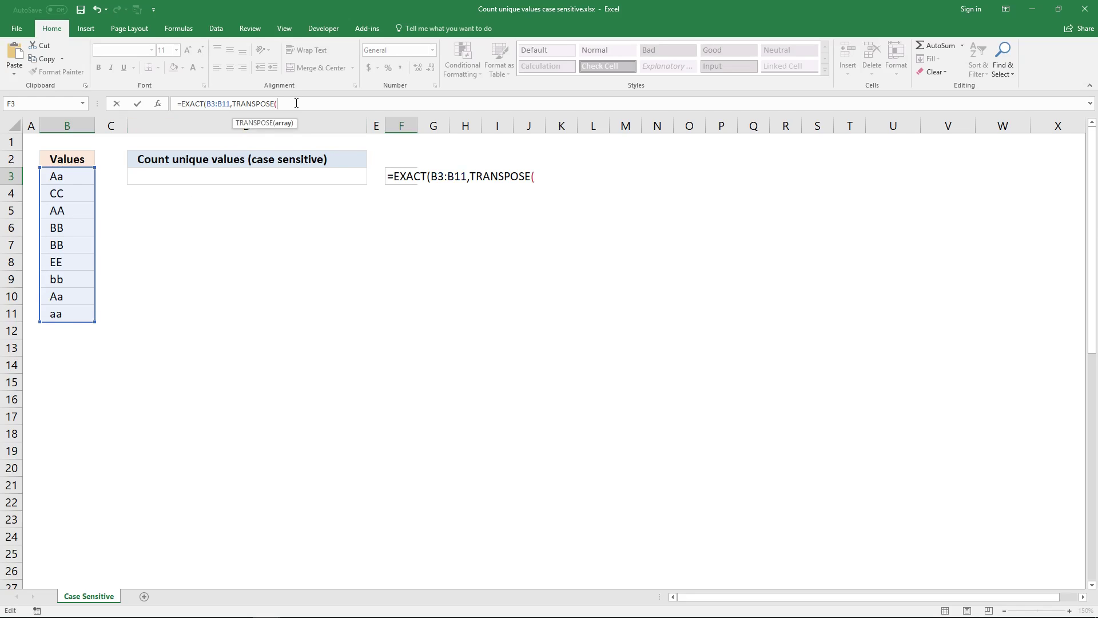
click(81, 172)
drag(80, 172, 76, 311)
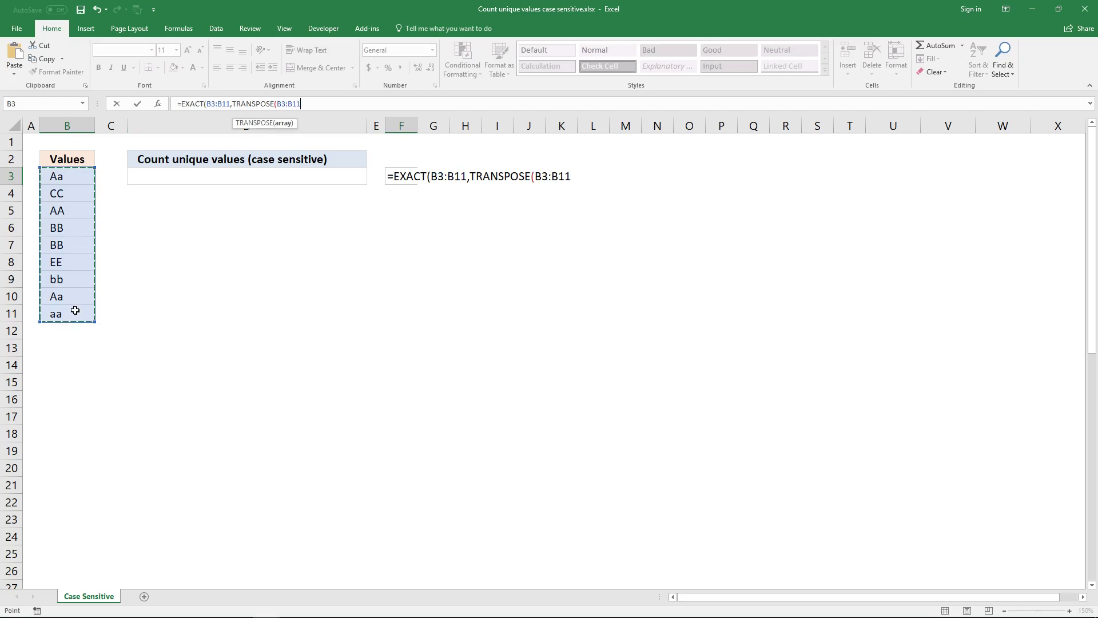
text())
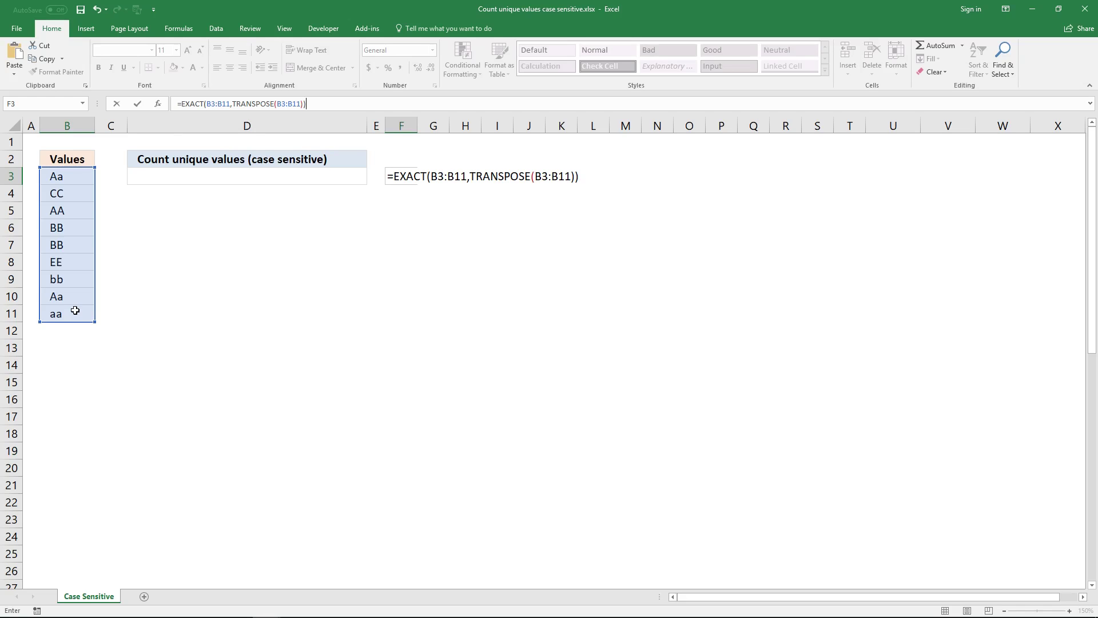
key(ctrl+shift+Return)
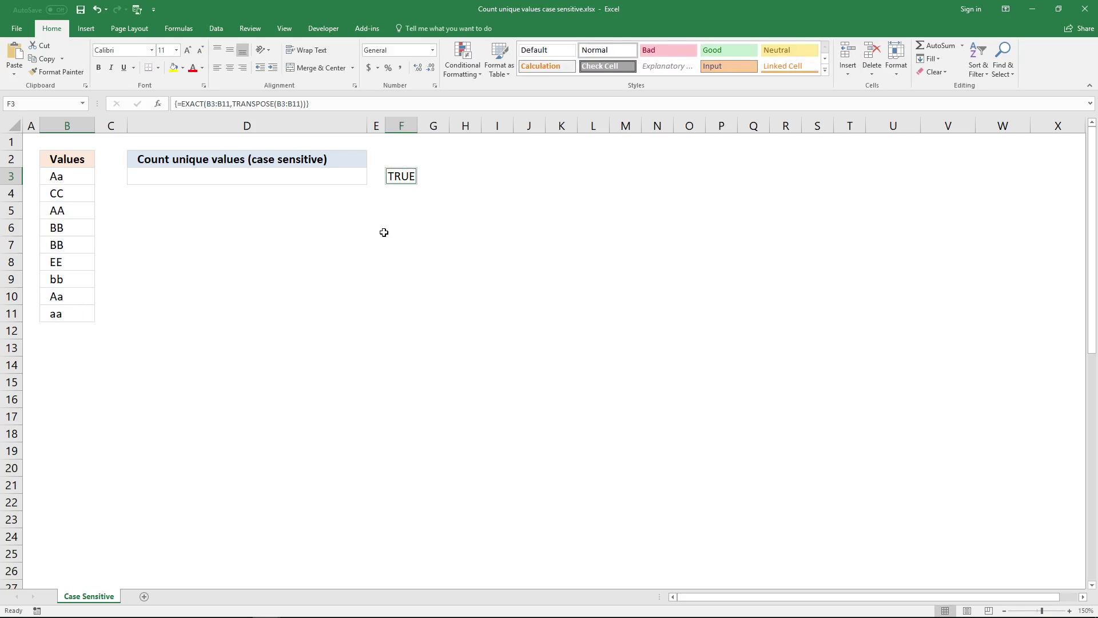
click(409, 177)
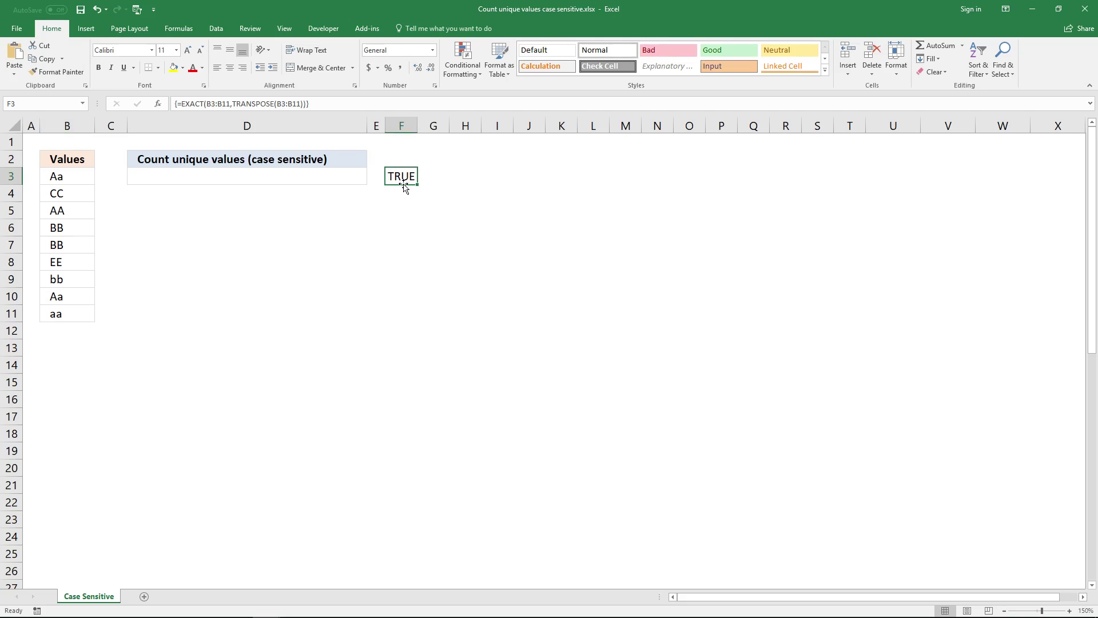
- Move the EXACT array formula from F3 to G4 and paste B3:B11 as values only into F4:F12
drag(405, 189, 425, 193)
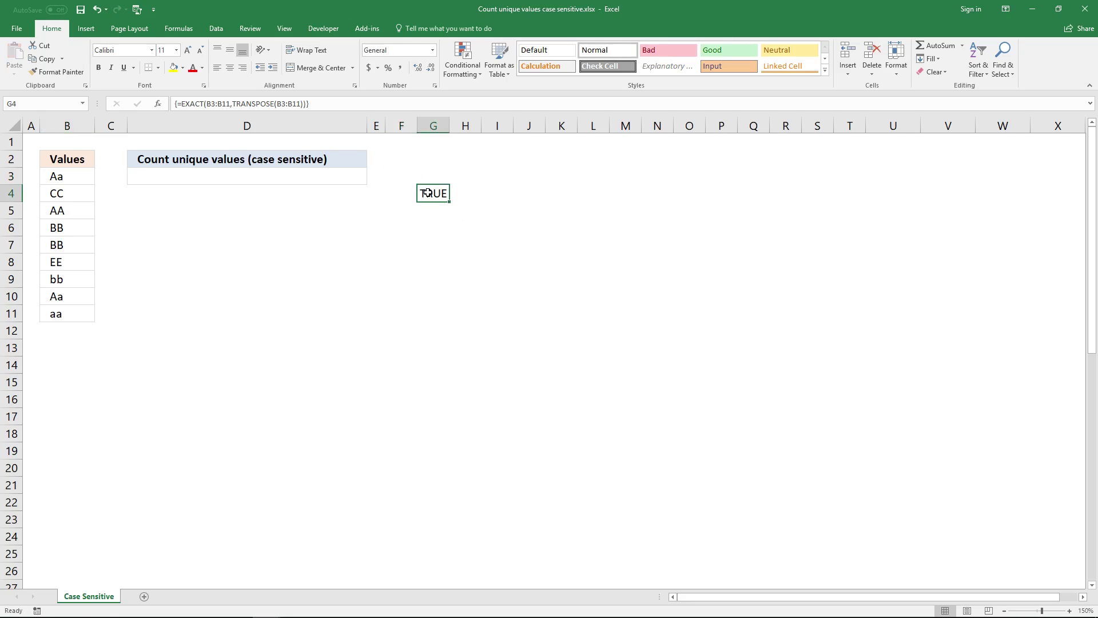
drag(80, 174, 80, 309)
key(ctrl+c)
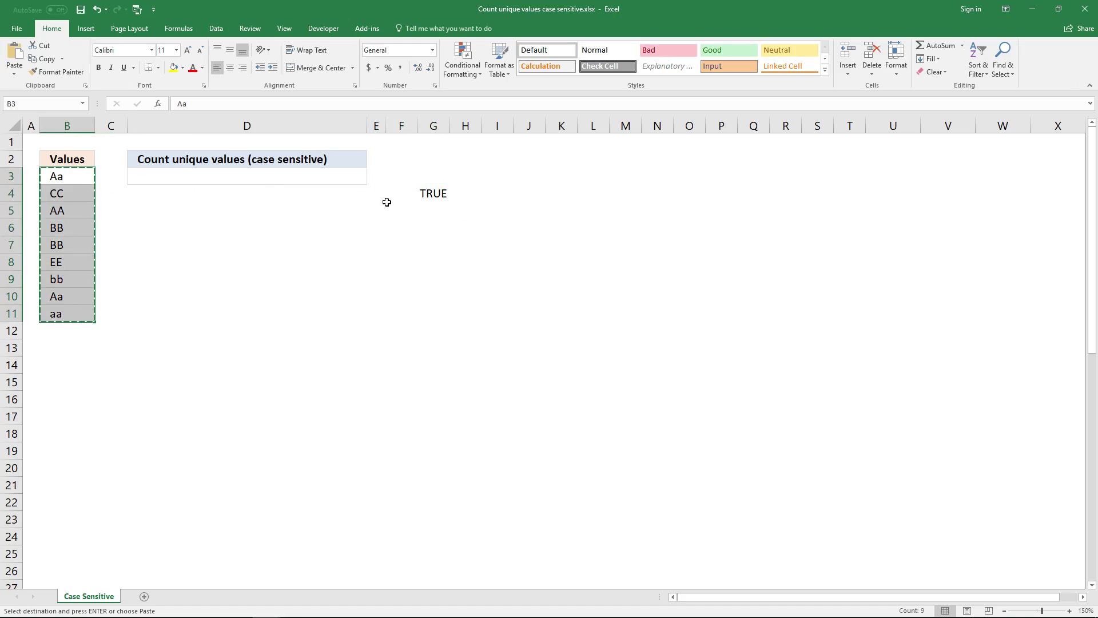
right_click(399, 183)
key(Escape)
click(391, 193)
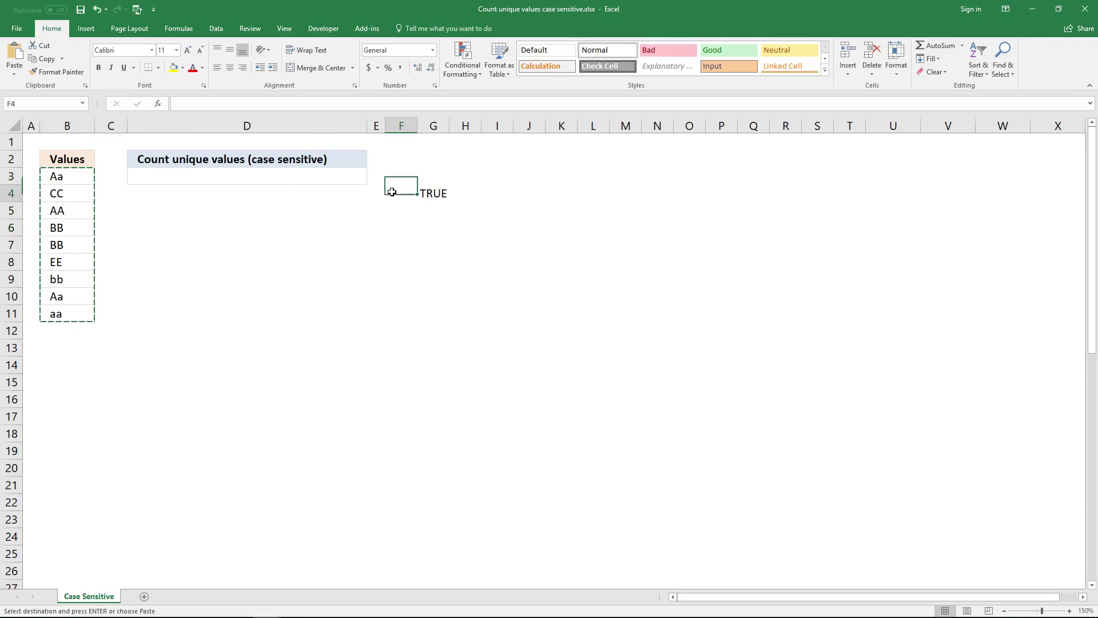
right_click(395, 195)
mouse_move(412, 225)
click(415, 263)
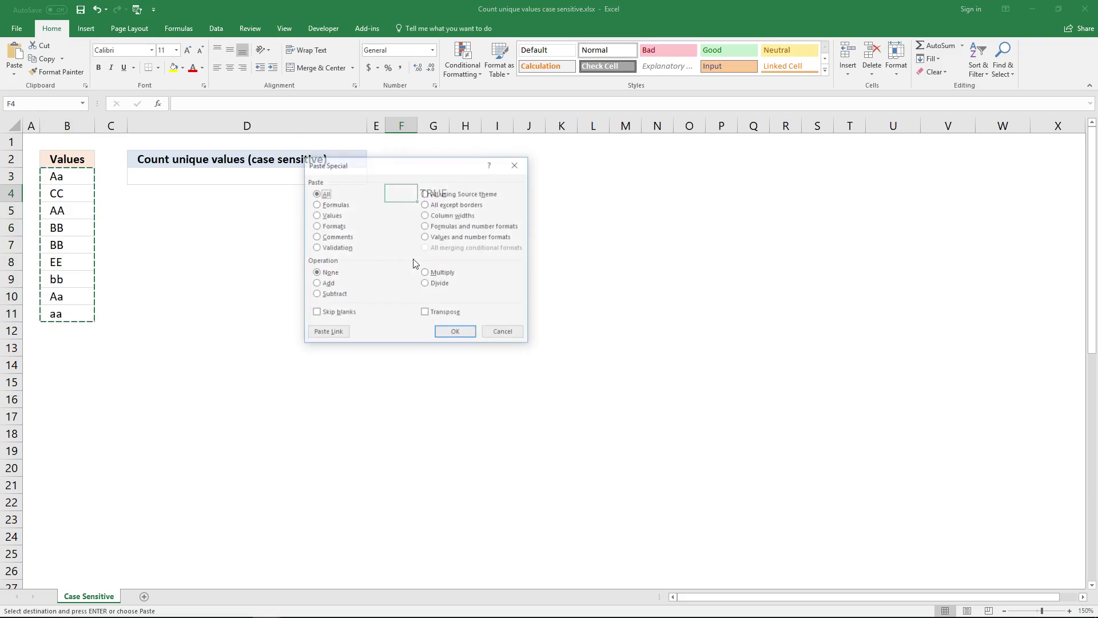
click(331, 216)
key(Return)
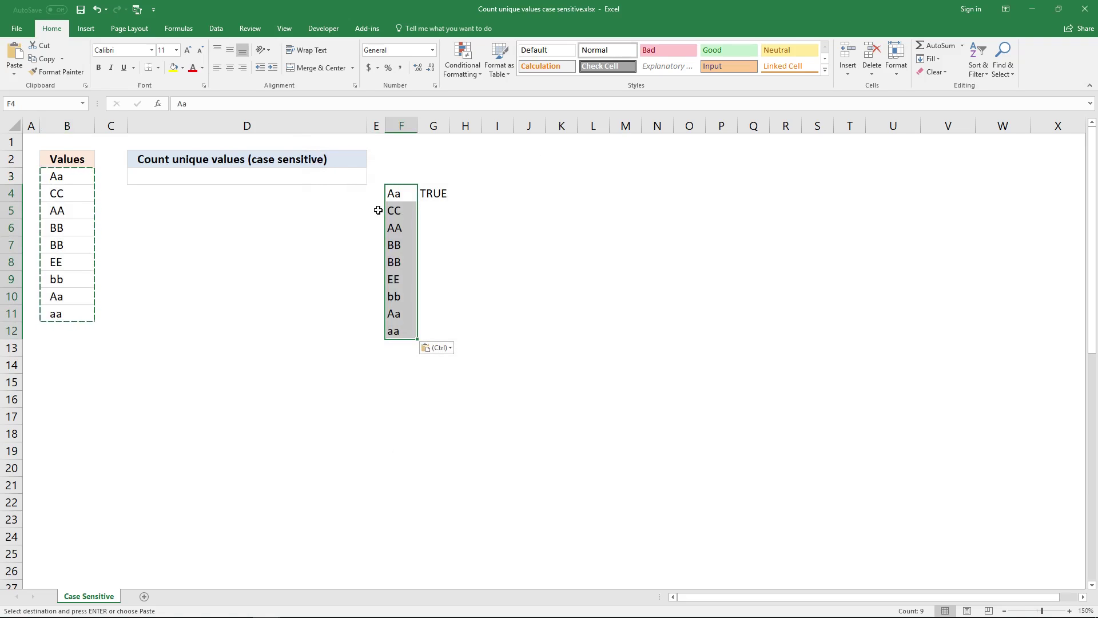
- Paste the copied B3:B11 values transposed across G3:O3 as column headings
click(431, 176)
right_click(435, 178)
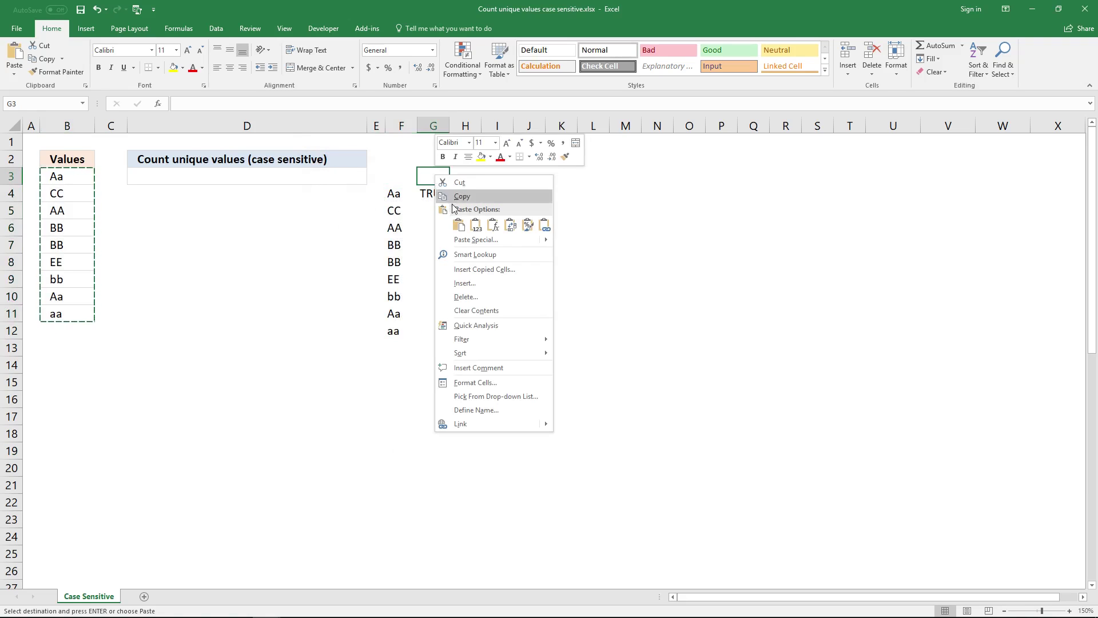
click(475, 239)
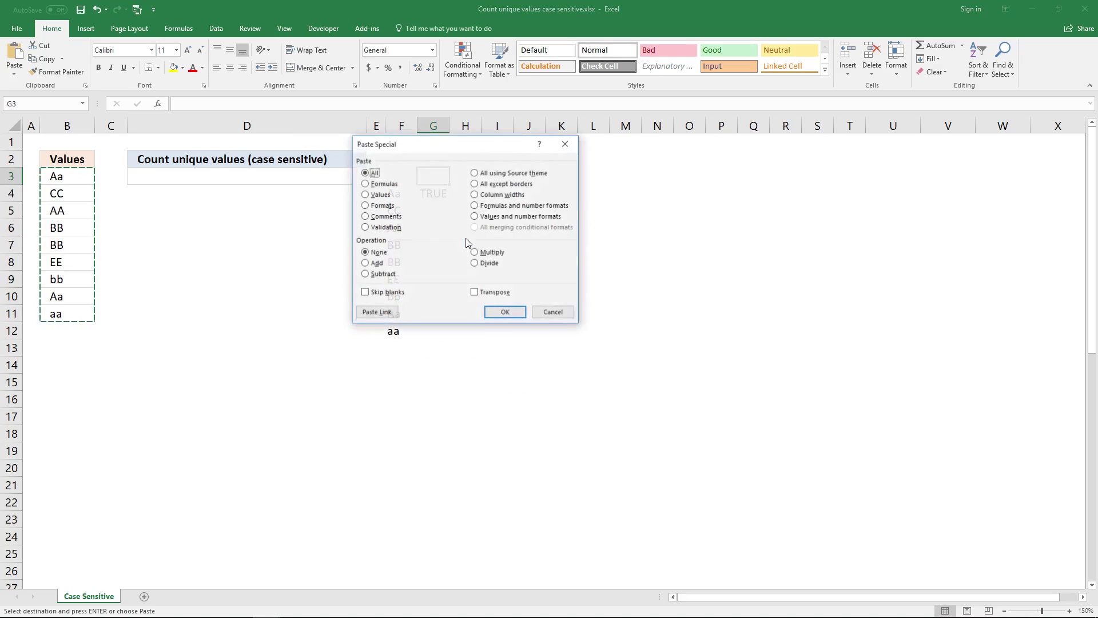
click(475, 293)
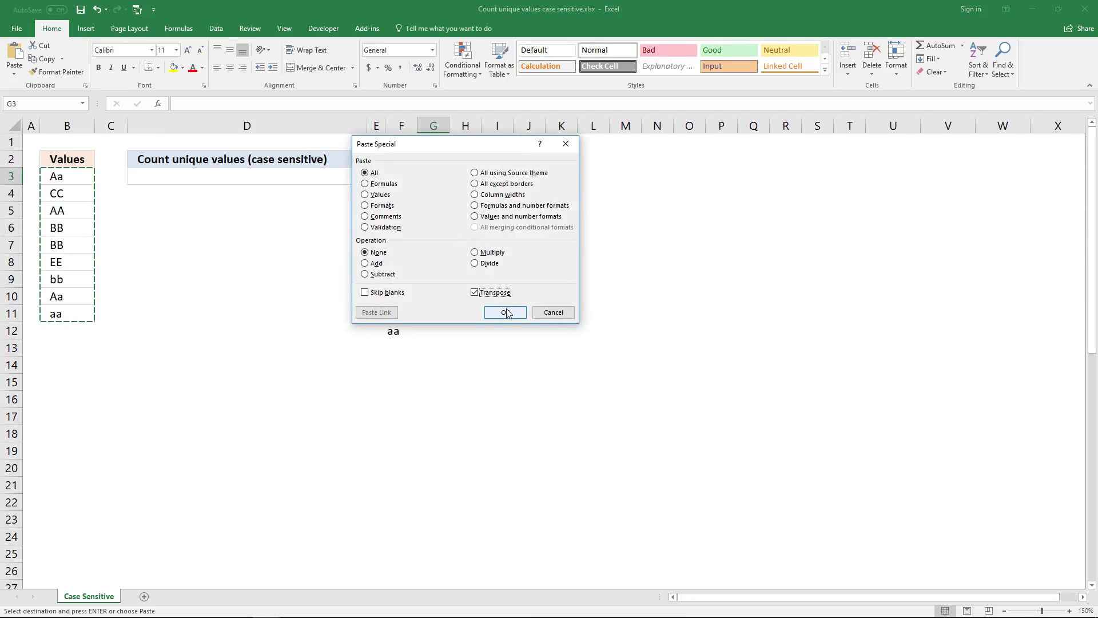
click(506, 312)
click(503, 267)
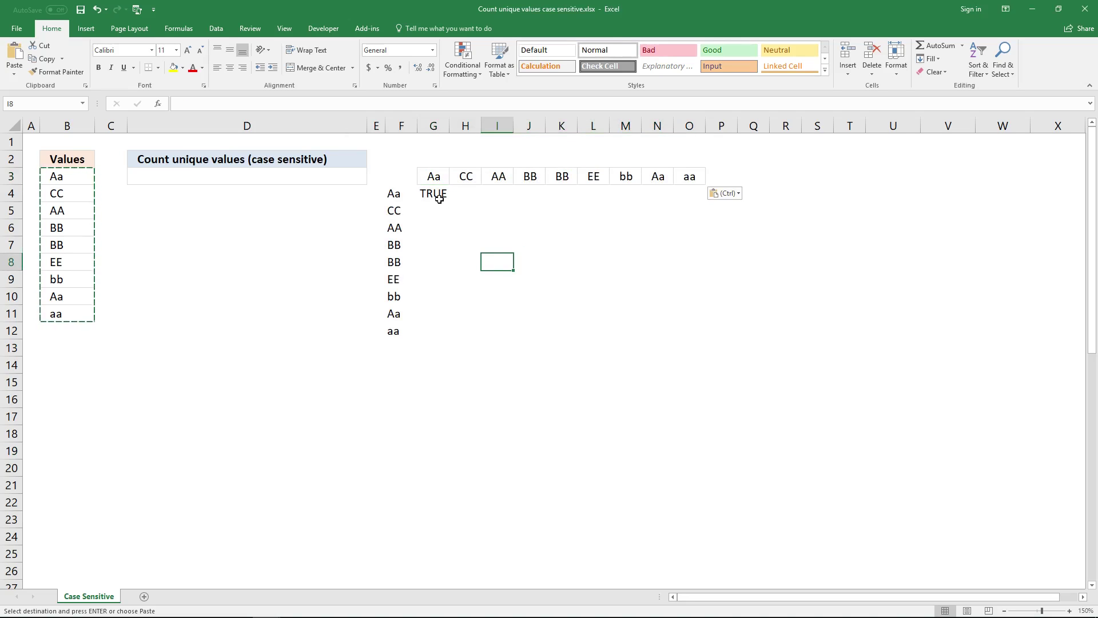
key(Escape)
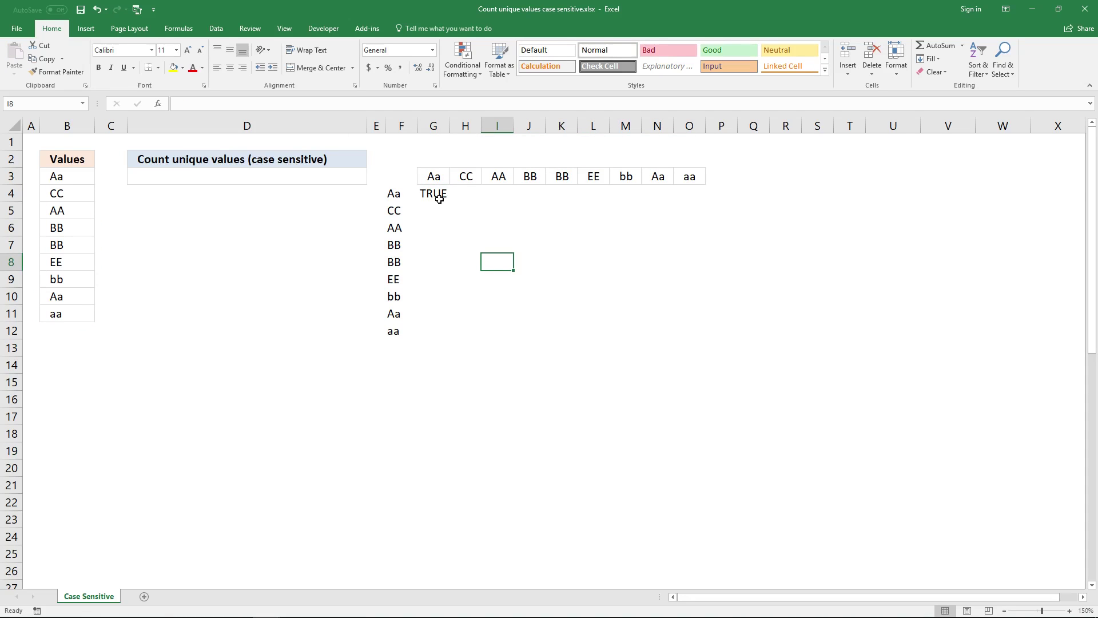
- Extend the =EXACT(B3:B11,TRANSPOSE(B3:B11)) array formula in G4 over the range G4:O12
click(439, 199)
drag(439, 198, 694, 332)
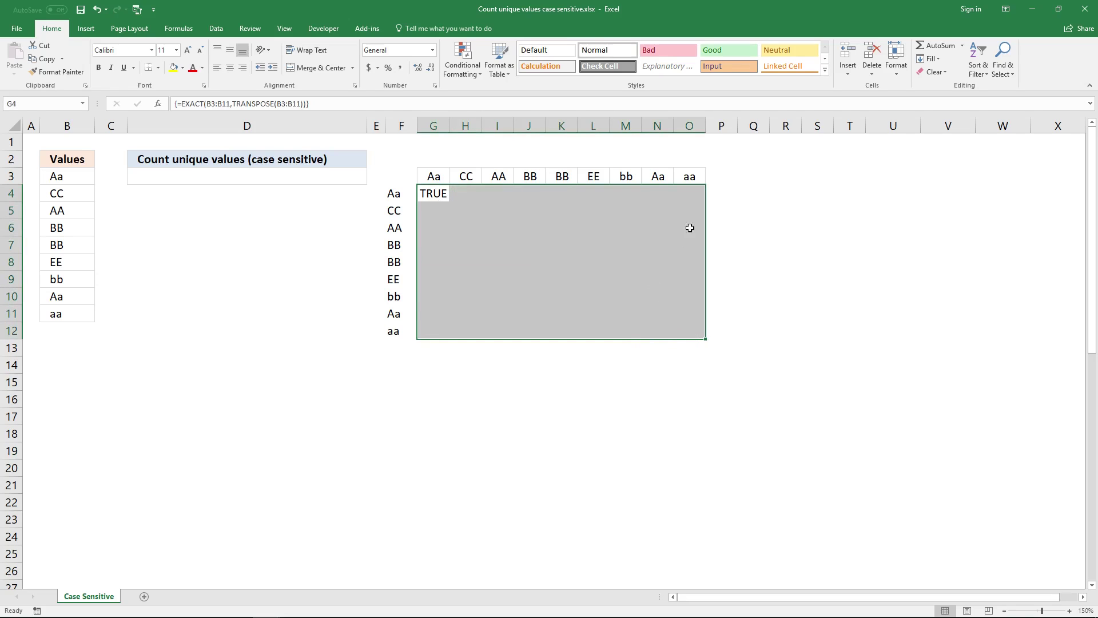
click(364, 101)
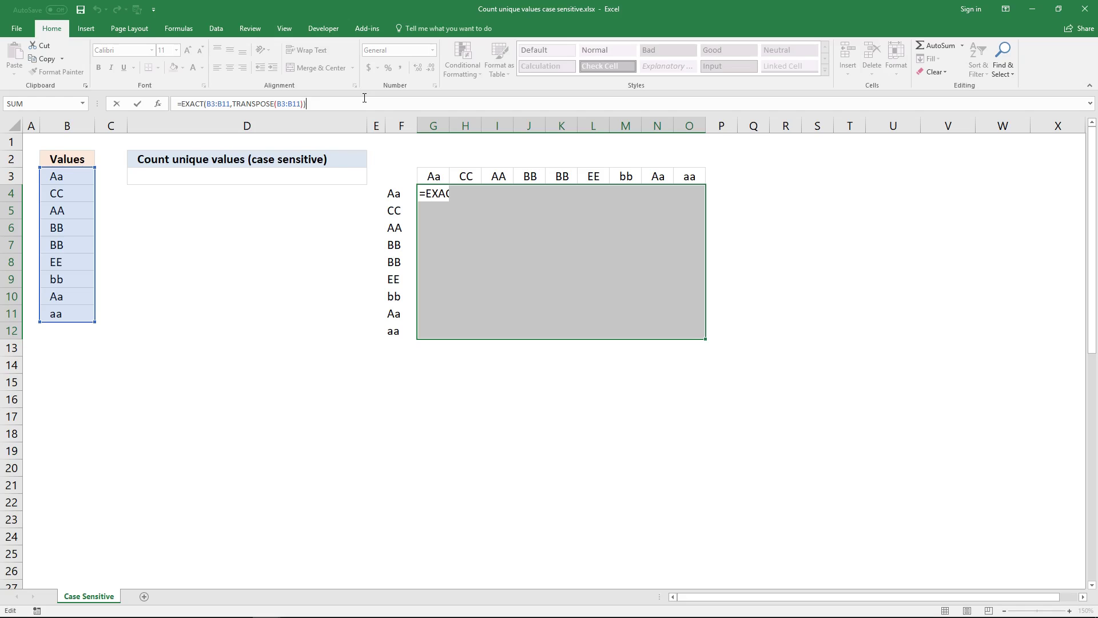
key(ctrl+shift+Return)
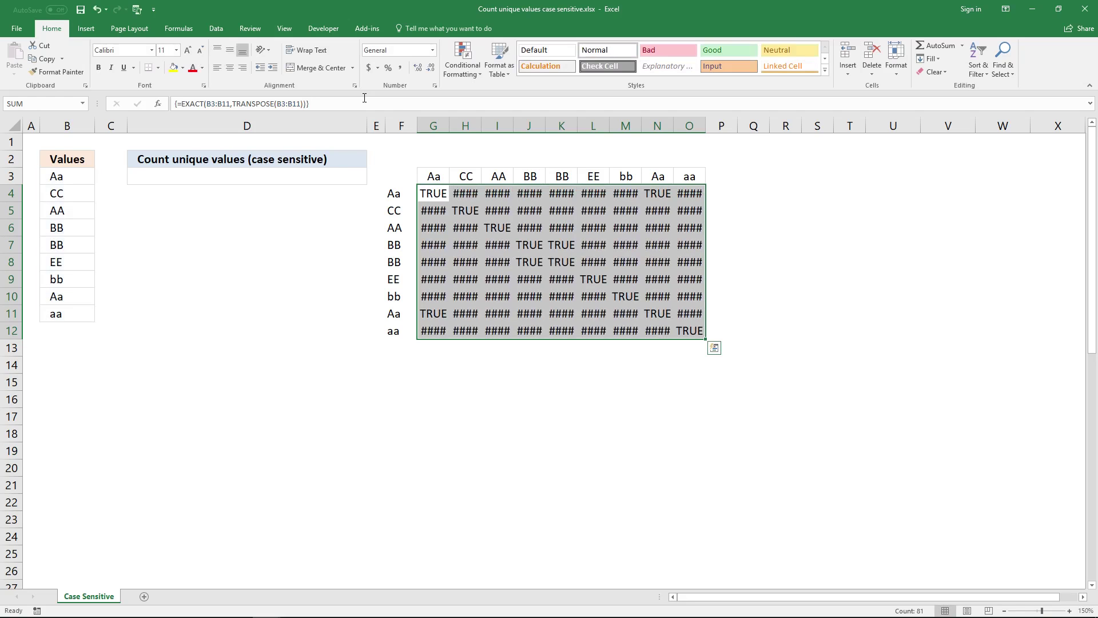
- Autofit the widths of columns G to O to their contents
drag(433, 125, 688, 125)
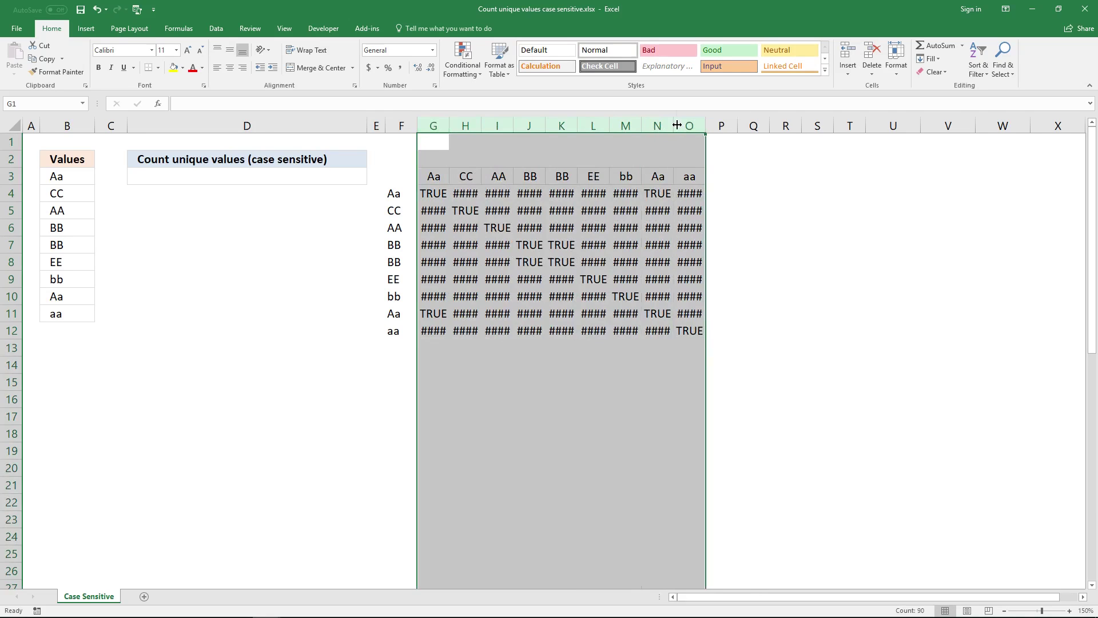
double_click(674, 125)
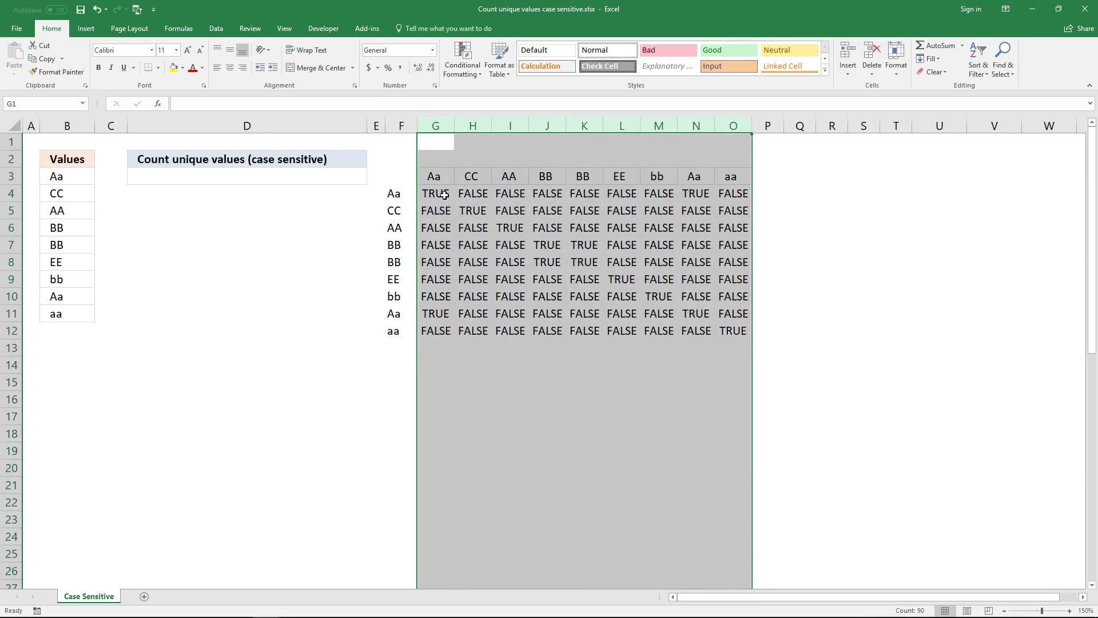
click(525, 294)
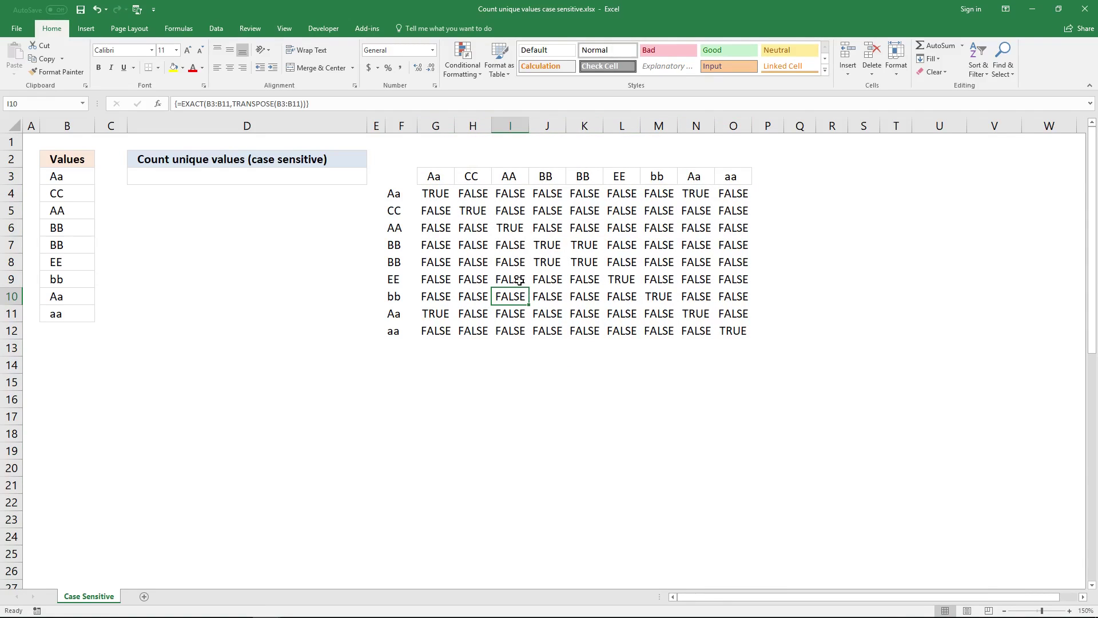
- Examine how the Aa and CC rows of the EXACT matrix match the column headings in row 3
click(394, 195)
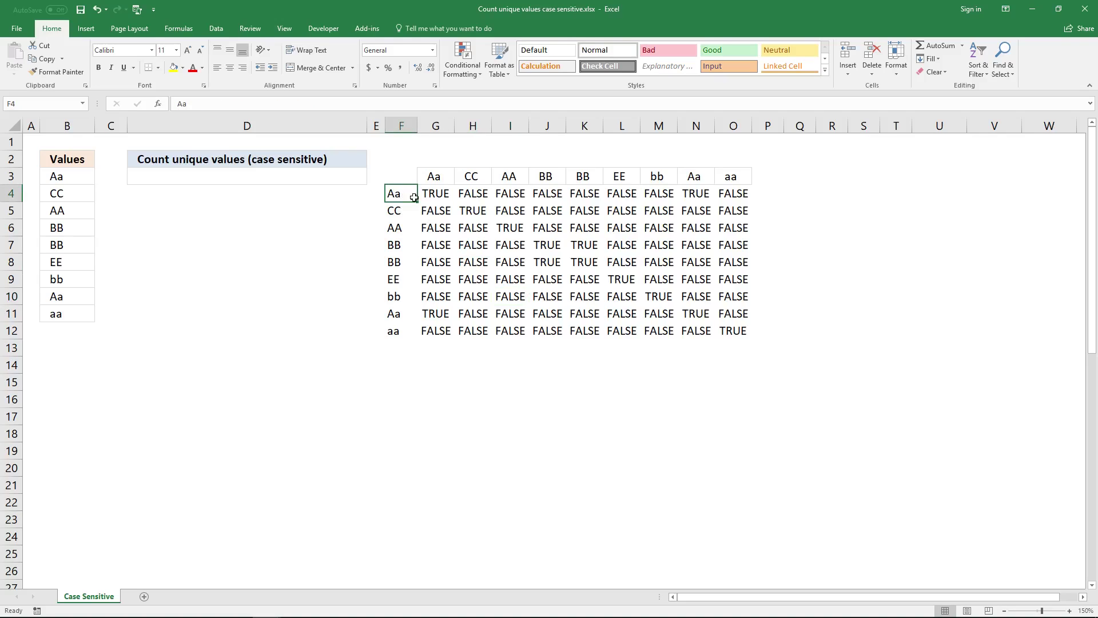
click(440, 196)
click(440, 180)
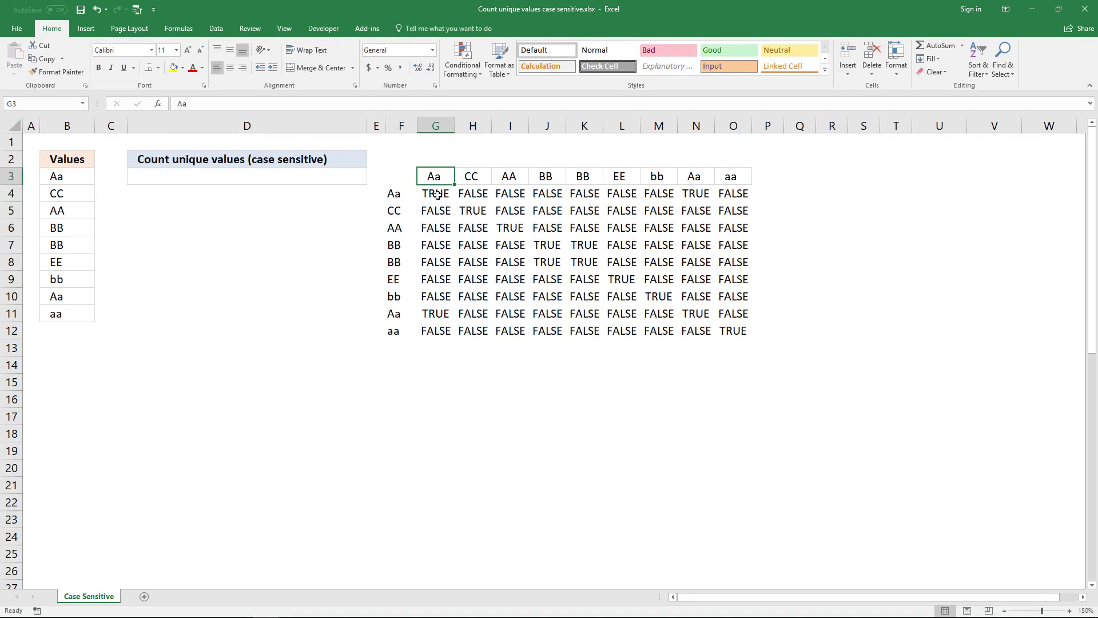
click(436, 195)
click(401, 196)
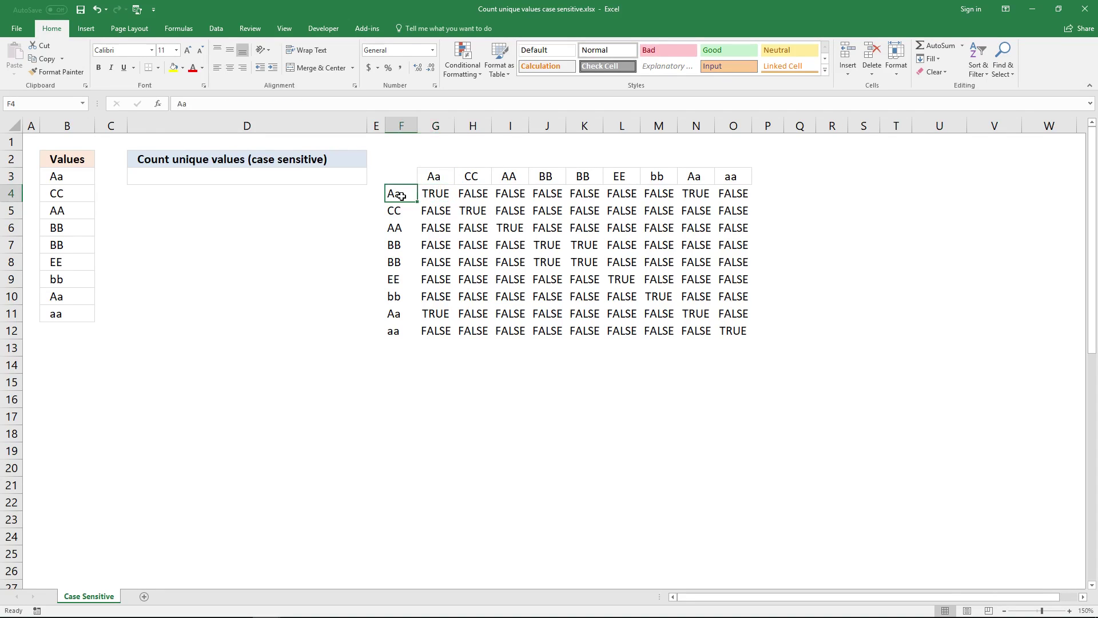
click(433, 194)
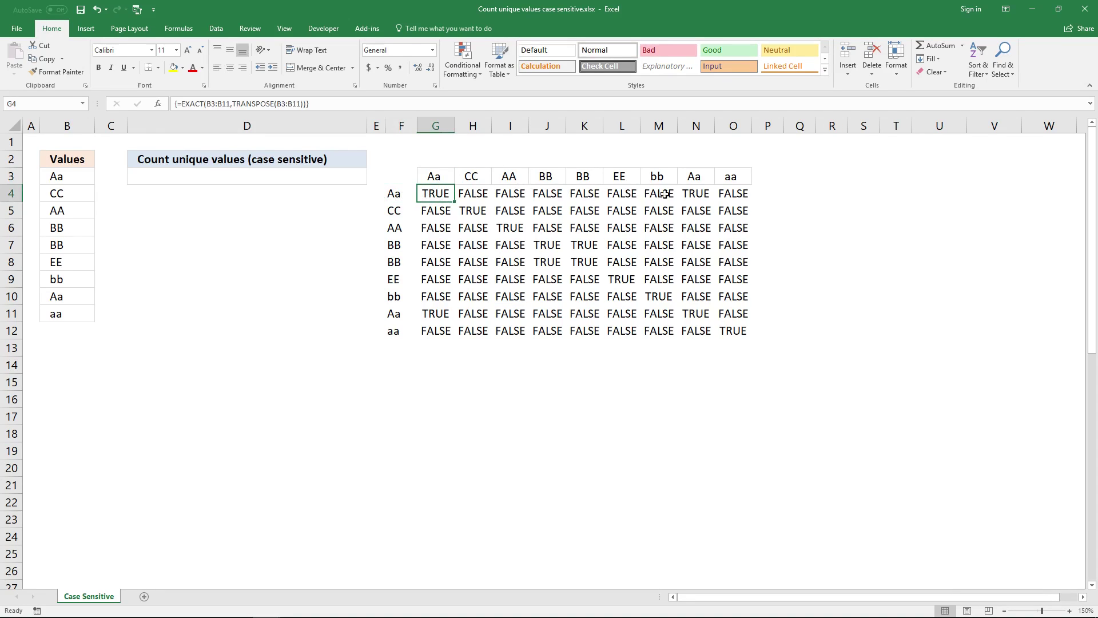
click(692, 195)
click(693, 178)
click(698, 194)
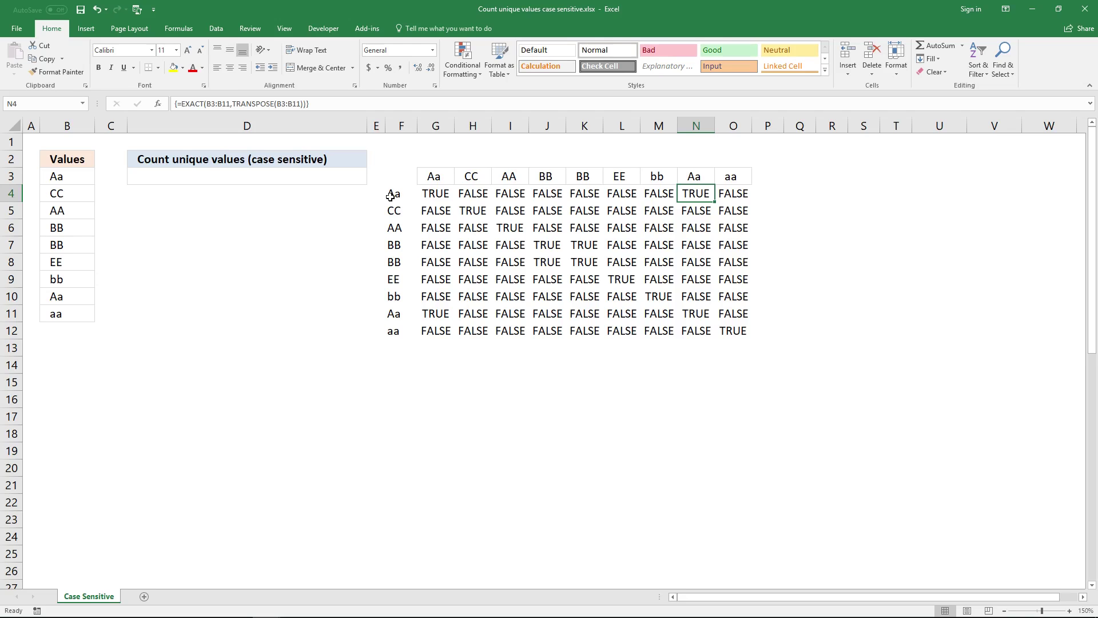
click(390, 195)
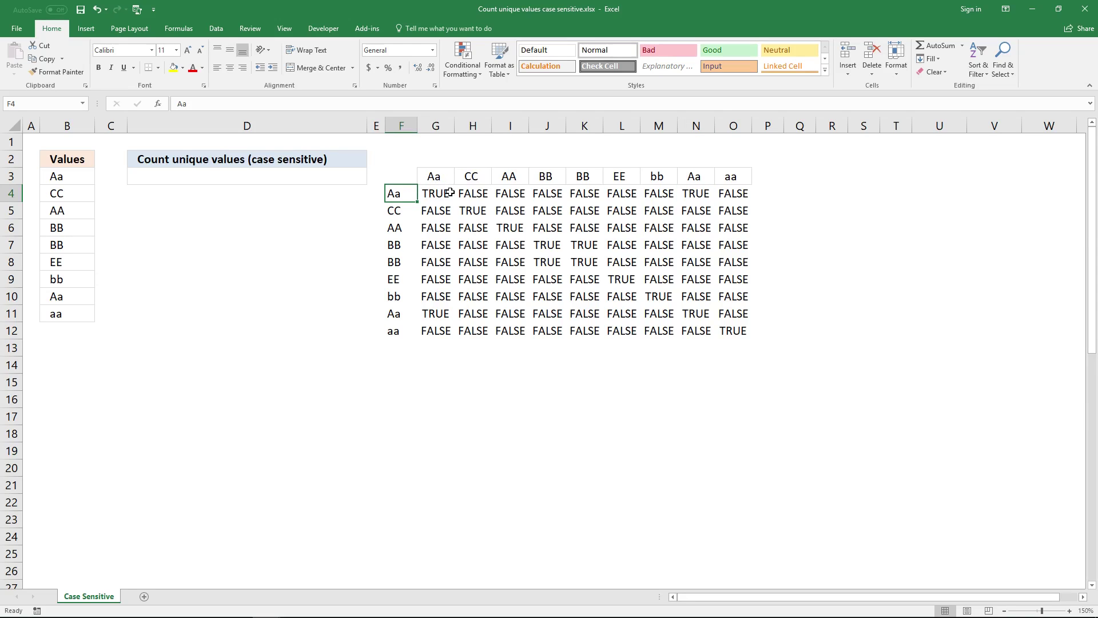
click(393, 212)
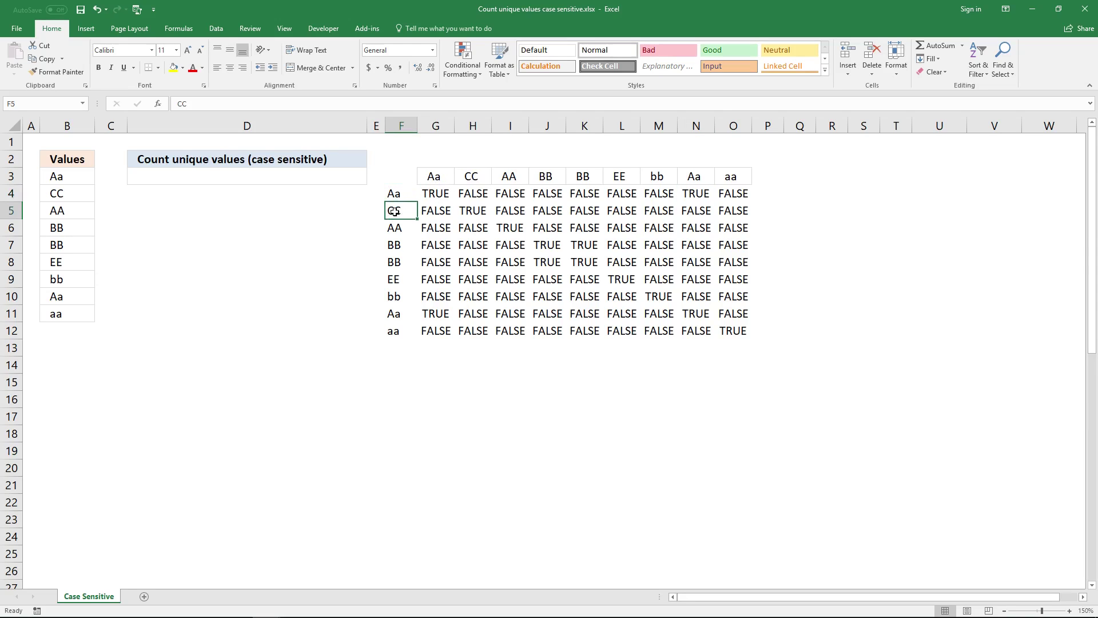
click(470, 211)
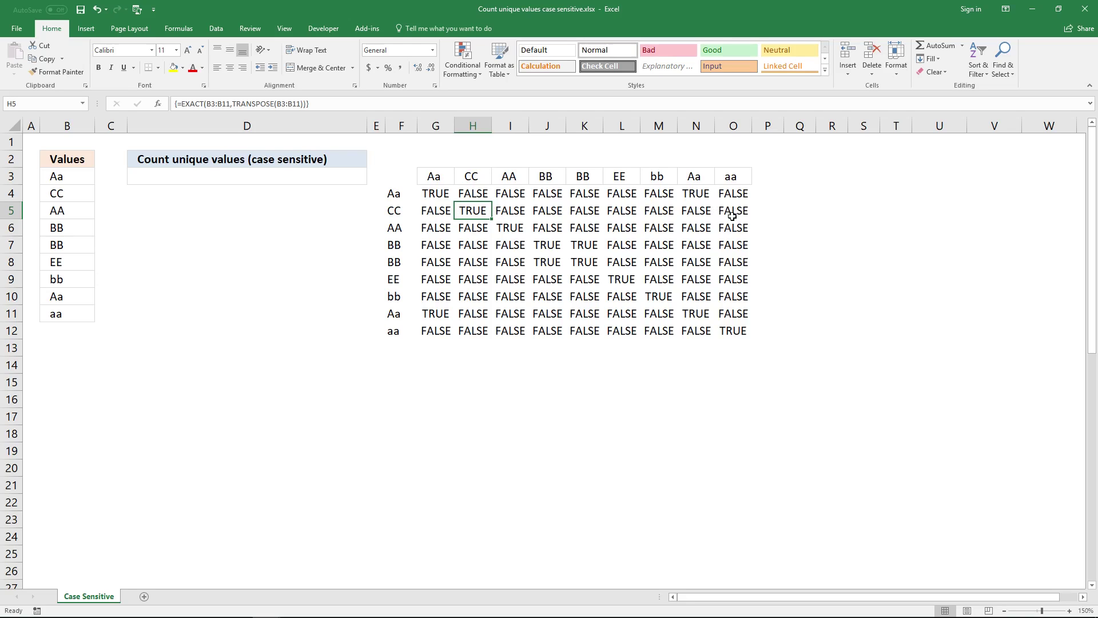
click(400, 210)
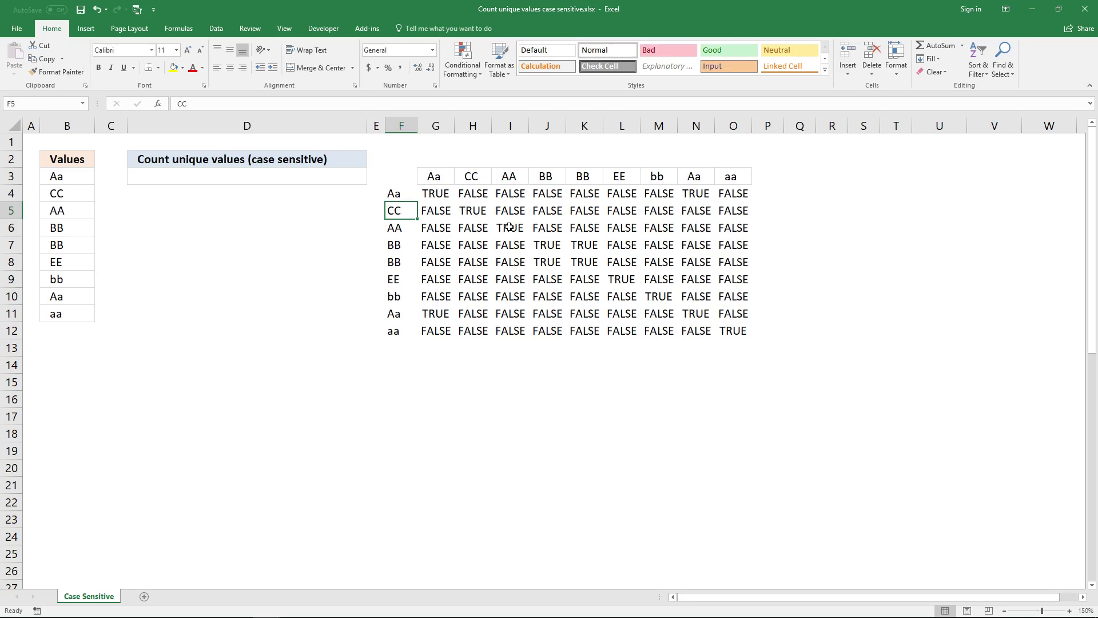
click(769, 197)
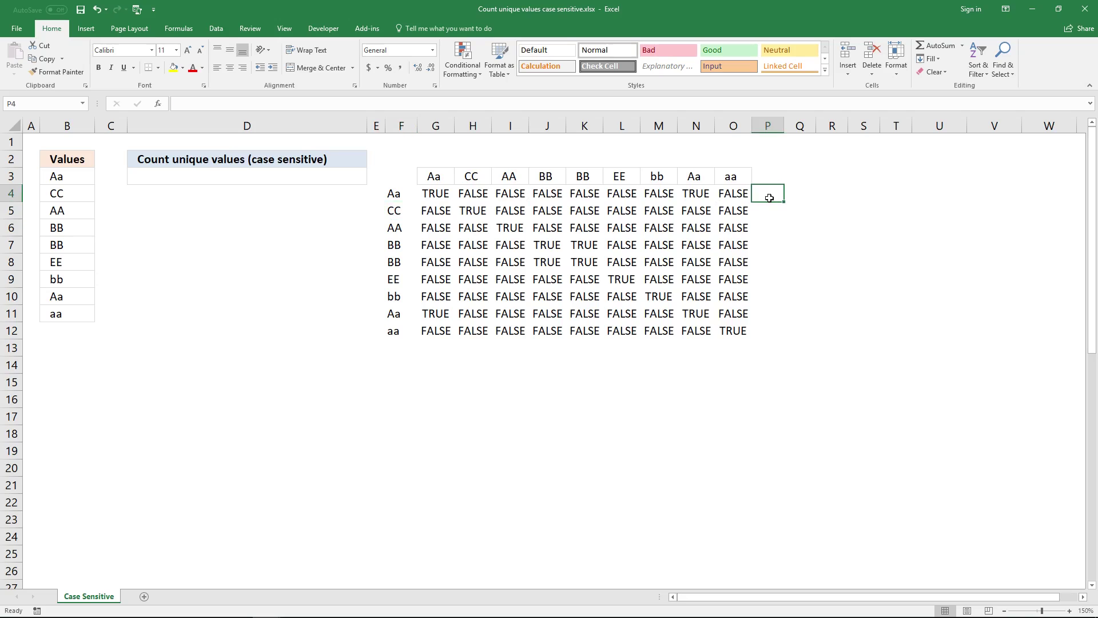
click(791, 196)
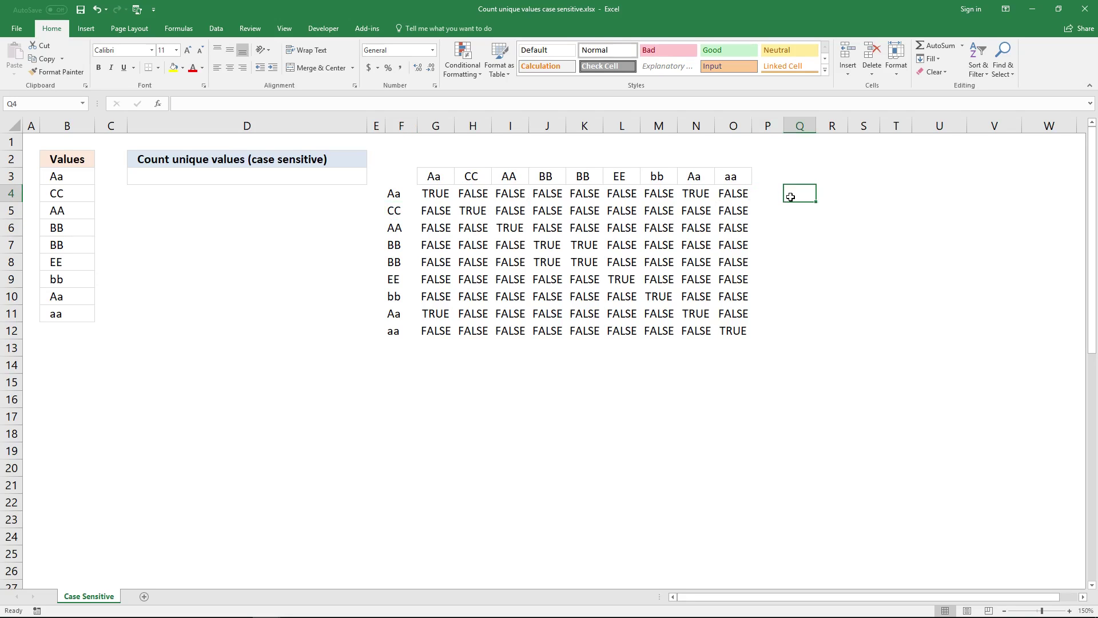
text(=)
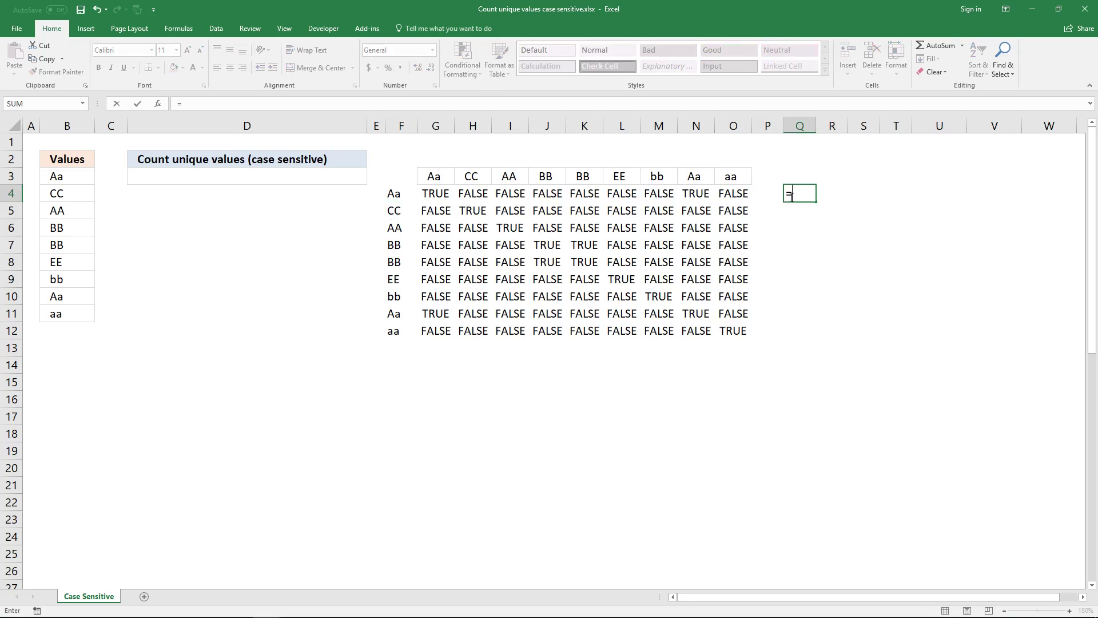
key(Escape)
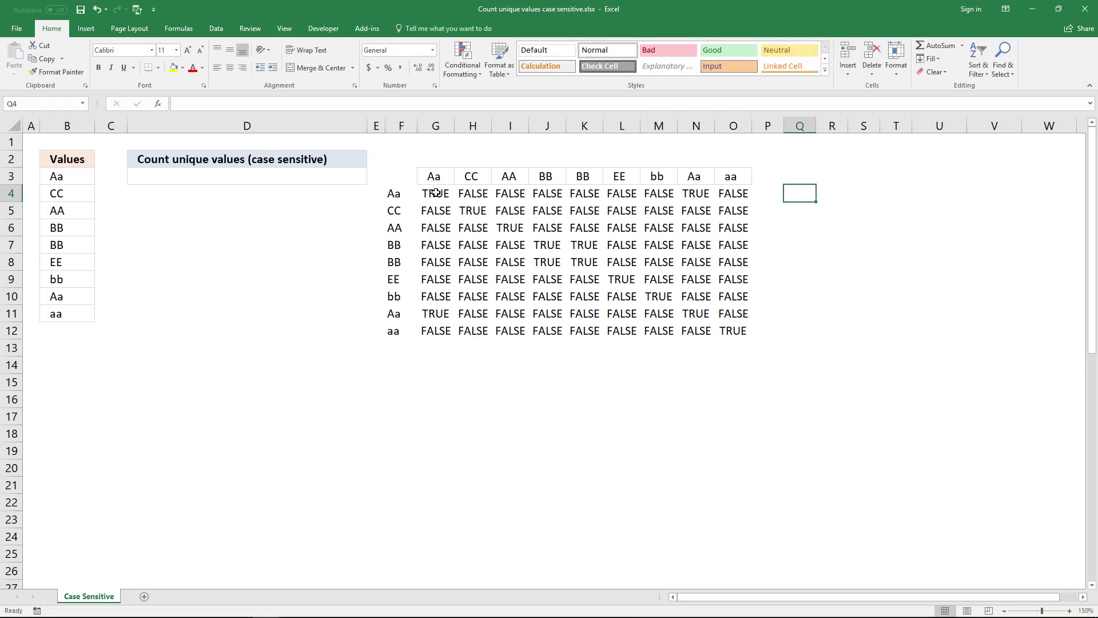
- Multiply the array formula in G4:O12 by 1, making it =EXACT(B3:B11,TRANSPOSE(B3:B11))*1
drag(436, 192, 734, 330)
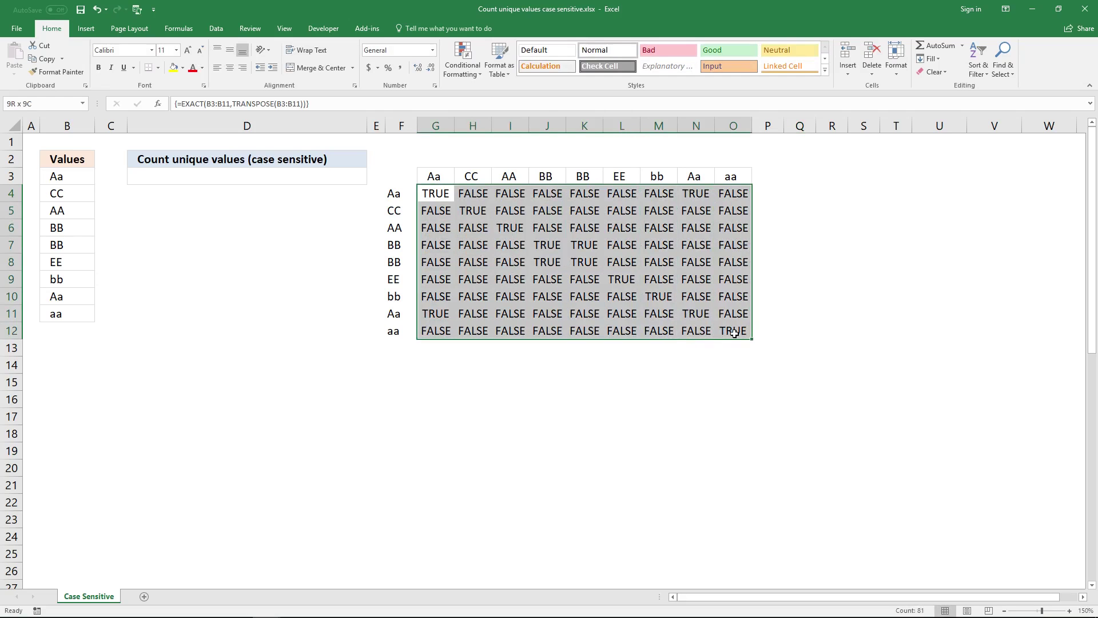
click(337, 103)
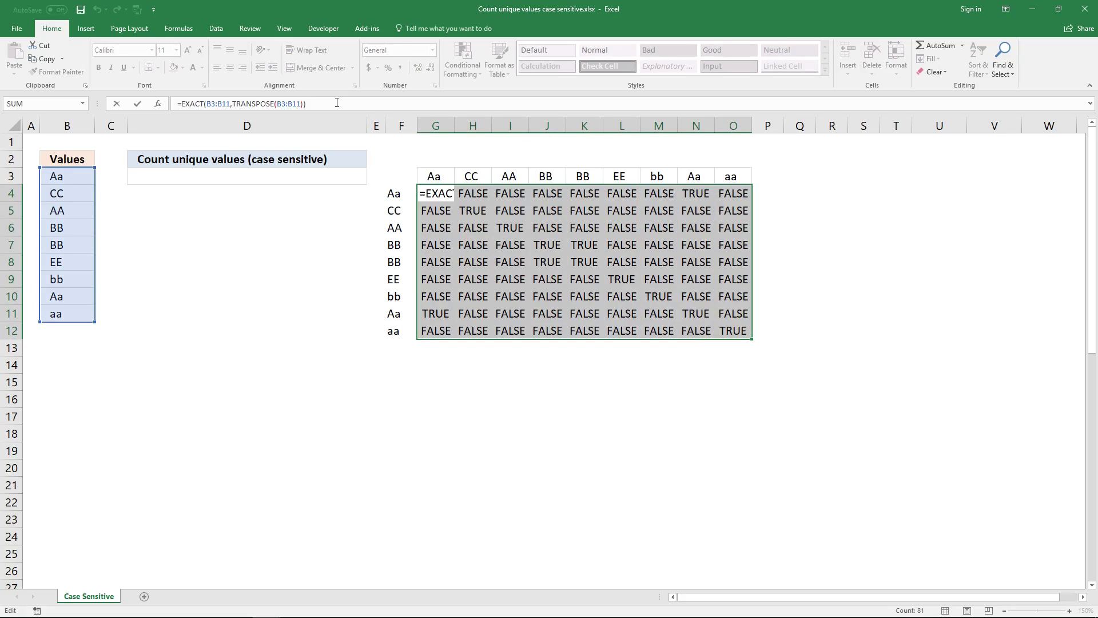
key(ctrl+shift+Return)
text(*1)
key(ctrl+shift+Return)
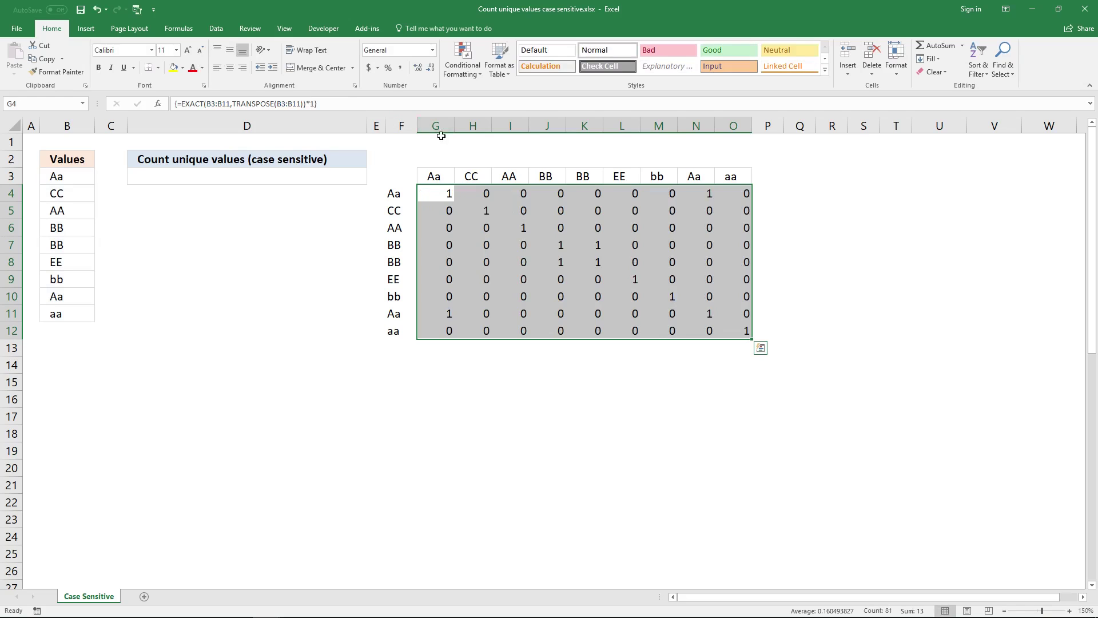
- Check the converted numeric values in the first row of the matrix, starting at G4
click(429, 196)
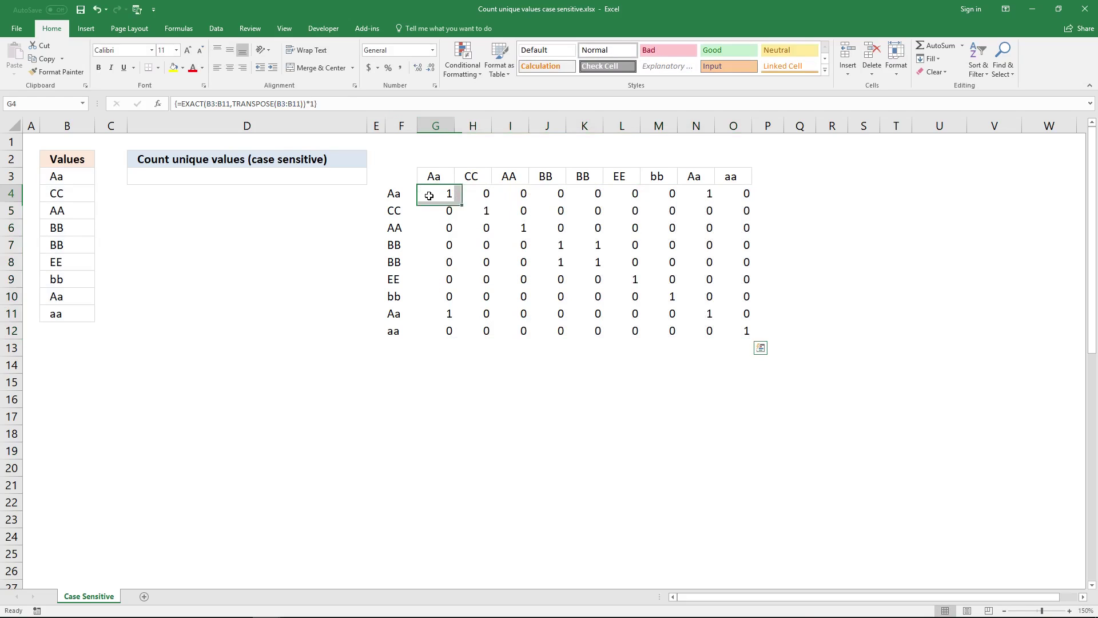
click(487, 196)
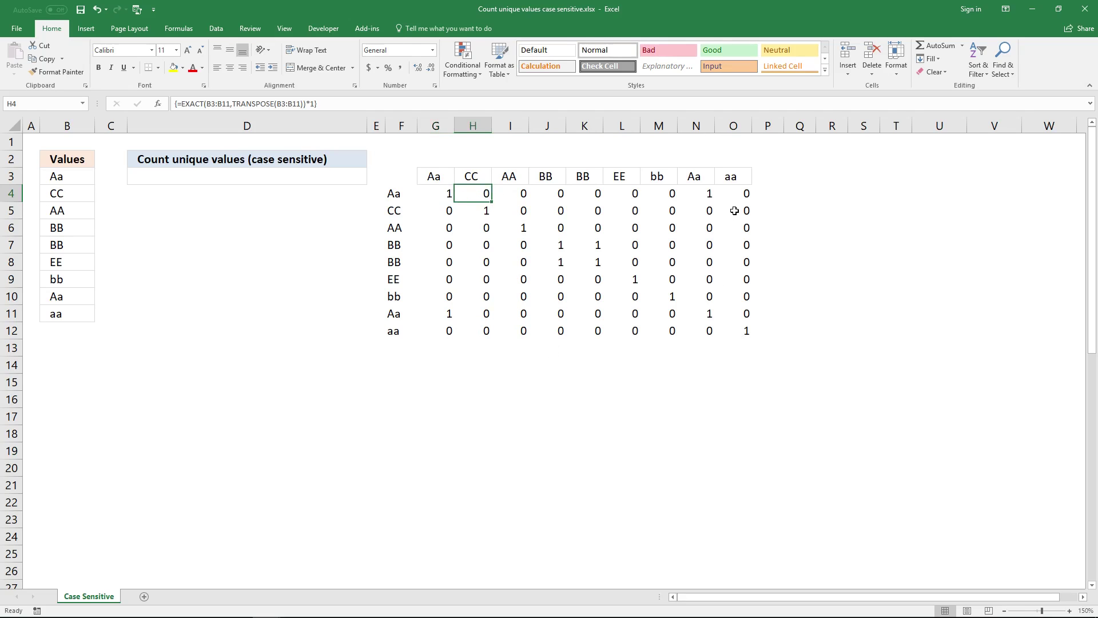
click(447, 195)
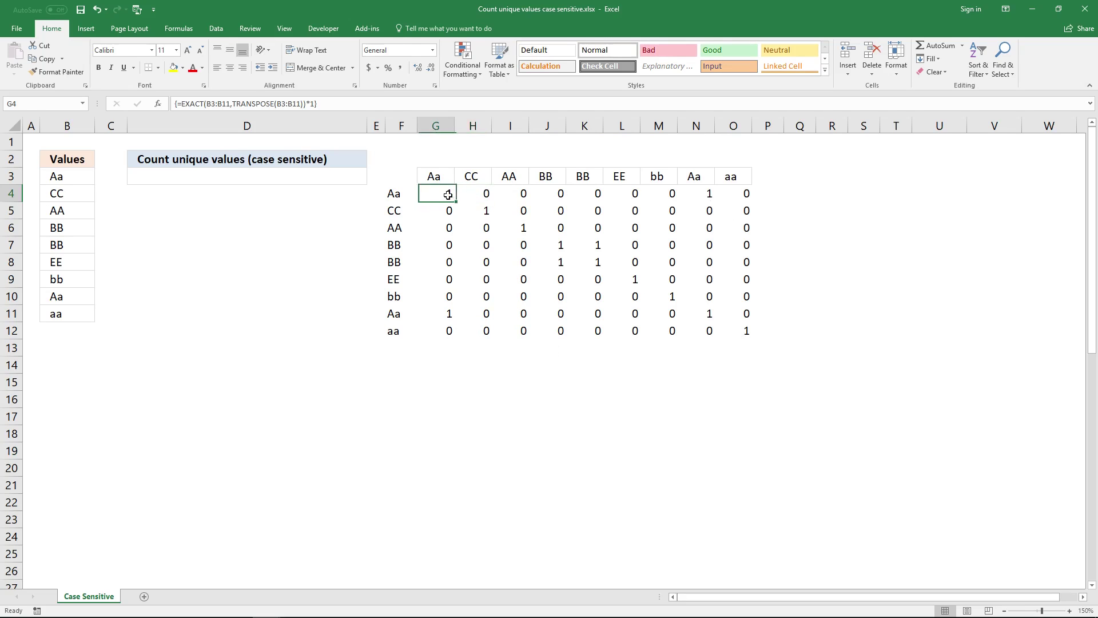
- Copy the EXACT(B3:B11,TRANSPOSE(B3:B11))*1 expression from the formula in G4, leaving out its equals sign
click(386, 106)
drag(313, 102, 186, 105)
key(ctrl+c)
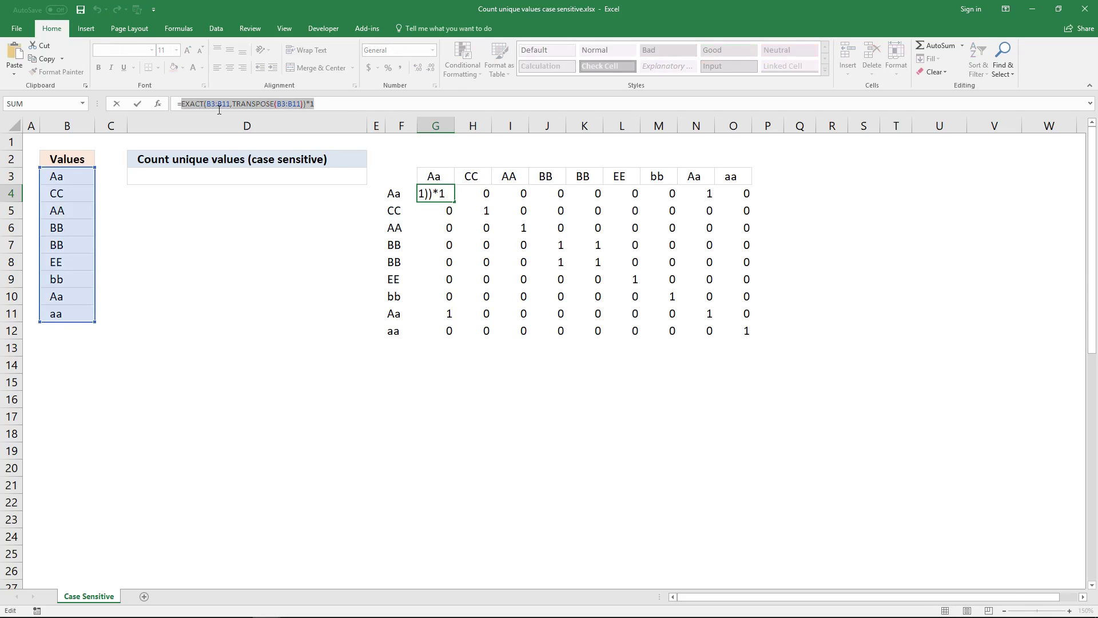
key(Escape)
- Enter =MMULT(EXACT(B3:B11,TRANSPOSE(B3:B11))*1,ROW(B3:B11)^0) as an array formula in Q4, reusing the copied EXACT expression
click(788, 195)
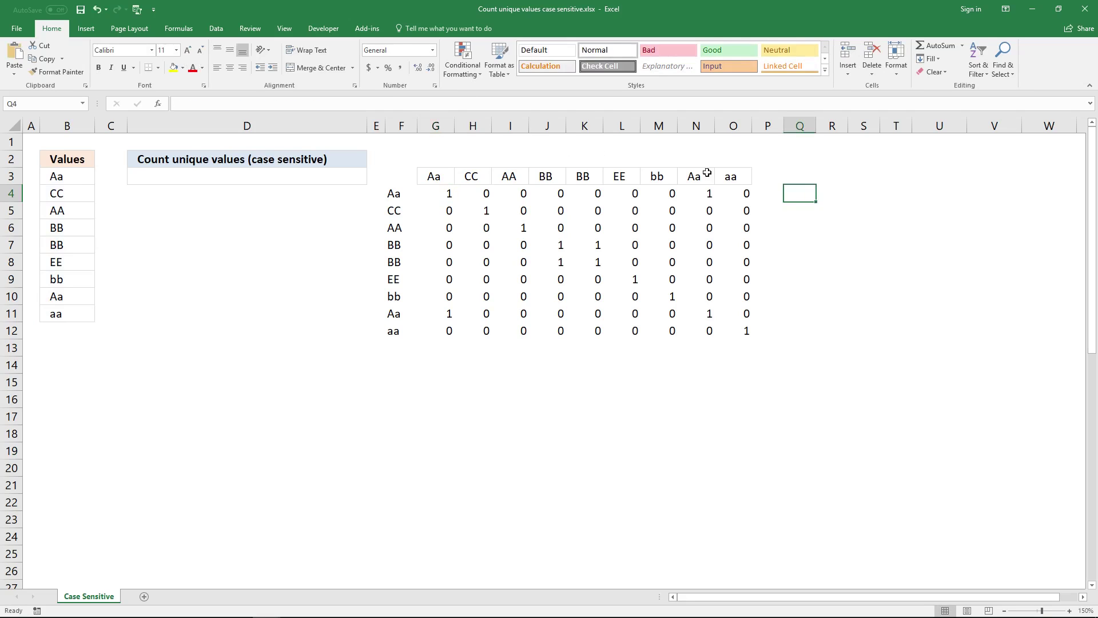
click(474, 105)
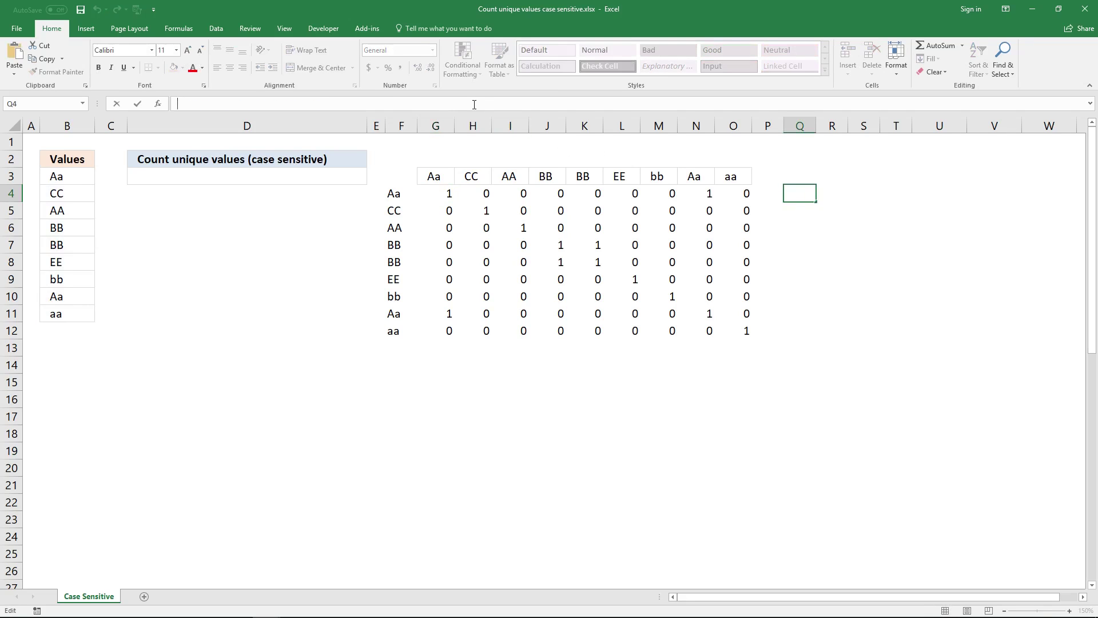
text(=)
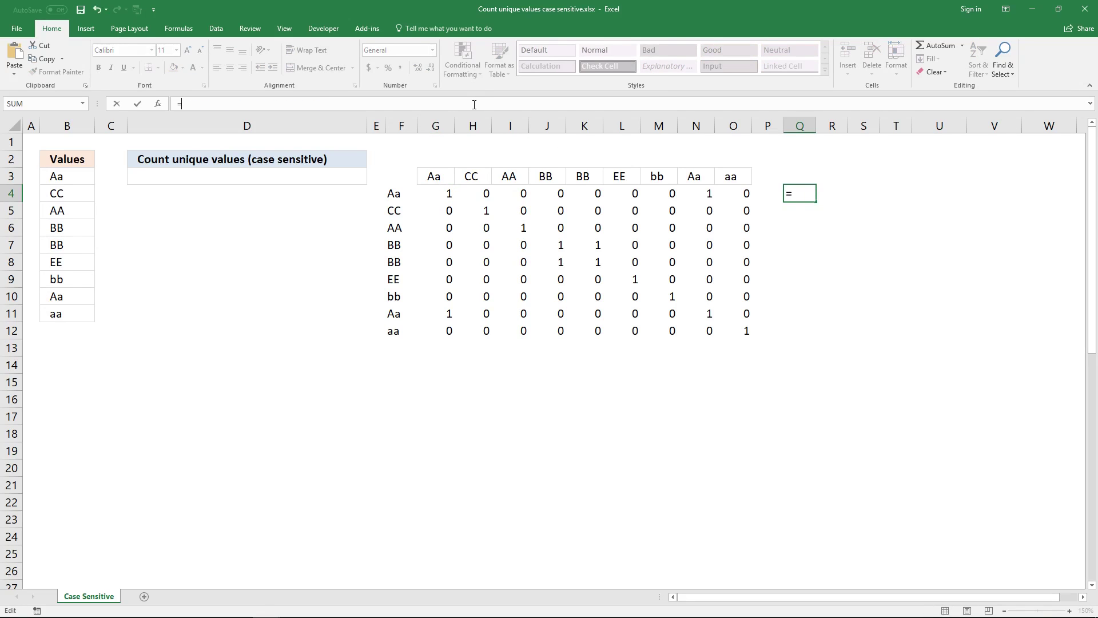
text(MMULT()
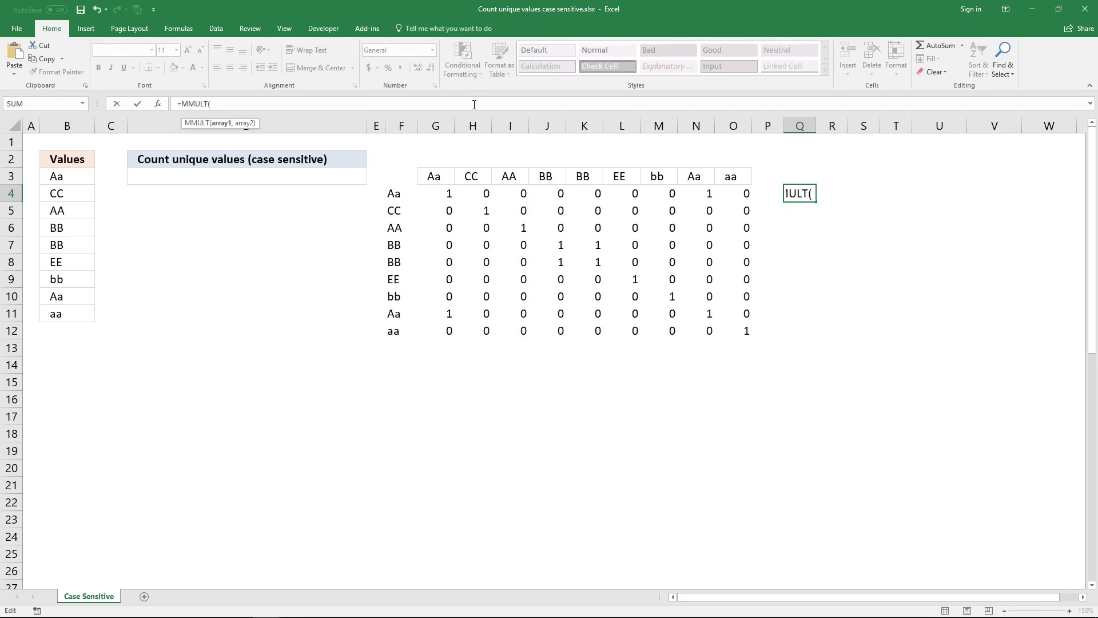
text(EXACT(B3:B11,TRANSPOSE(B3:B11))*1)
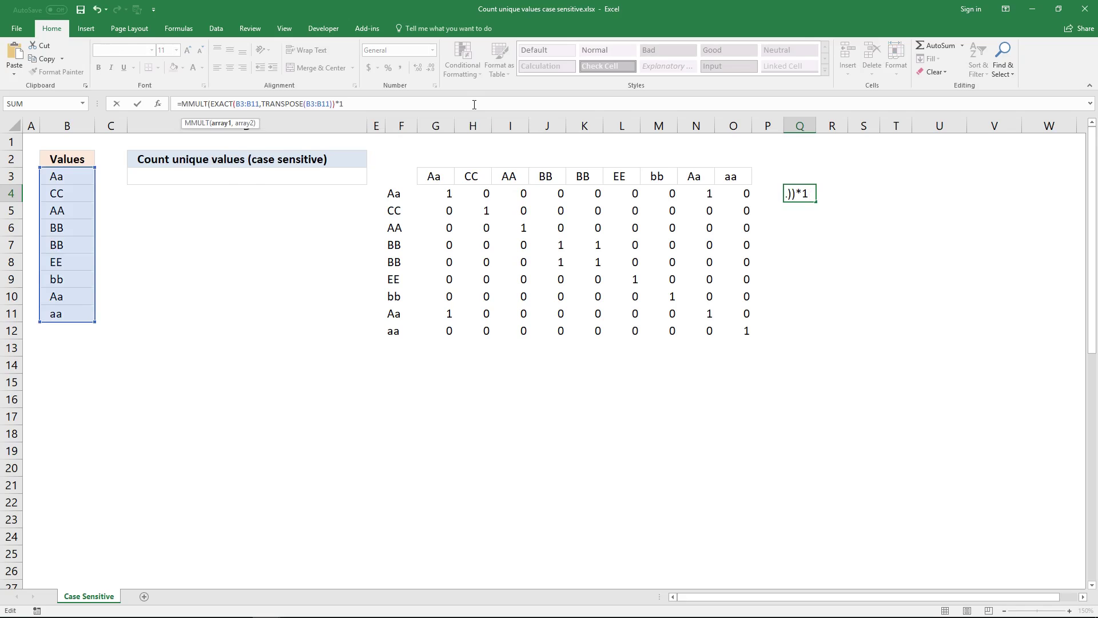
text(,ROW()
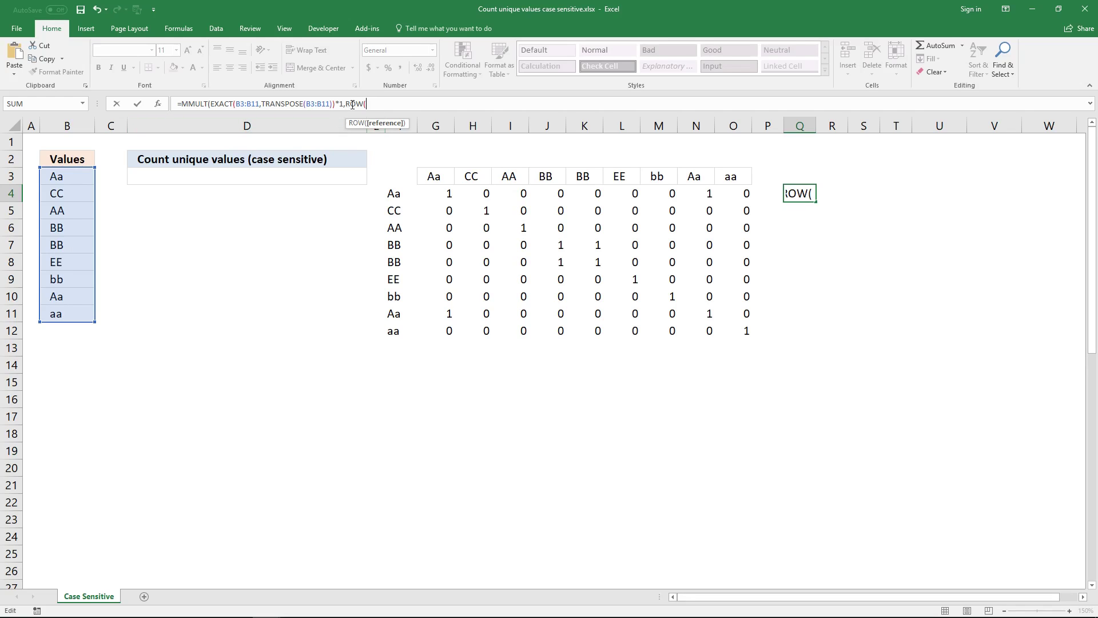
drag(80, 174, 77, 313)
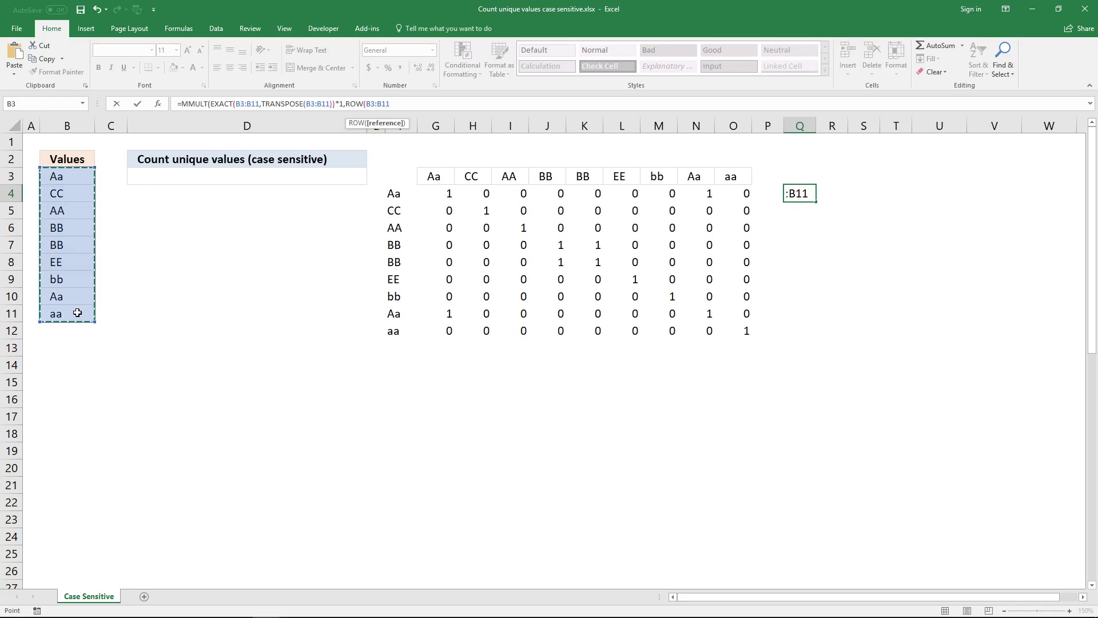
text())
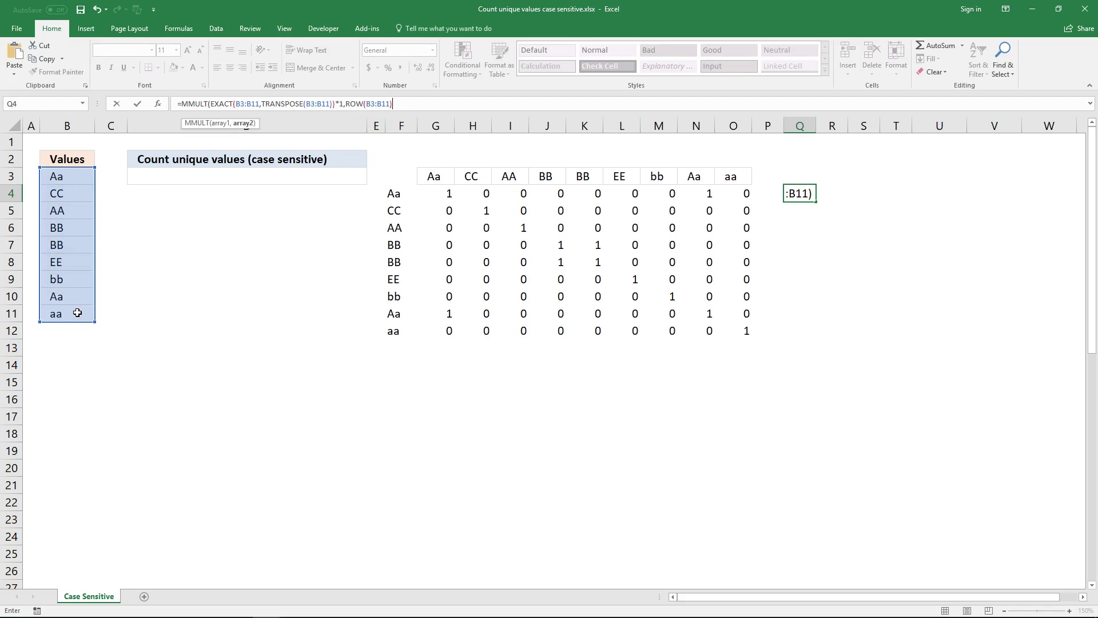
text(^^)
text())
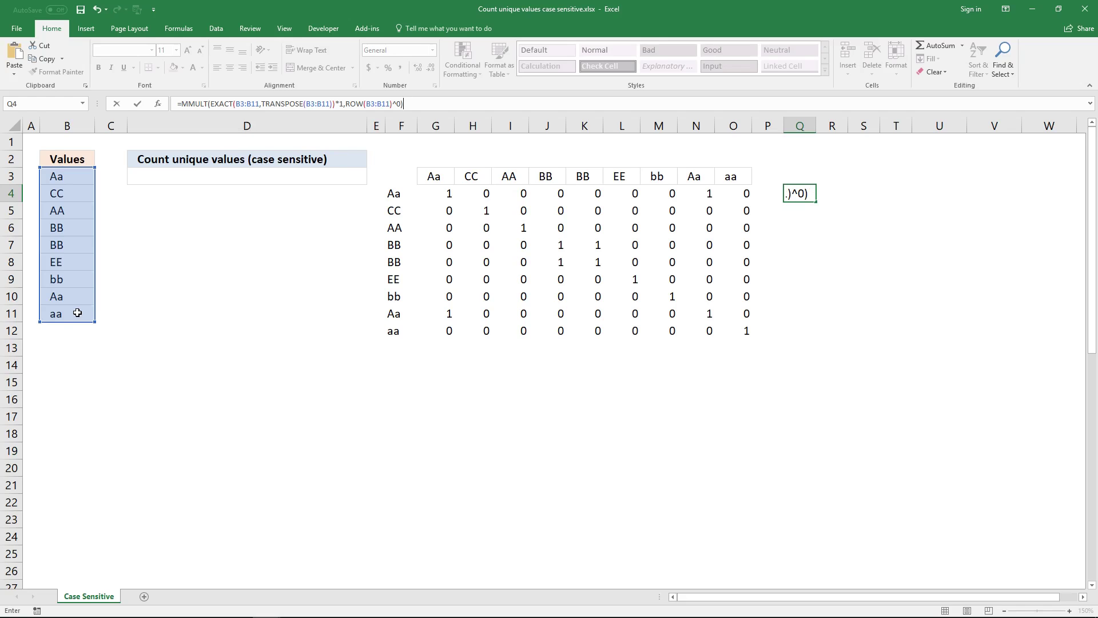
key(ctrl+shift+Return)
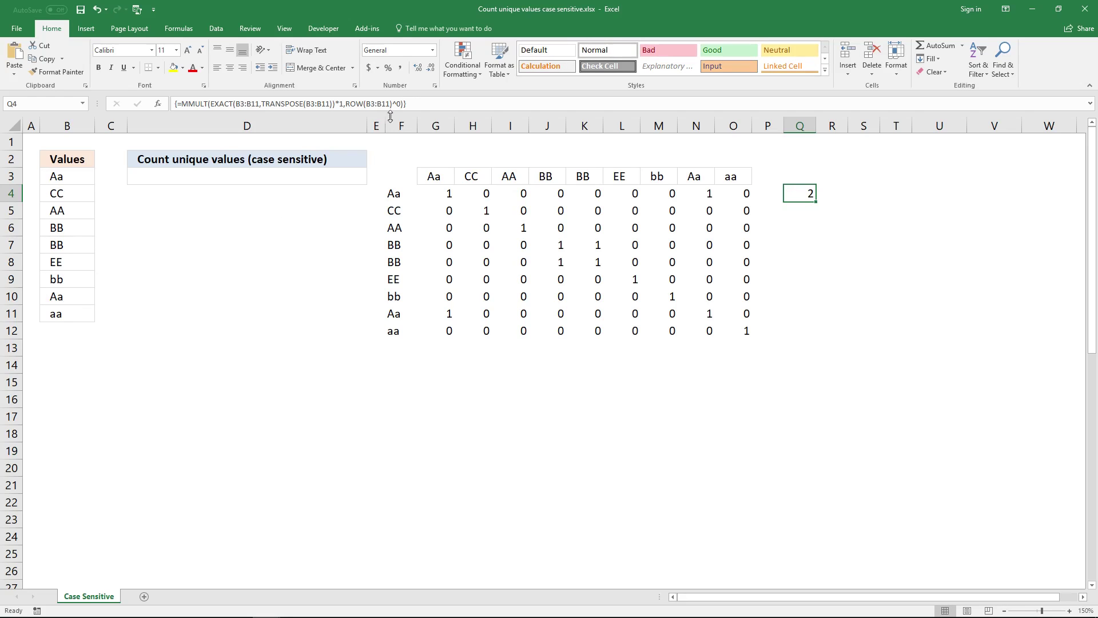
- Evaluate the ROW(B3:B11) part of the MMULT formula in Q4 and discard the evaluation
drag(346, 105, 391, 105)
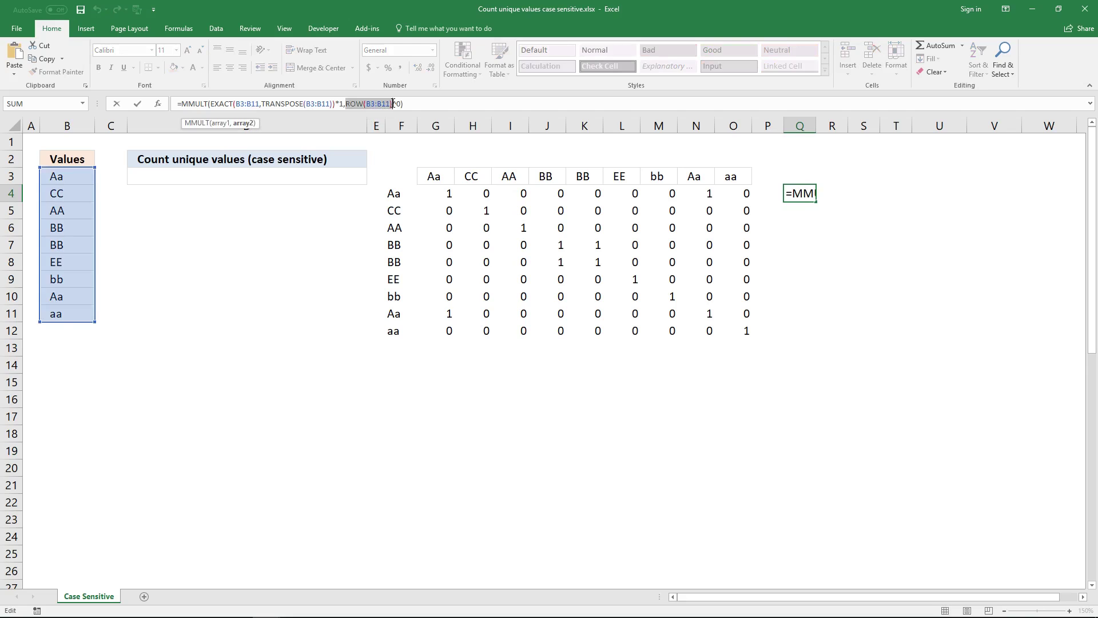
key(F9)
key(Escape)
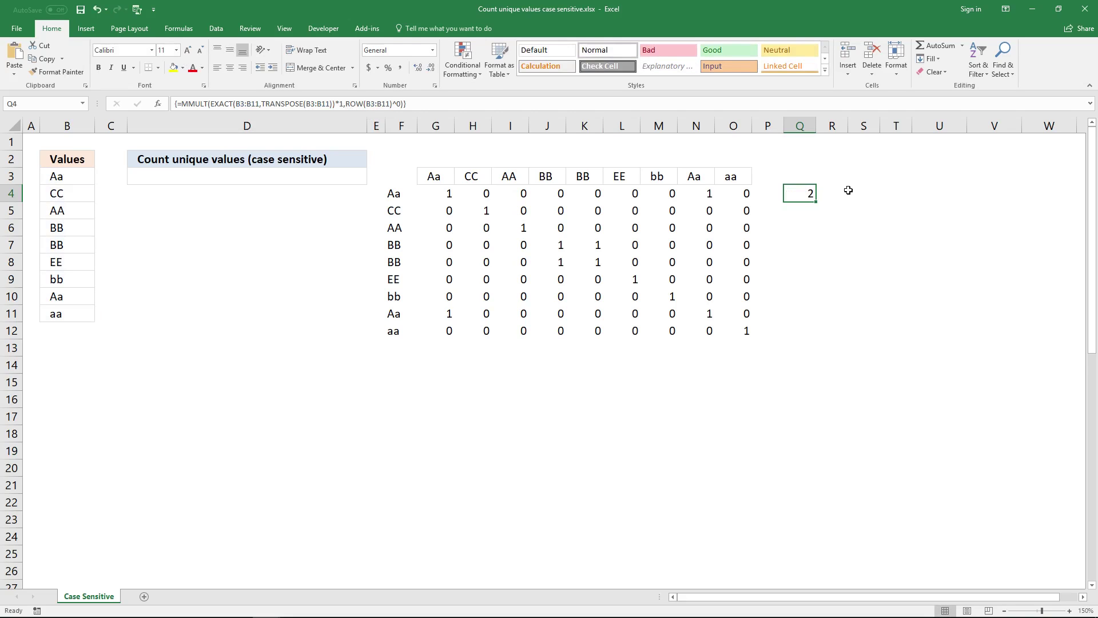
- Enter =ROW(B3:B11) as an array formula in S4 and extend it over S4:S12
click(852, 191)
text(=)
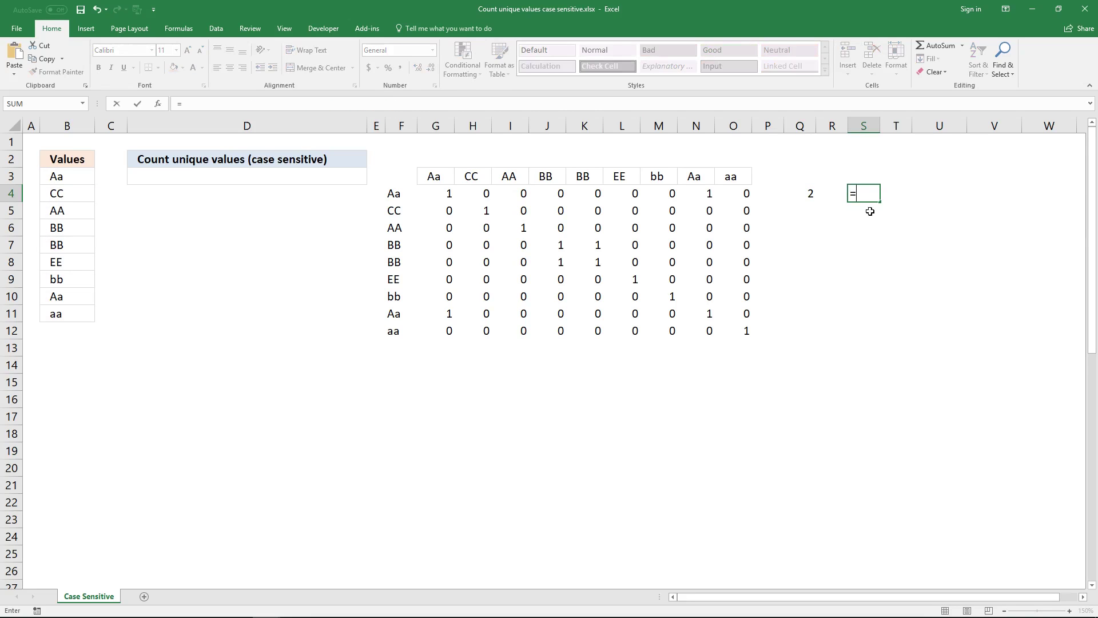
text(ROW()
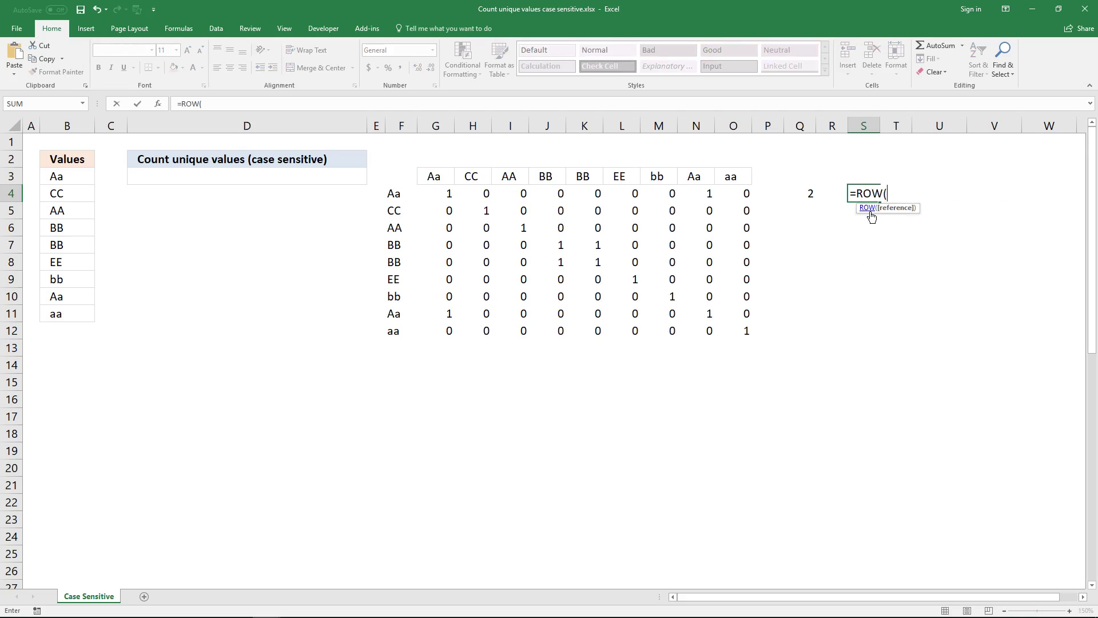
drag(86, 182, 76, 309)
text())
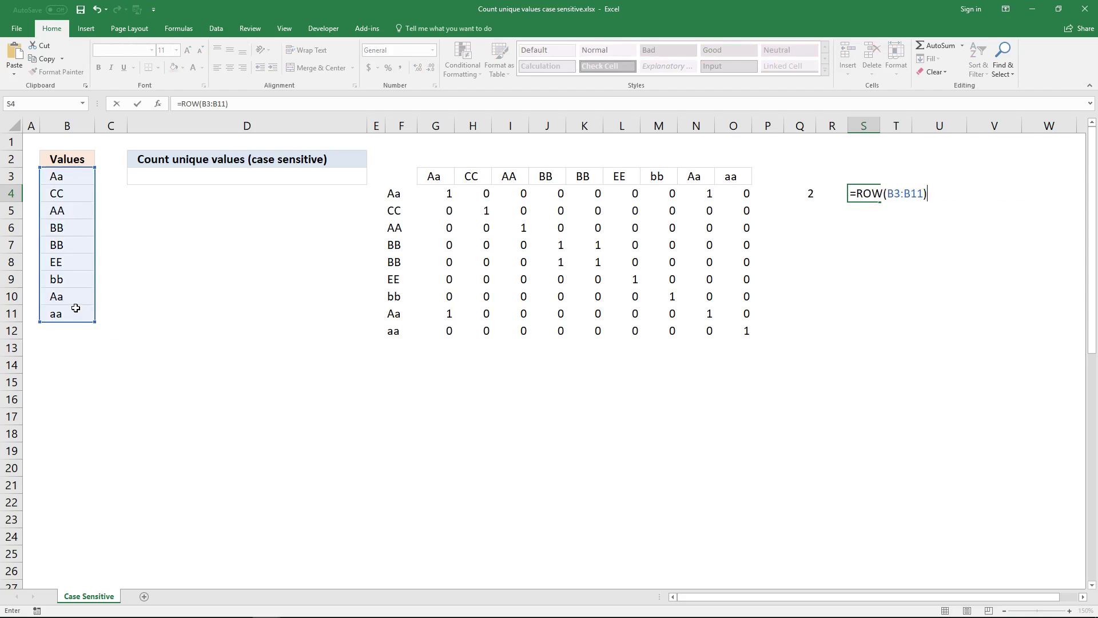
key(ctrl+shift+Return)
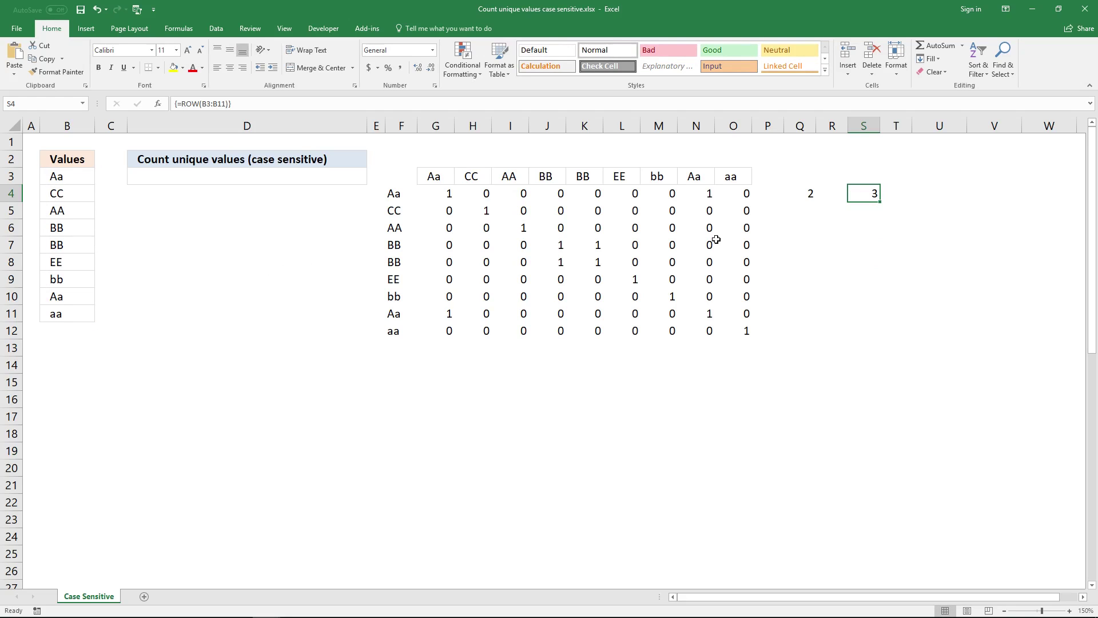
drag(856, 195, 868, 329)
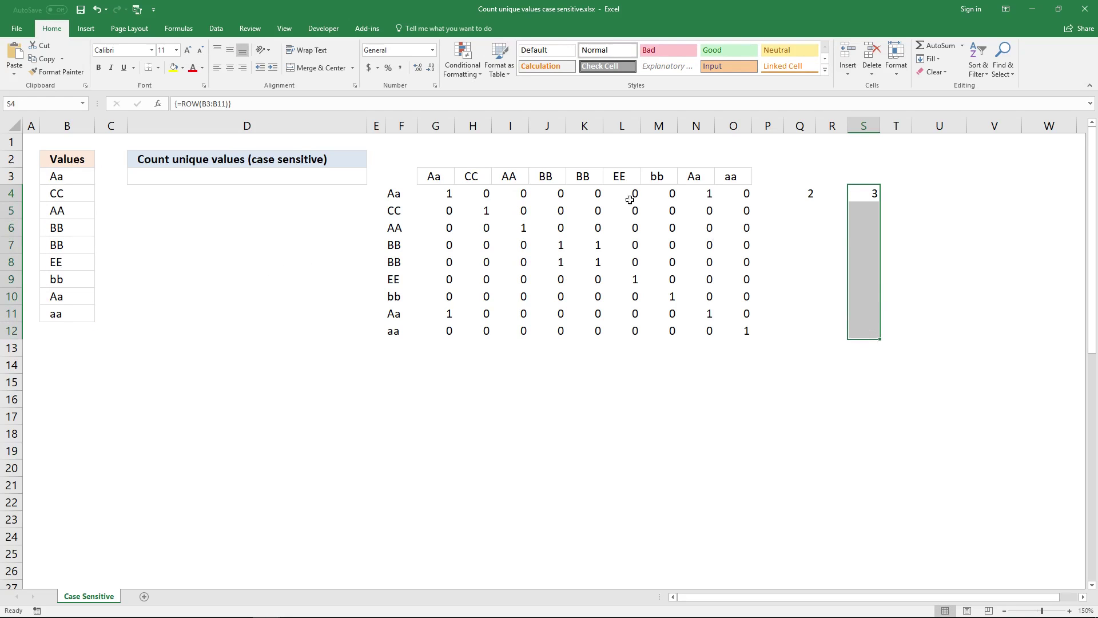
click(443, 105)
key(ctrl+shift+Return)
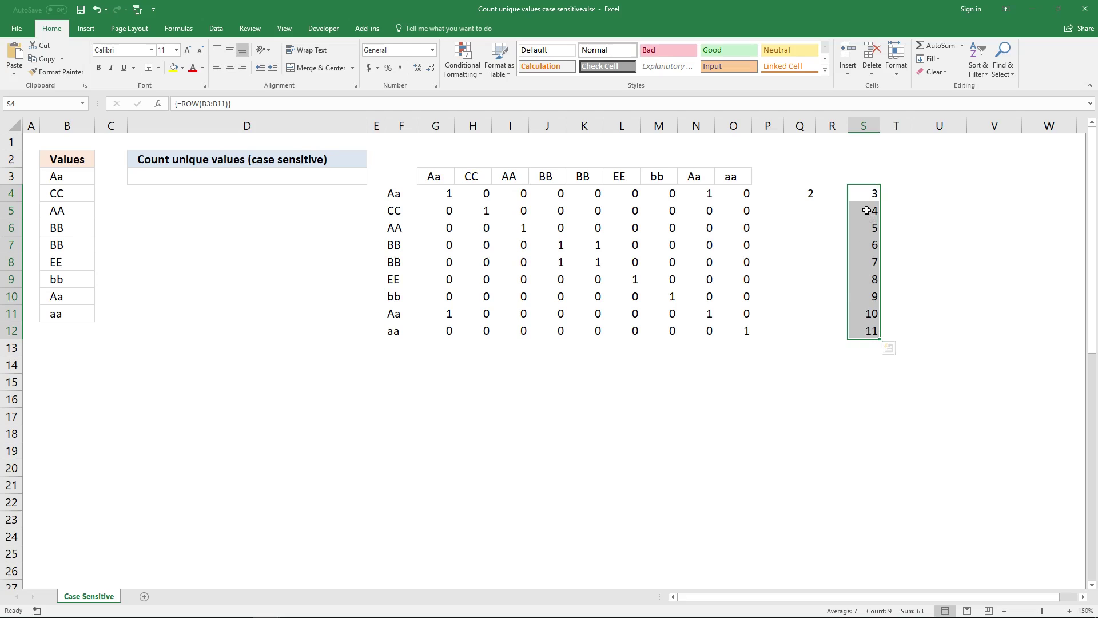
- Raise the array formula in S4:S12 to the power of 0, making it =ROW(B3:B11)^0
click(291, 108)
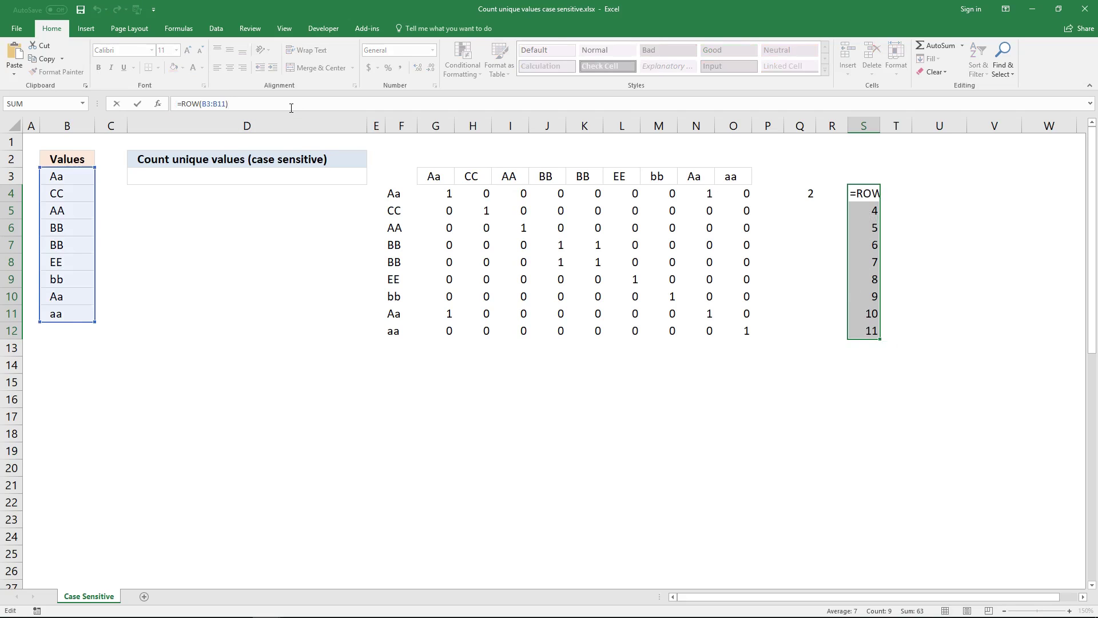
text(^^)
key(ctrl+shift+Return)
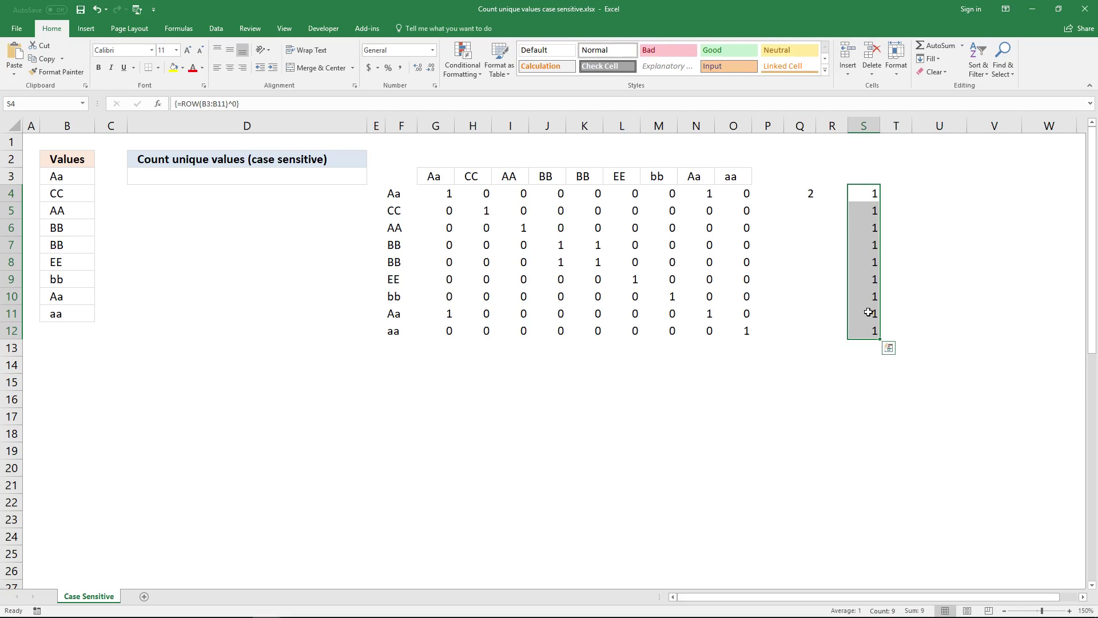
- Extend the MMULT array formula from Q4 over the range Q4:Q12
click(808, 197)
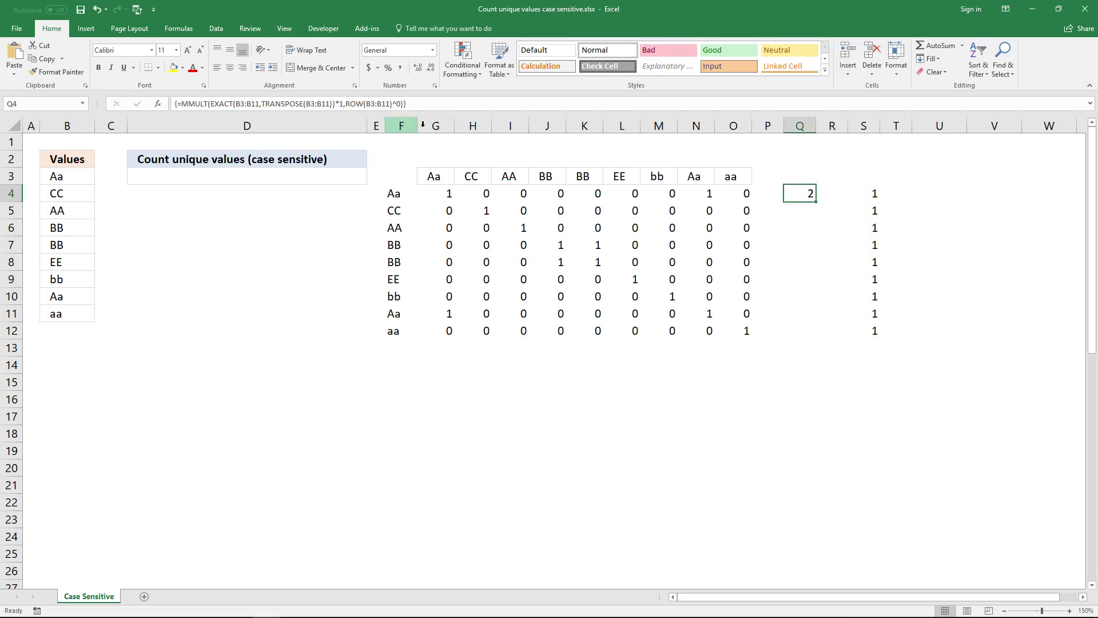
drag(797, 194, 812, 329)
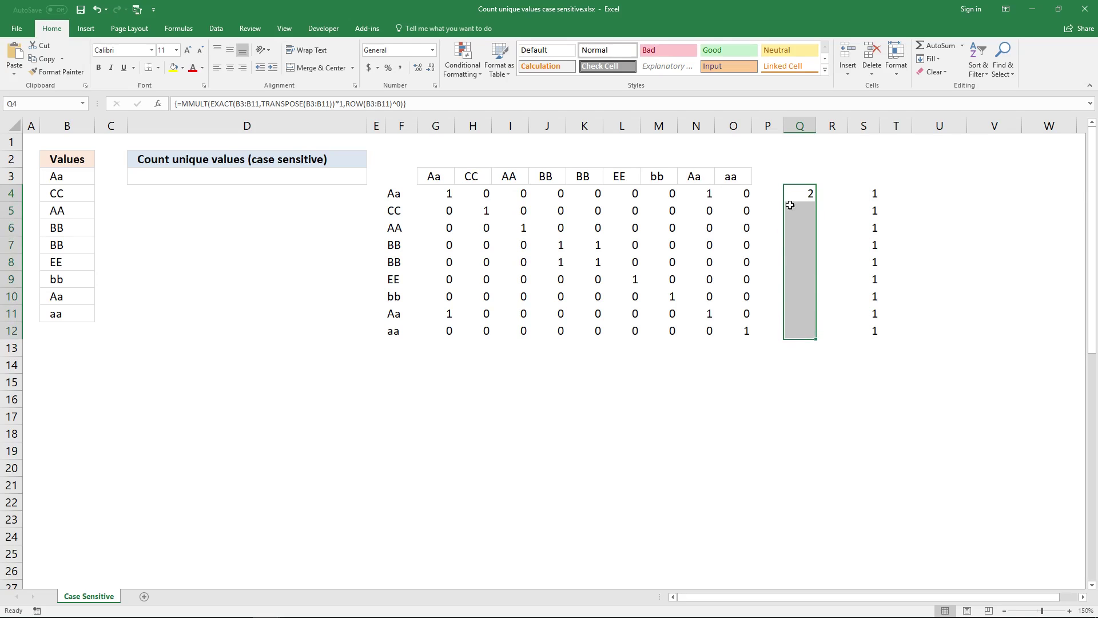
click(439, 103)
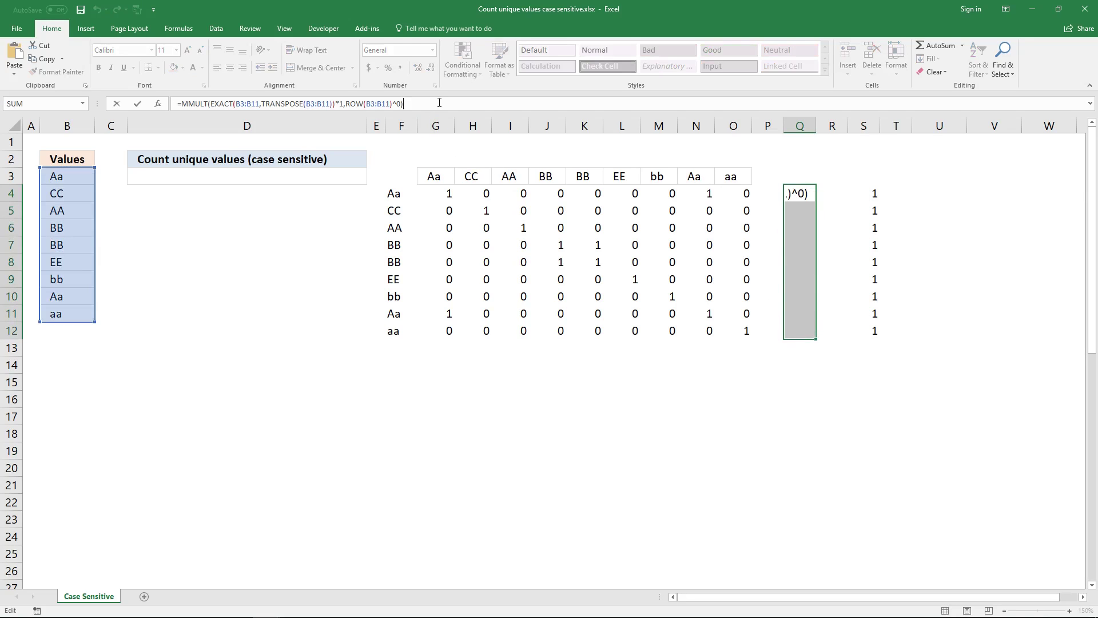
key(ctrl+shift+Return)
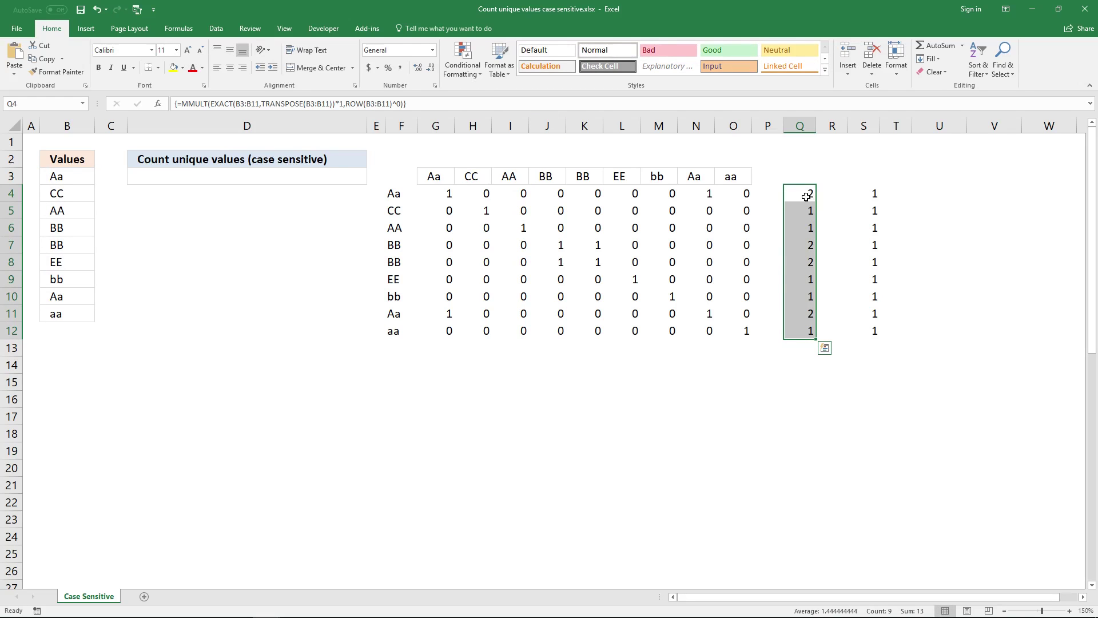
- Compare the MMULT counts in column Q with how often Aa, CC and AA occur in the Values list
click(394, 196)
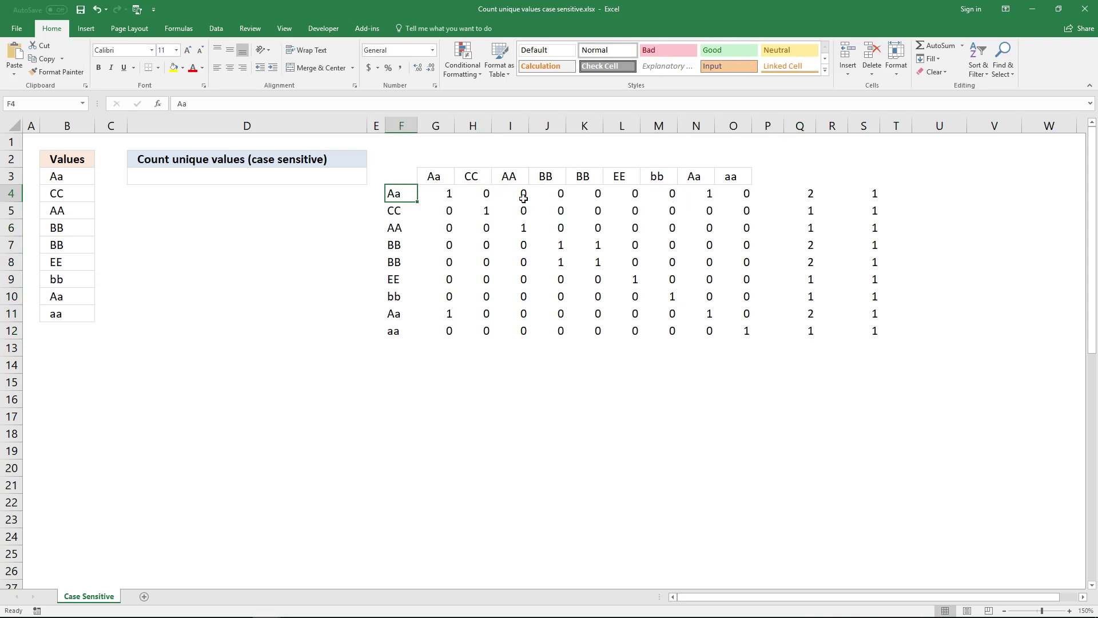
click(75, 178)
click(61, 293)
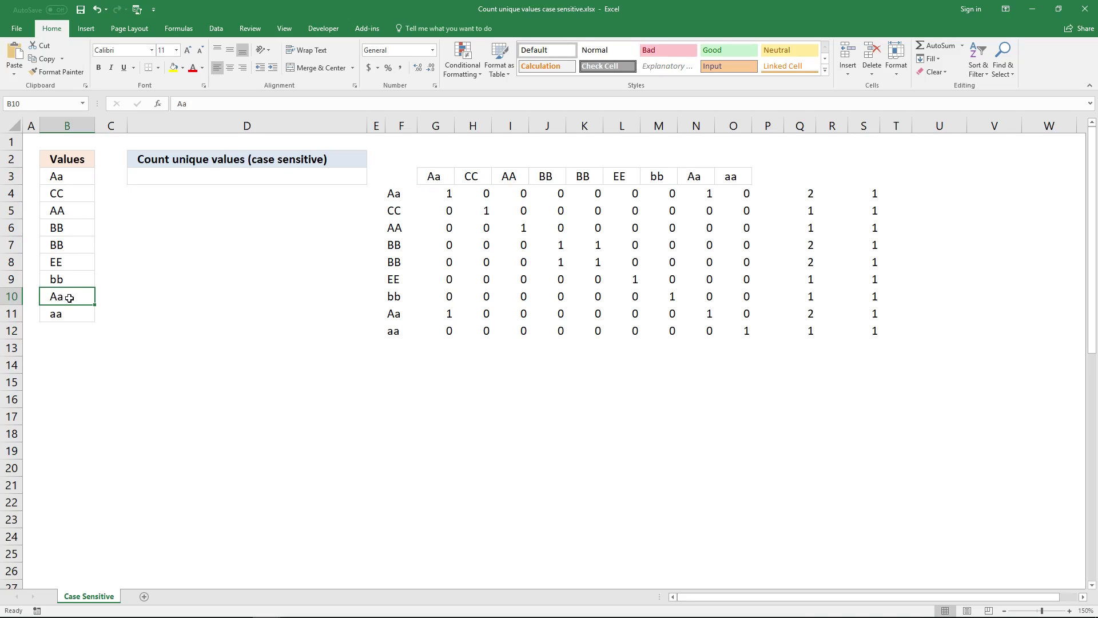
click(67, 179)
click(62, 295)
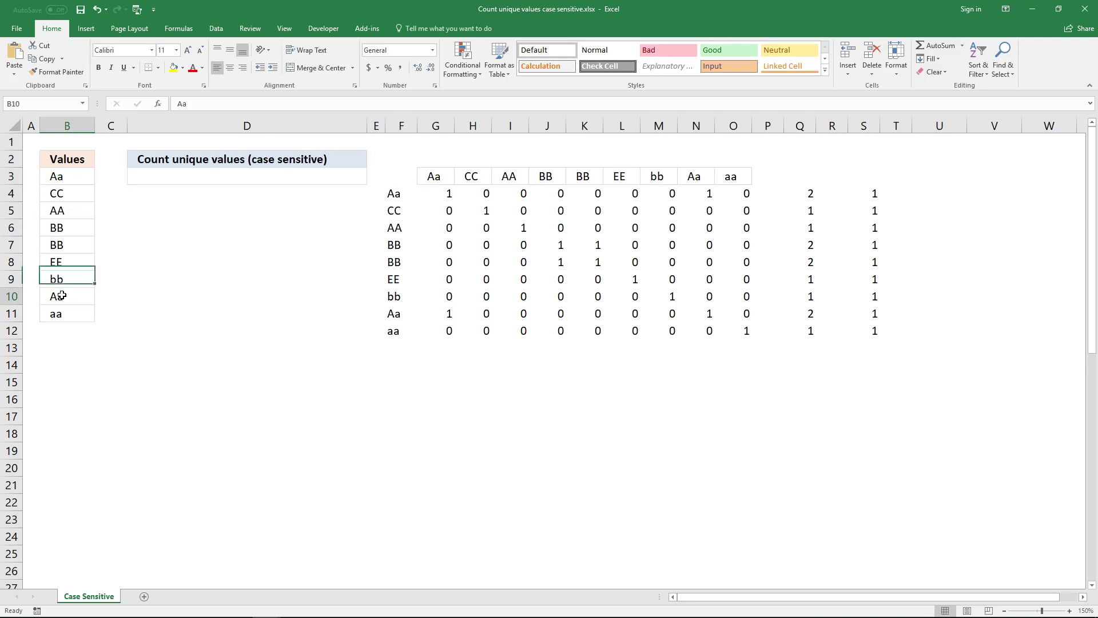
click(71, 197)
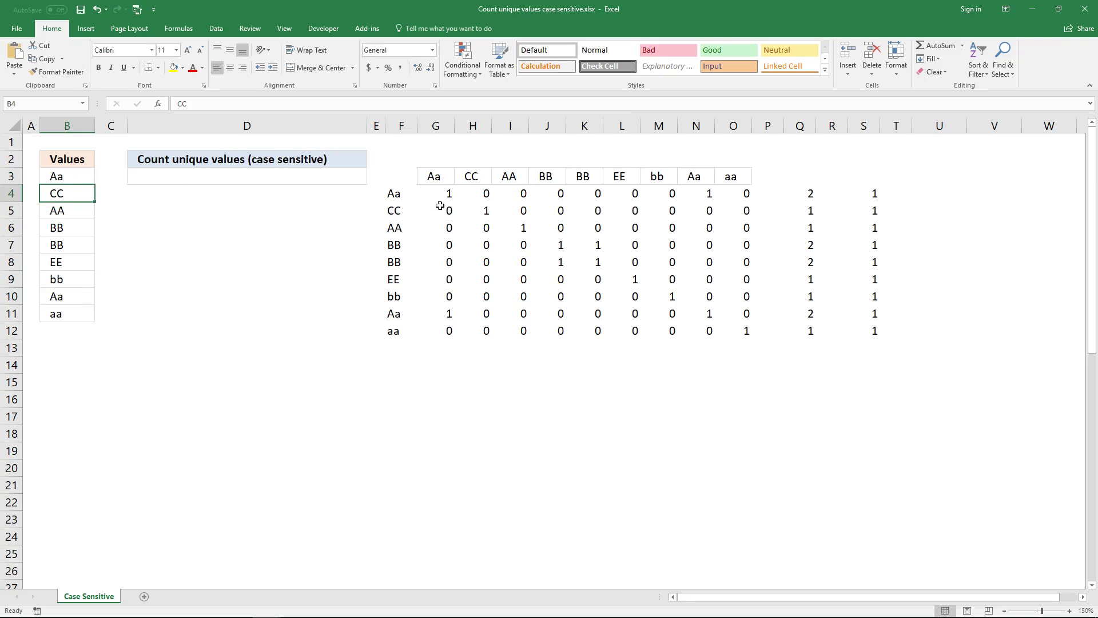
click(810, 210)
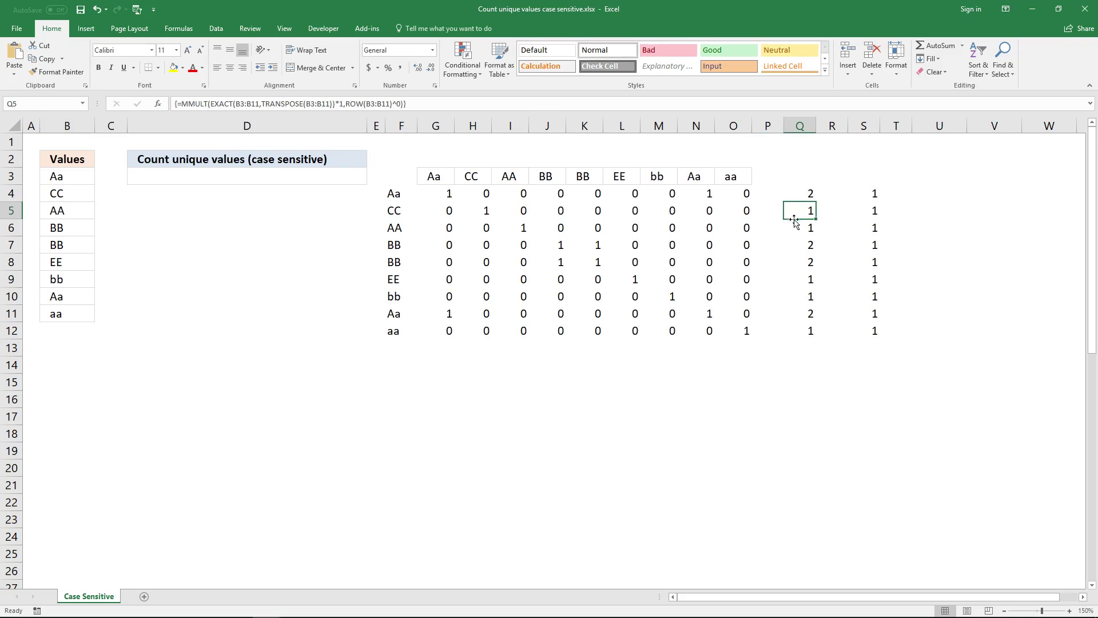
click(61, 213)
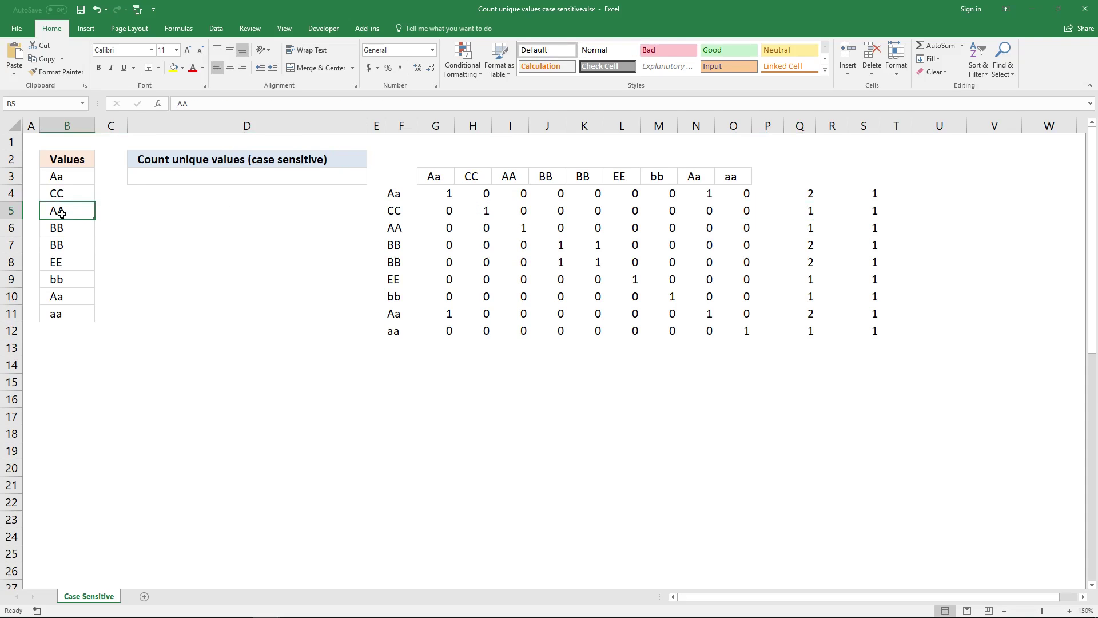
click(809, 229)
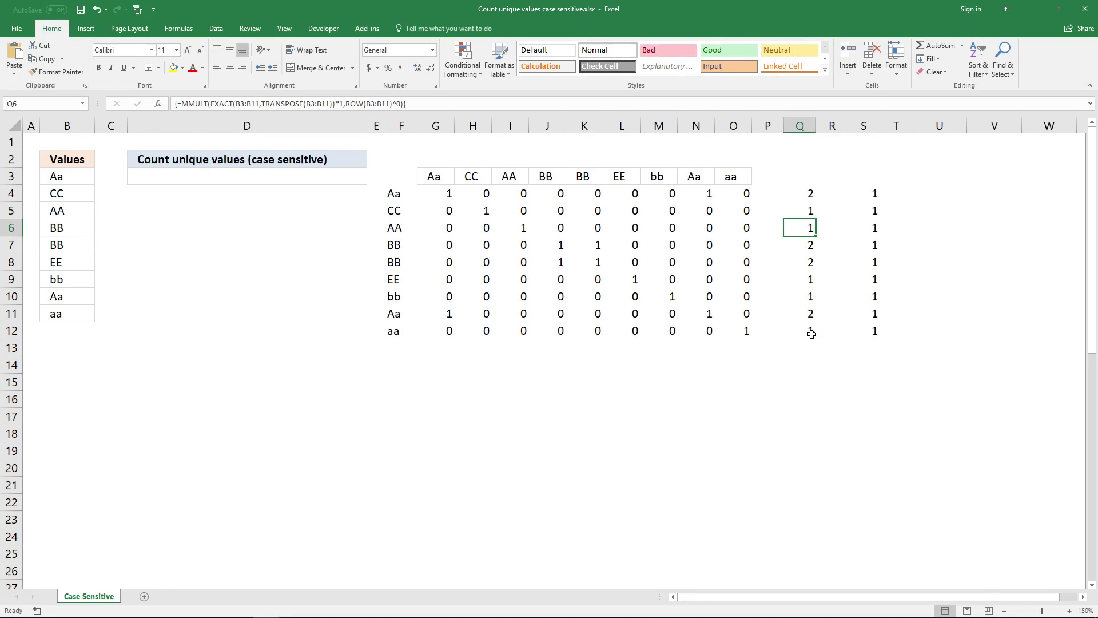
- Copy the MMULT formula from column Q into R4, append =1 and enter it as an array formula
click(461, 104)
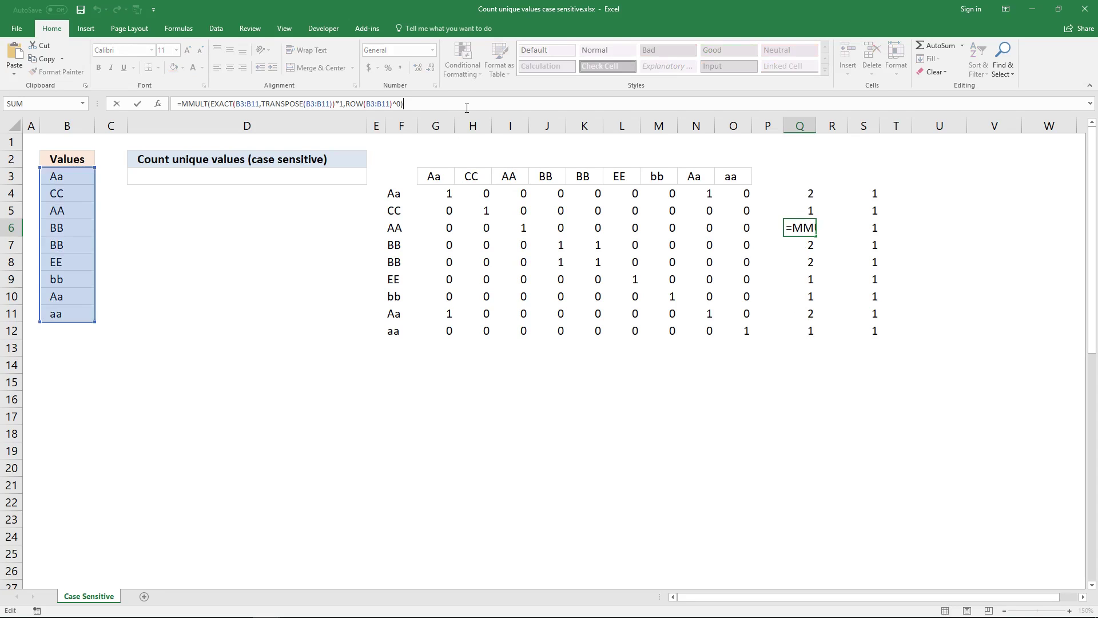
key(ctrl+a)
key(ctrl+c)
key(Escape)
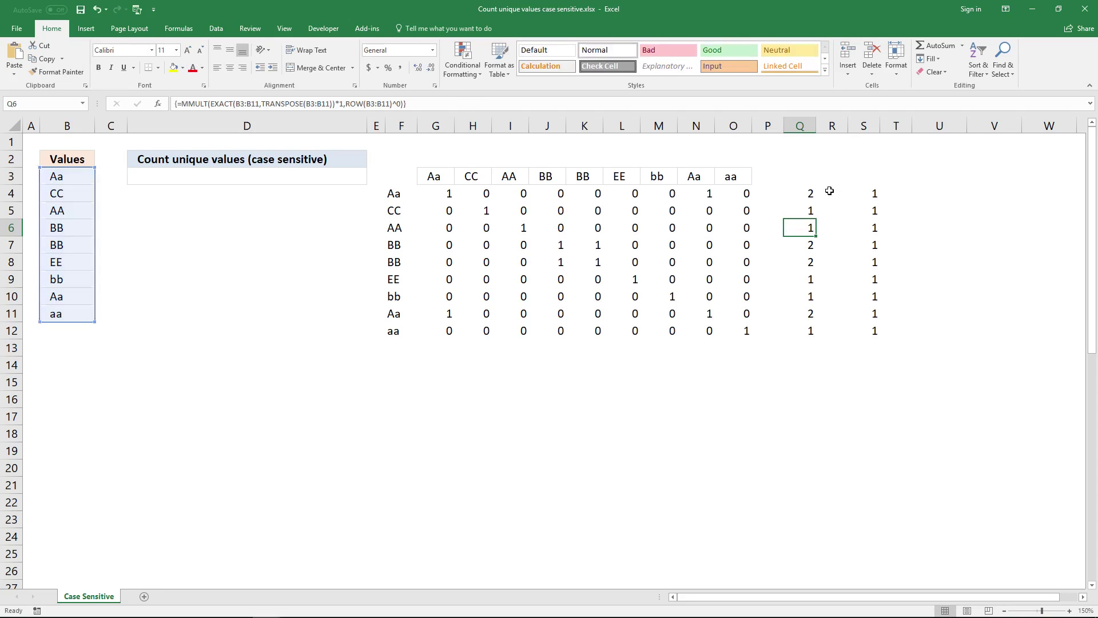
click(829, 193)
click(477, 104)
key(ctrl+v)
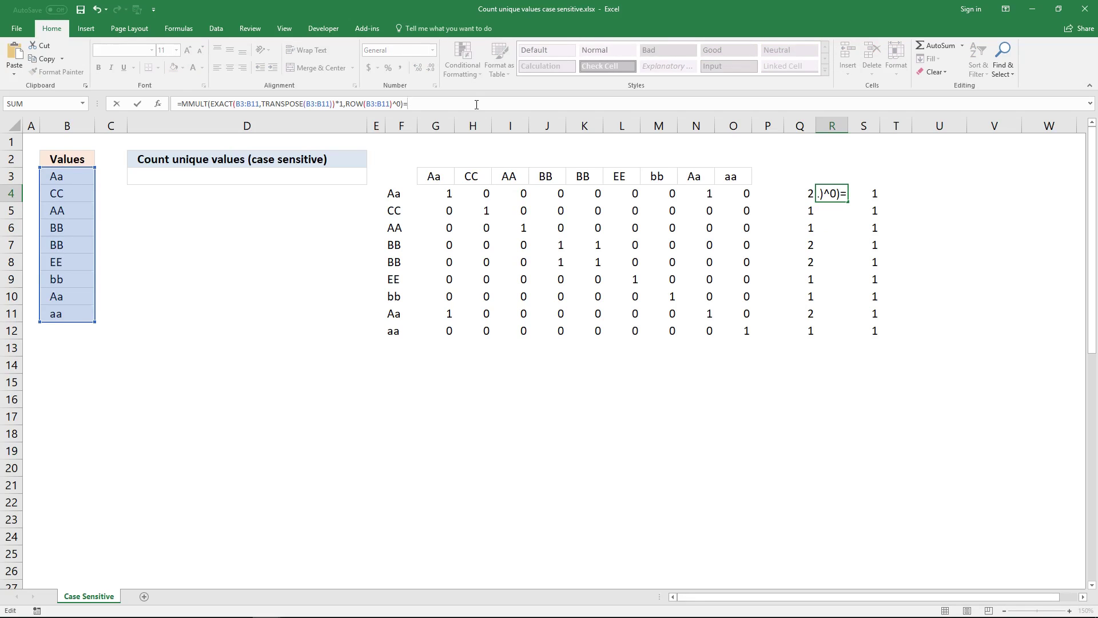
text(=1)
key(ctrl+shift+Return)
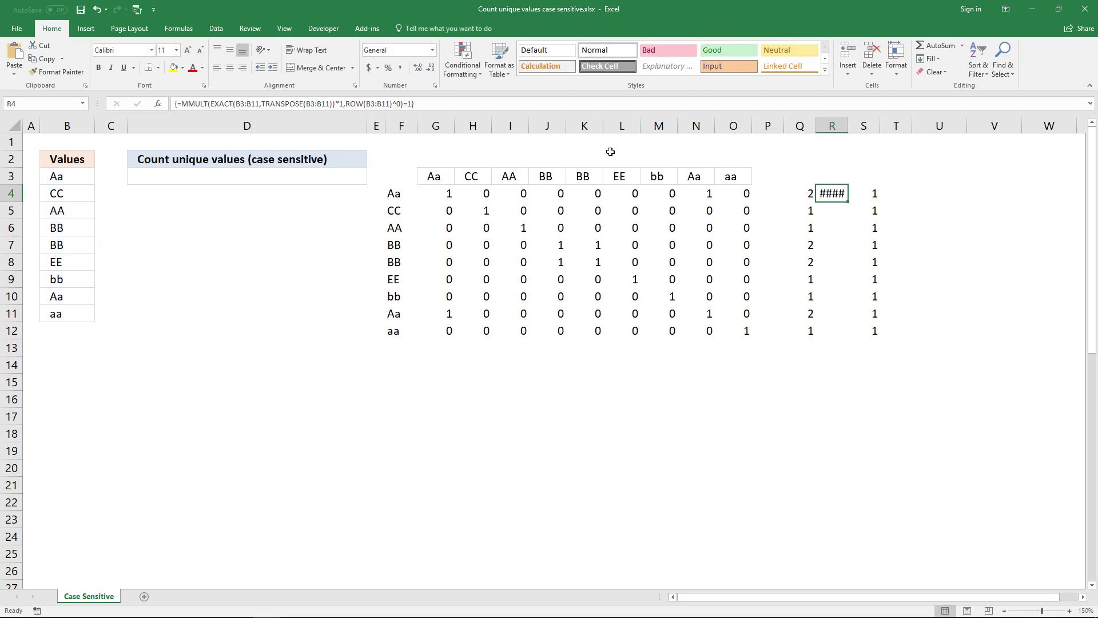
- Fit column R's width to its contents and extend the R4 array formula over R4:R12
double_click(848, 126)
click(806, 189)
click(832, 190)
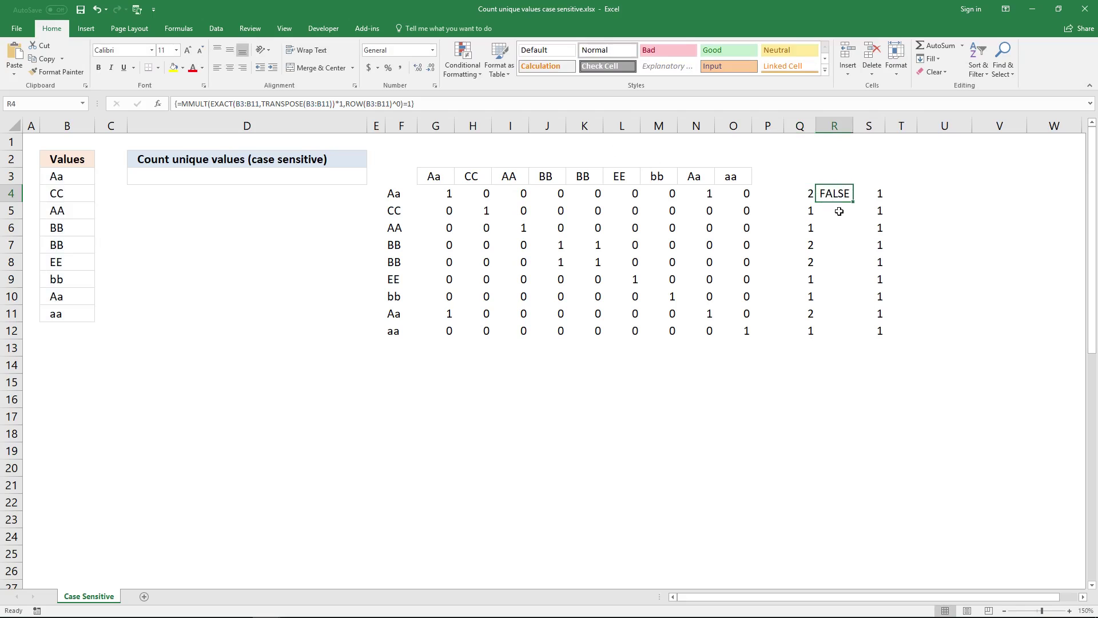
drag(833, 192, 829, 330)
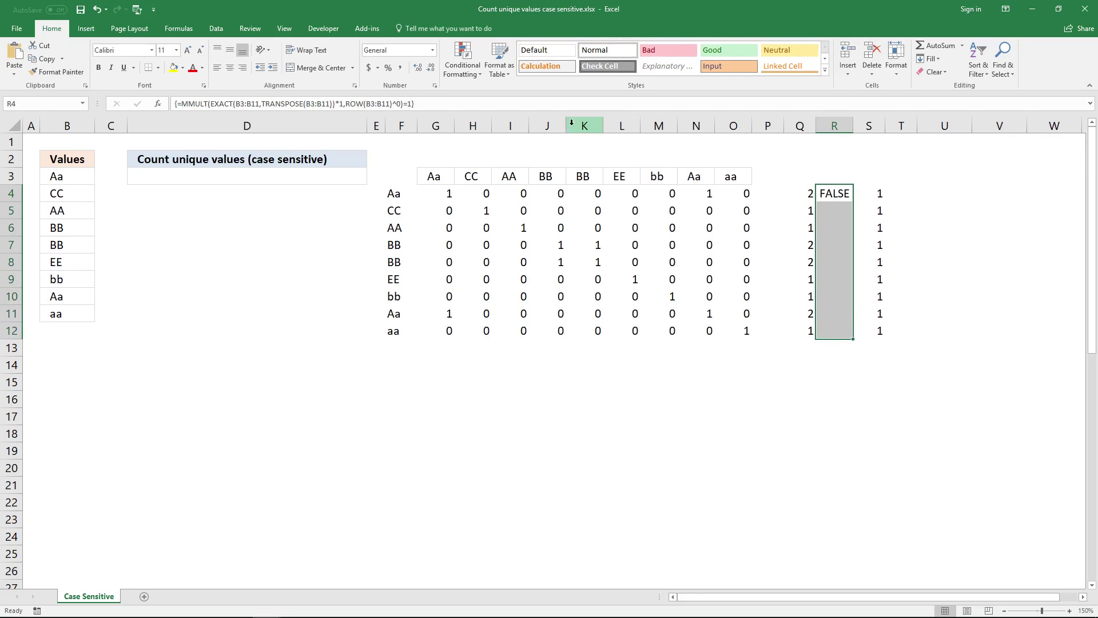
click(566, 103)
key(ctrl+shift+Return)
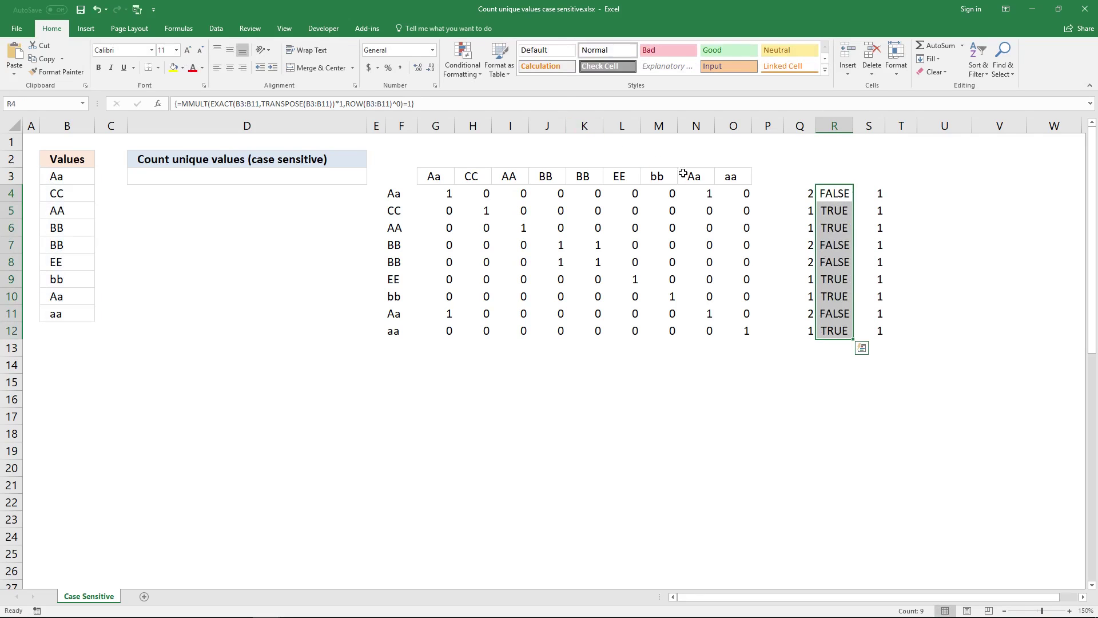
- Enclose the MMULT comparison in R4:R12 in parentheses and multiply it by 1, keeping it an array formula
click(808, 214)
click(828, 211)
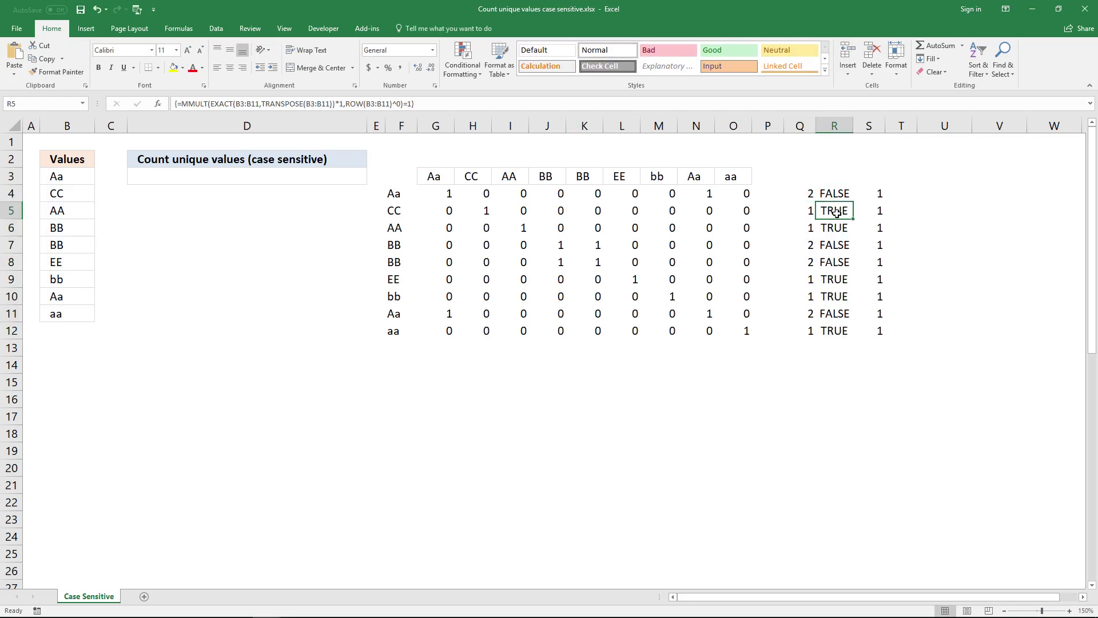
click(831, 196)
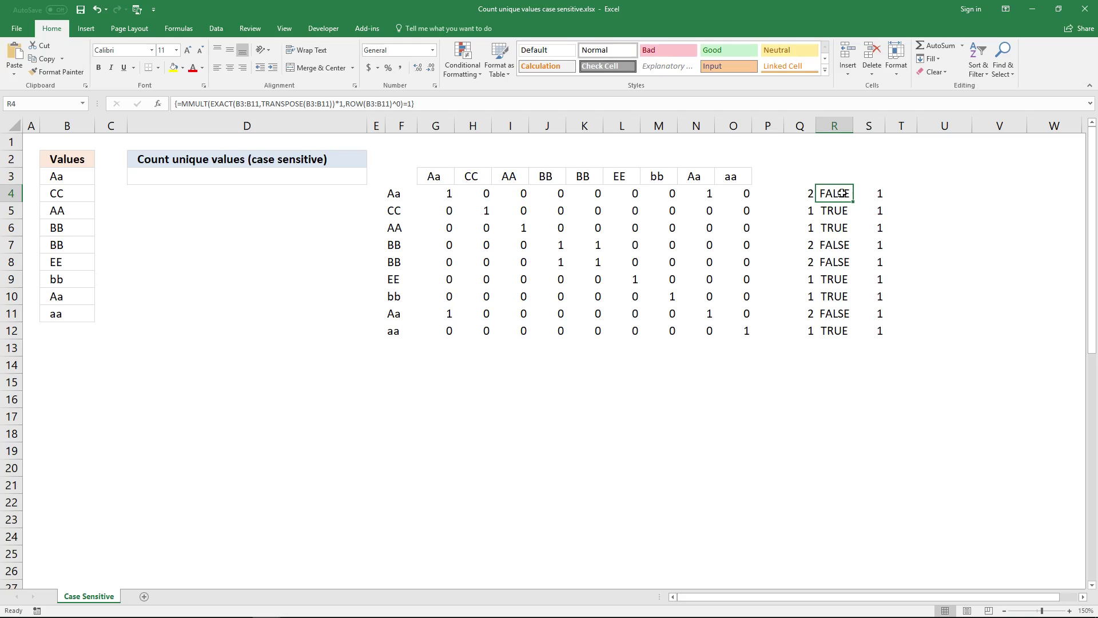
click(188, 102)
text(()
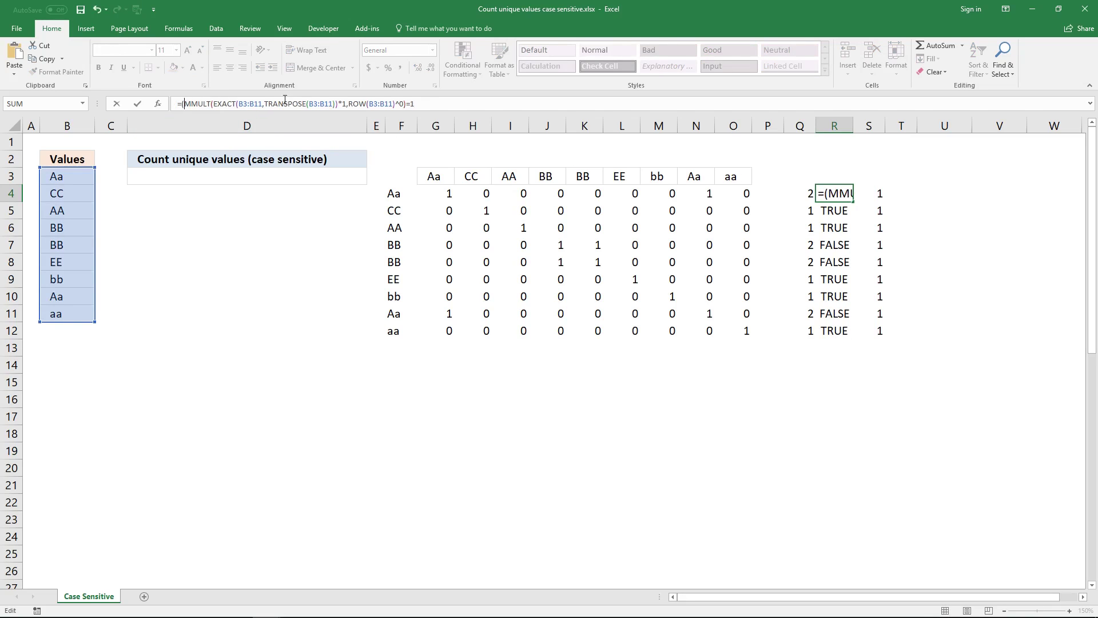
click(429, 104)
text()*1)
key(ctrl+shift+Return)
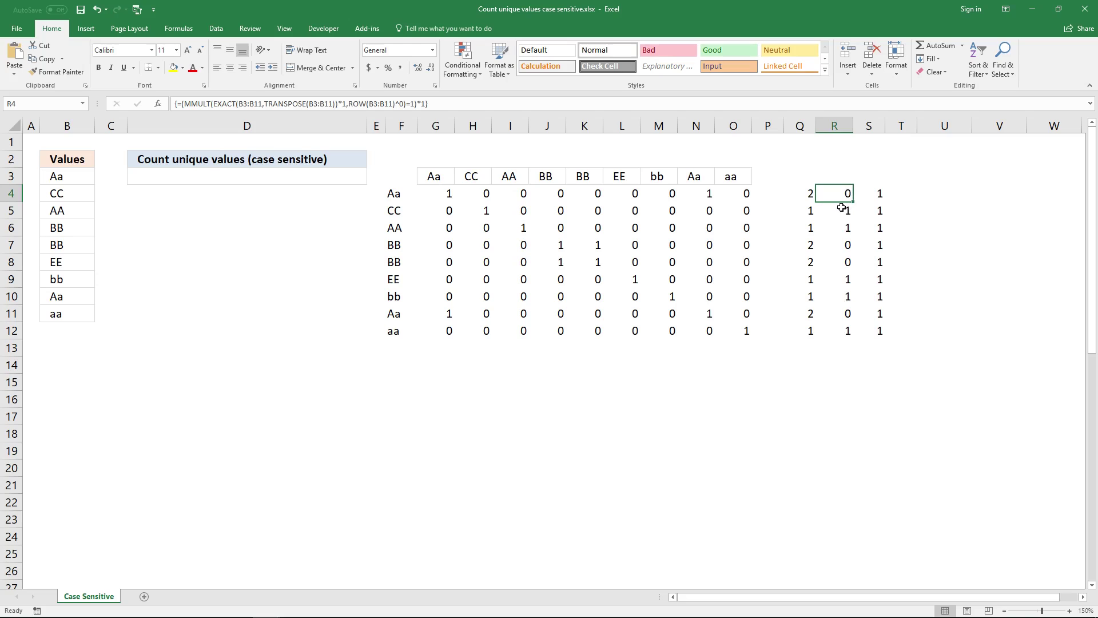
- Review the cells in column R that mark values occurring exactly once, from R5 down to R12
click(849, 211)
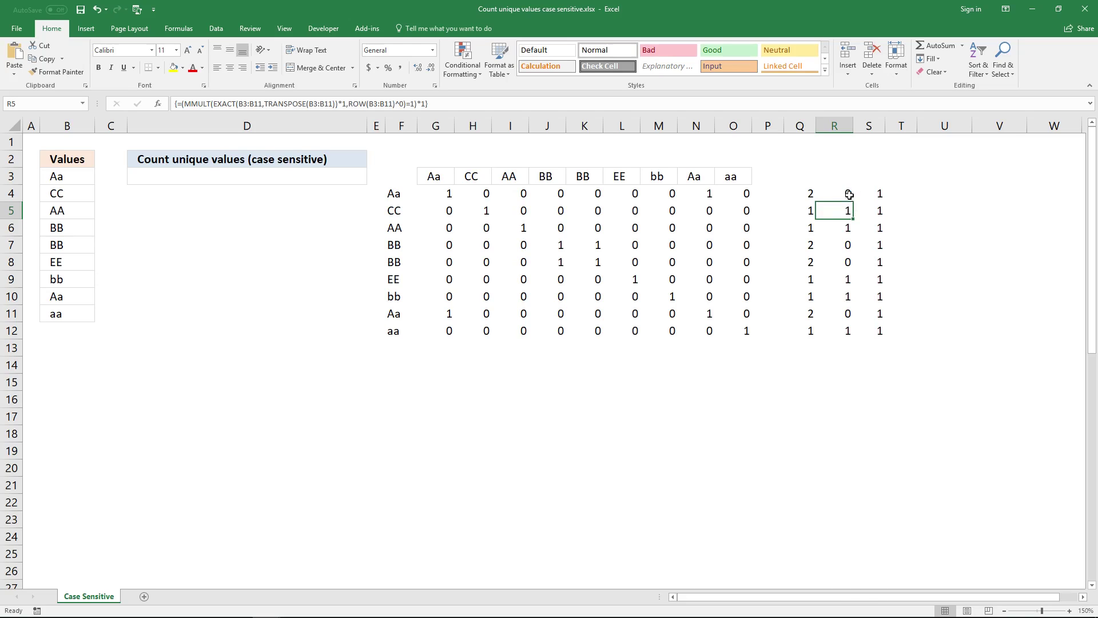
click(846, 225)
click(840, 280)
click(842, 296)
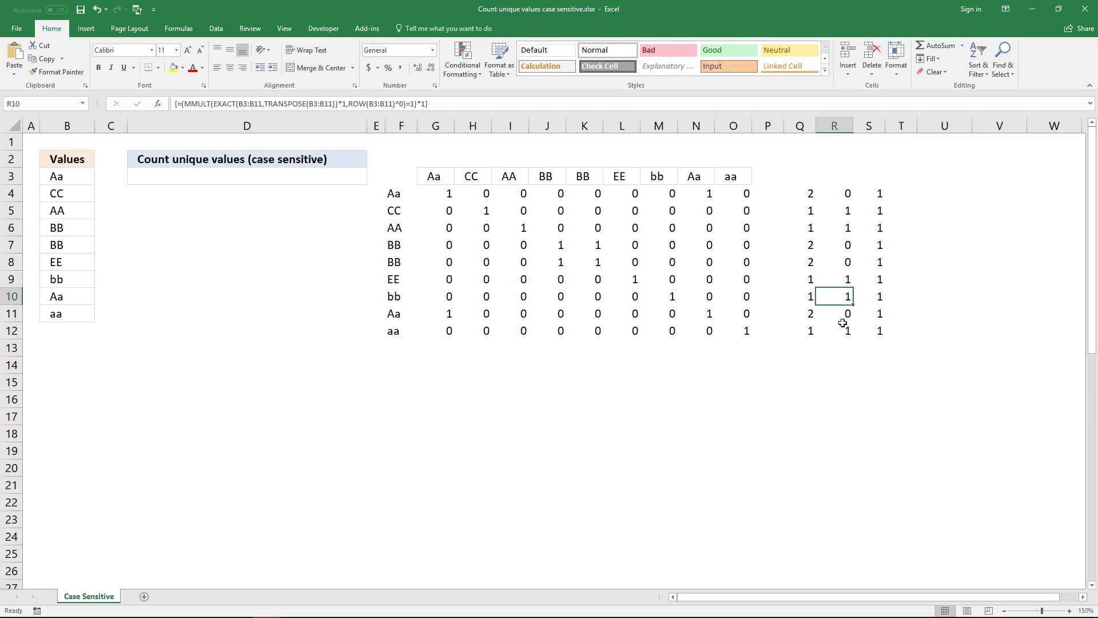
click(843, 330)
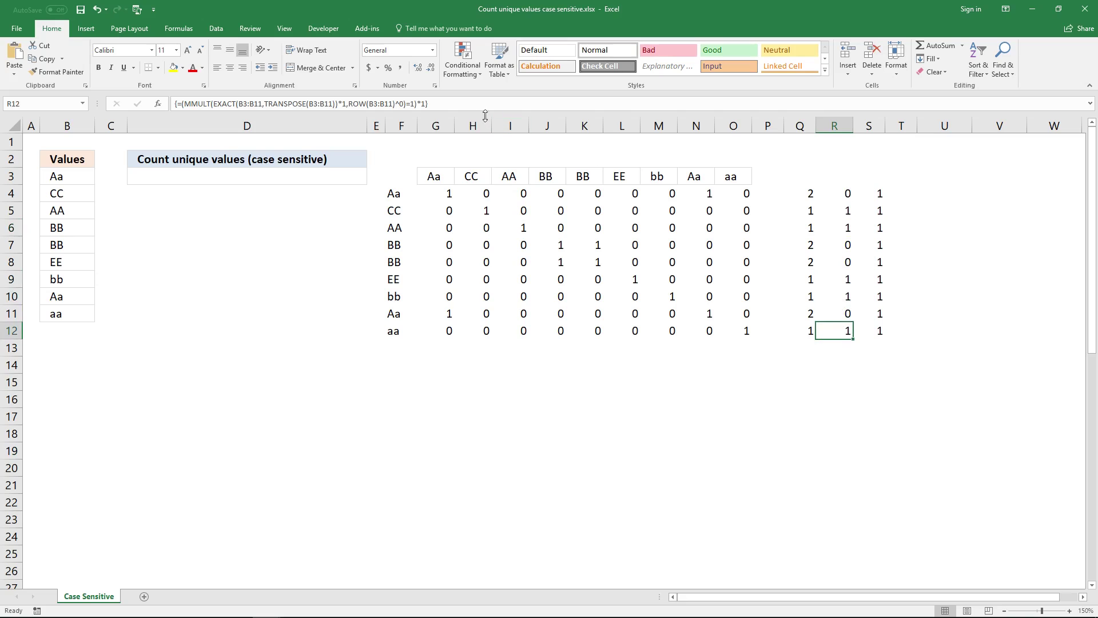
- Copy the column R formula into D3, wrapped in SUM, as the array formula =SUM((MMULT(EXACT(B3:B11,TRANSPOSE(B3:B11))*1,ROW(B3:B11)^0)=1)*1)
click(464, 105)
drag(464, 105, 183, 107)
key(Escape)
click(224, 181)
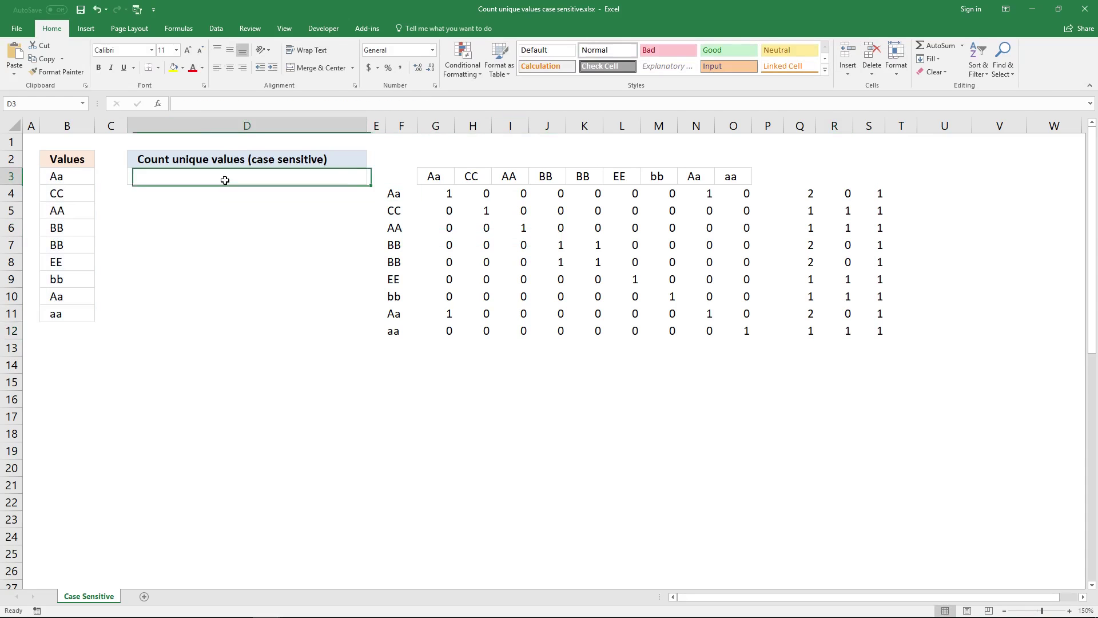
text(=SUM()
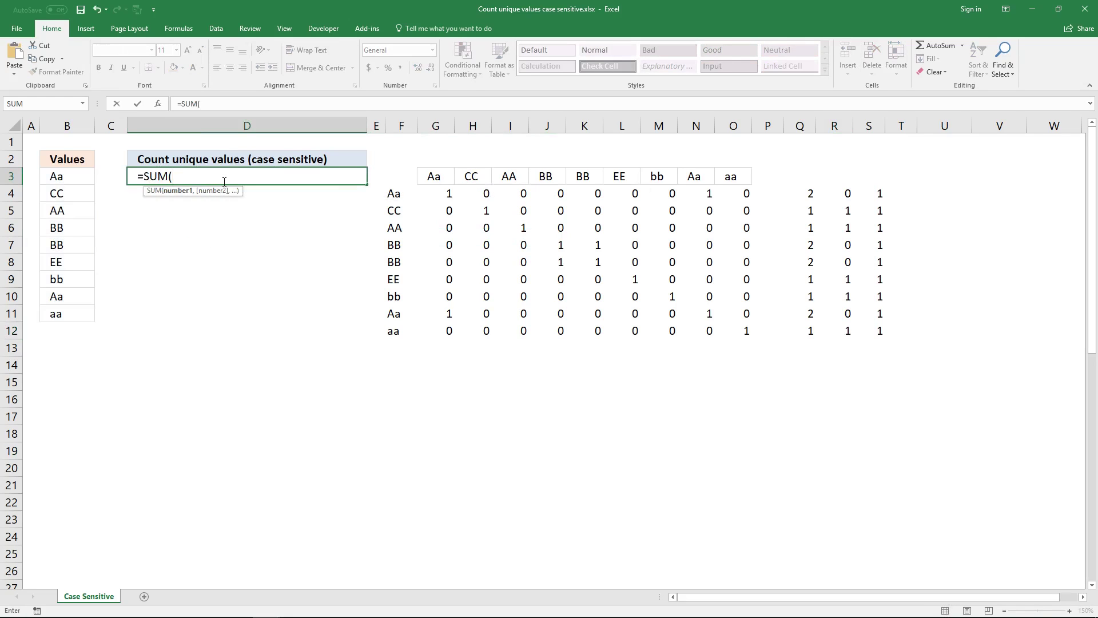
key(ctrl+v)
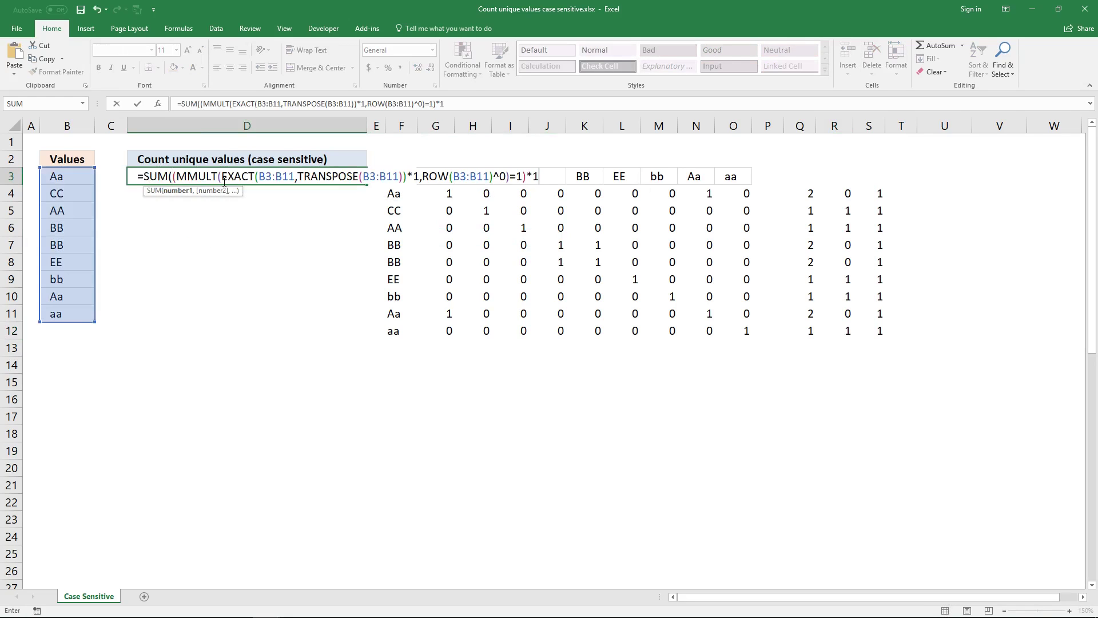
click(447, 102)
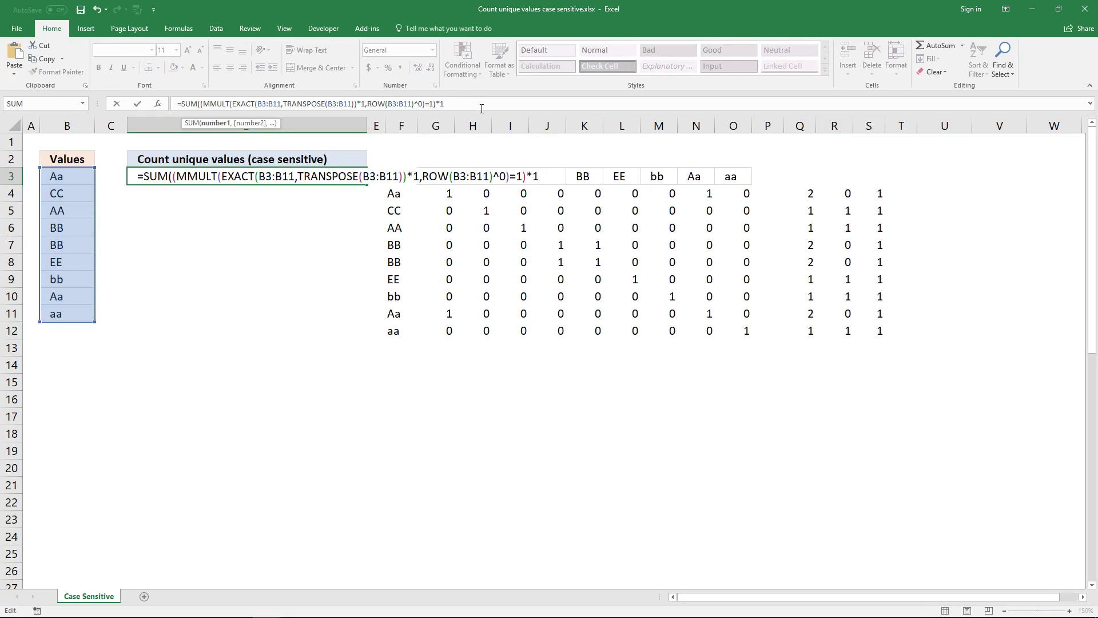
text())
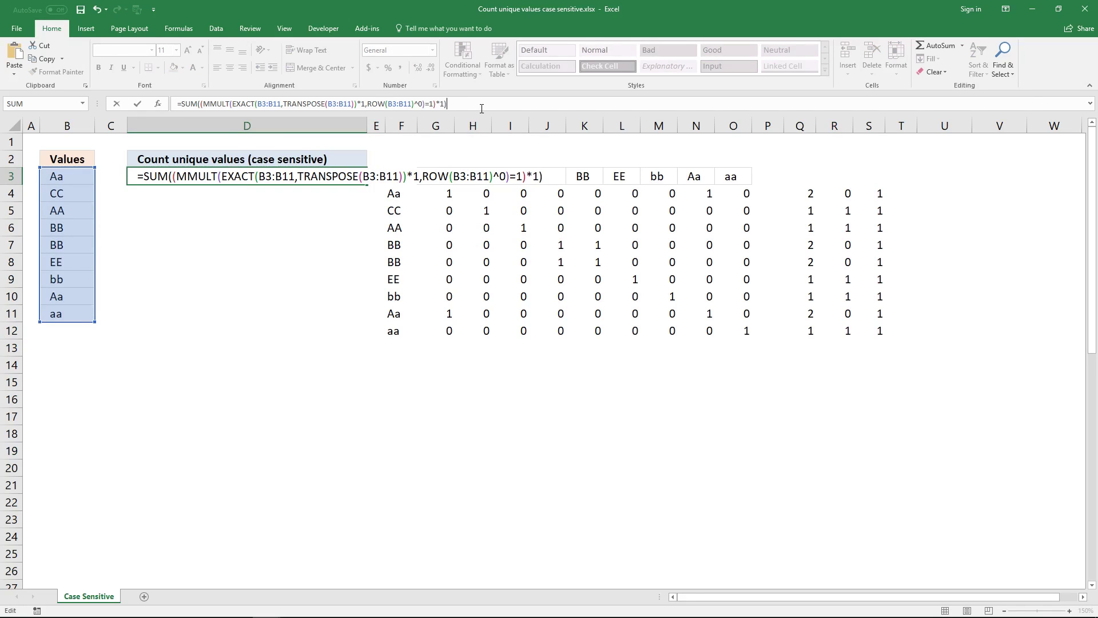
key(ctrl+shift+Return)
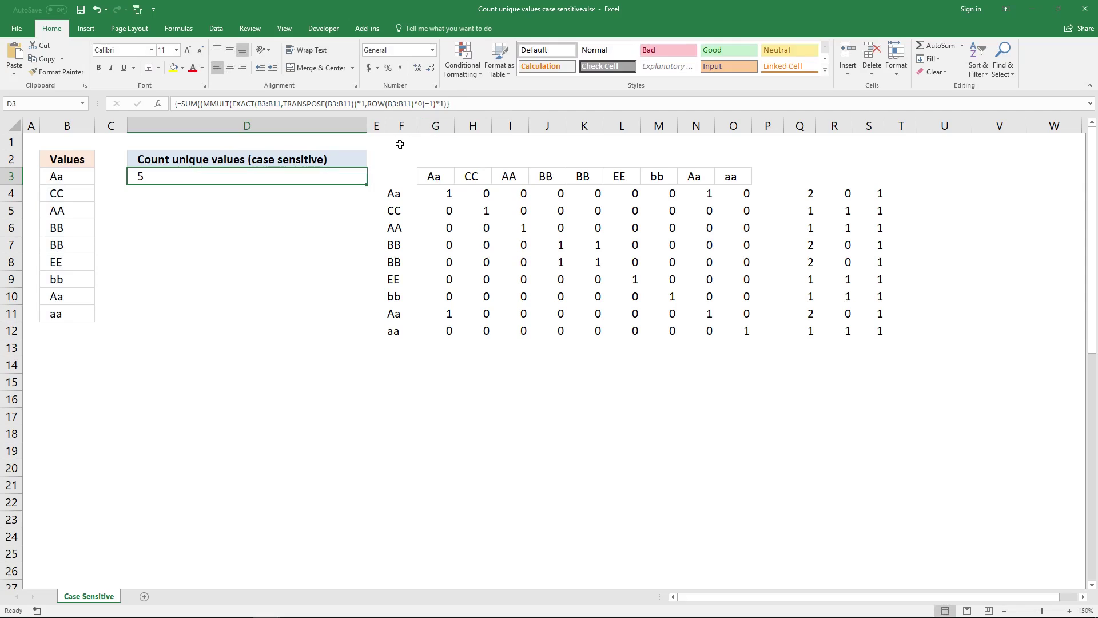
- Check the D3 count by going through the Values list in B3:B11 and identifying the case-sensitive unique entries
click(75, 176)
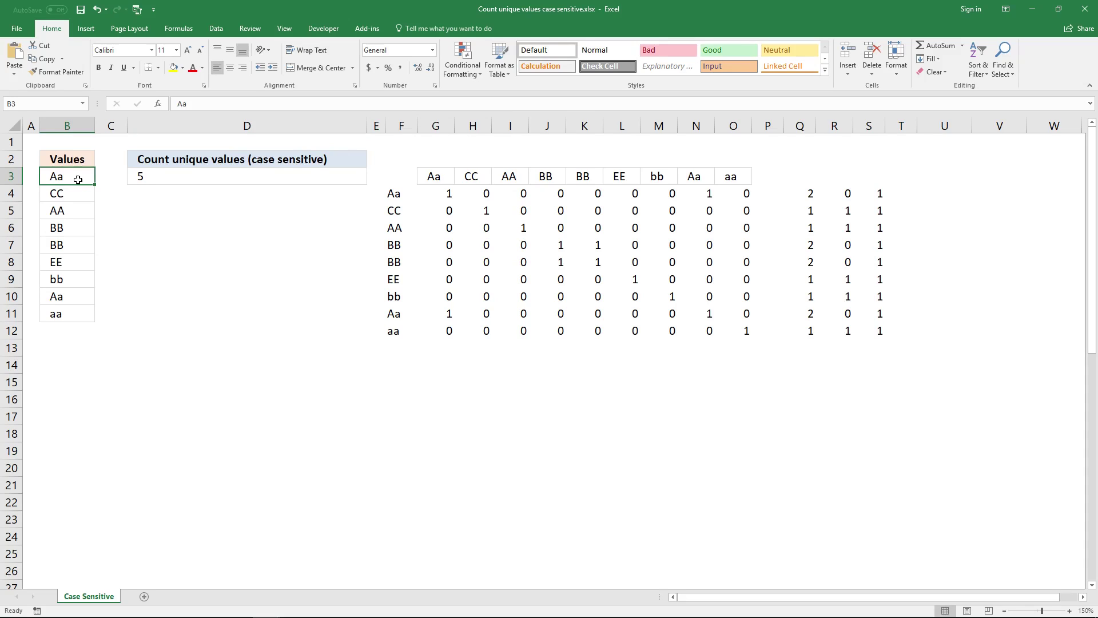
click(70, 194)
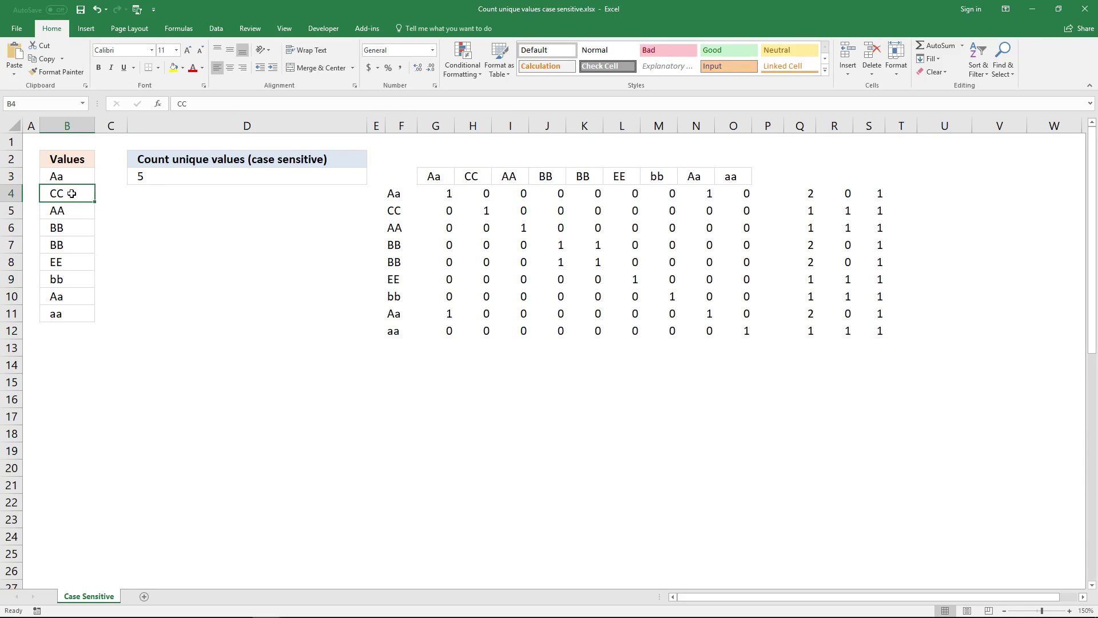
click(73, 212)
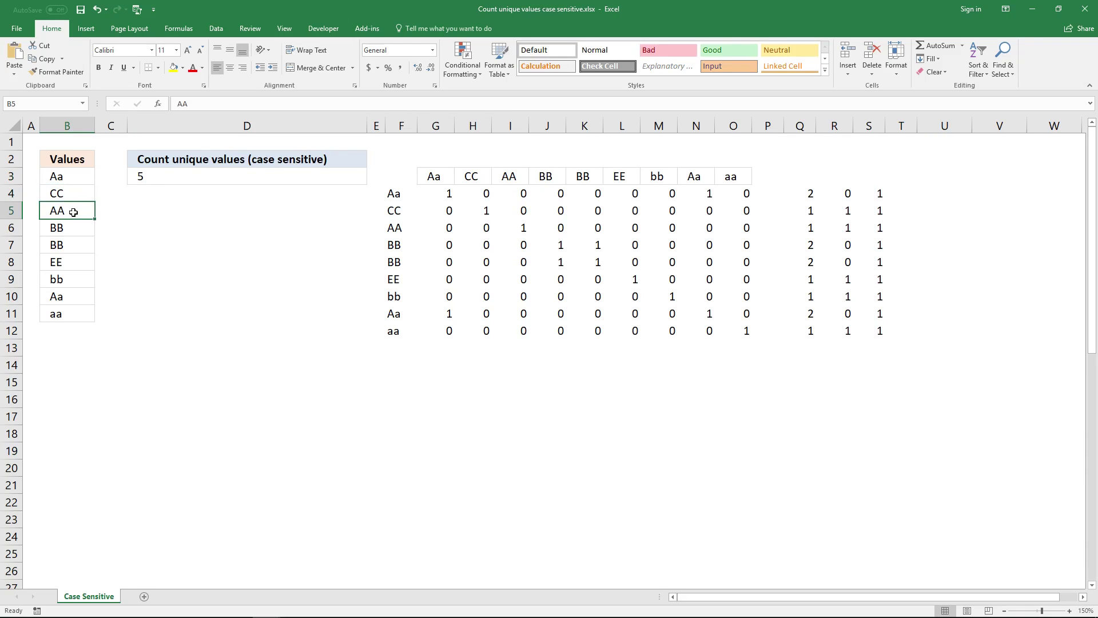
click(78, 230)
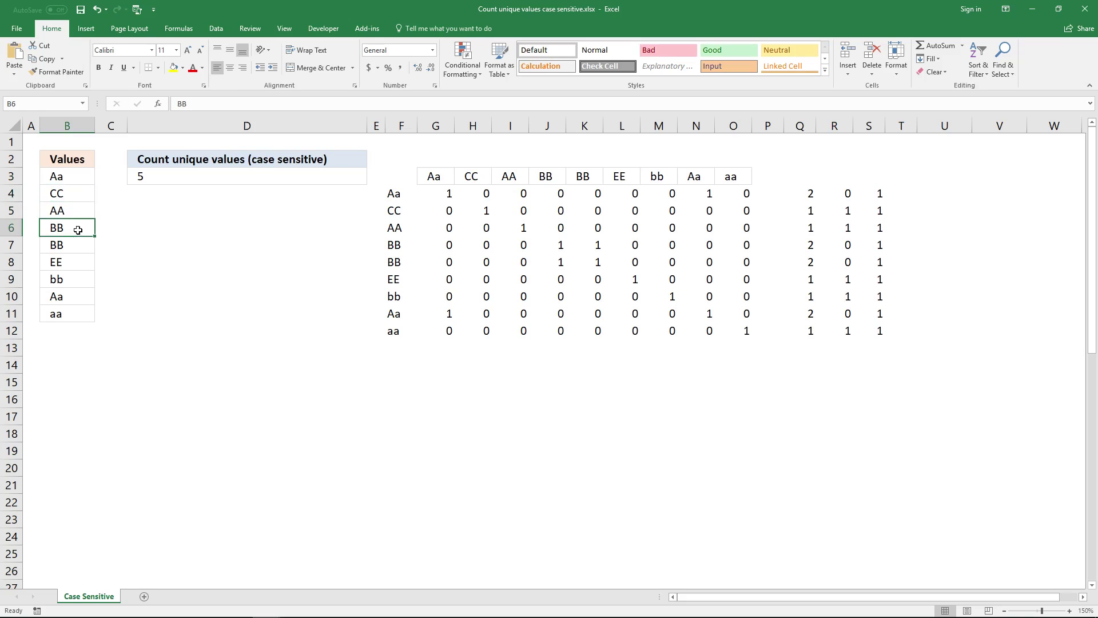
click(74, 240)
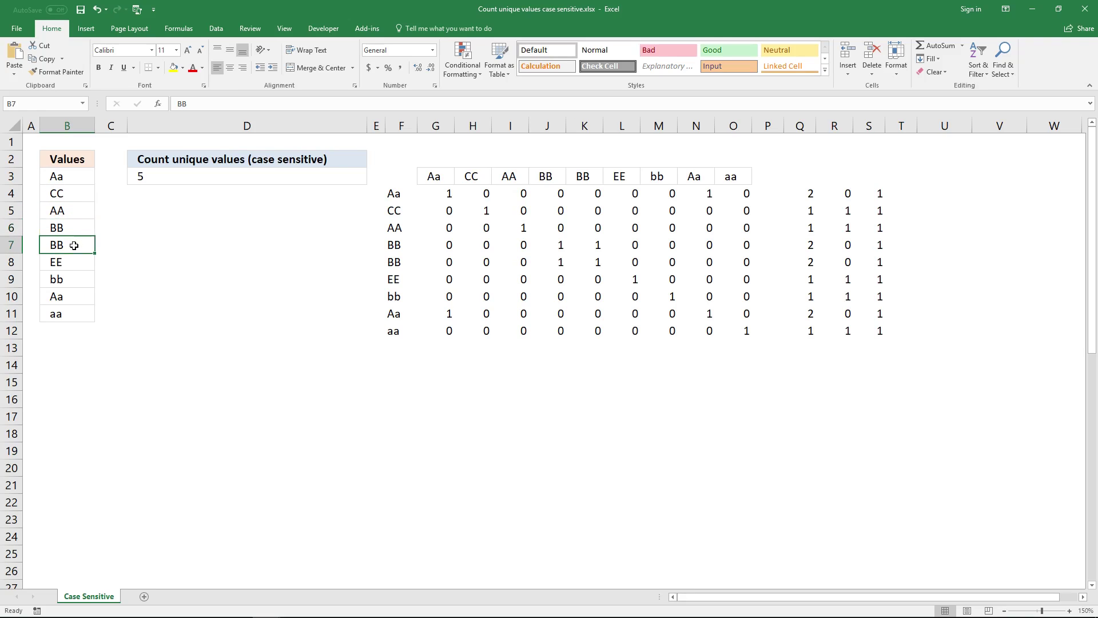
click(77, 261)
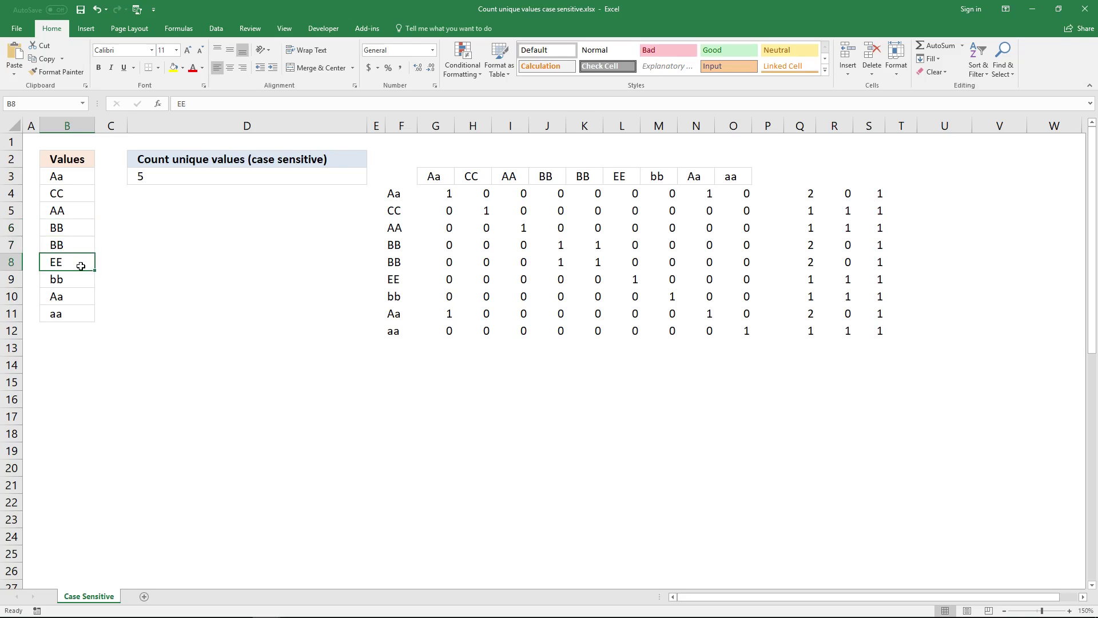
click(79, 280)
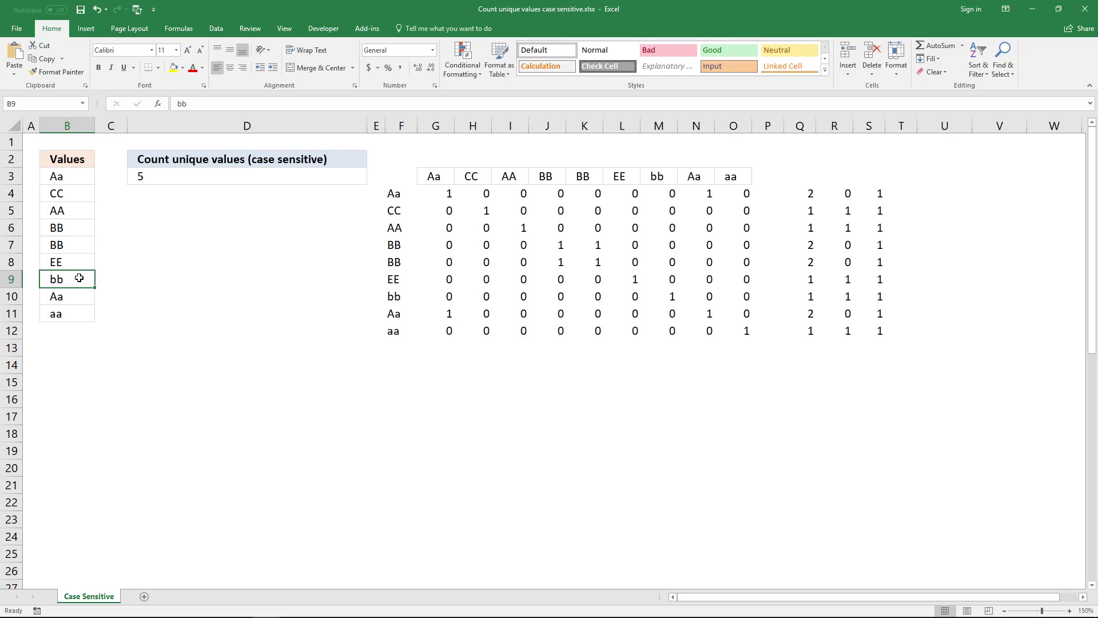
click(77, 298)
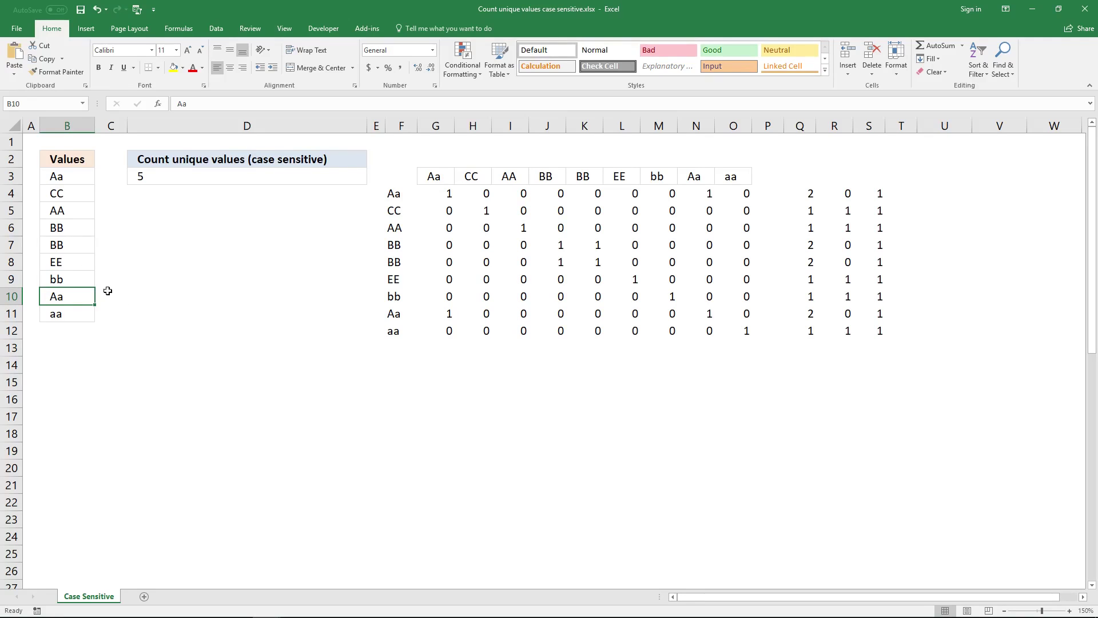
click(64, 223)
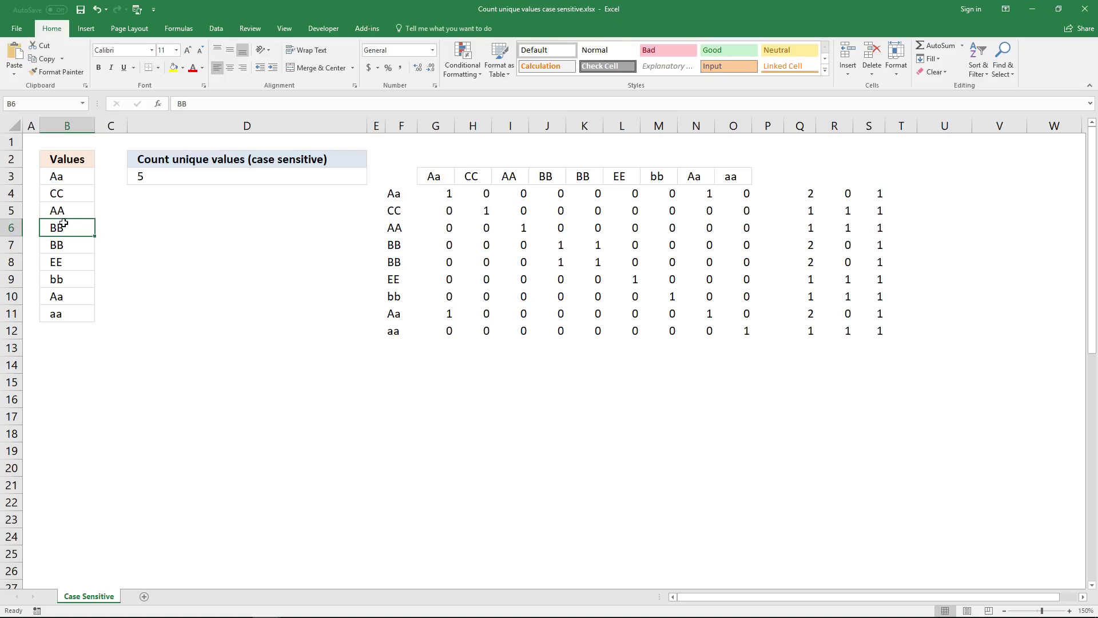
click(66, 294)
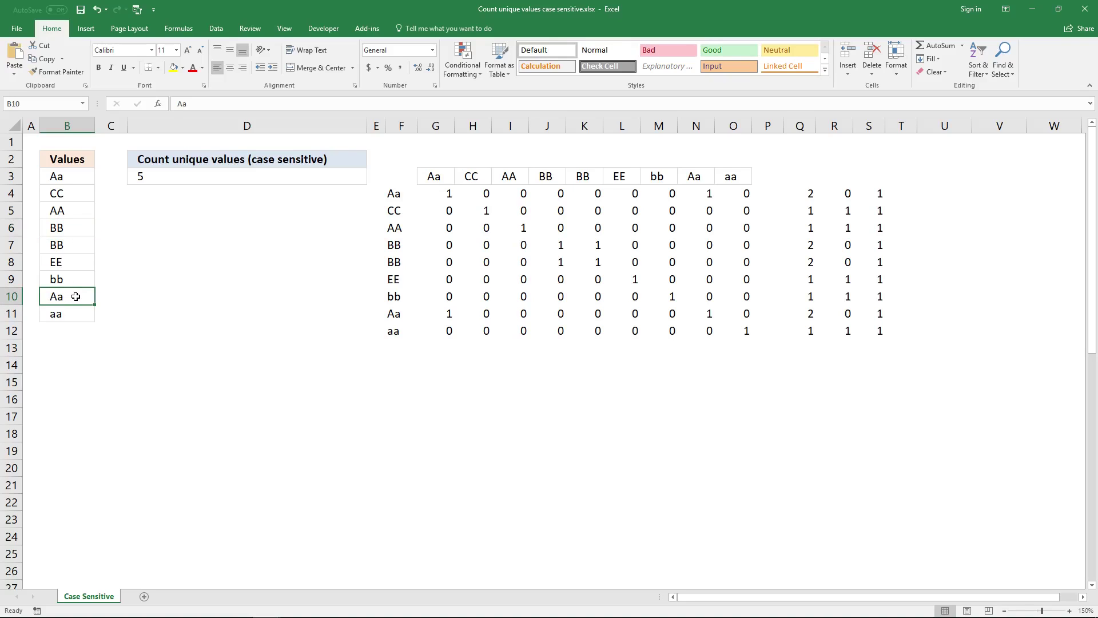
click(66, 313)
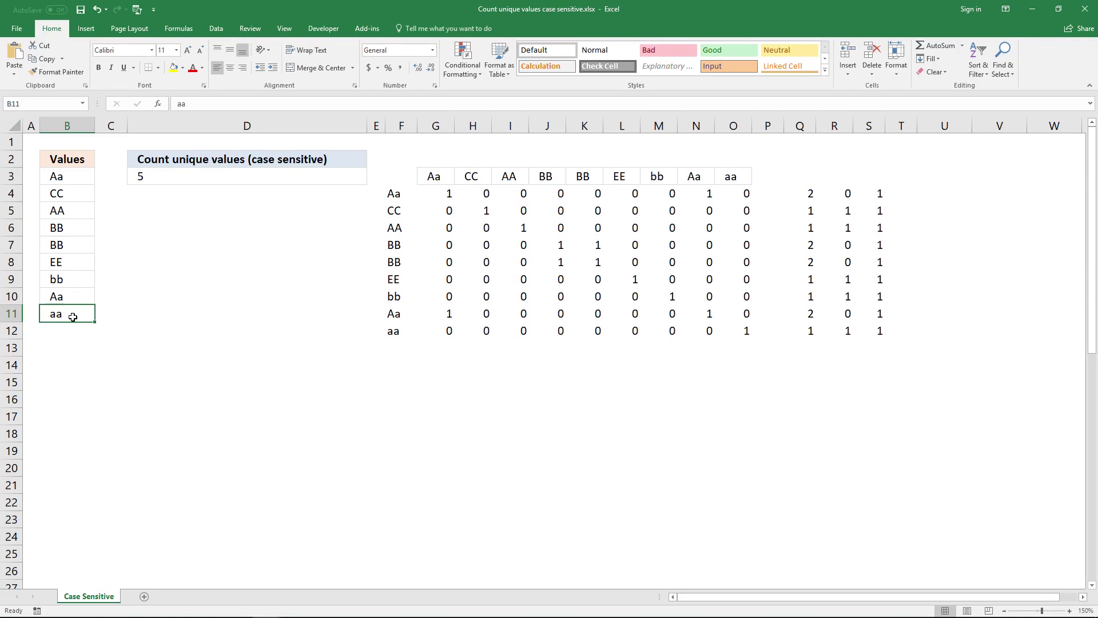